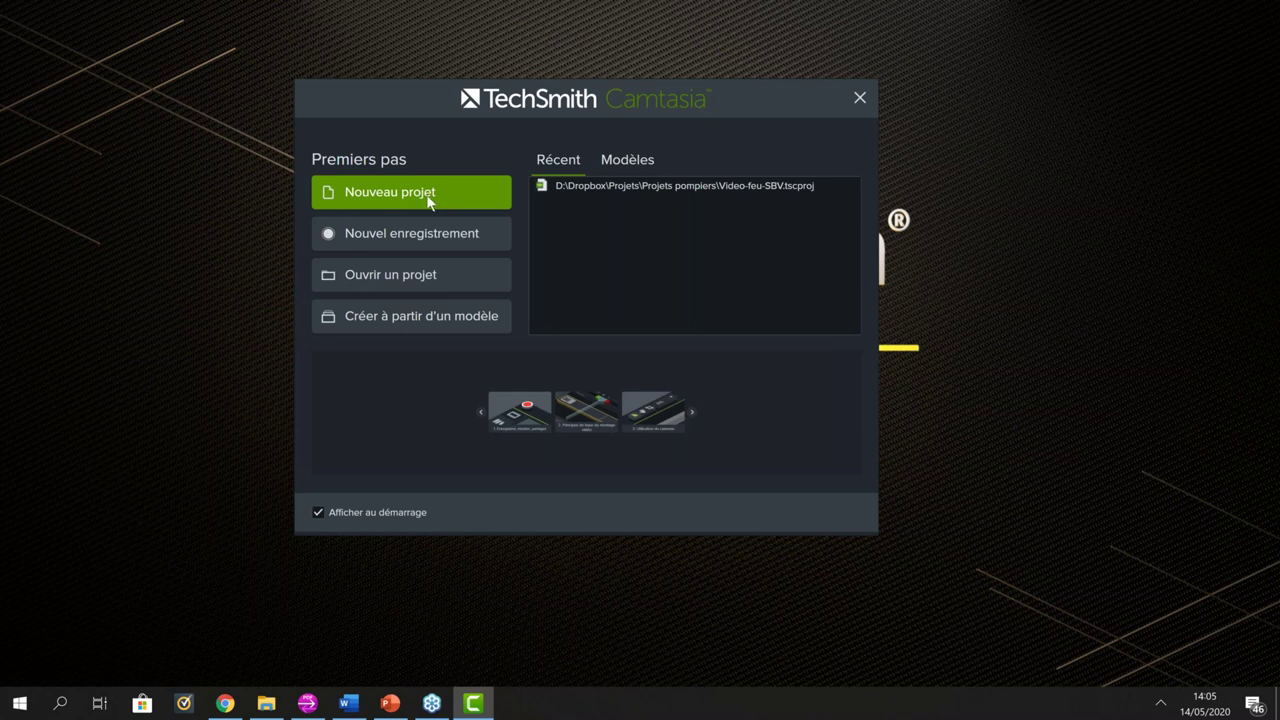
# Step: Examine the list of available project templates in the welcome window
pyautogui.click(630, 160)
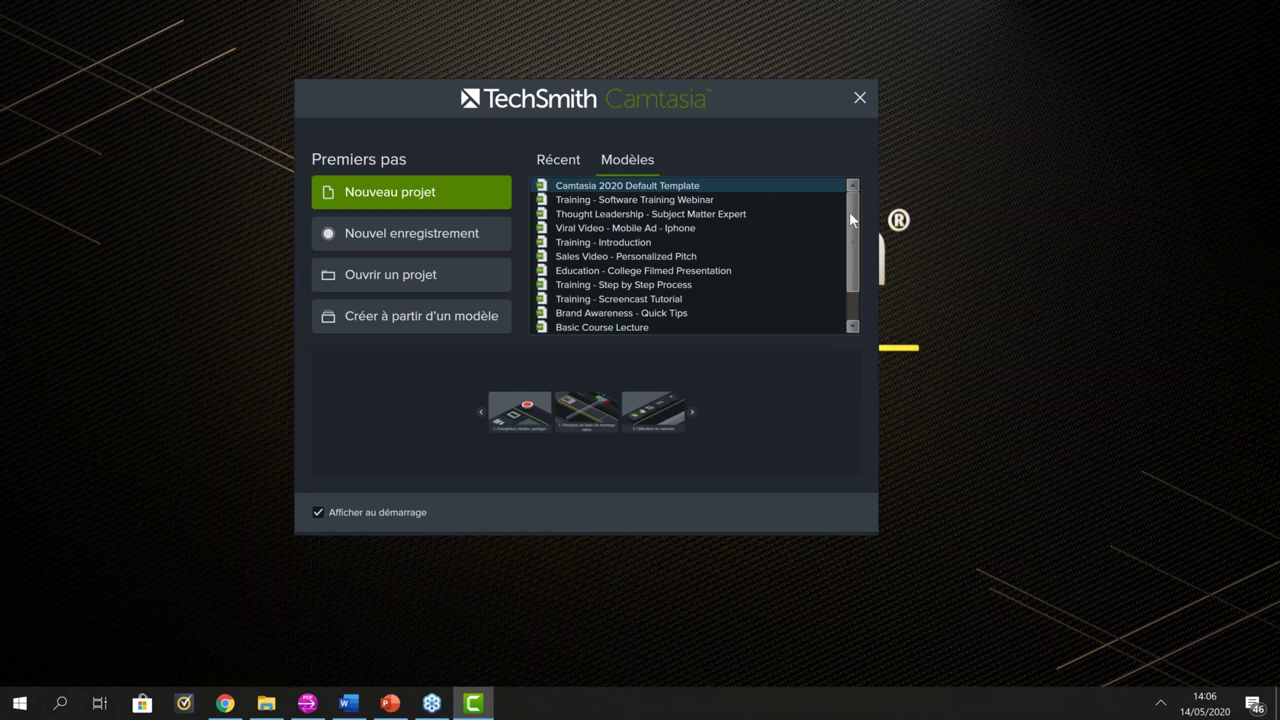
pyautogui.scroll(-1, 850, 205)
pyautogui.scroll(1, 847, 203)
pyautogui.scroll(-1, 845, 210)
pyautogui.scroll(1, 844, 203)
pyautogui.scroll(-1, 845, 214)
pyautogui.scroll(1, 842, 214)
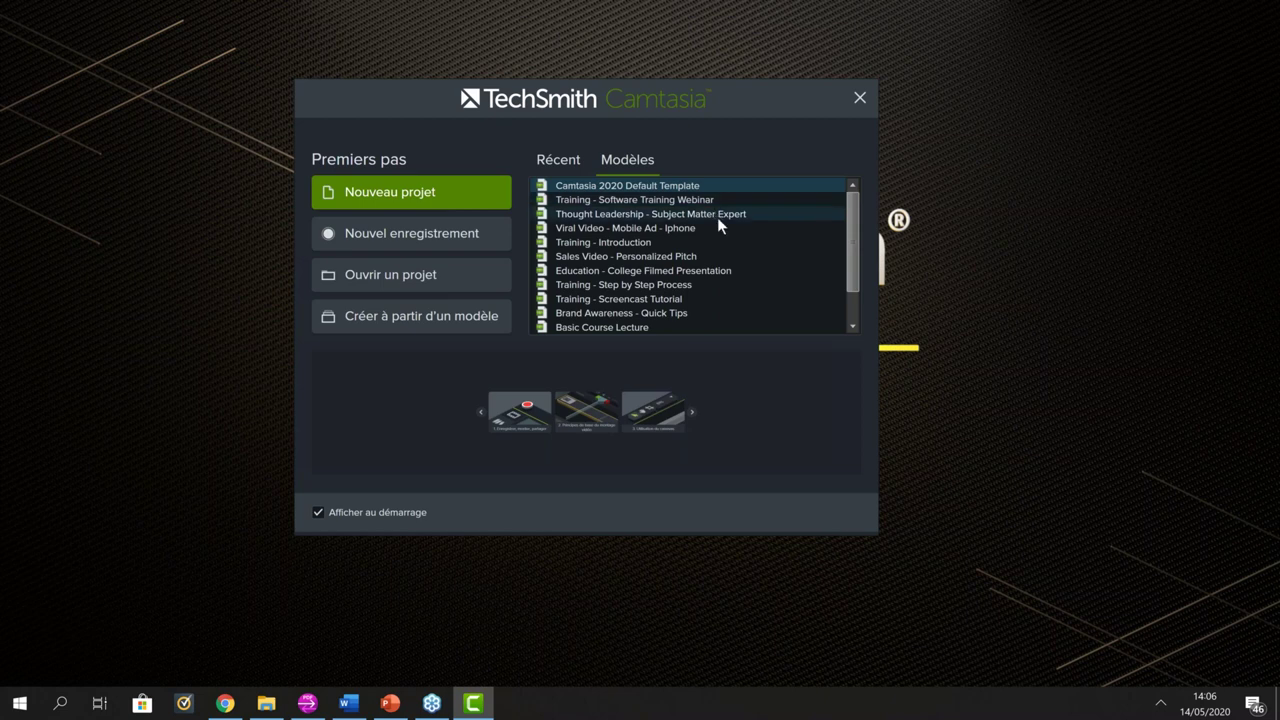
pyautogui.scroll(-1, 717, 220)
pyautogui.scroll(1, 718, 228)
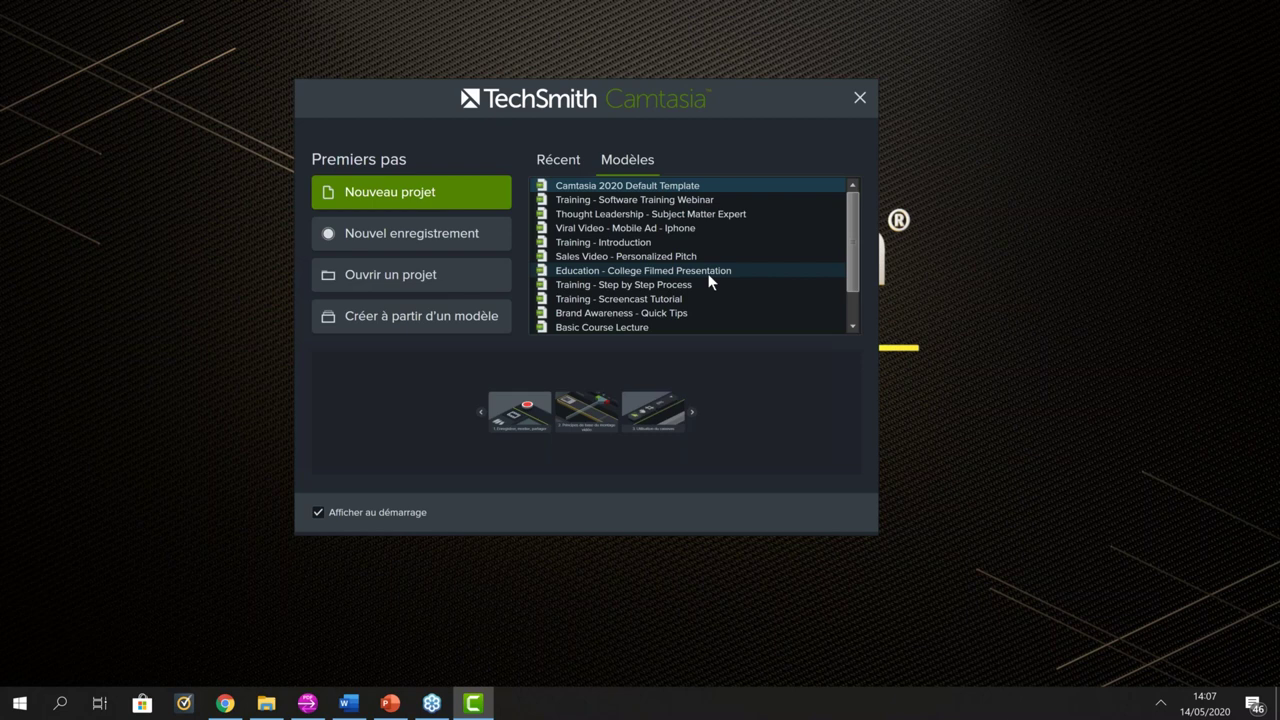
# Step: Browse the template manager and create a project from the Camtasia 2020 Default Template
pyautogui.click(390, 321)
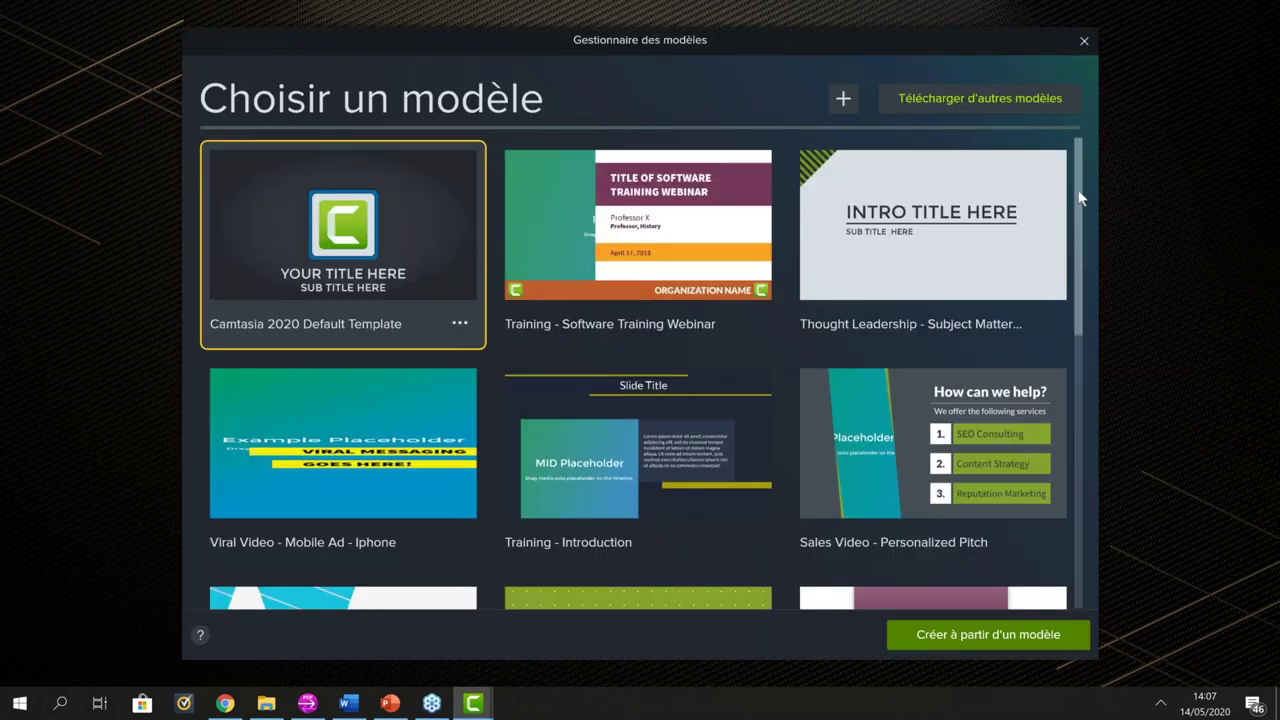
pyautogui.scroll(-1, 1060, 350)
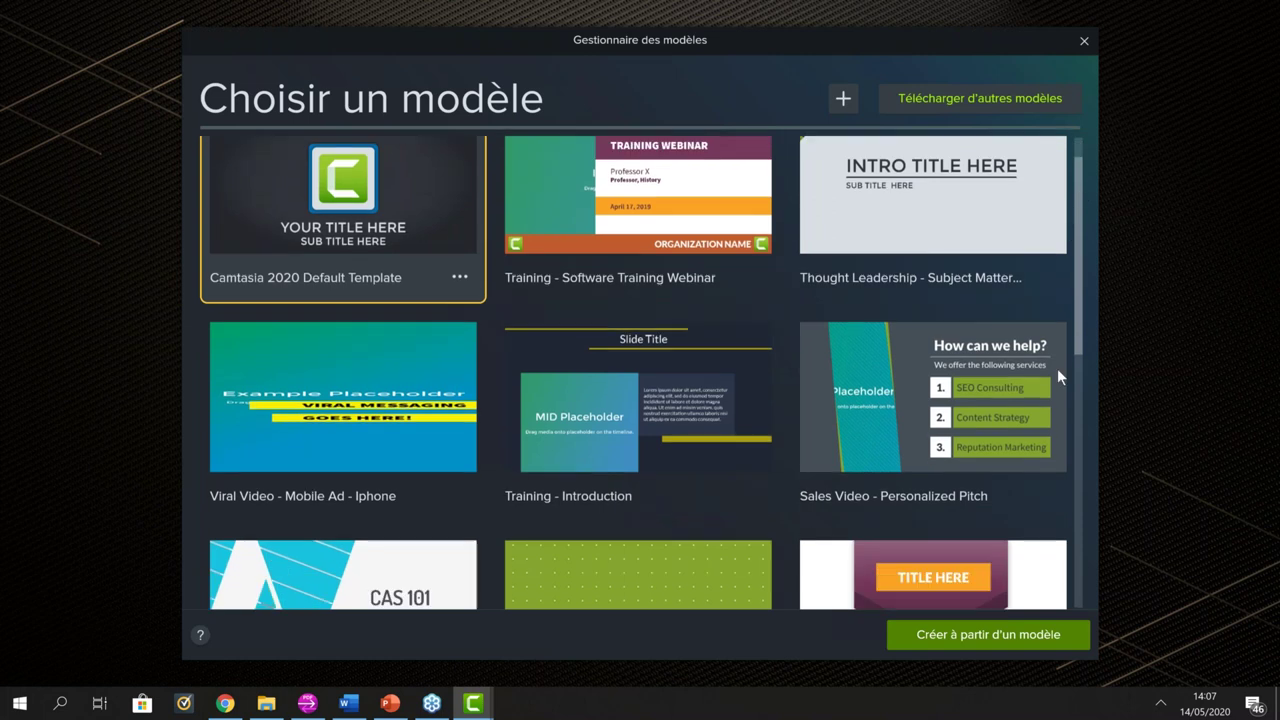
pyautogui.scroll(-5, 1051, 500)
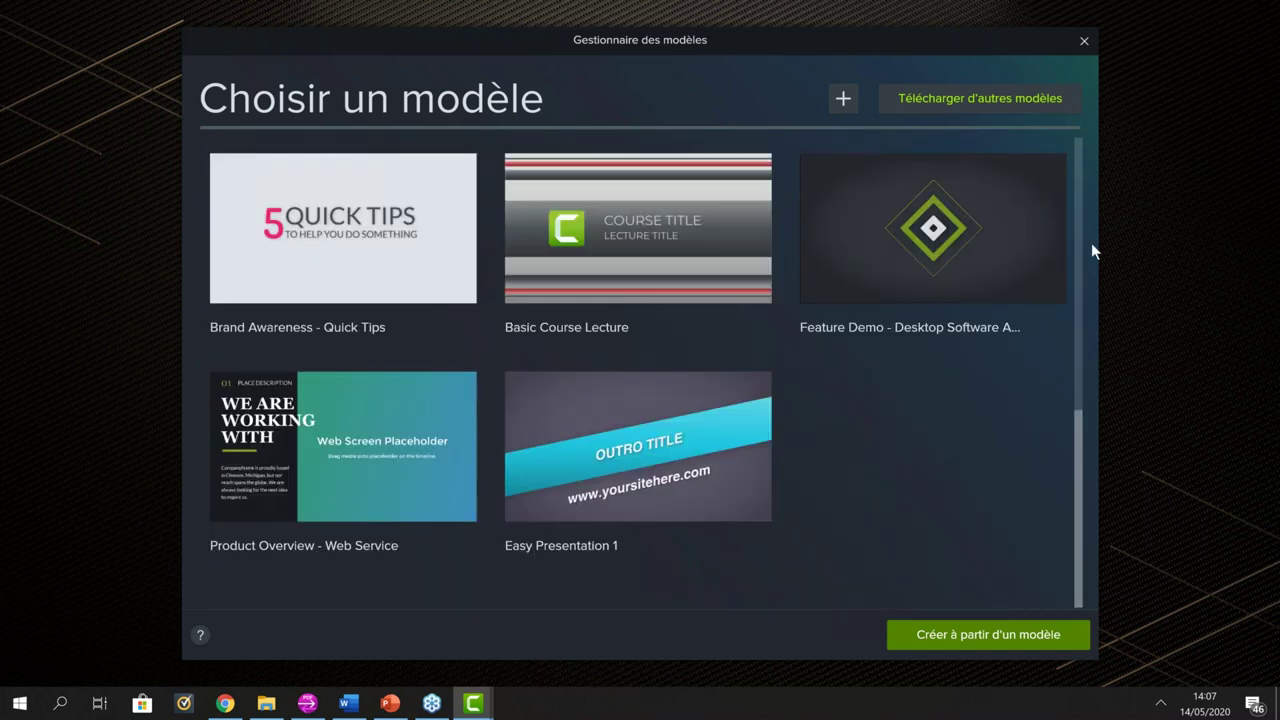
pyautogui.scroll(4, 1091, 243)
pyautogui.scroll(1, 1094, 233)
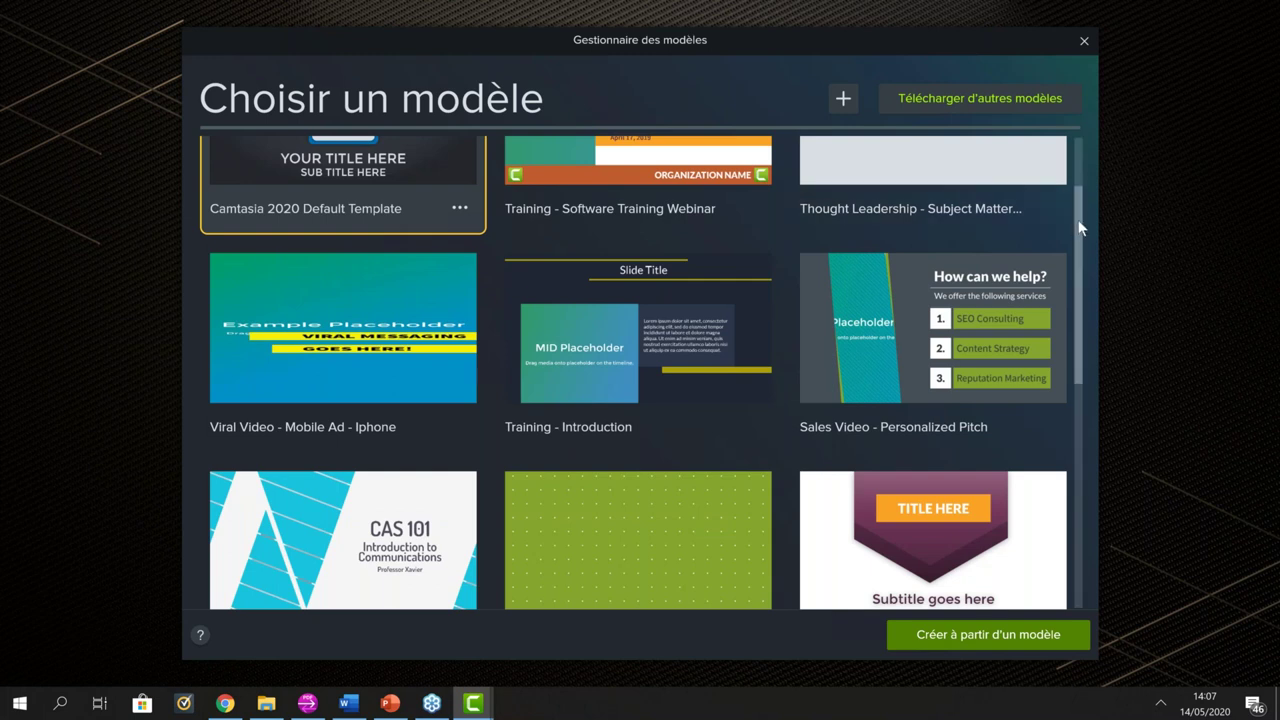
pyautogui.scroll(2, 1090, 154)
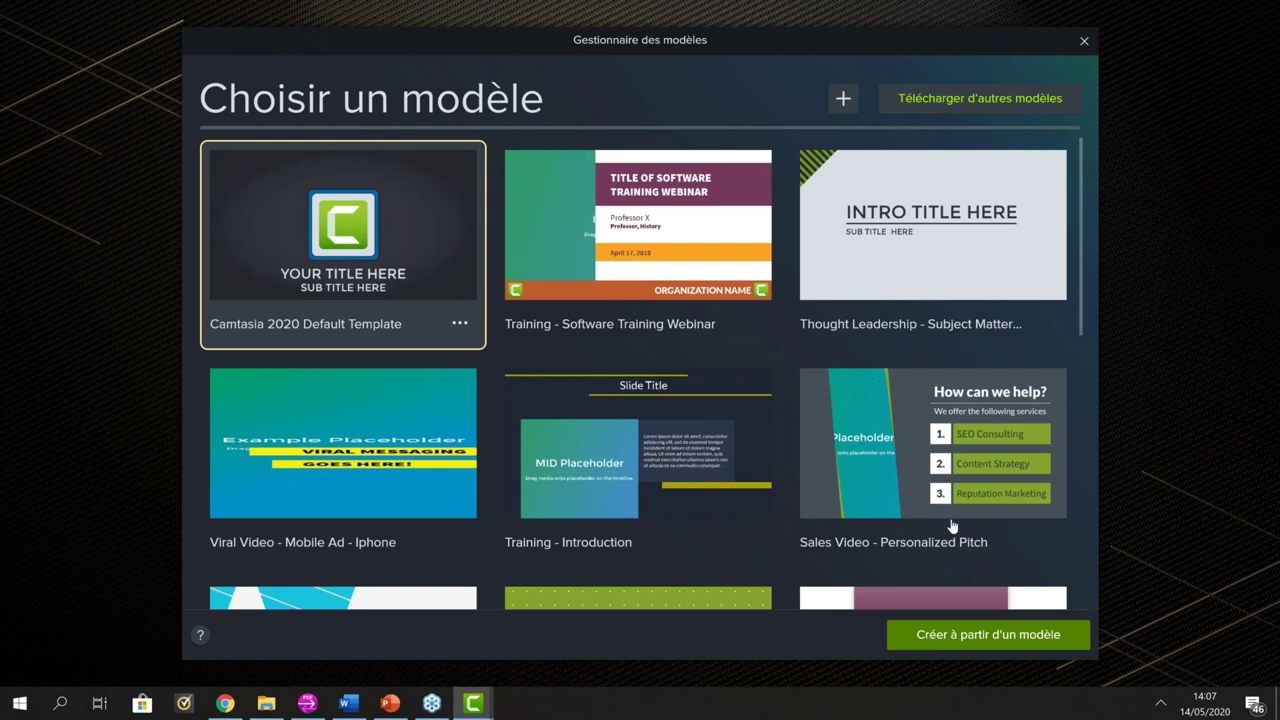
pyautogui.click(977, 638)
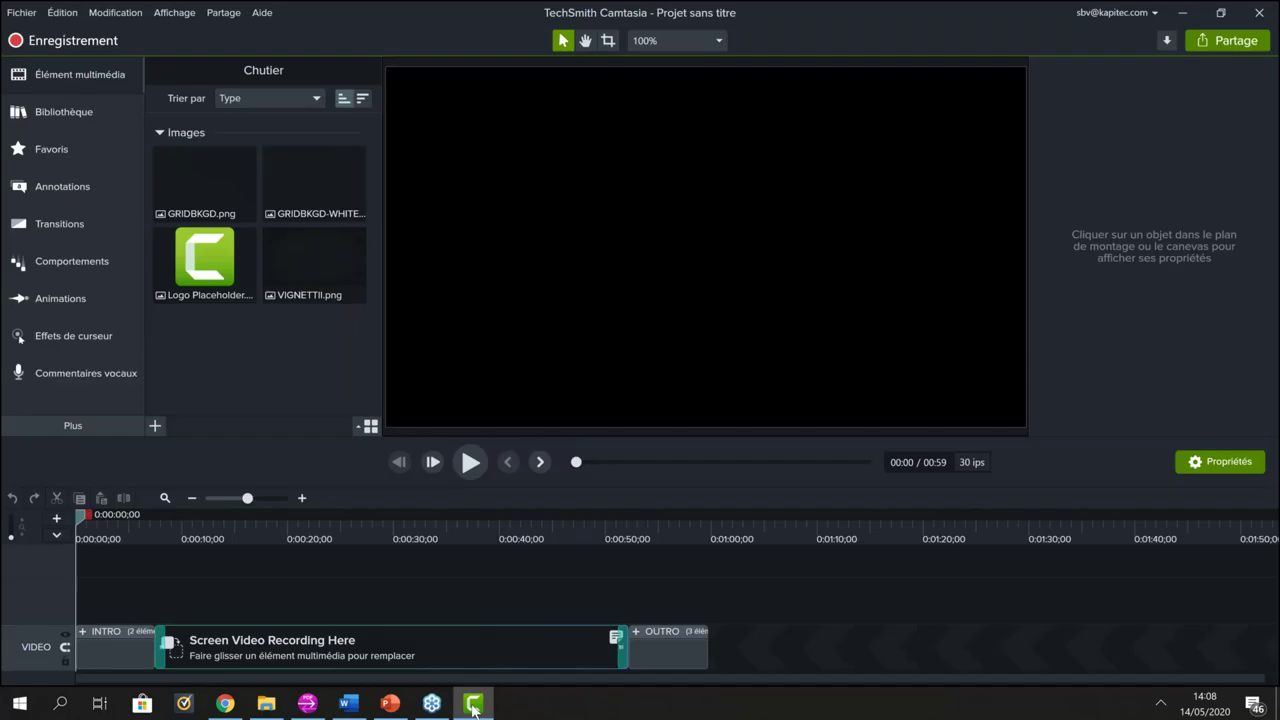
# Step: Preview the template's intro, screen recording placeholder and outro by playing and scrubbing the timeline, ending in the intro at 0:00:02;13
pyautogui.click(469, 462)
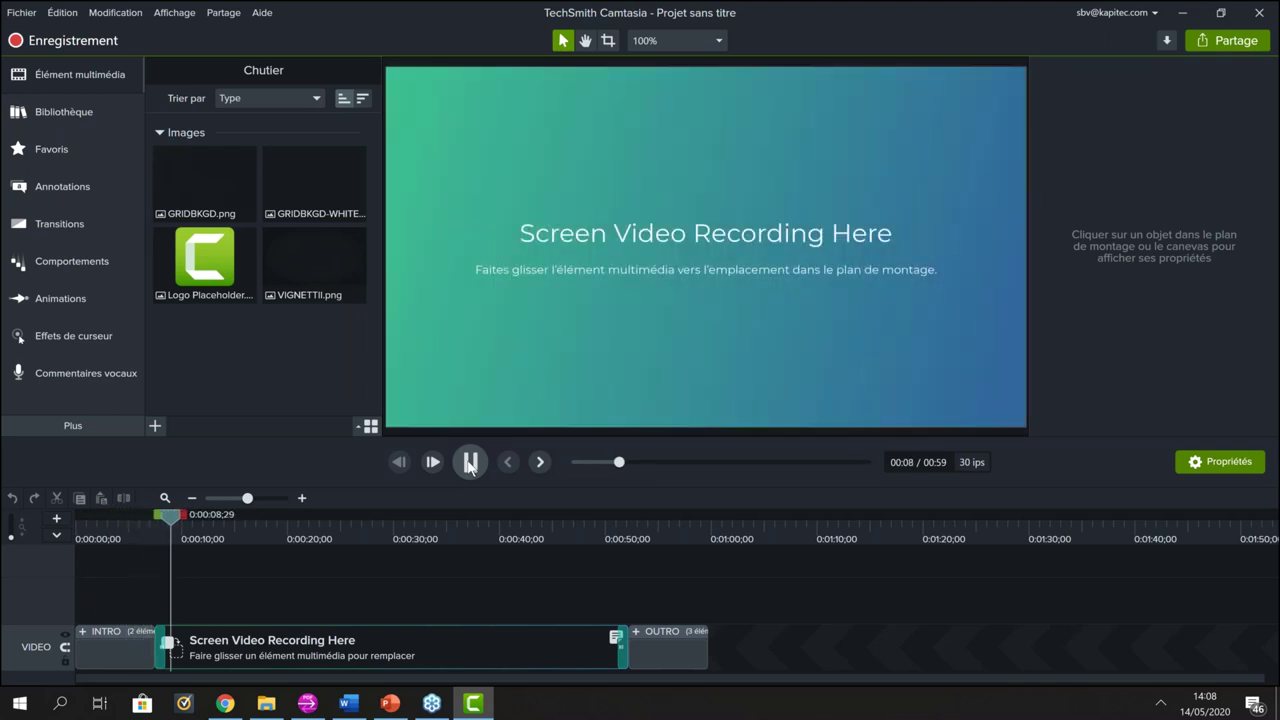
pyautogui.click(469, 463)
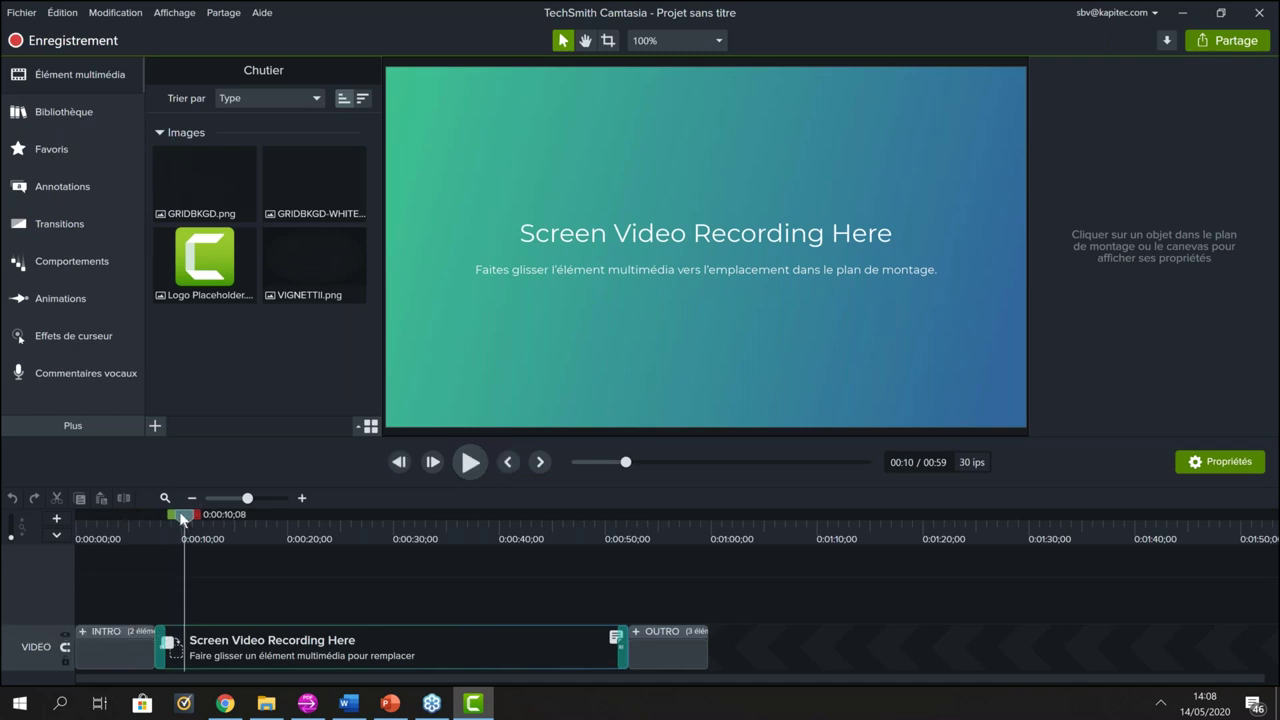
pyautogui.moveTo(574, 572); pyautogui.dragTo(661, 577)
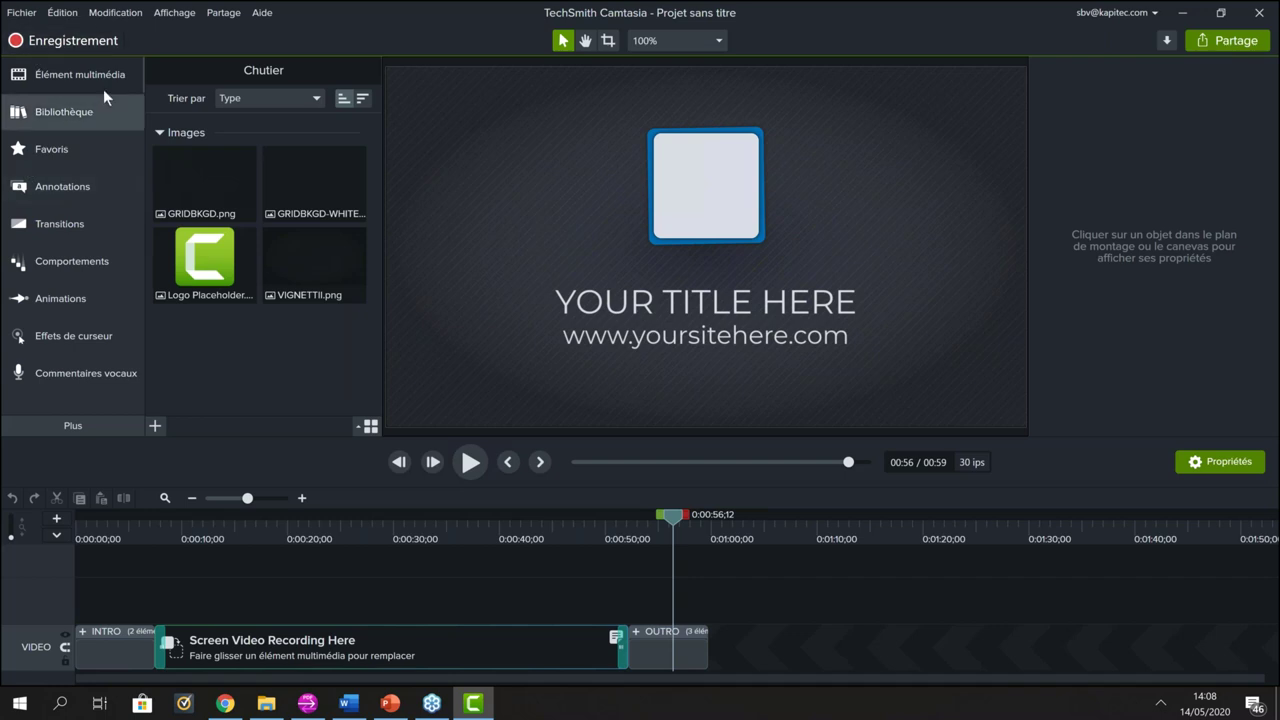
pyautogui.click(214, 552)
pyautogui.click(102, 561)
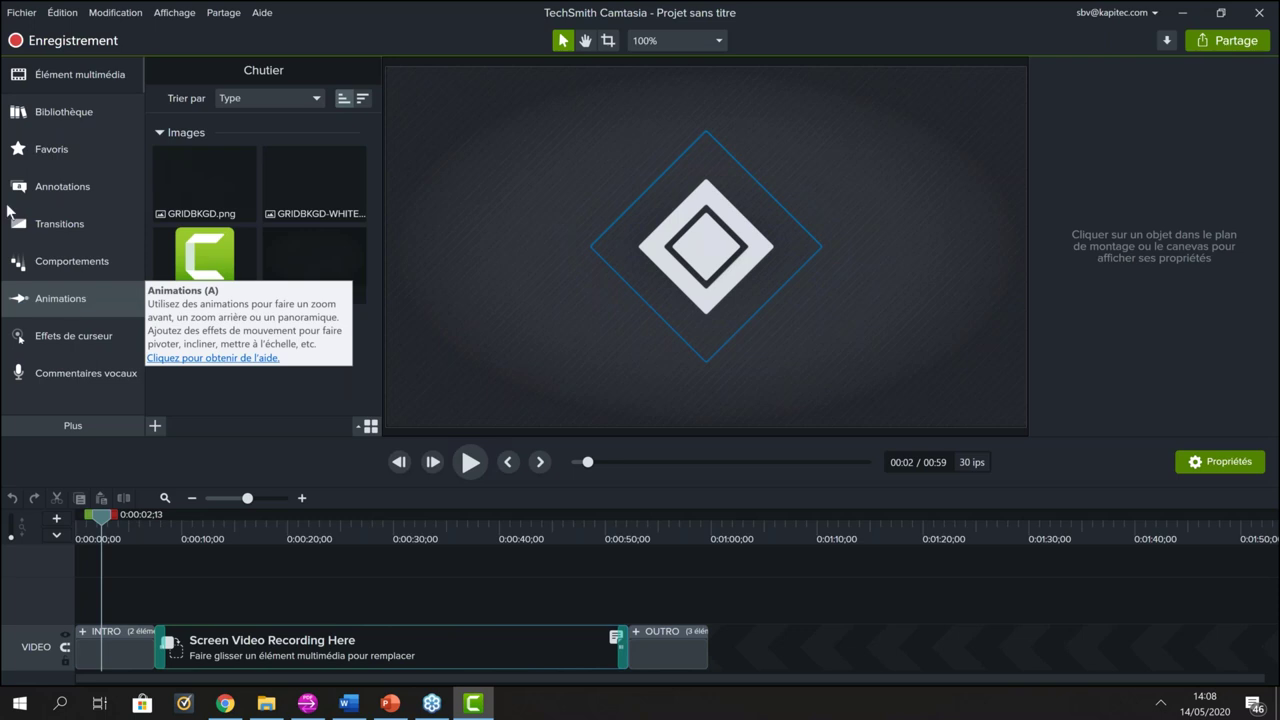
# Step: Look through the available annotations, transitions, behaviors and favorites
pyautogui.click(68, 189)
pyautogui.click(68, 224)
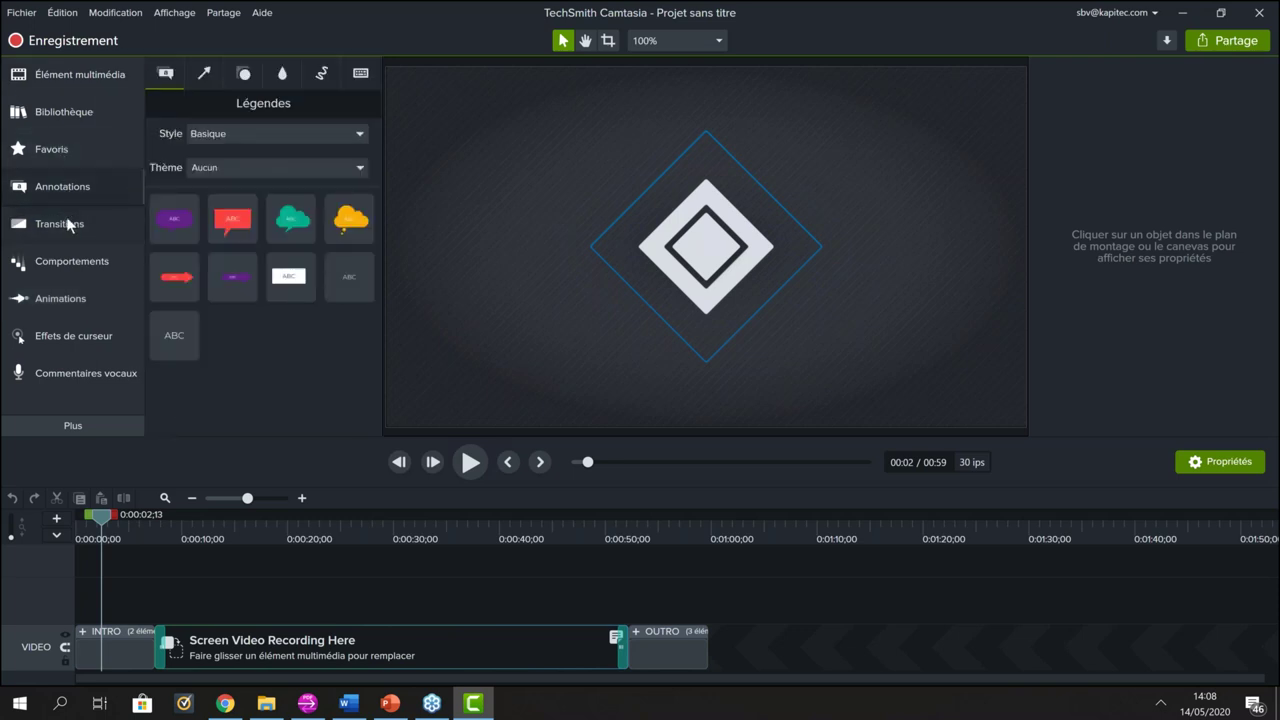
pyautogui.click(80, 260)
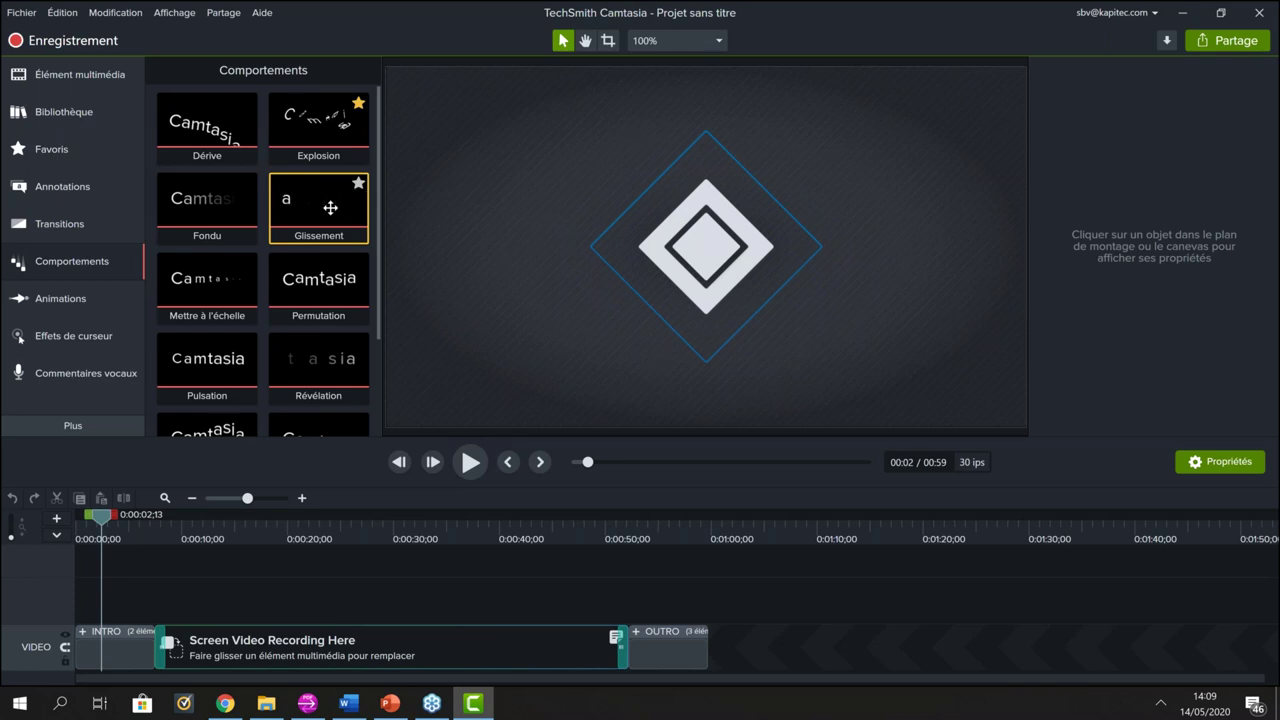
pyautogui.click(63, 147)
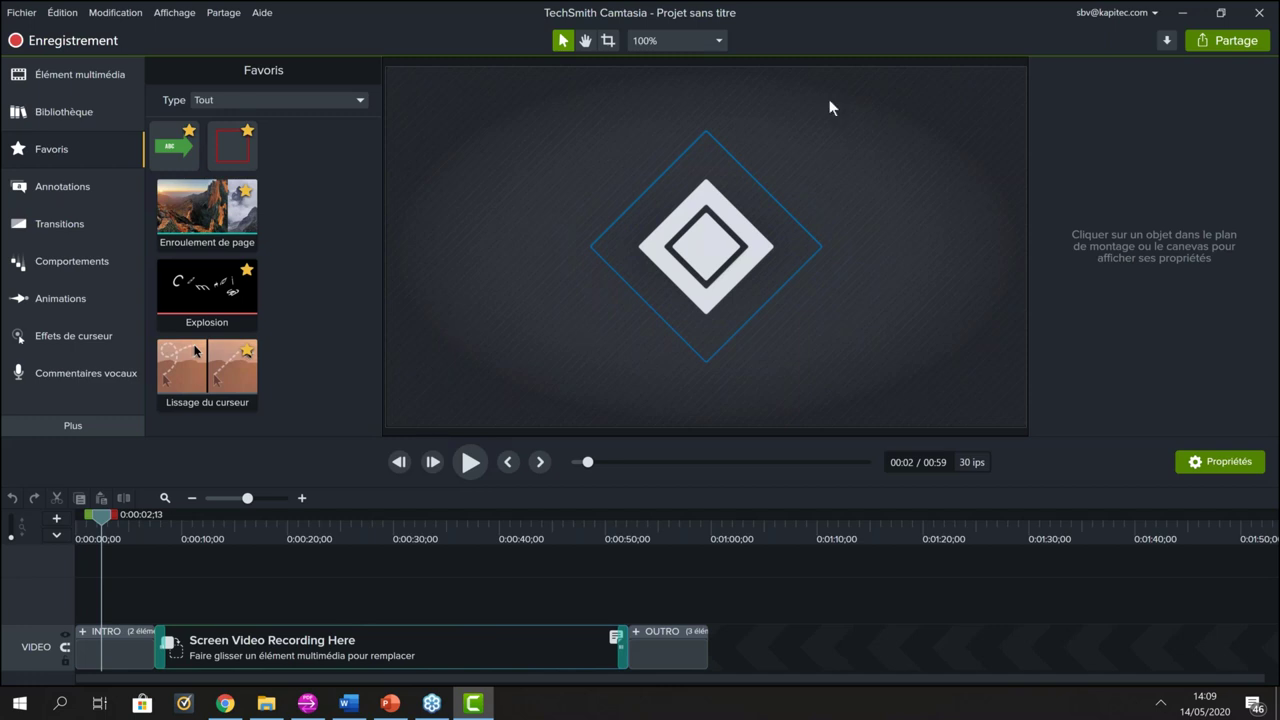
# Step: Zoom the canvas out to 85% and play the intro until its title and logo are displayed at 0:00:05;11
pyautogui.scroll(-1, 757, 426)
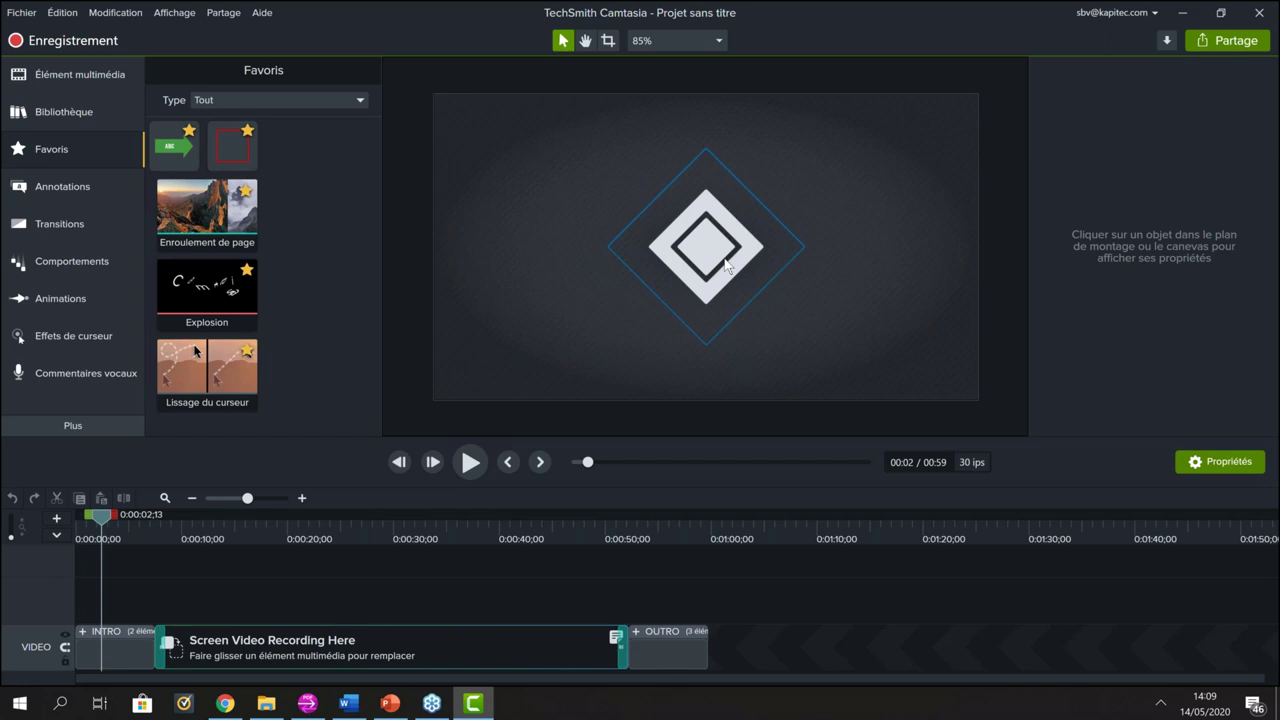
pyautogui.click(467, 462)
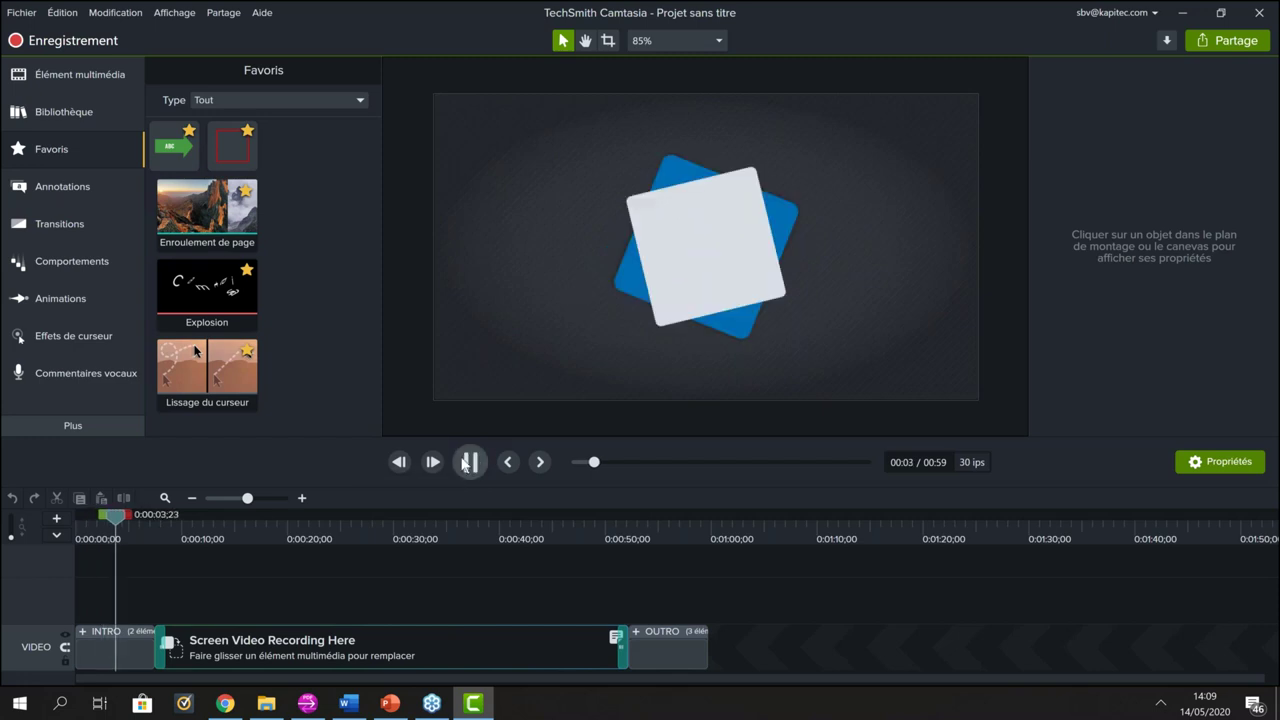
pyautogui.press('space')
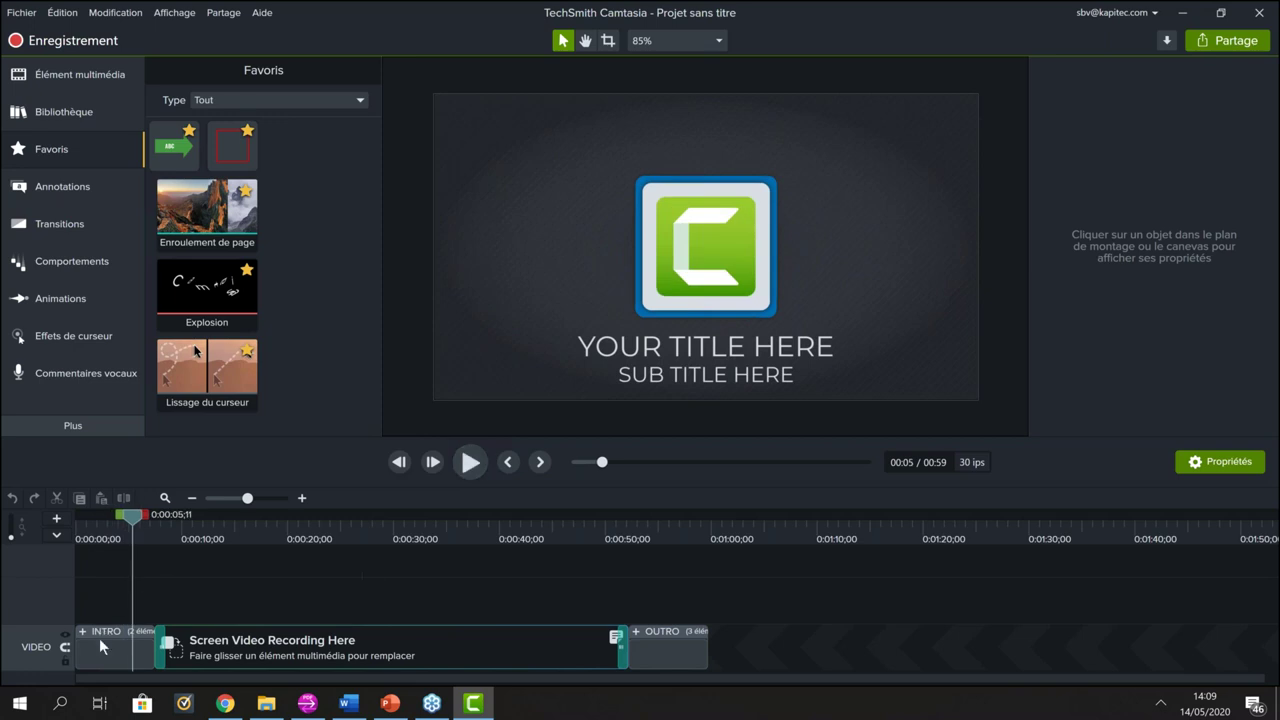
# Step: Try moving the INTRO group onto a second track past the outro, and undo the move
pyautogui.click(768, 249)
pyautogui.click(629, 171)
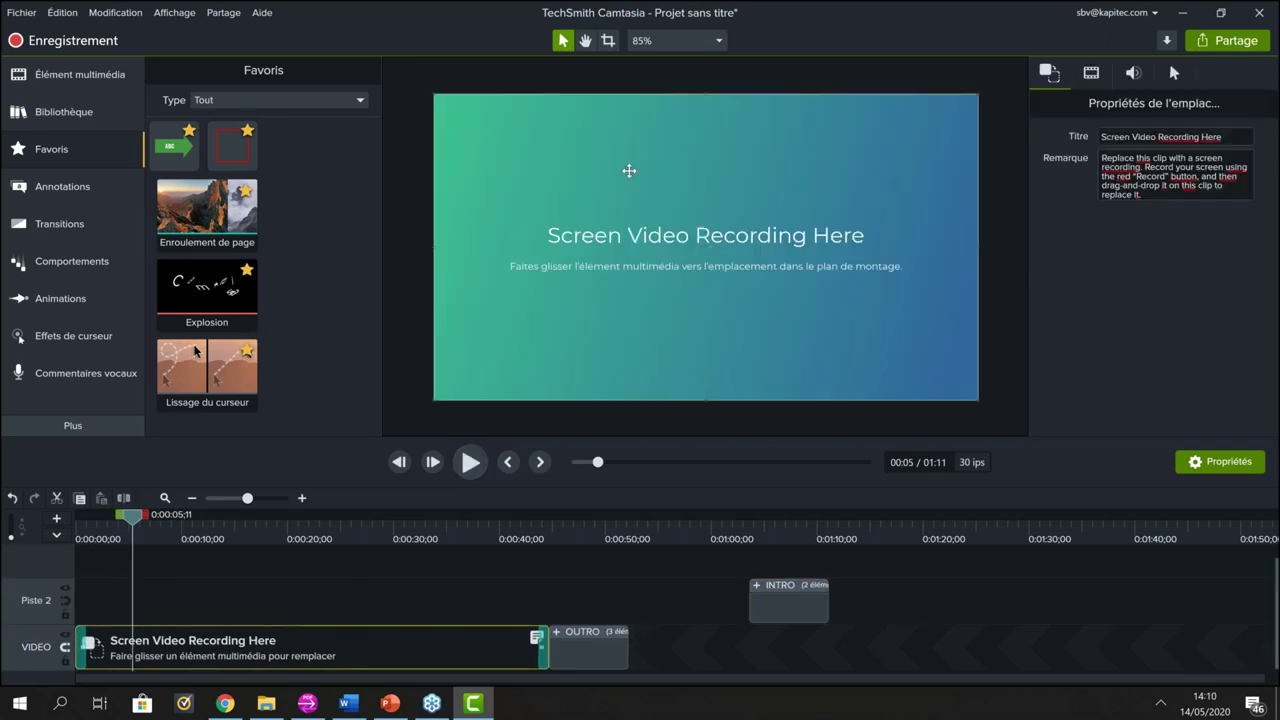
pyautogui.moveTo(629, 171)
pyautogui.mouseDown()
pyautogui.moveTo(549, 209)
pyautogui.moveTo(663, 131)
pyautogui.moveTo(586, 151)
pyautogui.moveTo(716, 257)
pyautogui.moveTo(709, 180)
pyautogui.moveTo(580, 206)
pyautogui.moveTo(631, 180)
pyautogui.moveTo(643, 154)
pyautogui.moveTo(622, 176)
pyautogui.mouseUp()
pyautogui.moveTo(140, 520); pyautogui.dragTo(28, 531)
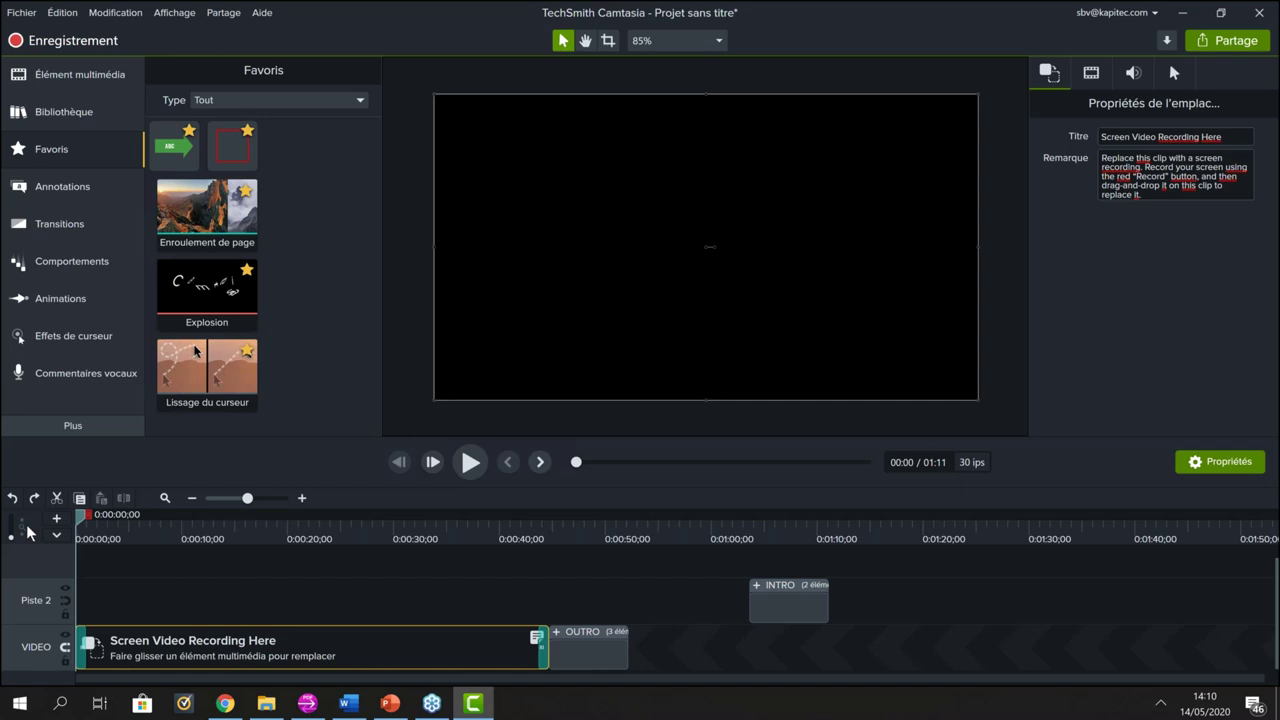
pyautogui.hotkey('ctrl', 'z')
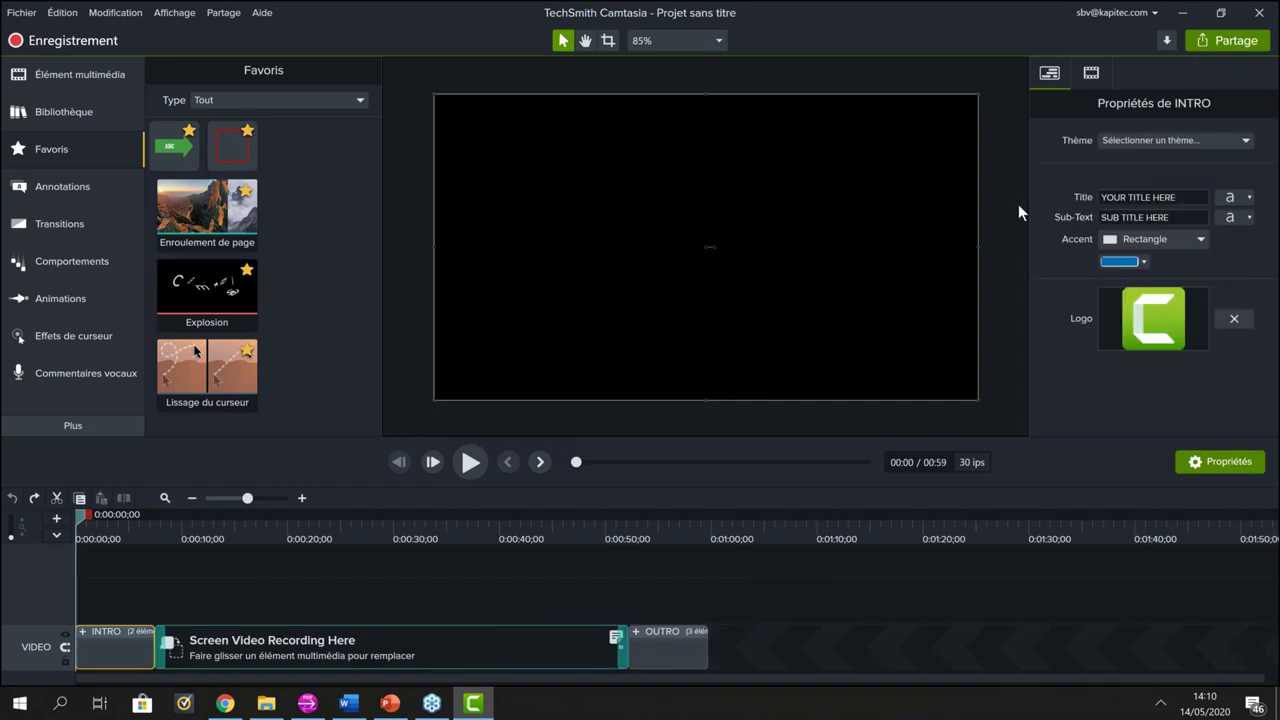
# Step: Hide and reshow the INTRO group's properties, and enlarge the timeline area to make room for more tracks
pyautogui.moveTo(86, 516); pyautogui.dragTo(102, 520)
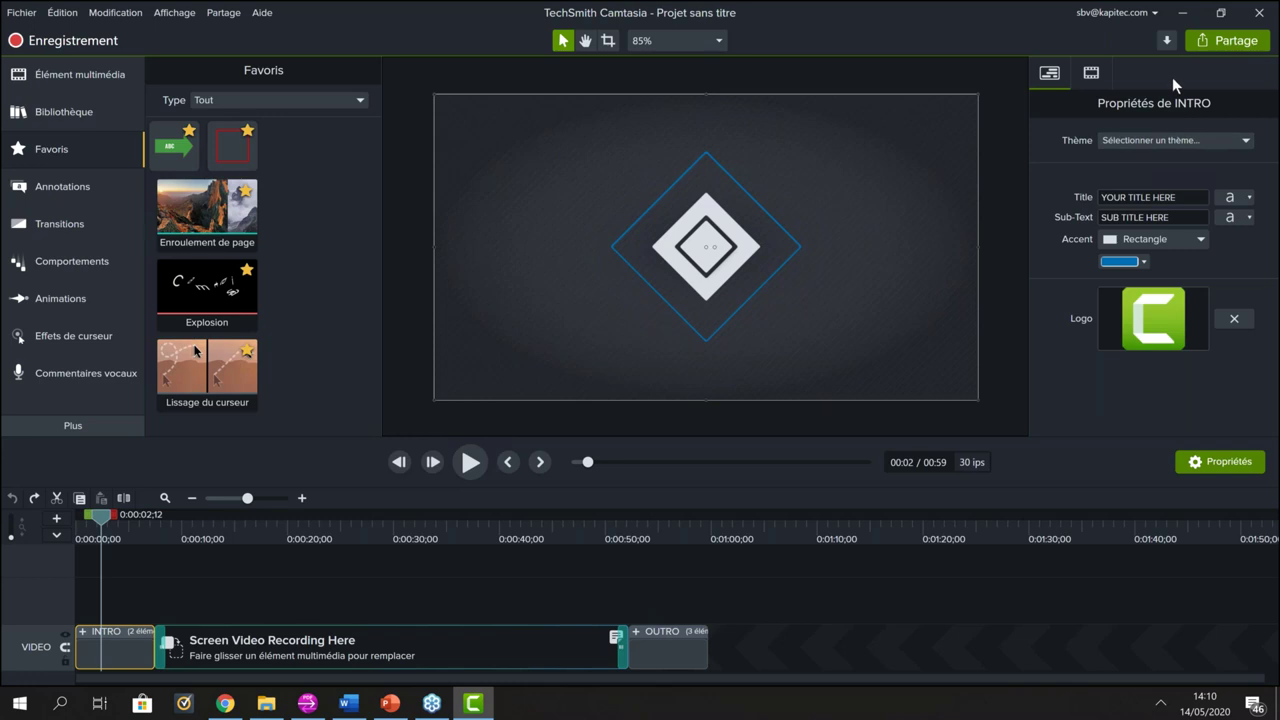
pyautogui.click(1234, 462)
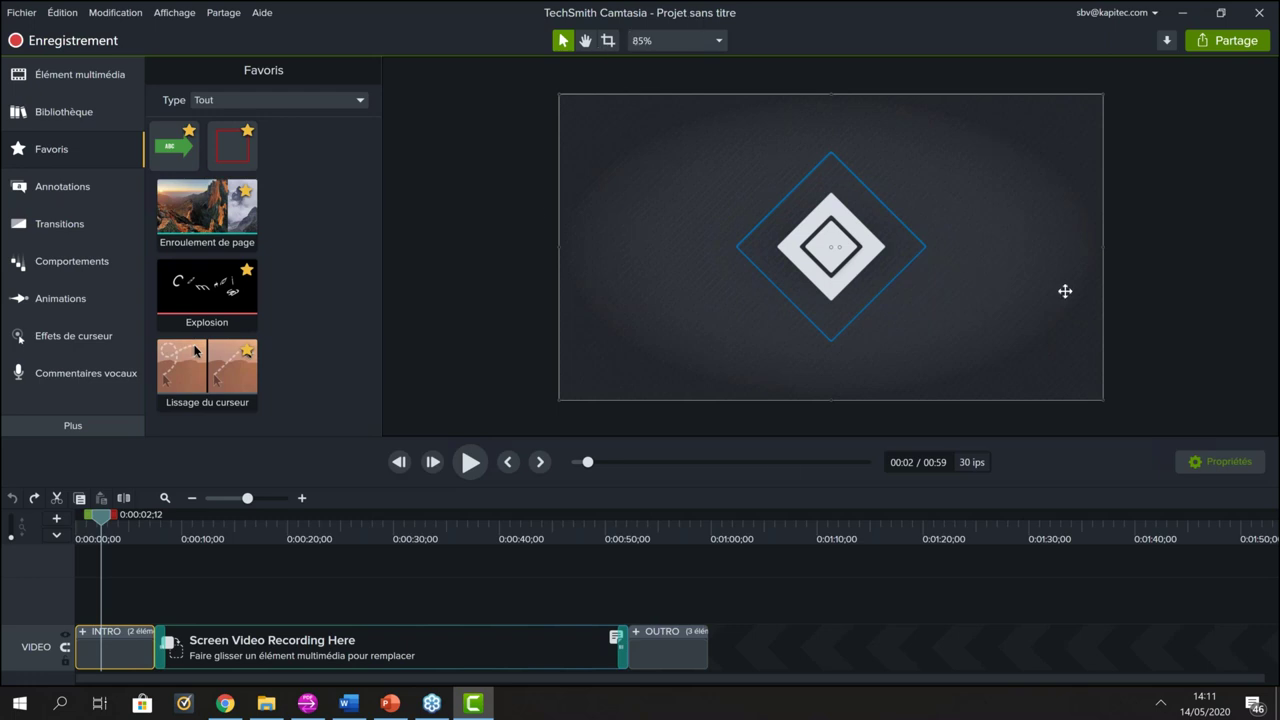
pyautogui.click(1230, 464)
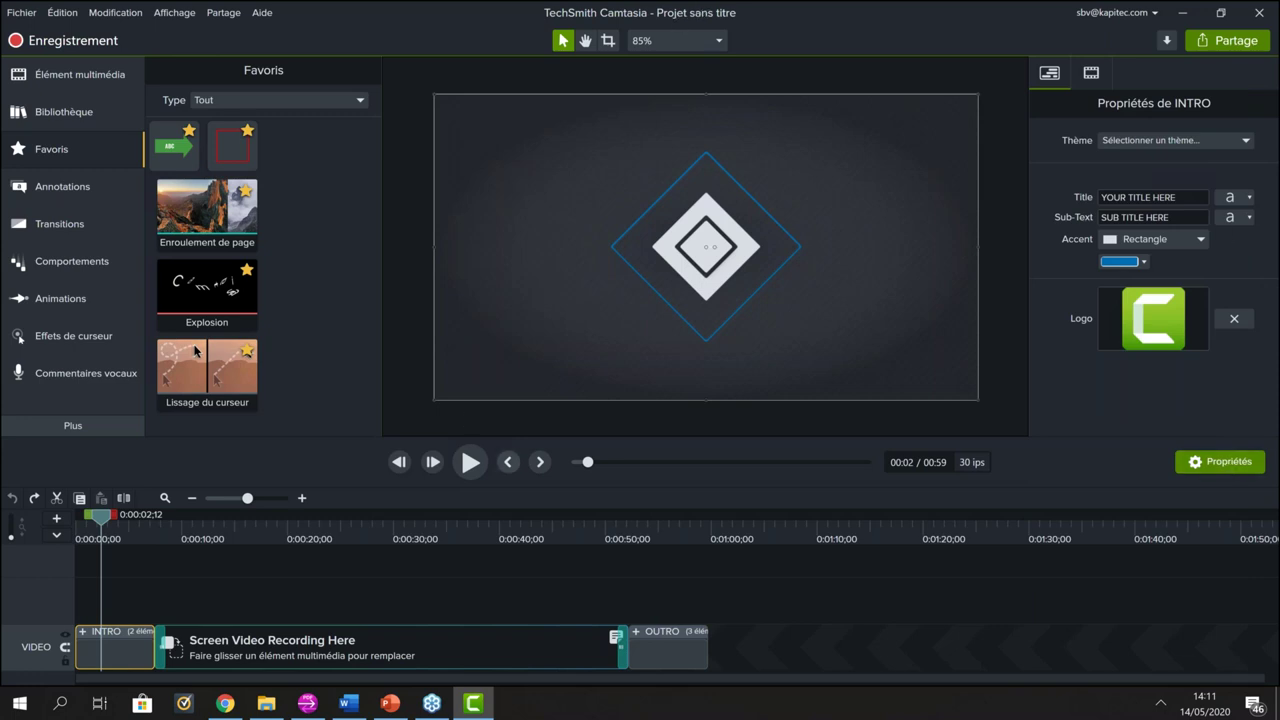
pyautogui.moveTo(391, 438); pyautogui.dragTo(391, 308)
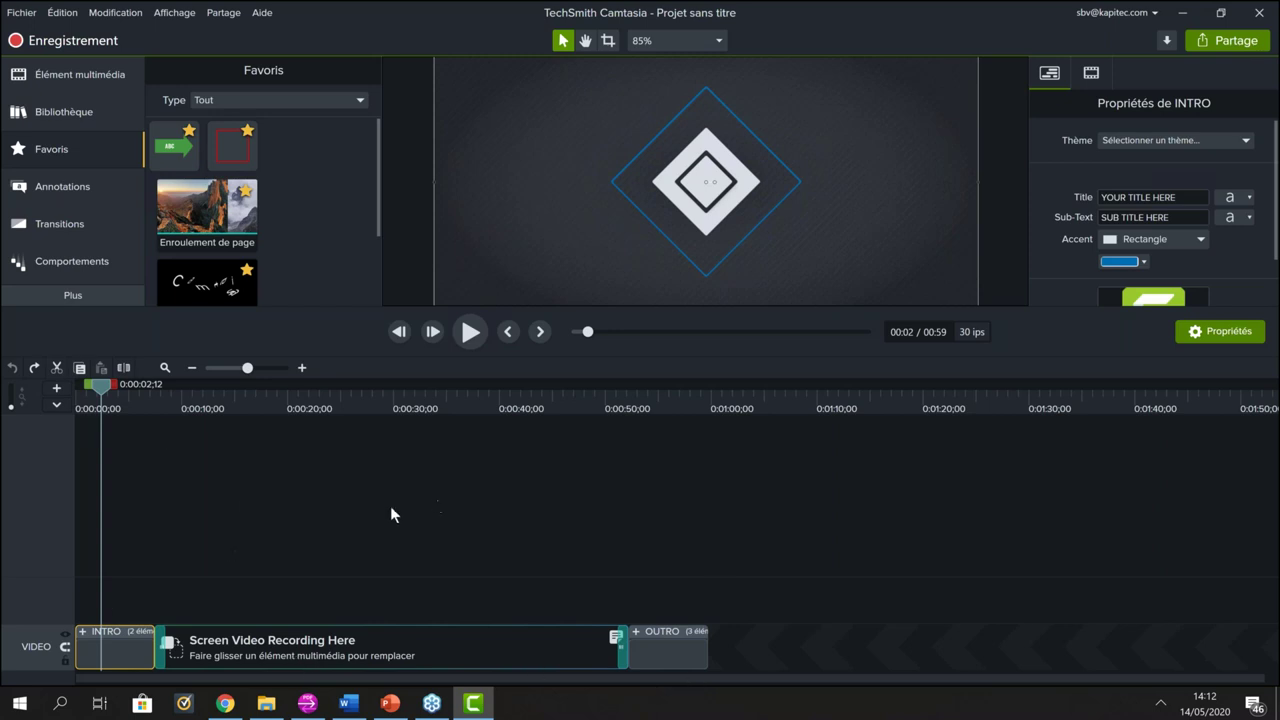
# Step: Try placing the GRIDBKGD.png image on a new track above VIDEO at about 16 seconds, and undo it
pyautogui.click(80, 76)
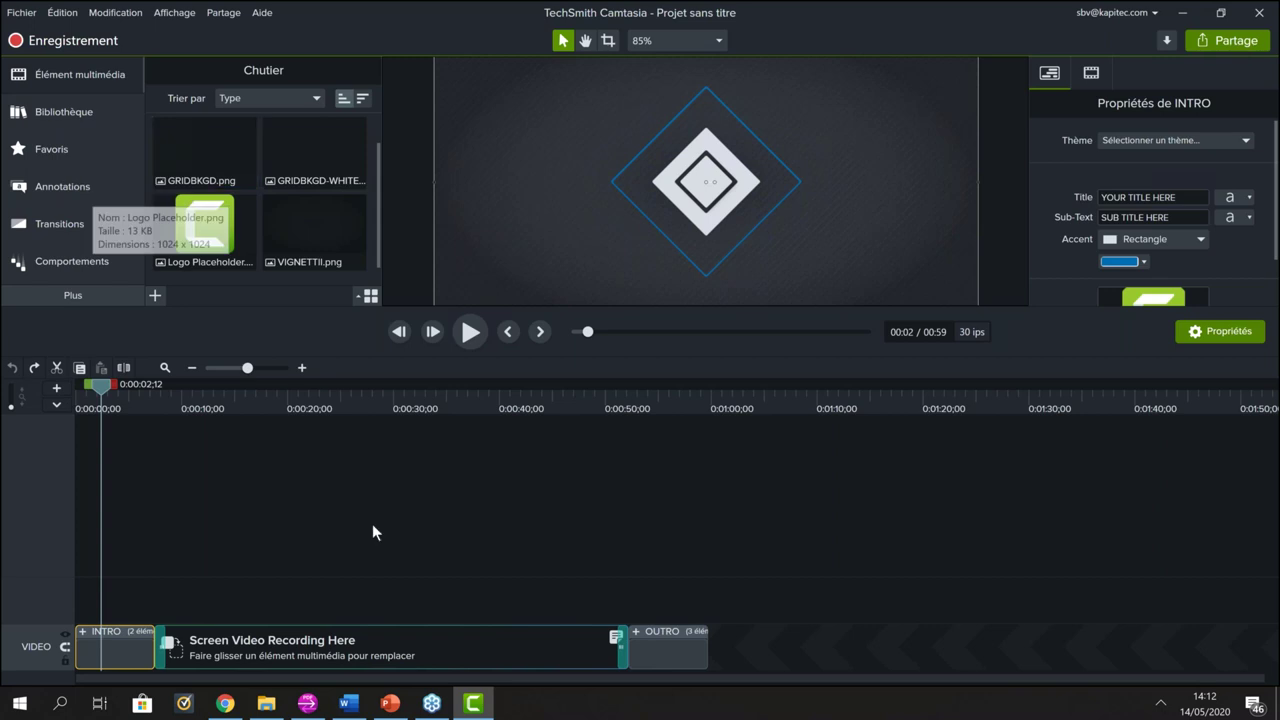
pyautogui.click(206, 140)
pyautogui.moveTo(216, 238); pyautogui.dragTo(248, 559)
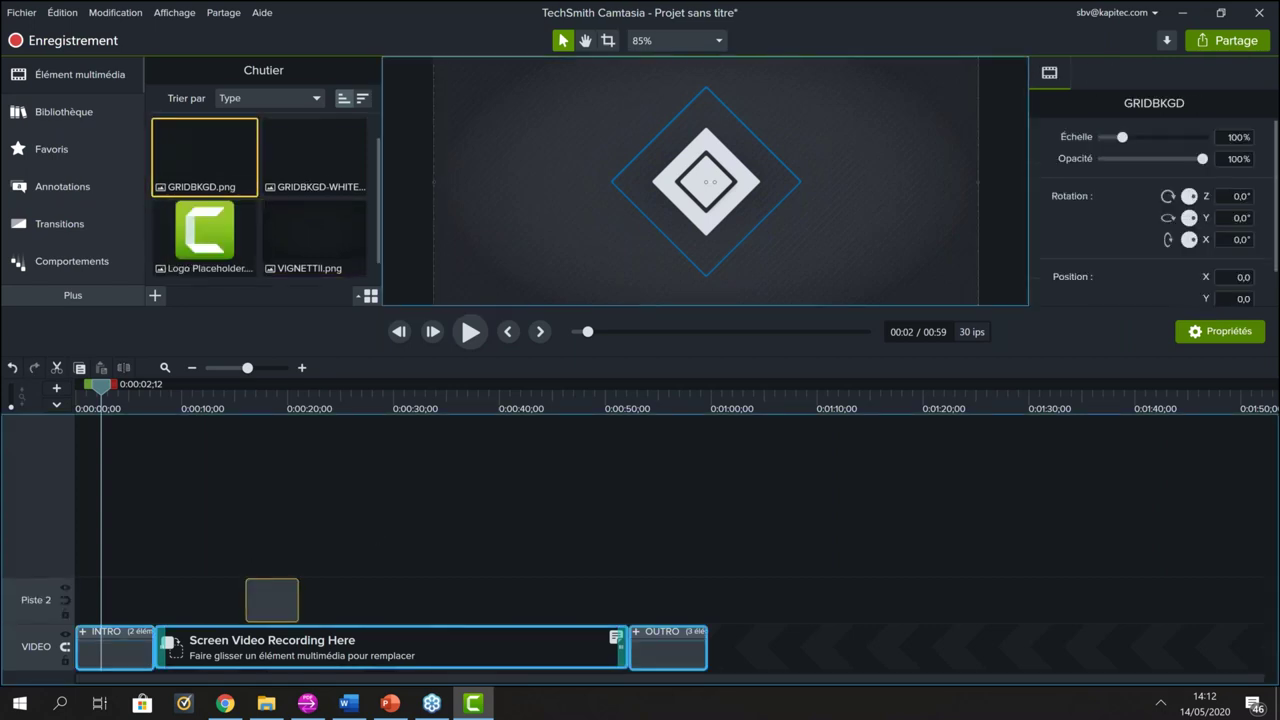
pyautogui.hotkey('ctrl', 'z')
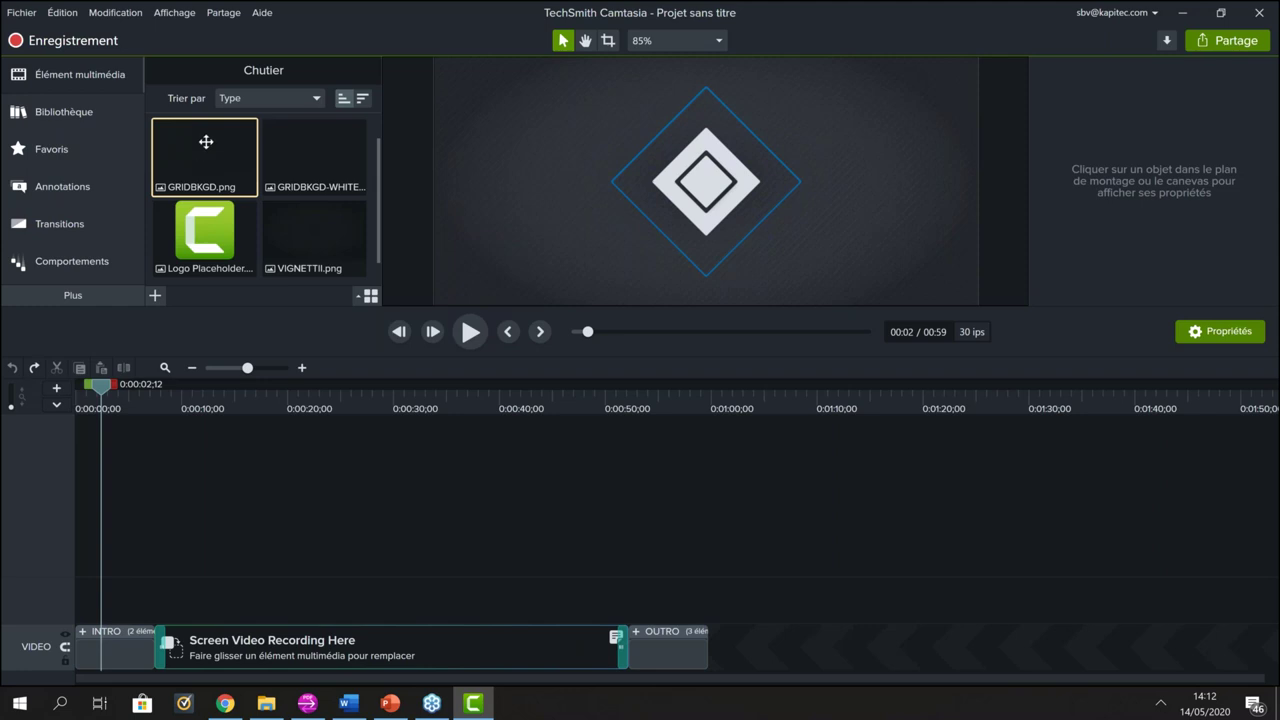
# Step: Play a selected time range inside the intro from about 0:00:02;23, and clear the range selection at 0:00:05;04
pyautogui.click(114, 389)
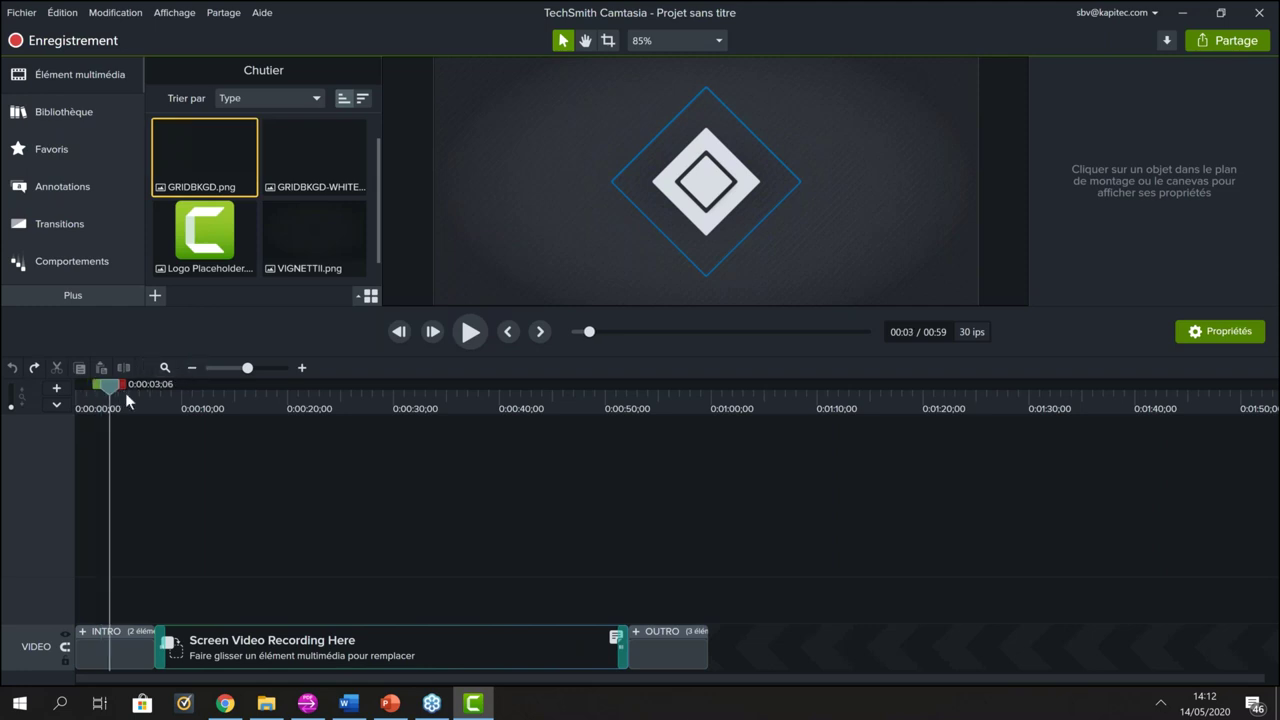
pyautogui.moveTo(121, 391); pyautogui.dragTo(126, 395)
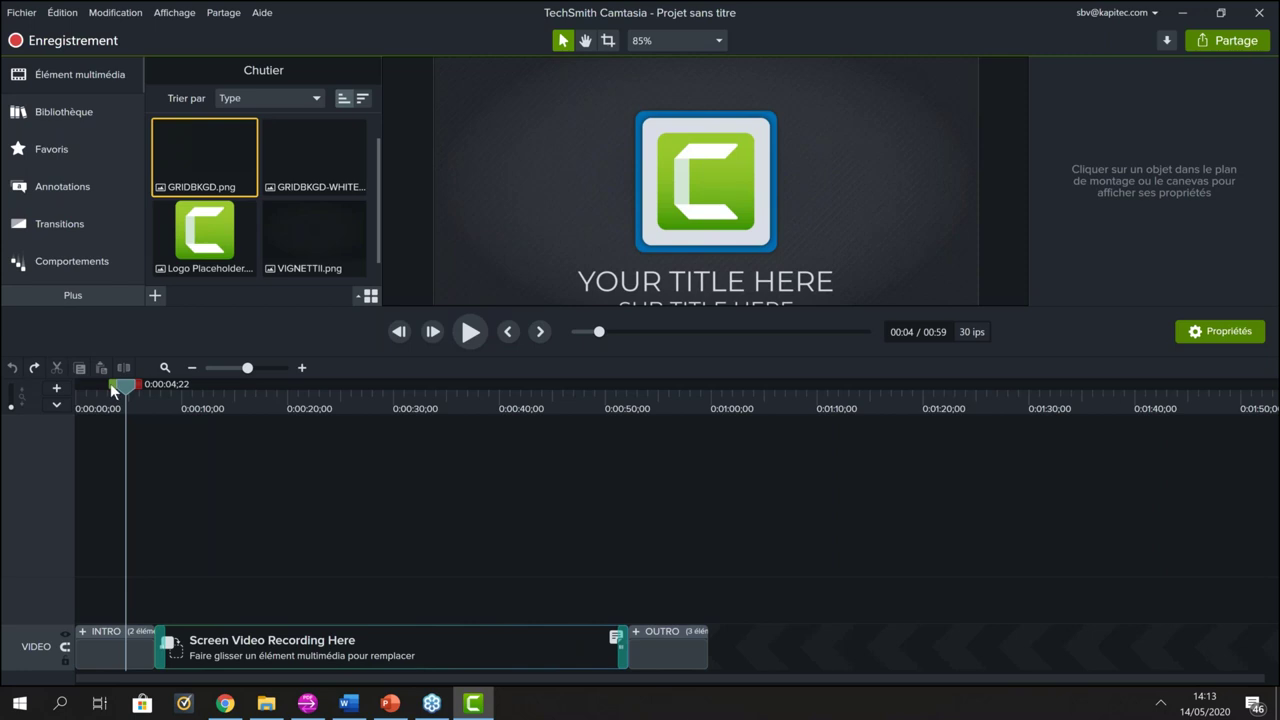
pyautogui.moveTo(110, 383)
pyautogui.moveTo(112, 384); pyautogui.dragTo(148, 385)
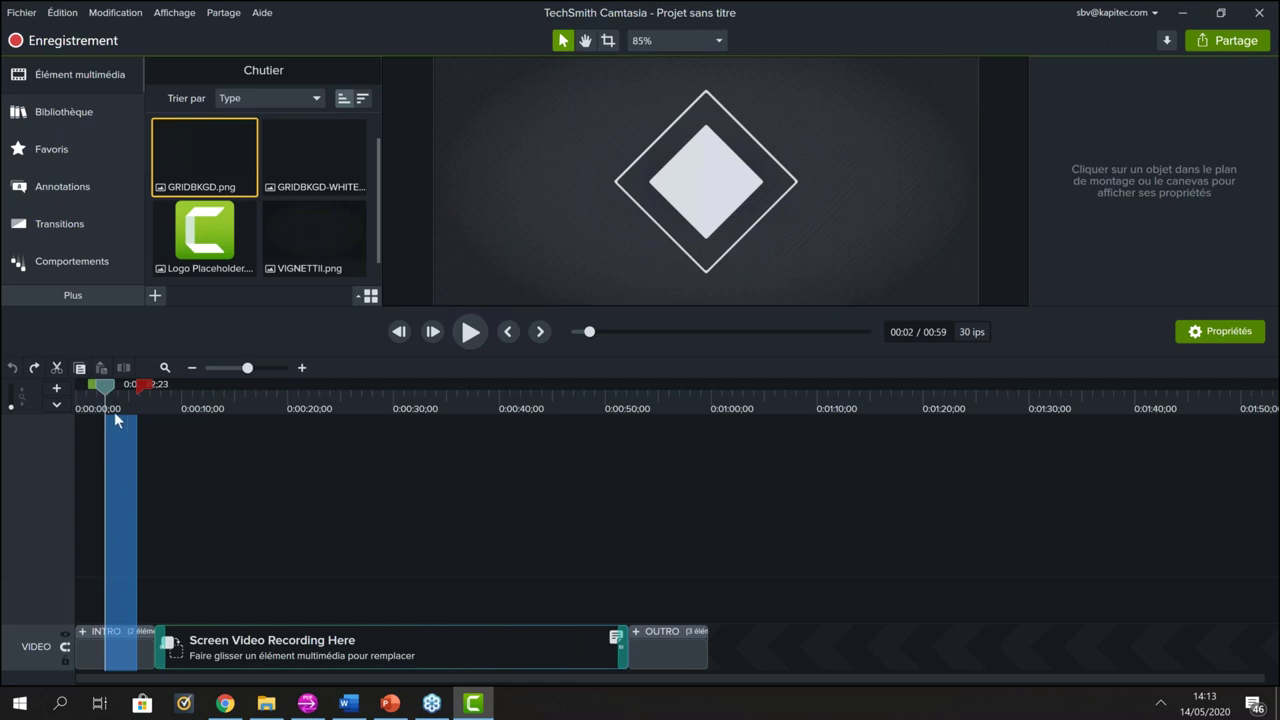
pyautogui.click(471, 334)
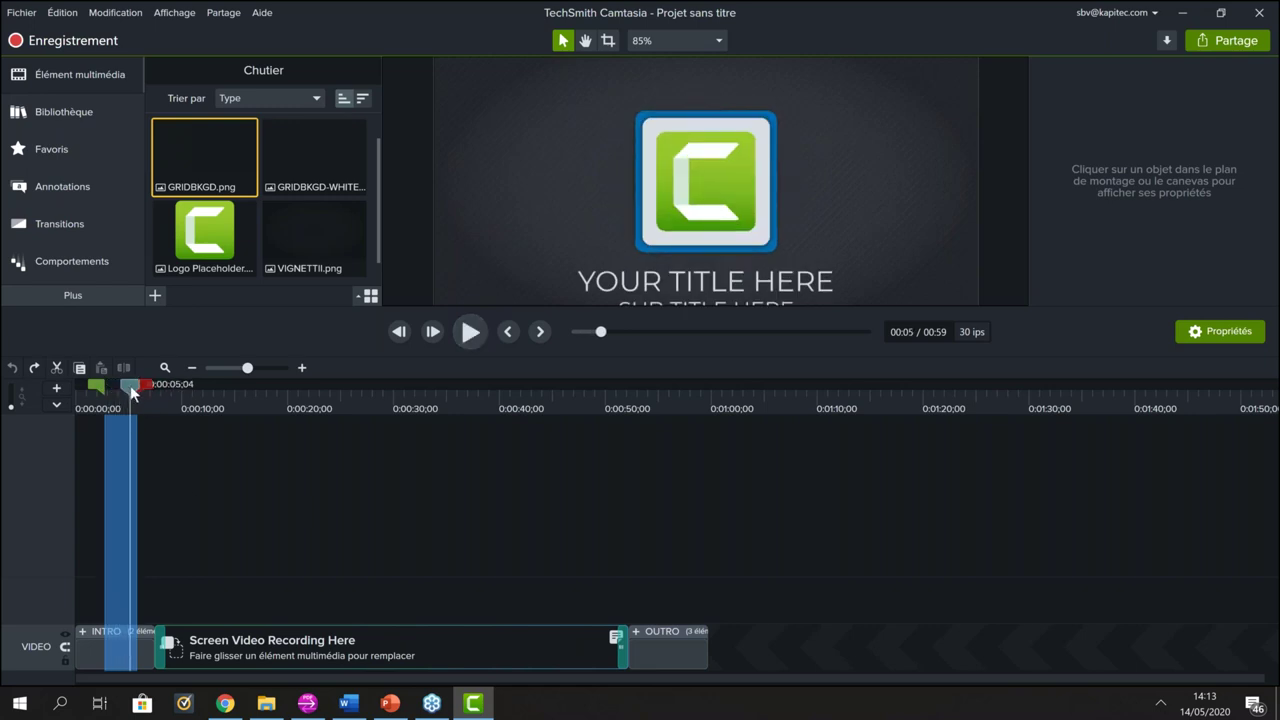
pyautogui.click(131, 384)
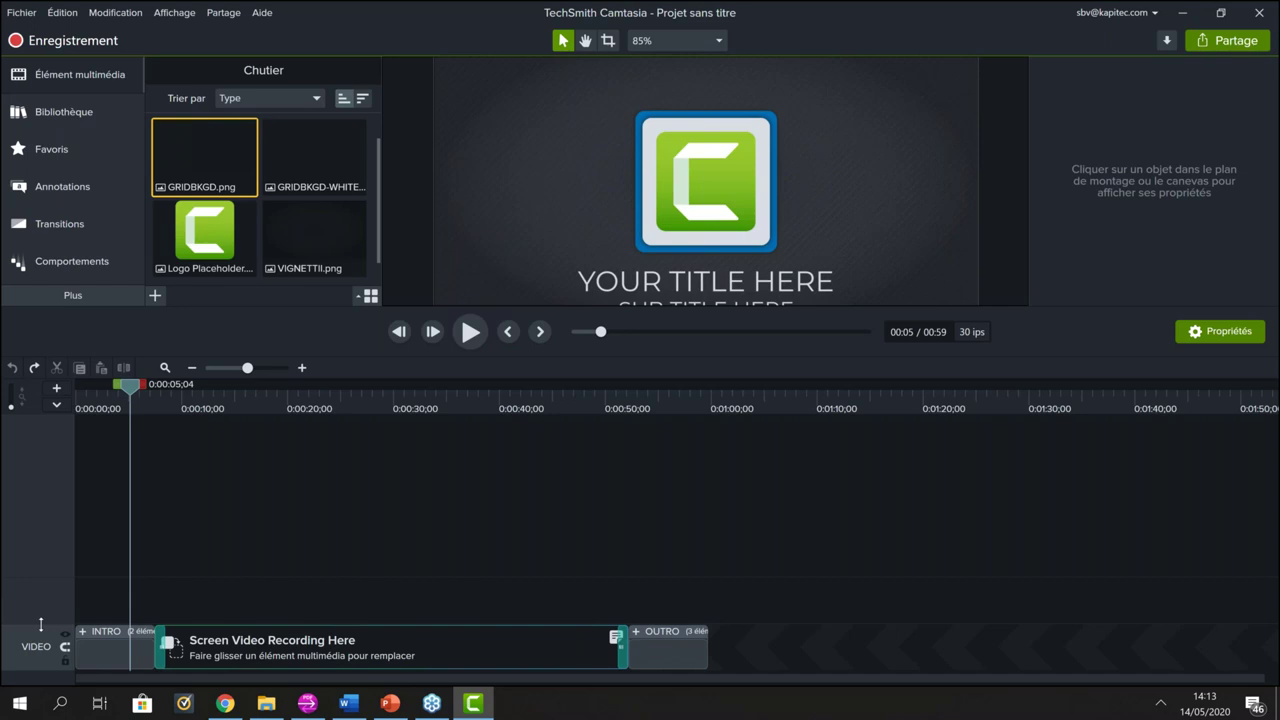
# Step: Increase the height of the VIDEO track to about three times its size
pyautogui.moveTo(41, 625); pyautogui.dragTo(41, 528)
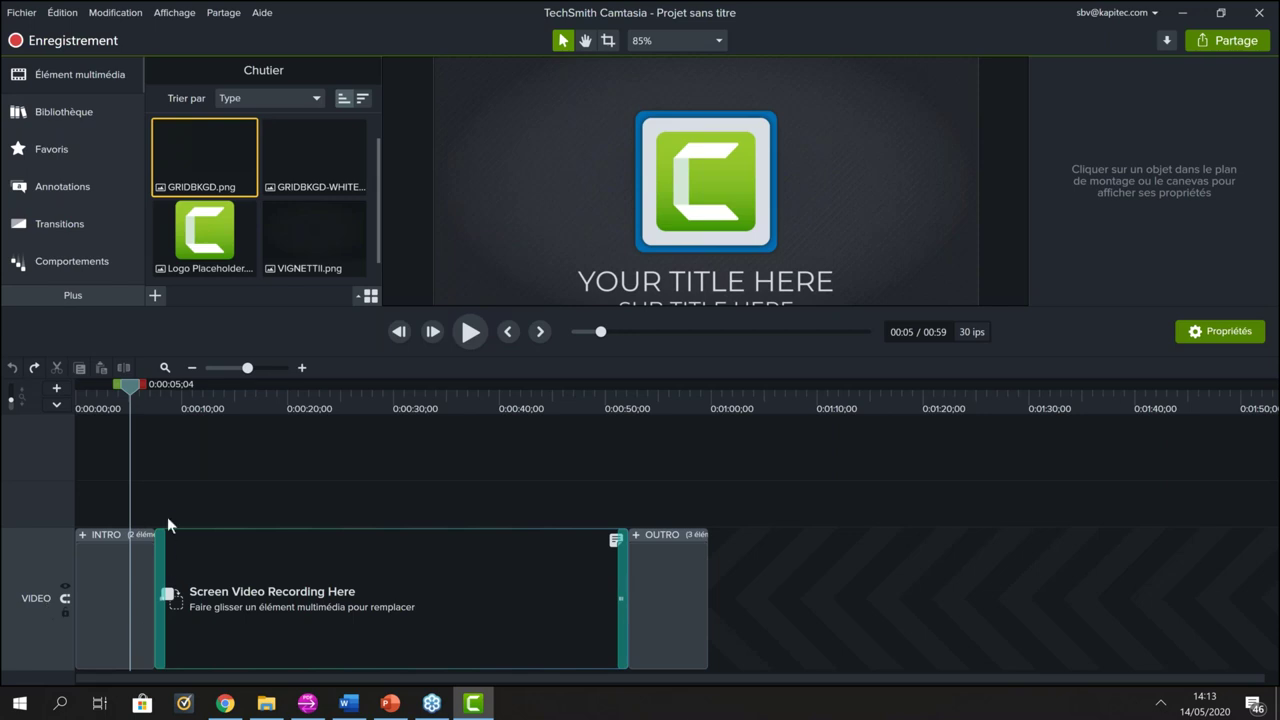
# Step: Review the INTRO and OUTRO groups' properties, previewing the timeline at 0:00:15;07 and 0:00:55;25
pyautogui.click(107, 570)
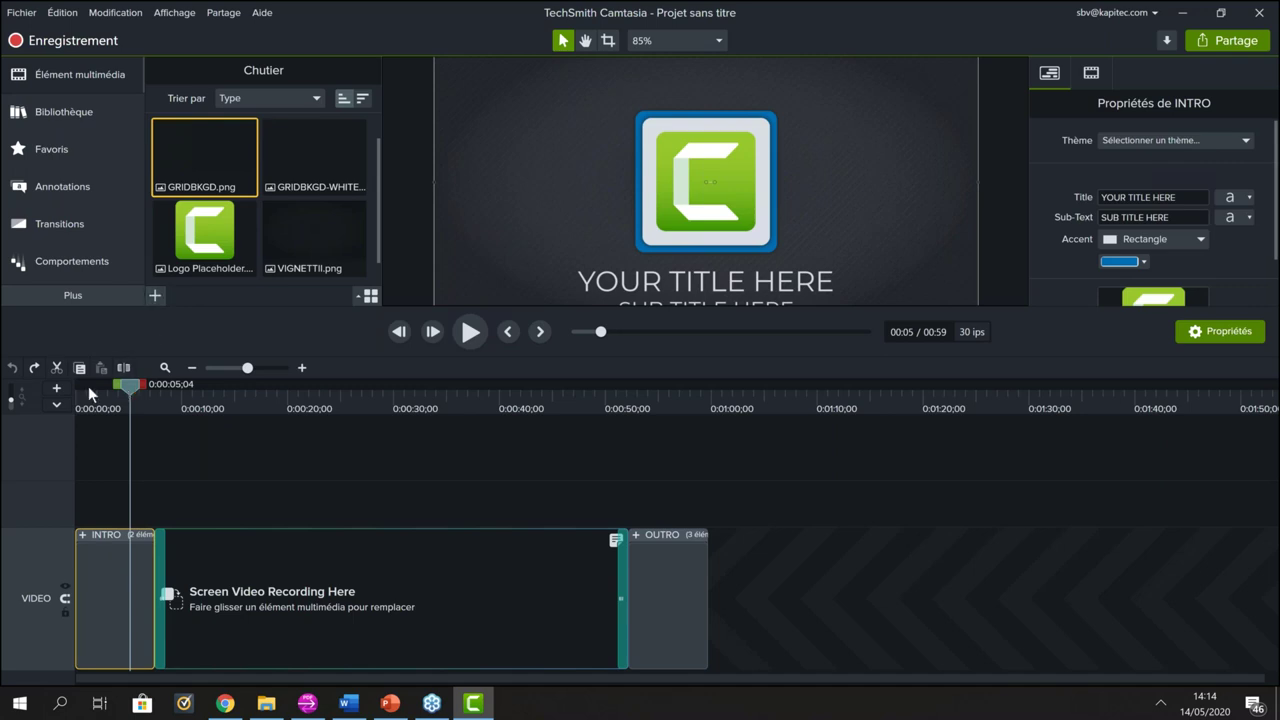
pyautogui.moveTo(88, 386); pyautogui.dragTo(142, 389)
pyautogui.click(236, 411)
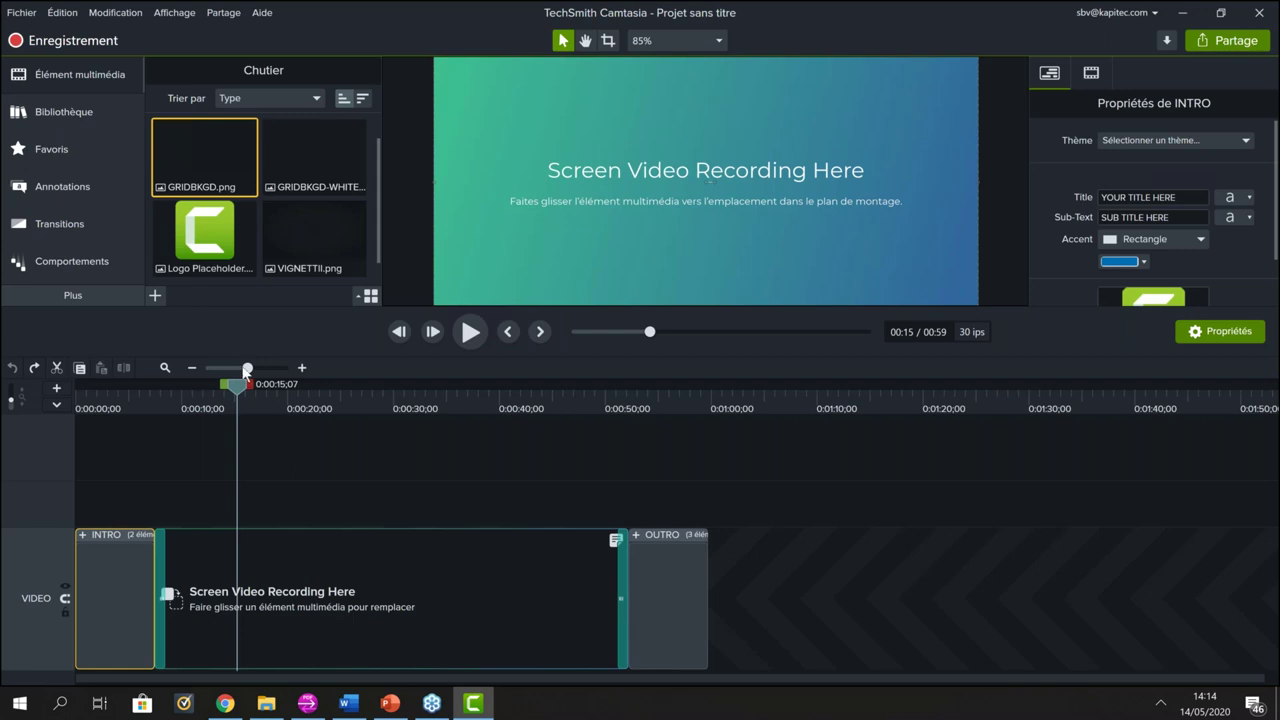
pyautogui.moveTo(284, 404); pyautogui.dragTo(667, 440)
pyautogui.click(691, 576)
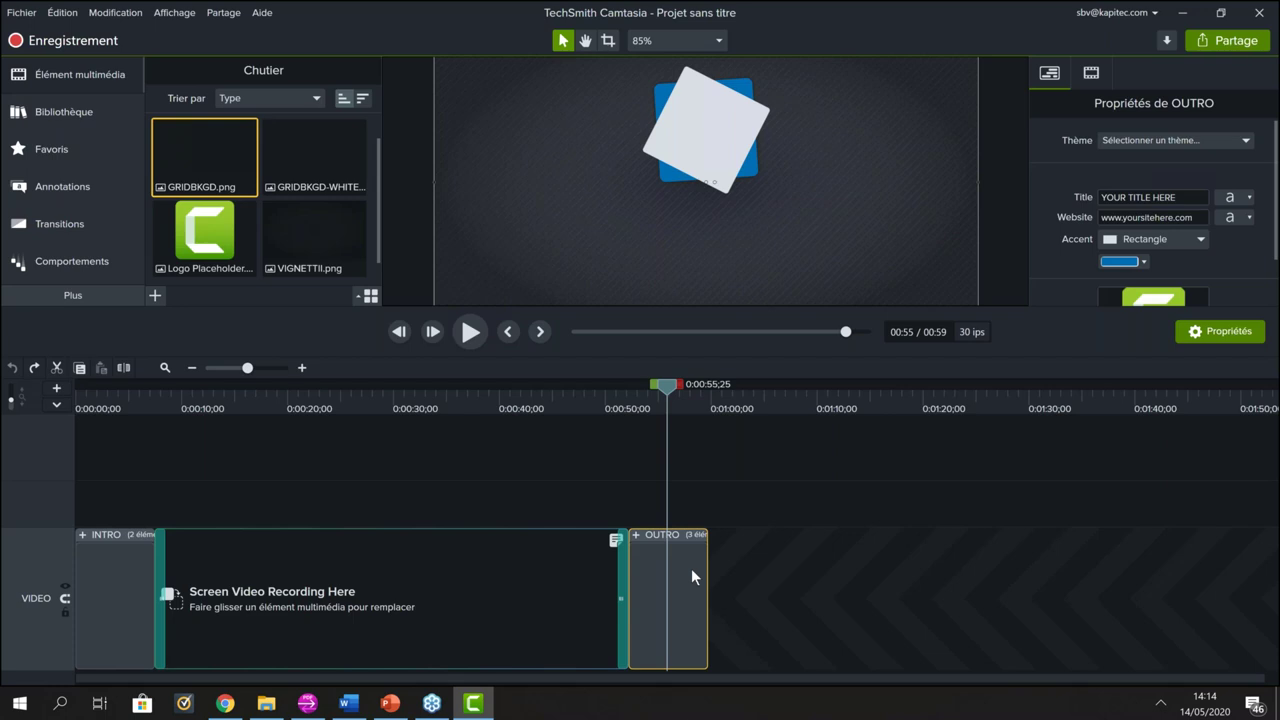
# Step: Open the screen recorder and switch to the blank Word document as the subject of the capture
pyautogui.click(68, 46)
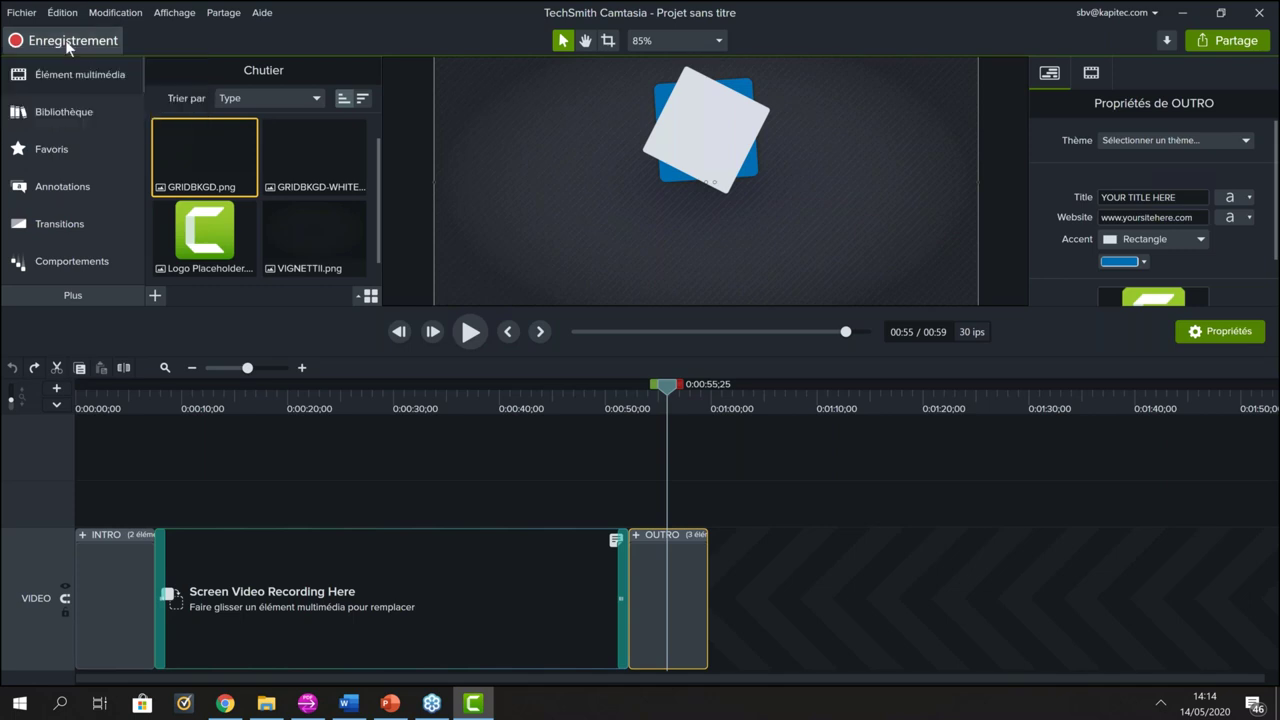
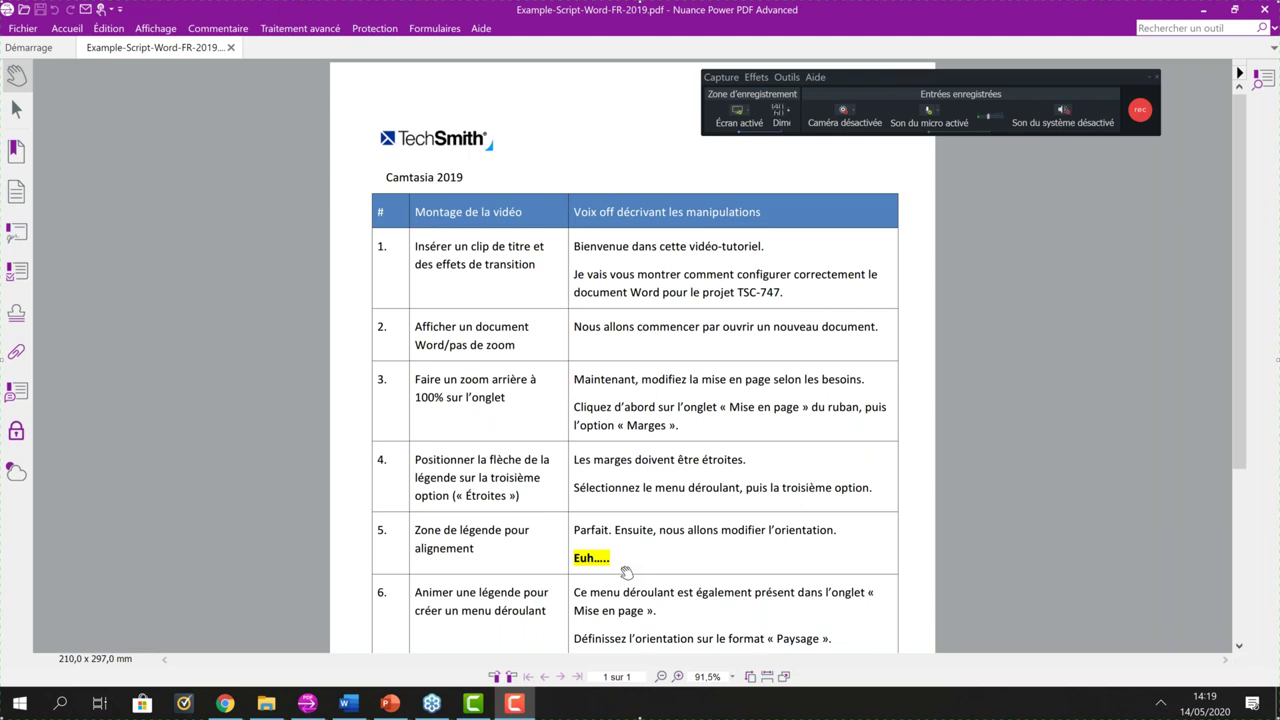
pyautogui.click(348, 704)
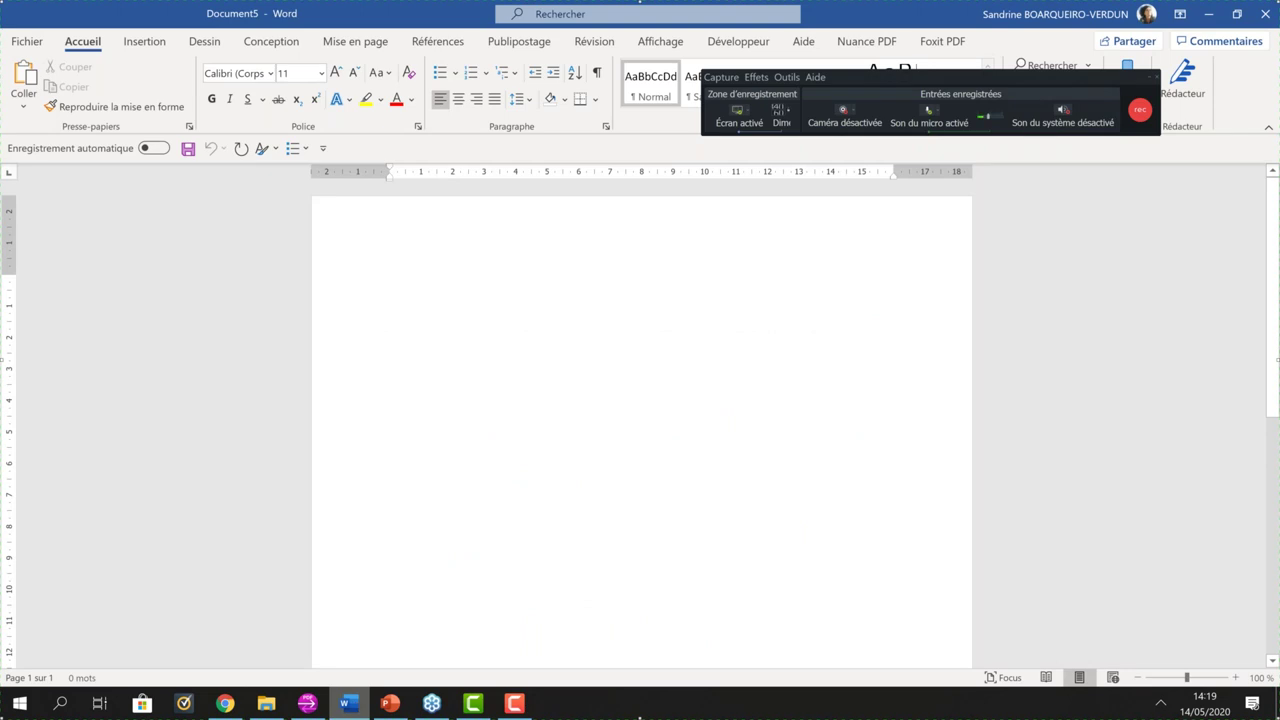
pyautogui.click(1141, 120)
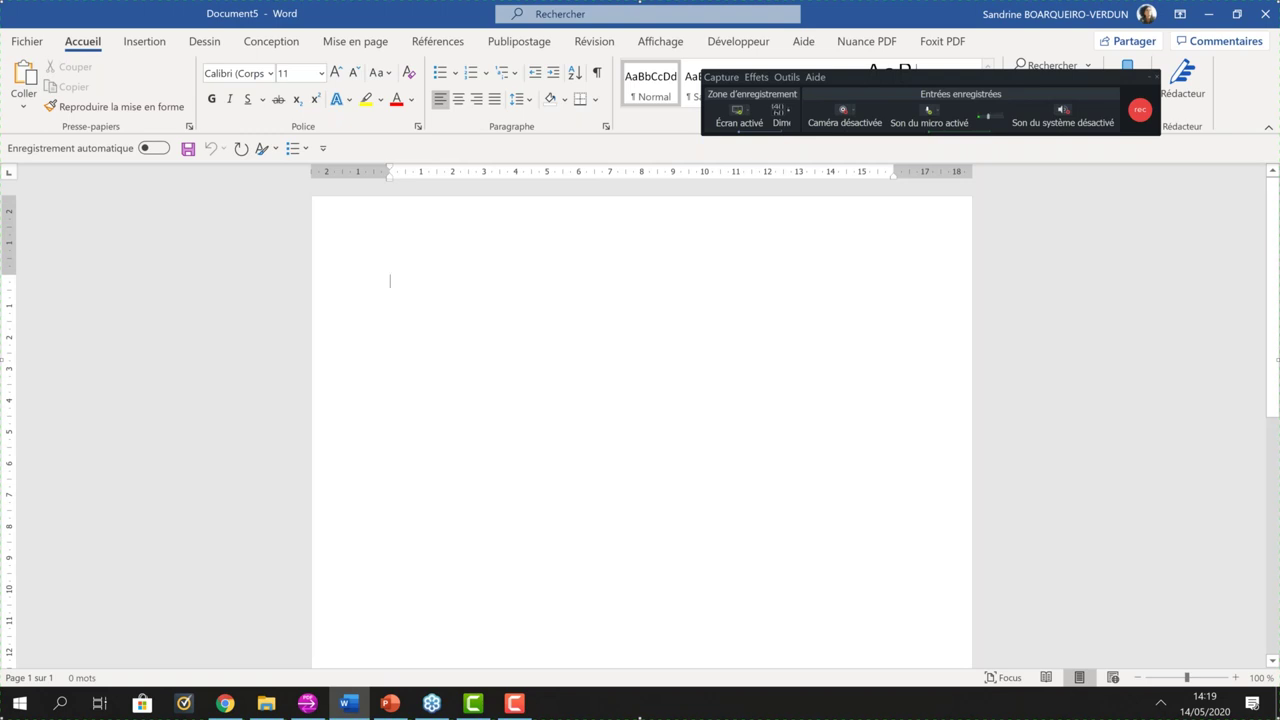
# Step: Write F9 and F10 on separate lines in the blank document, and delete both lines
pyautogui.write('F9')
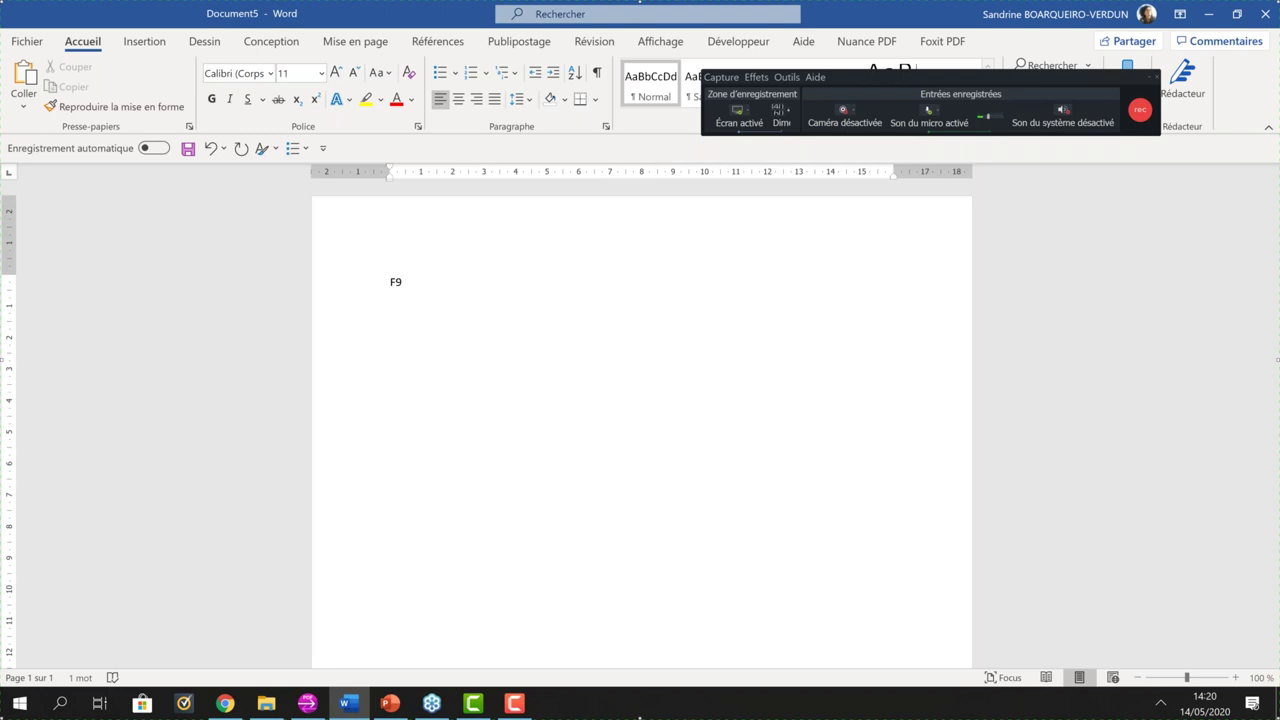
pyautogui.press('Return')
pyautogui.write('F10')
pyautogui.hotkey('ctrl', 'a')
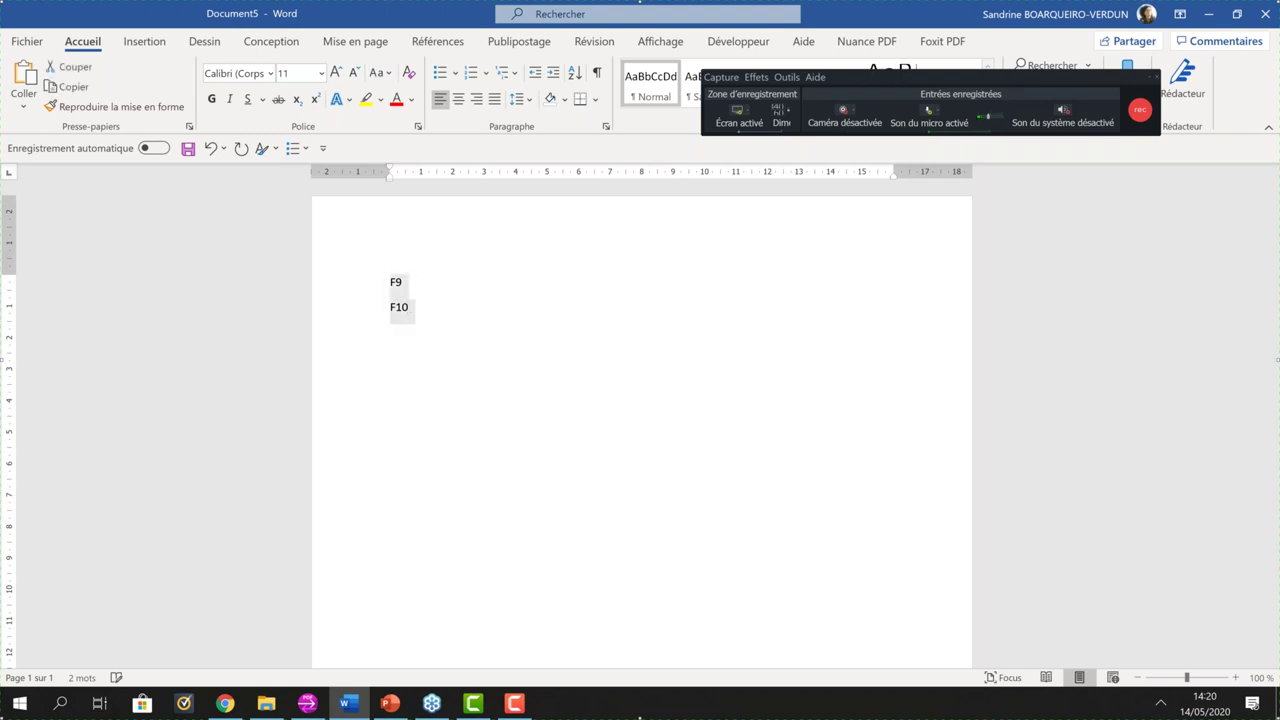
pyautogui.press('Delete')
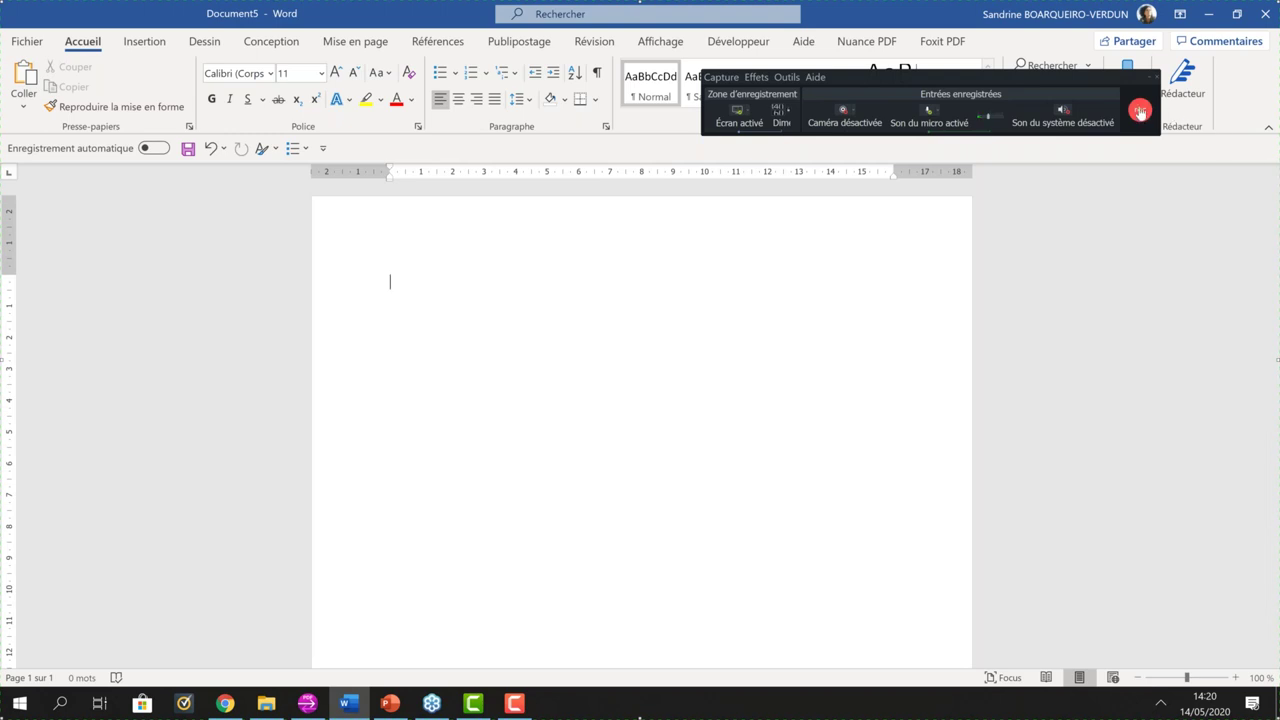
# Step: Start recording the screen and create a new blank document in Word
pyautogui.click(1140, 111)
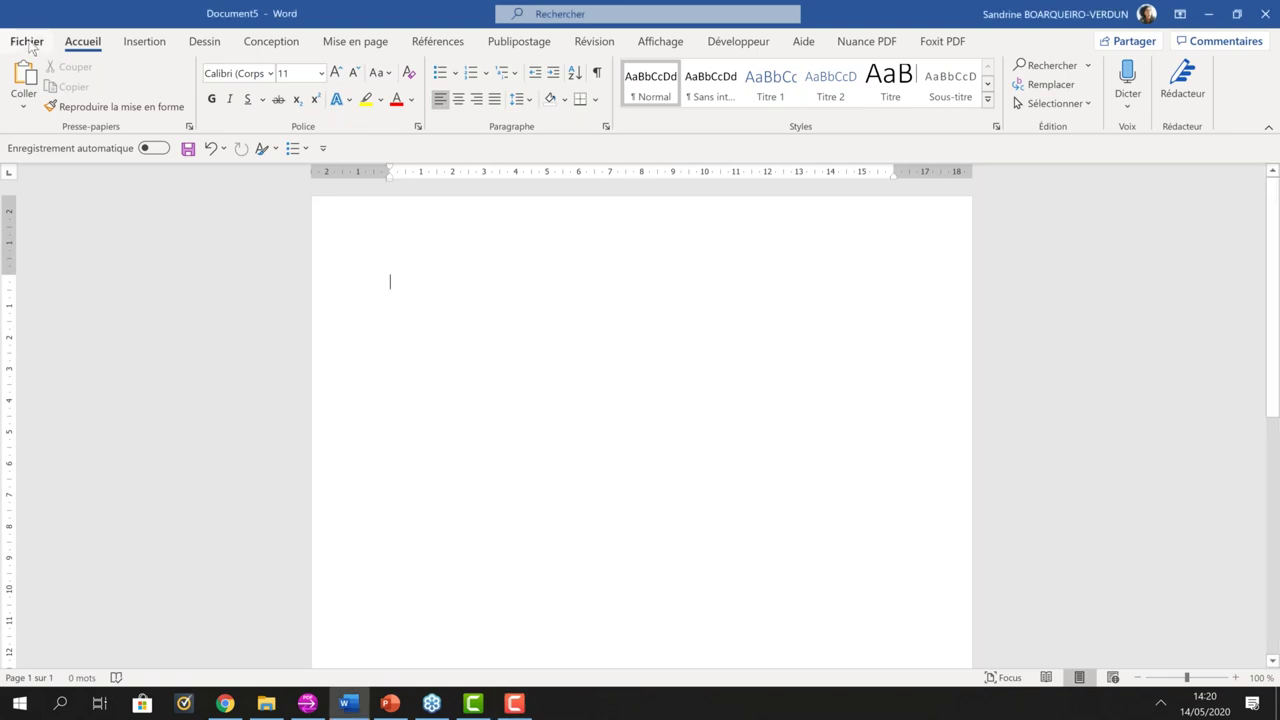
pyautogui.click(27, 42)
pyautogui.press('Escape')
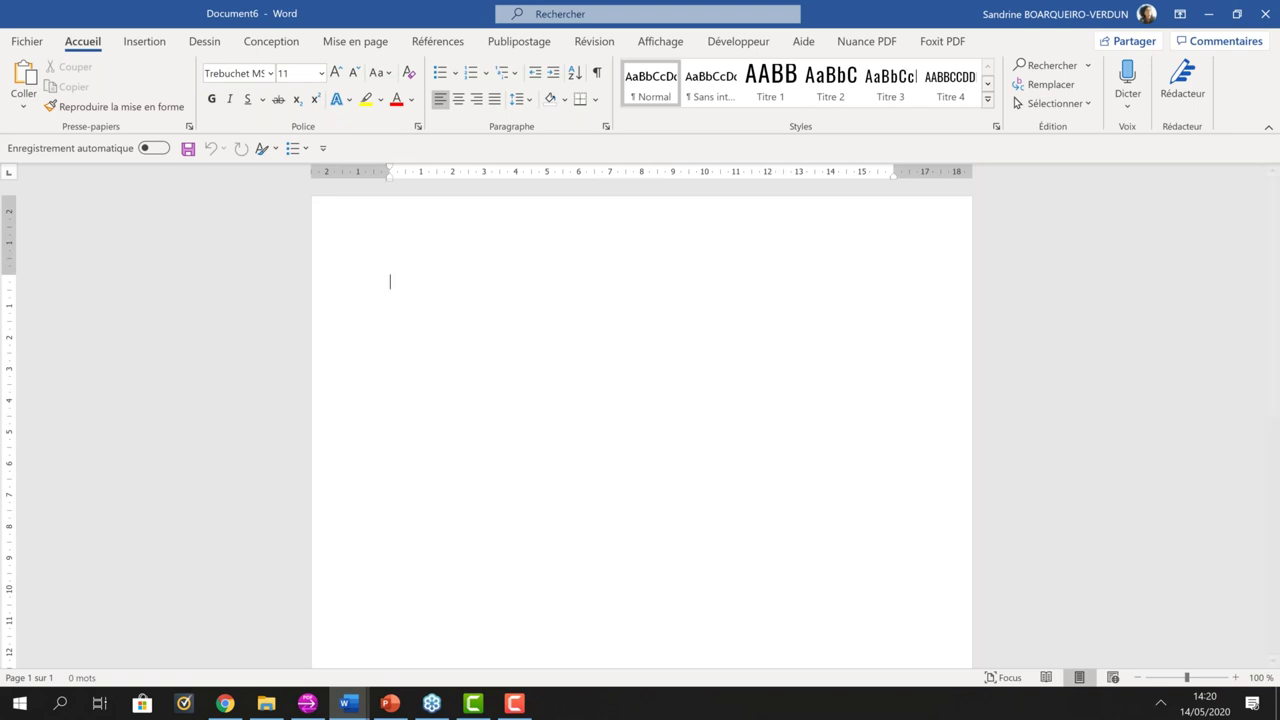
# Step: Set the new document's margins to Étroites and its orientation to Paysage
pyautogui.click(365, 44)
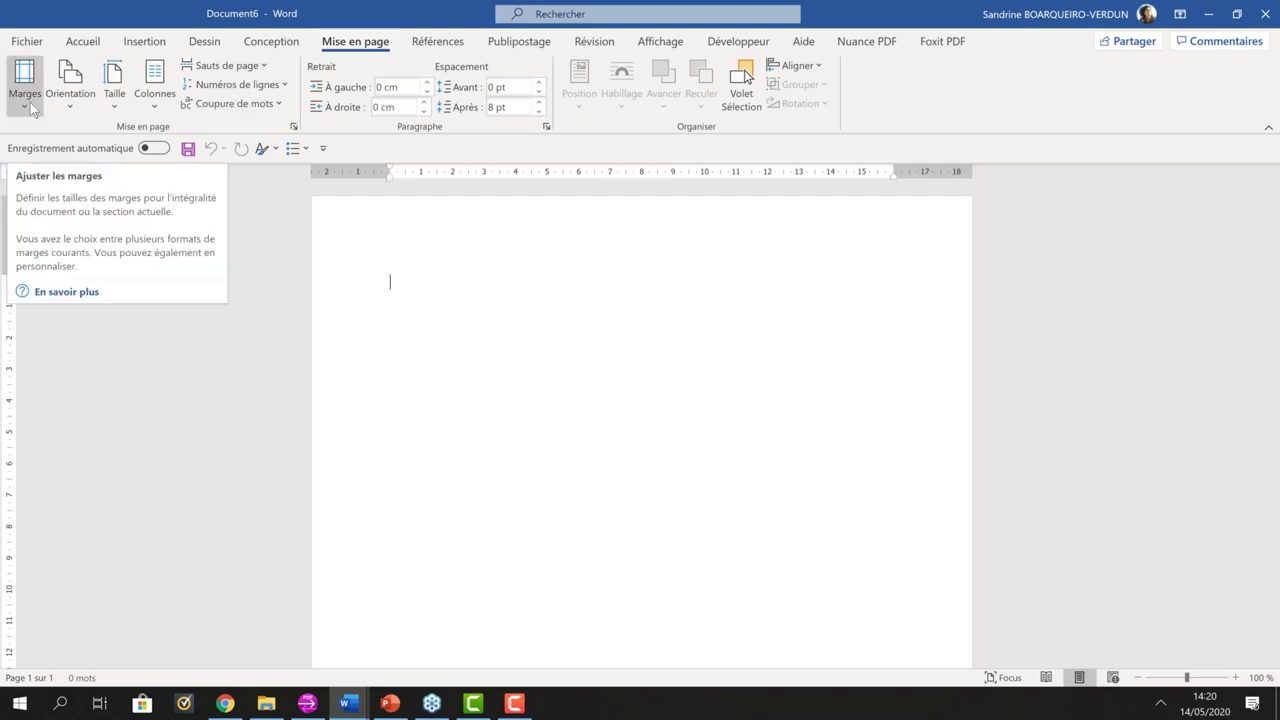
pyautogui.click(31, 108)
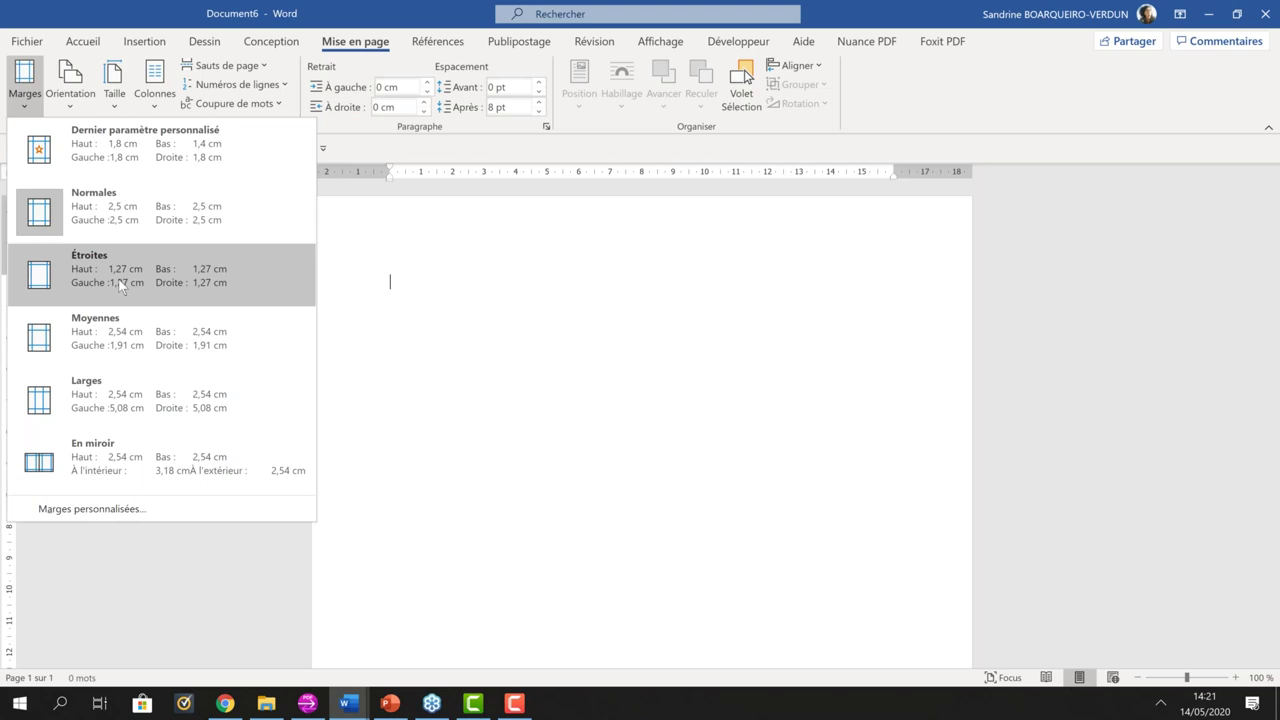
pyautogui.click(118, 278)
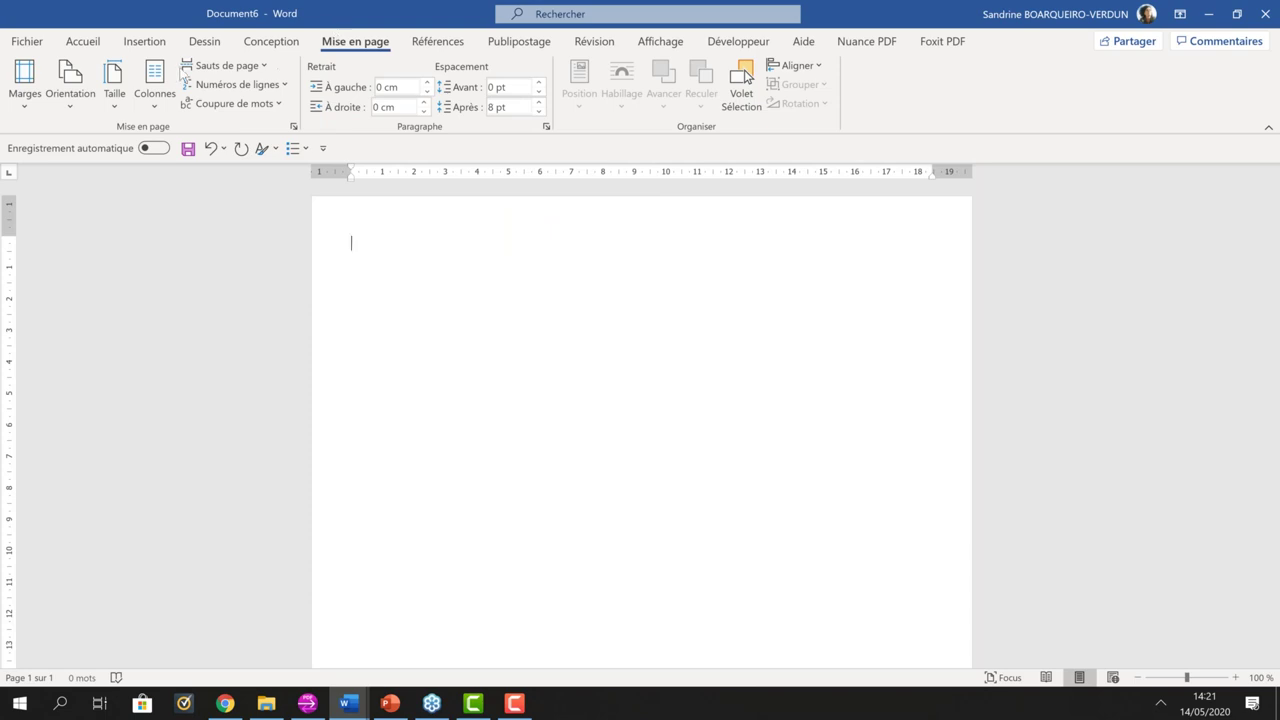
pyautogui.click(74, 106)
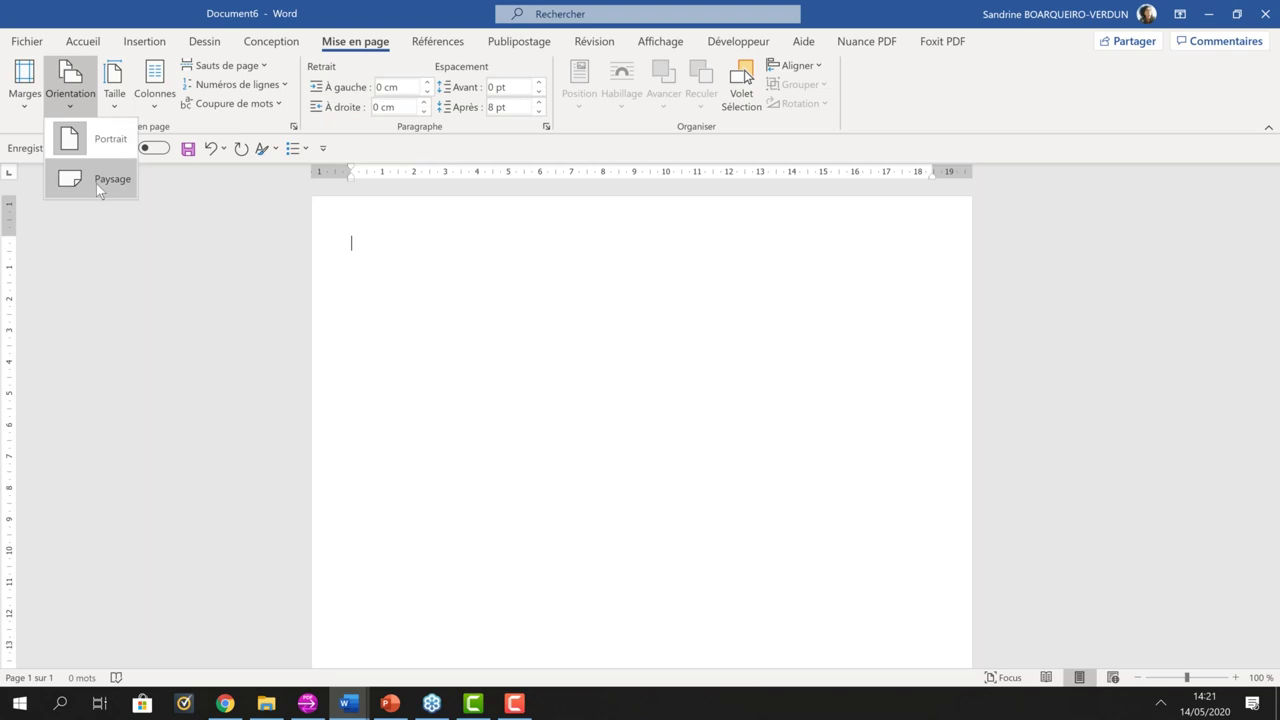
pyautogui.click(96, 183)
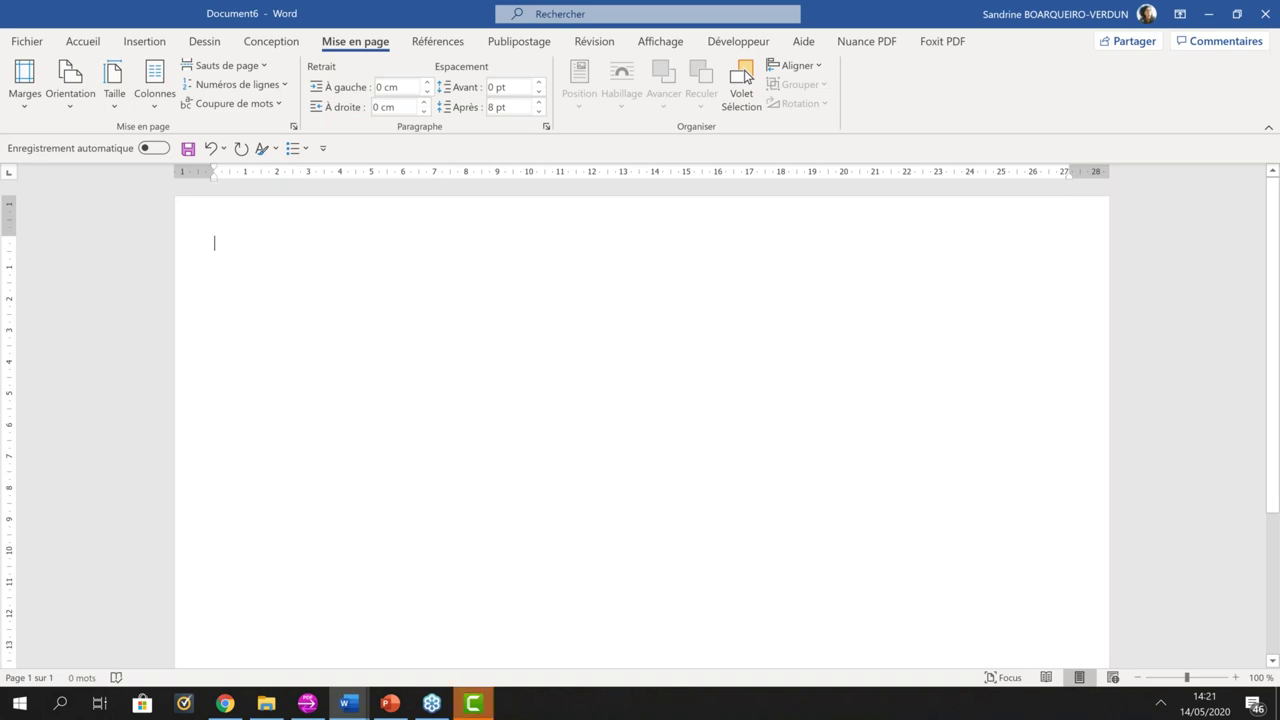
# Step: Switch to Camtasia and replace the Screen Video Recording Here placeholder with the Enreg. 20-05-14 recording, using Remplacer et raccorder
pyautogui.click(476, 704)
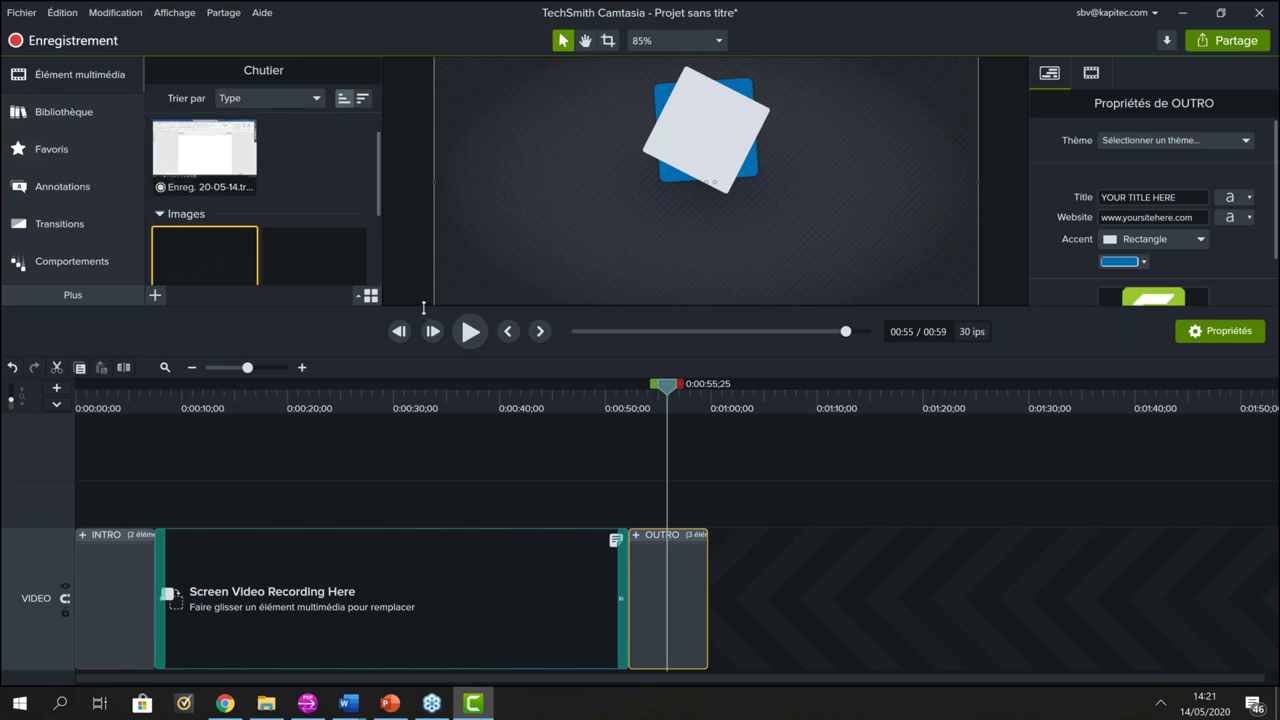
pyautogui.moveTo(432, 331); pyautogui.dragTo(432, 381)
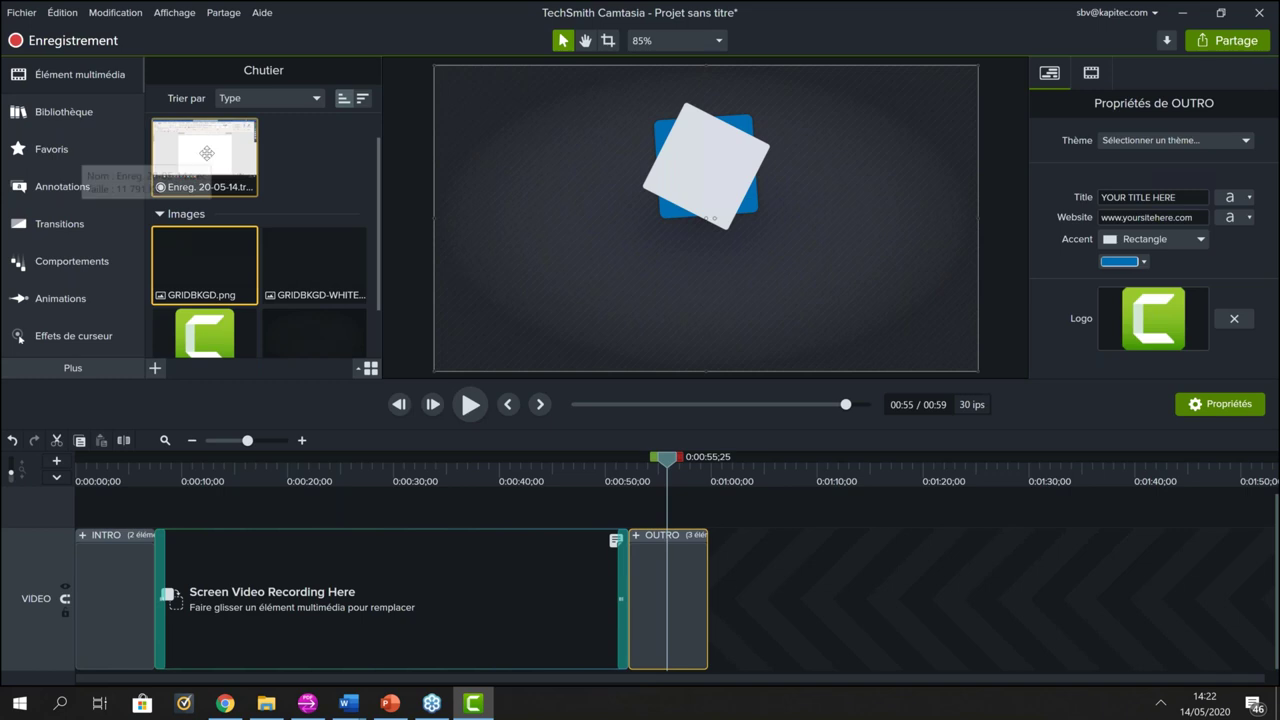
pyautogui.click(205, 155)
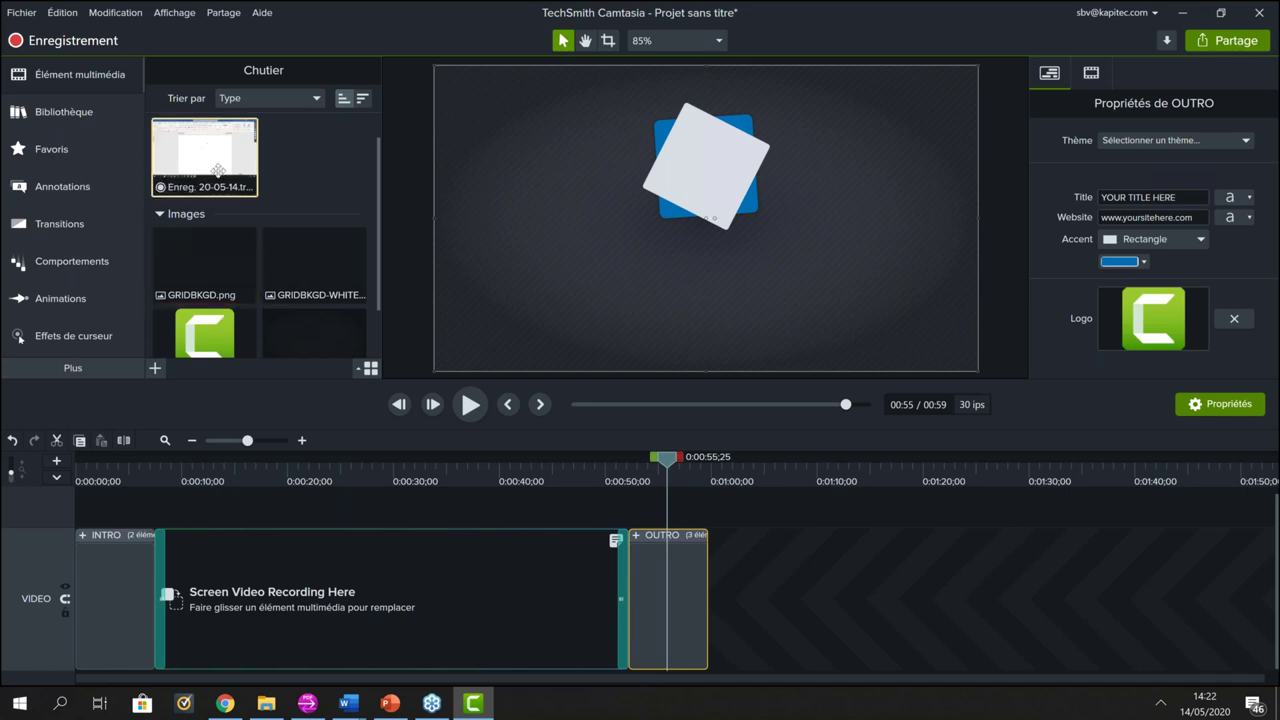
pyautogui.moveTo(218, 170); pyautogui.dragTo(184, 543)
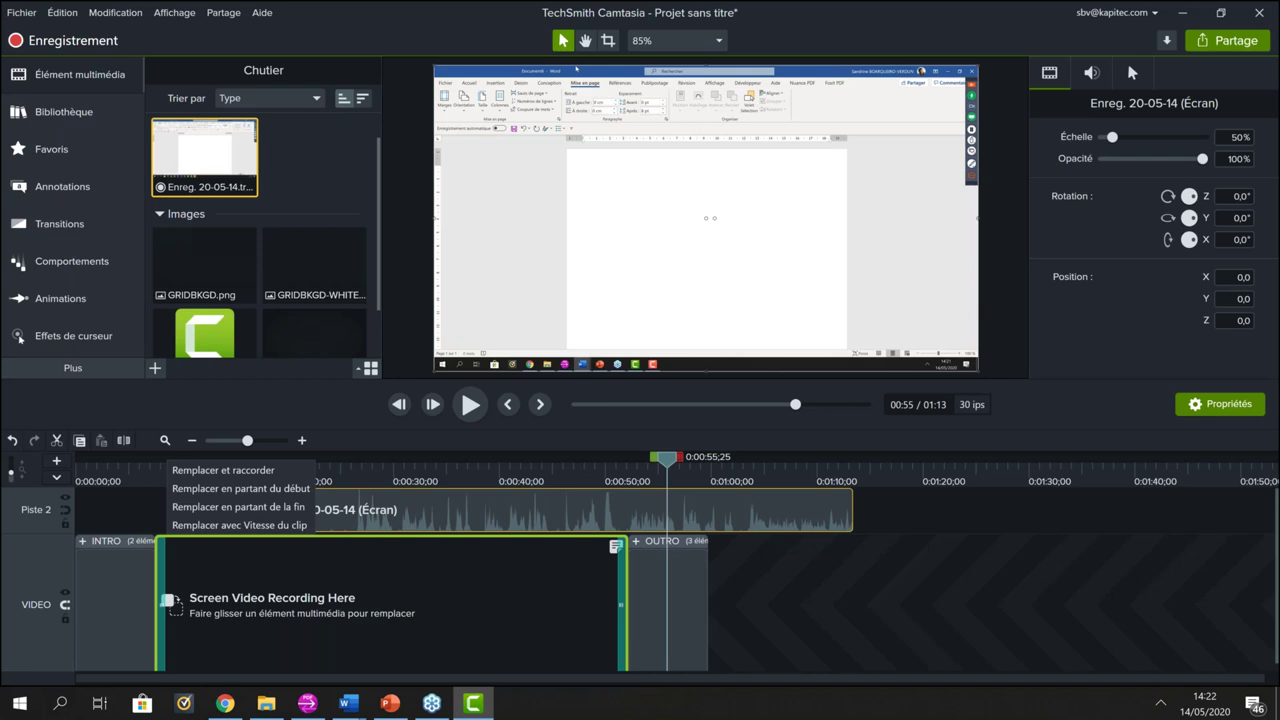
pyautogui.click(266, 470)
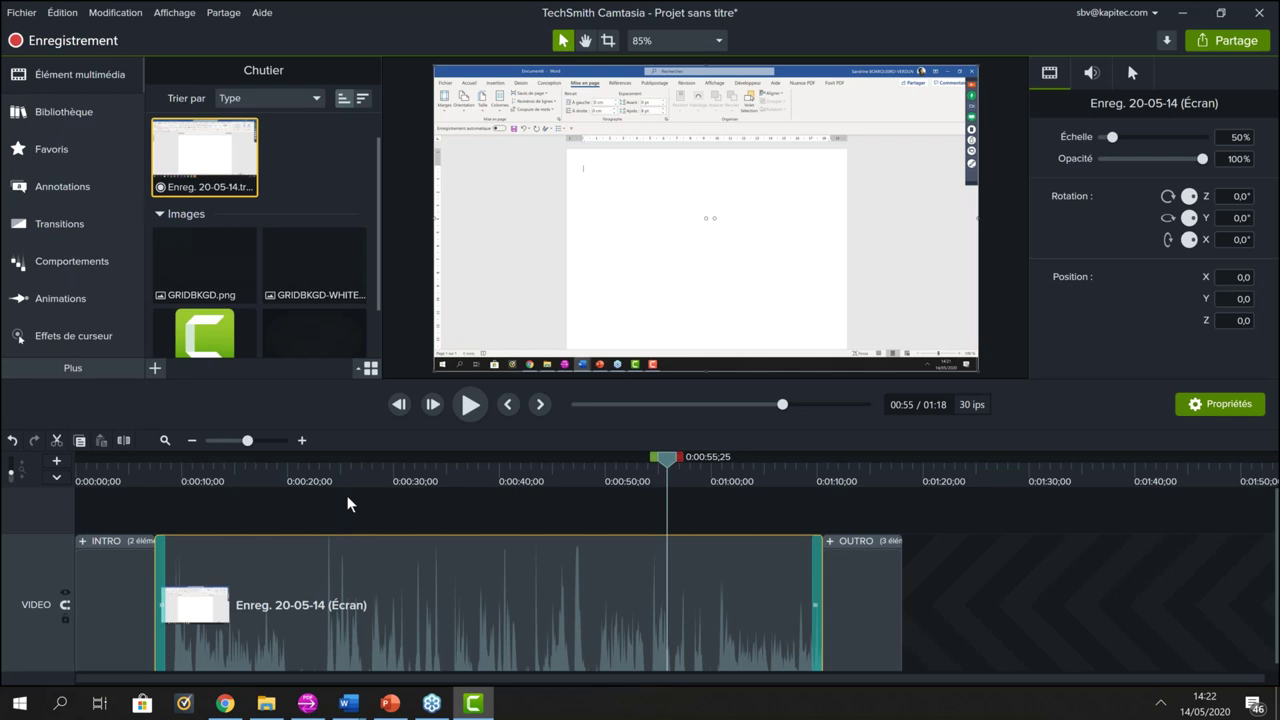
# Step: Play the beginning of the inserted recording from 0:00:07;20 and pause at about 12 seconds
pyautogui.moveTo(220, 488); pyautogui.dragTo(157, 491)
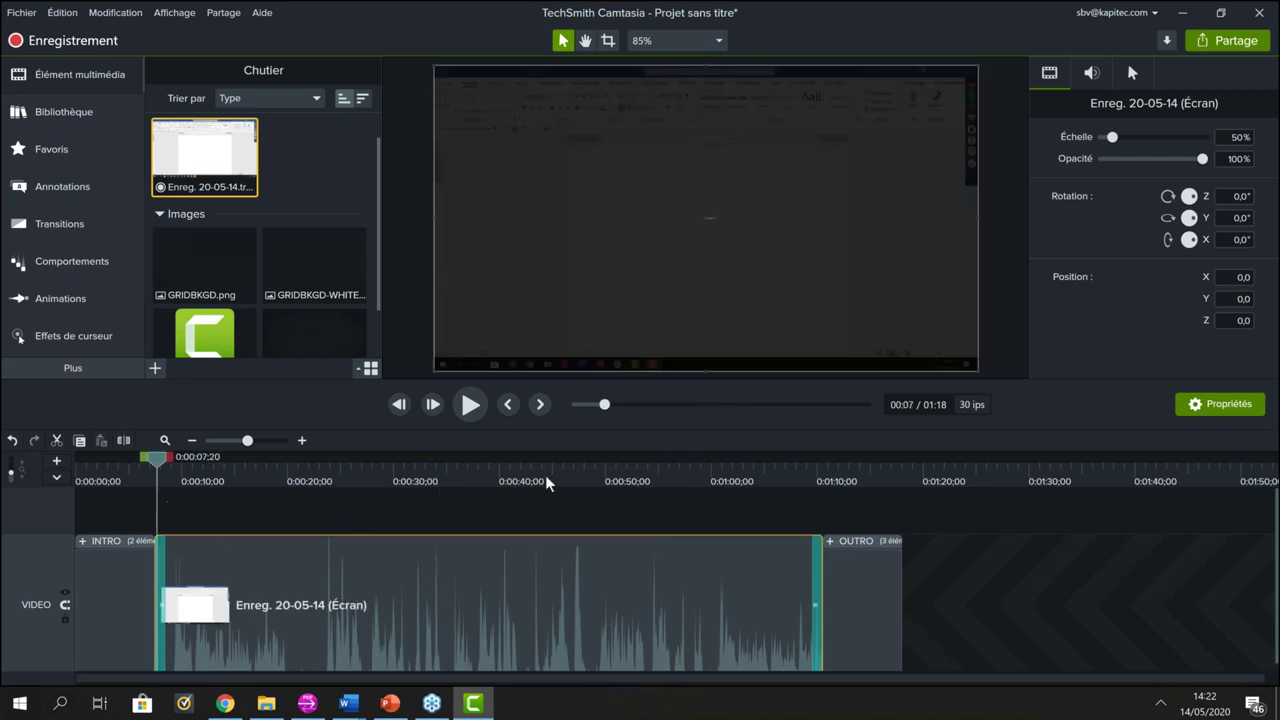
pyautogui.click(476, 412)
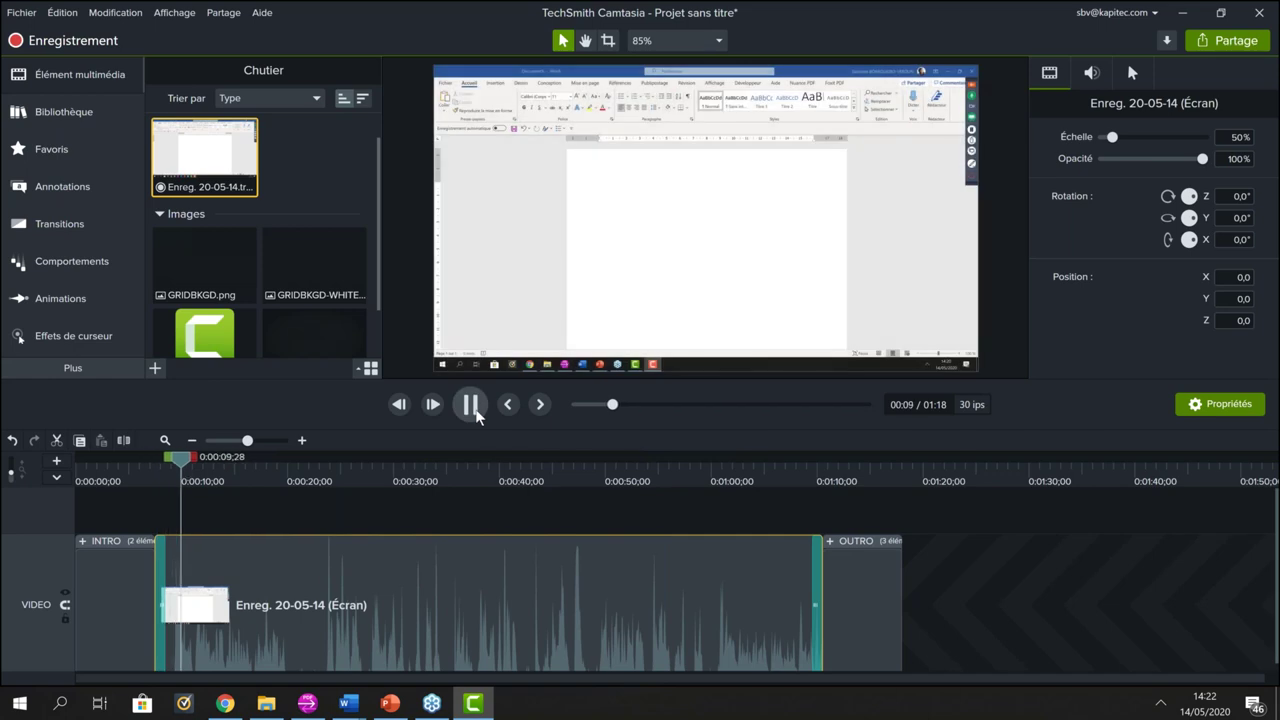
pyautogui.click(472, 406)
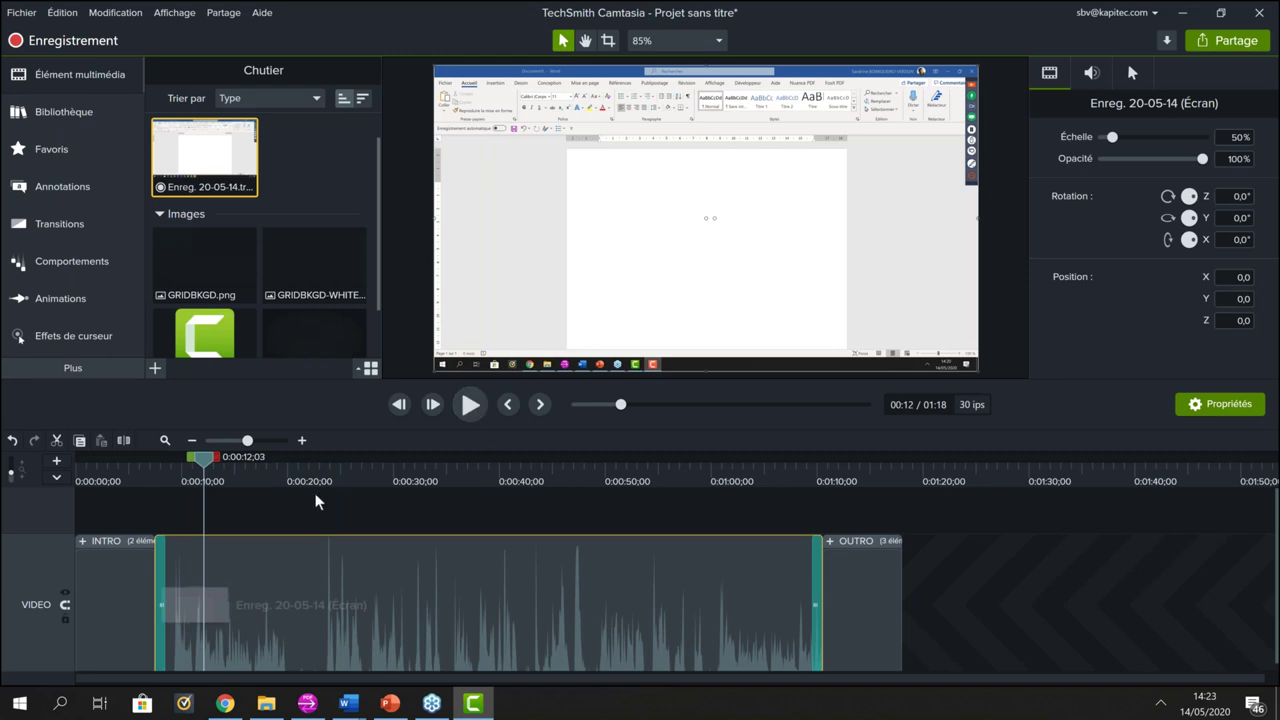
# Step: Reduce the VIDEO track's height slightly, then try moving the recording clip to a new track above it and undo the move
pyautogui.moveTo(37, 537); pyautogui.dragTo(37, 564)
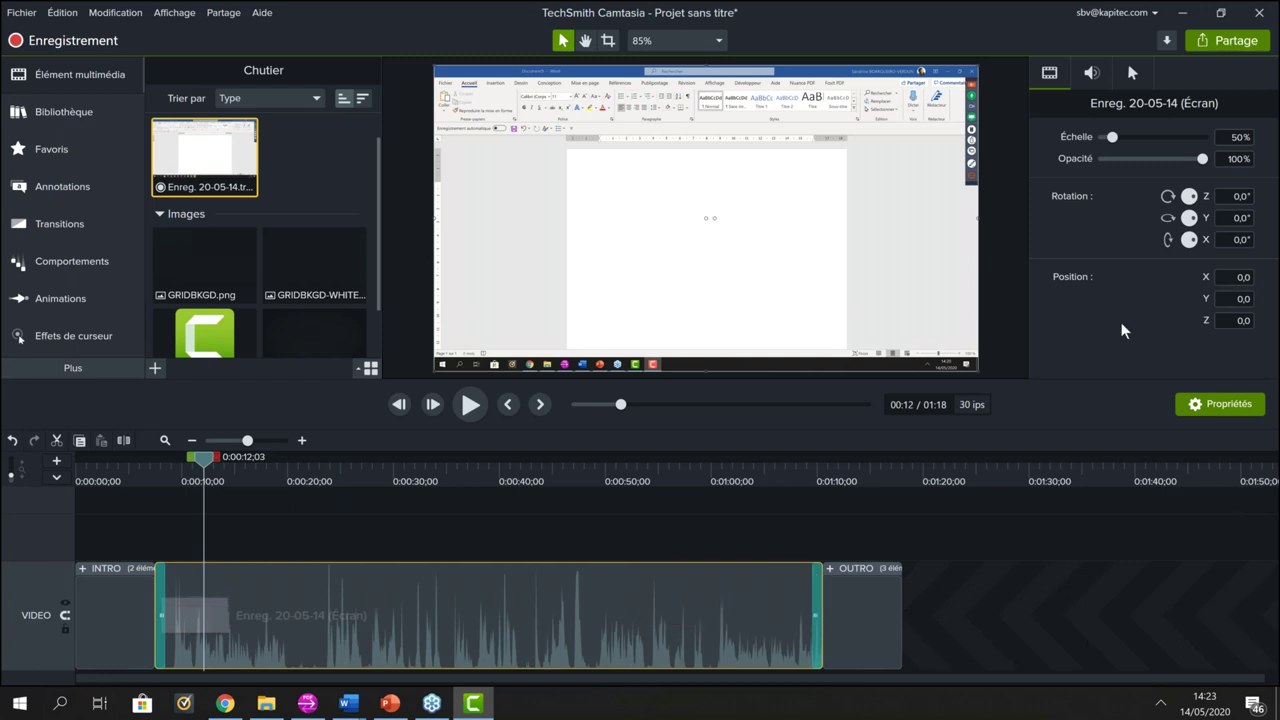
pyautogui.moveTo(514, 543); pyautogui.dragTo(540, 540)
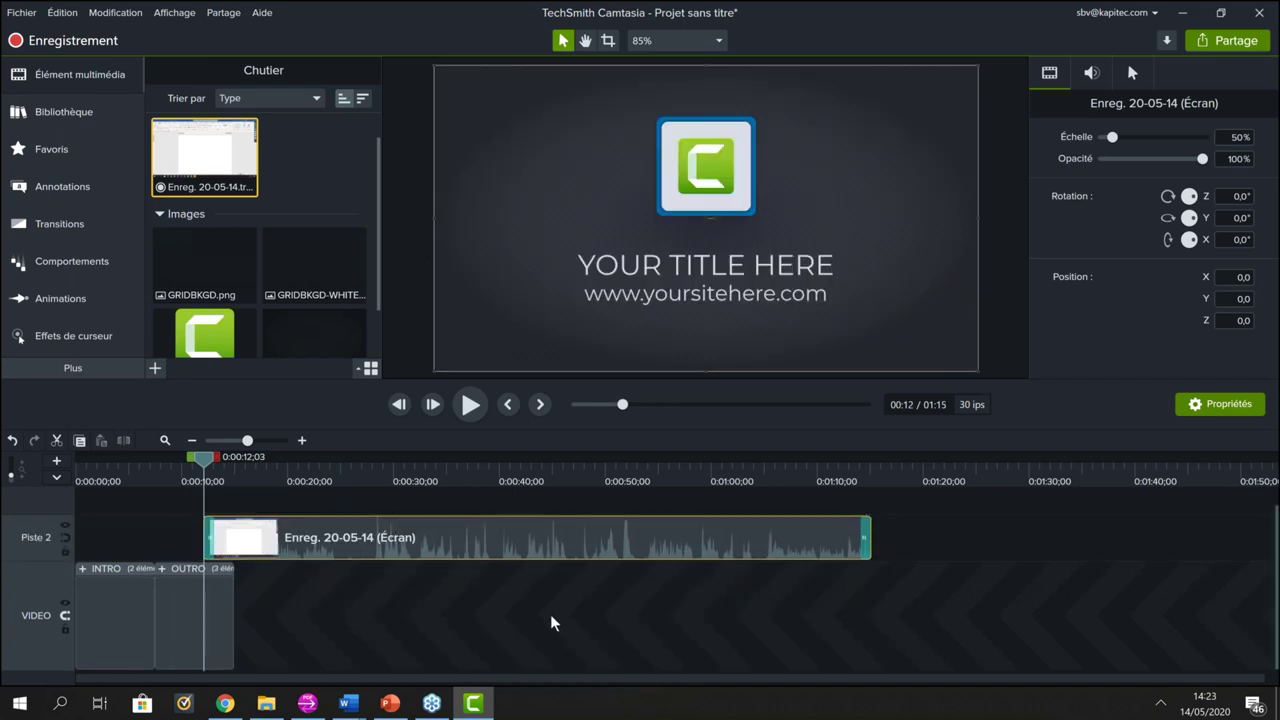
pyautogui.hotkey('ctrl', 'z')
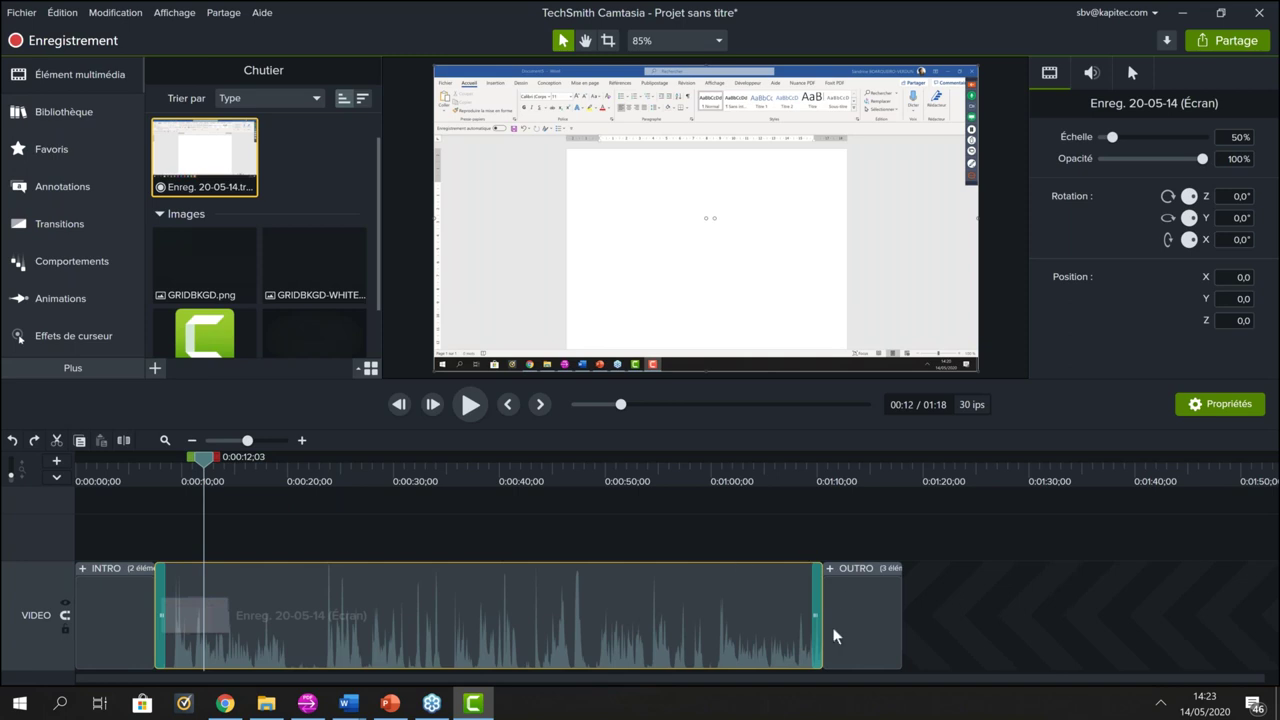
# Step: Separate the recording clip's audio from its video, and select the video clip on its own
pyautogui.rightClick(565, 582)
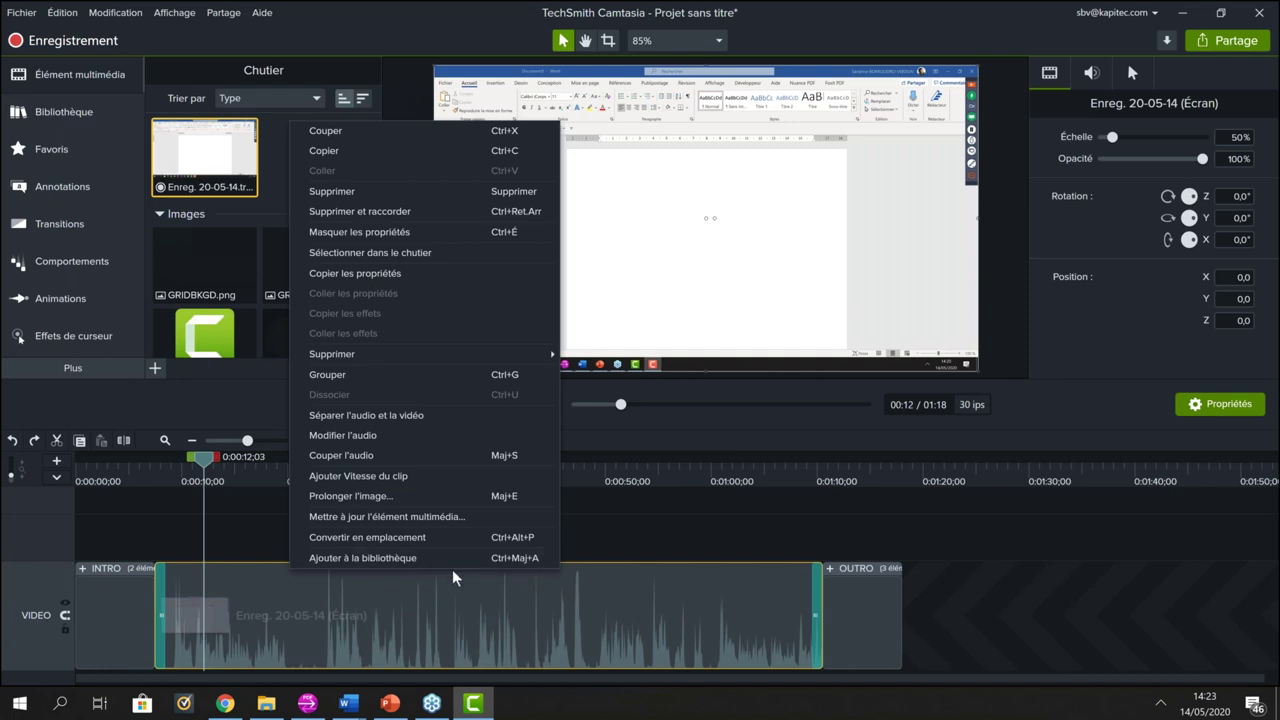
pyautogui.click(434, 414)
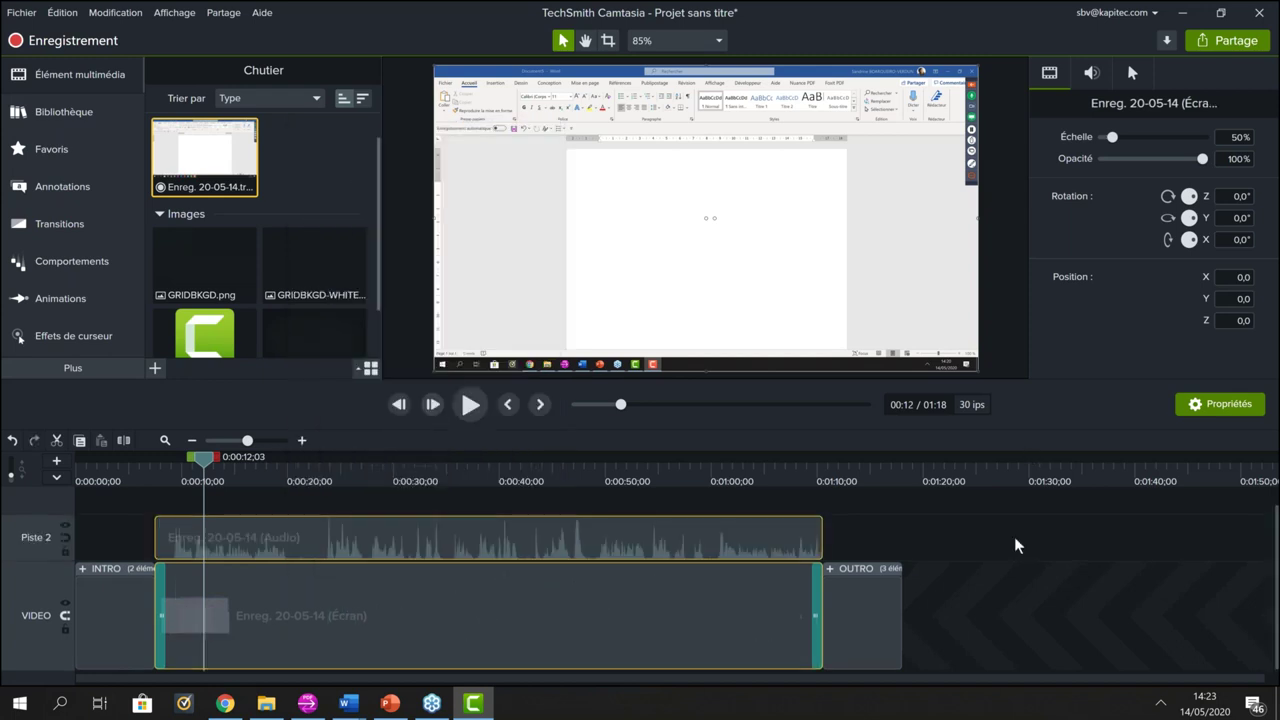
pyautogui.click(1014, 536)
pyautogui.click(379, 610)
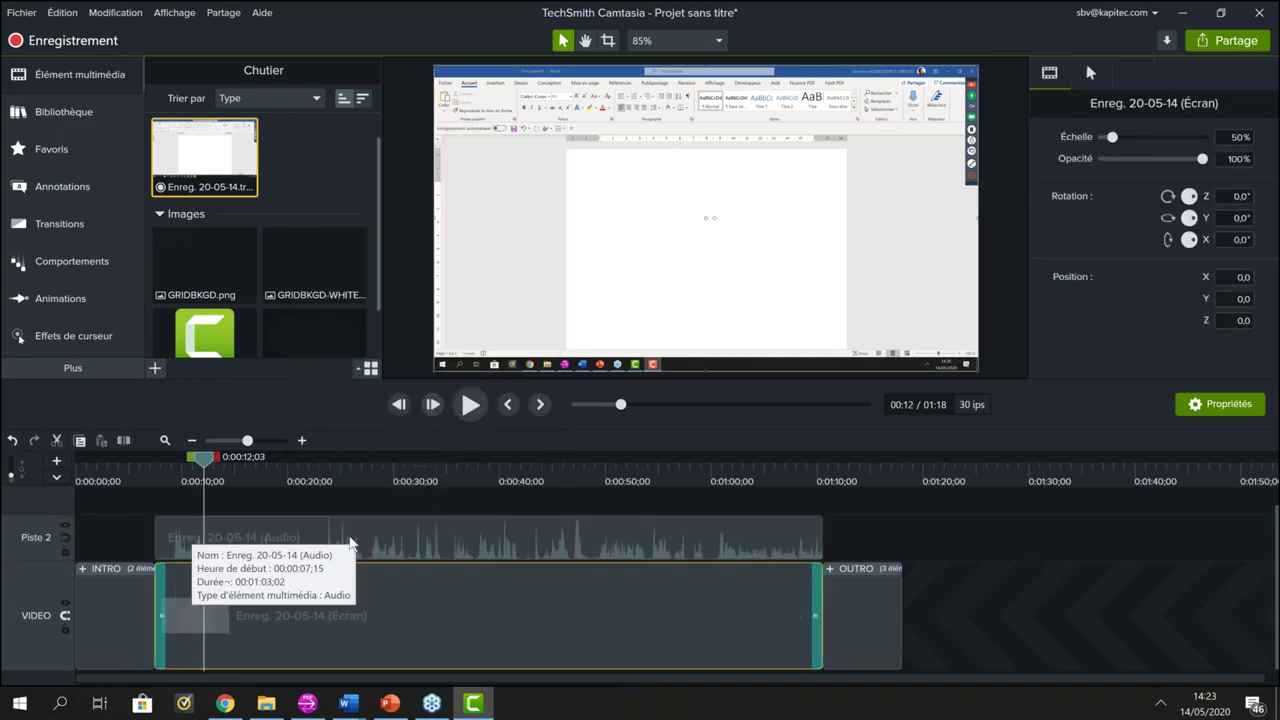
# Step: Try shifting the separated audio clip to start at about 0:00:30, play the result, and undo both the shift and the audio separation
pyautogui.click(535, 538)
pyautogui.moveTo(836, 556); pyautogui.dragTo(621, 559)
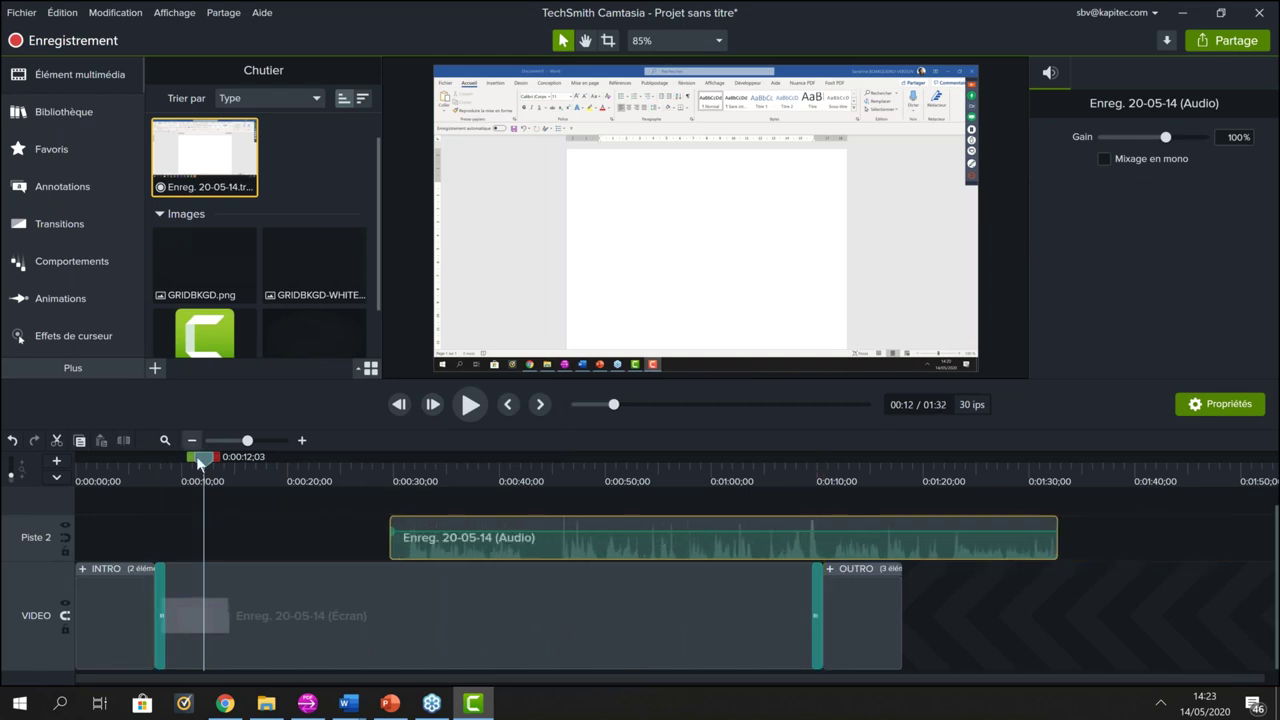
pyautogui.click(405, 486)
pyautogui.click(470, 404)
pyautogui.click(471, 414)
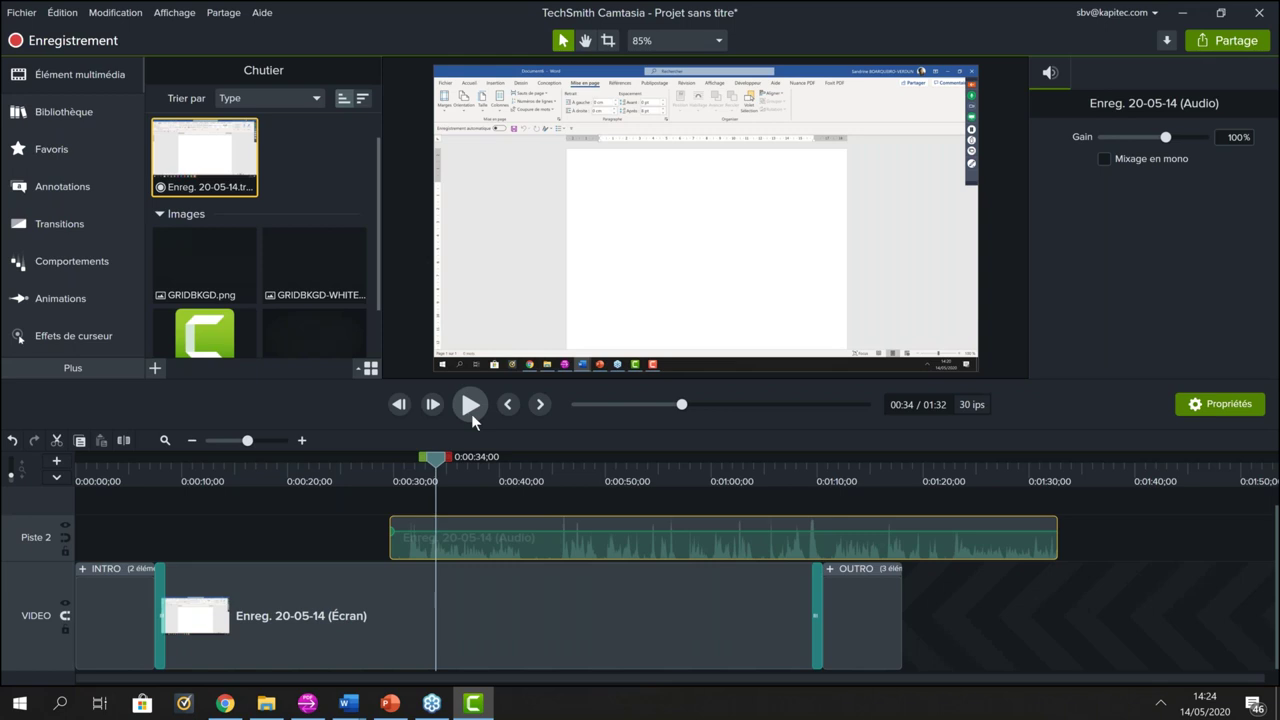
pyautogui.hotkey('ctrl', 'z')
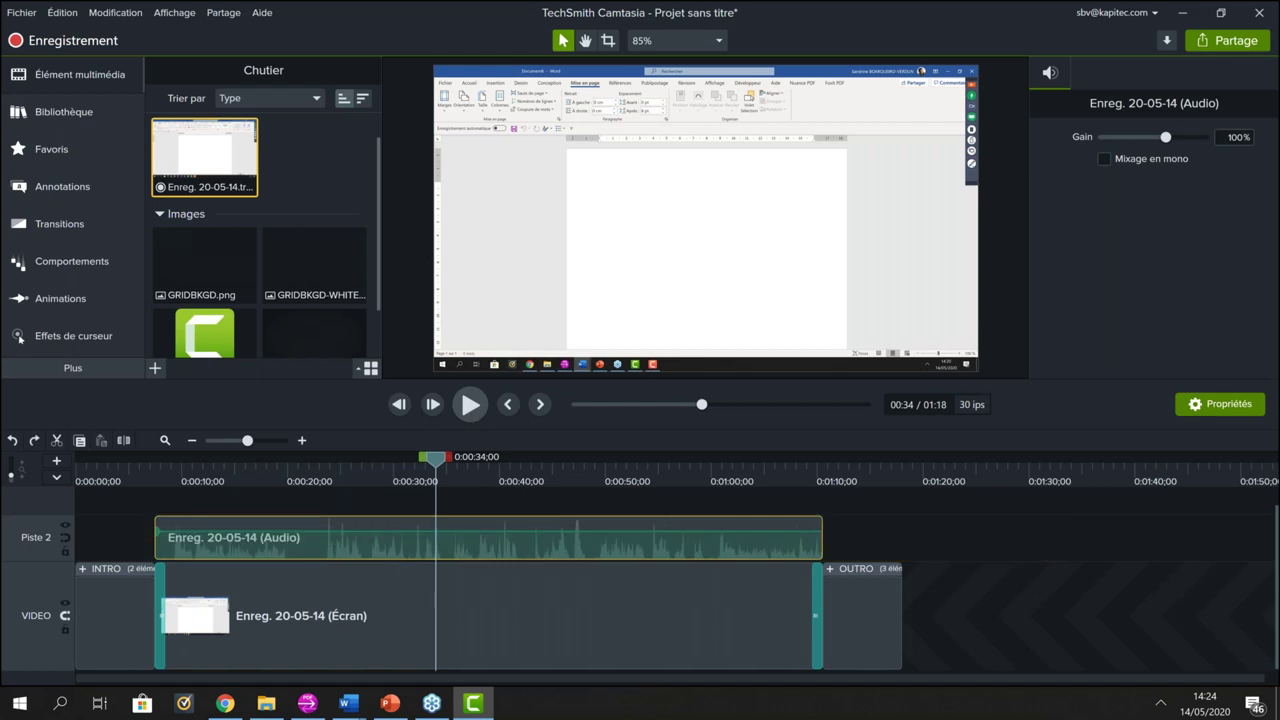
pyautogui.hotkey('ctrl', 'z')
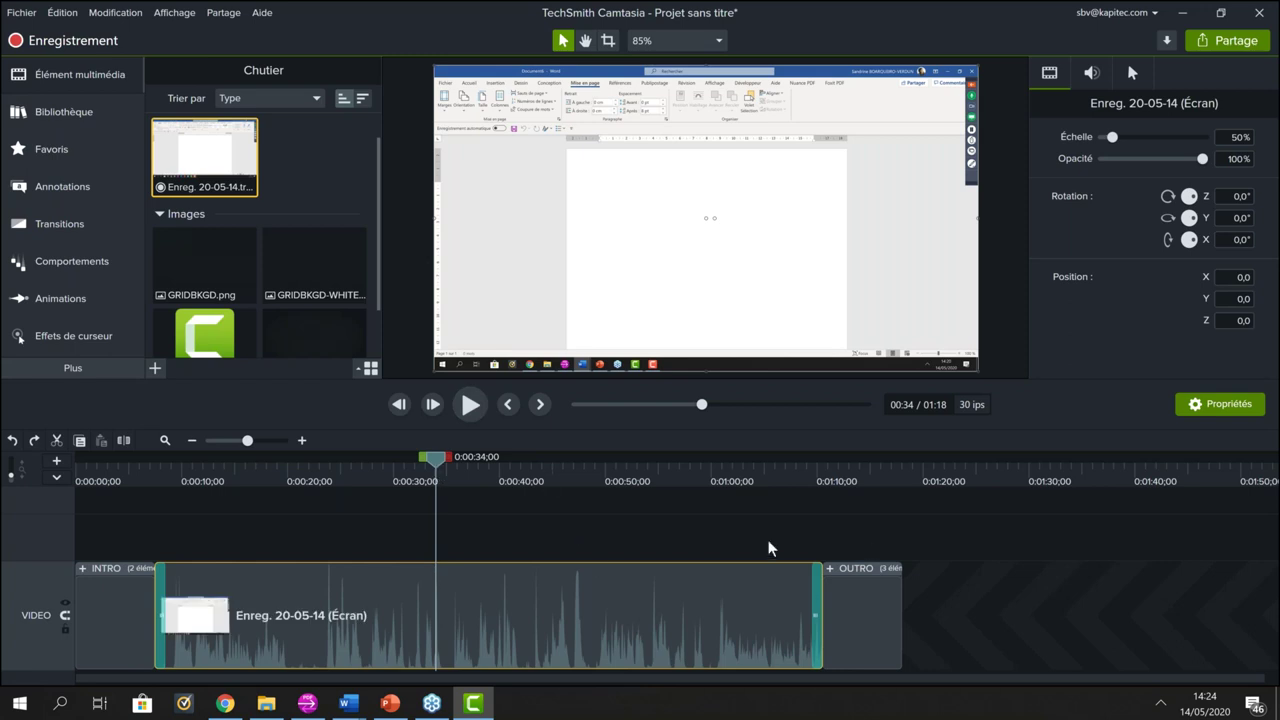
# Step: Cut the passage from 0:00:46;24 to 0:00:49;10 out of the recording clip
pyautogui.moveTo(247, 441); pyautogui.dragTo(248, 441)
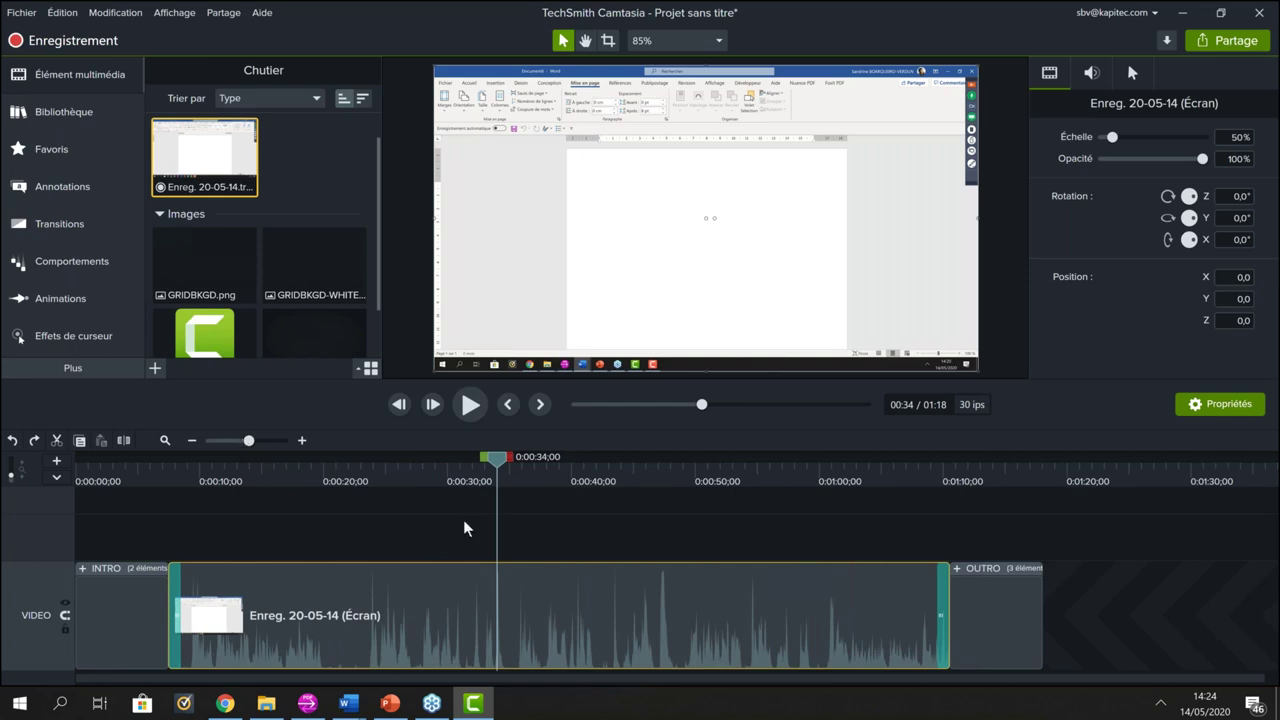
pyautogui.moveTo(286, 594); pyautogui.dragTo(226, 615)
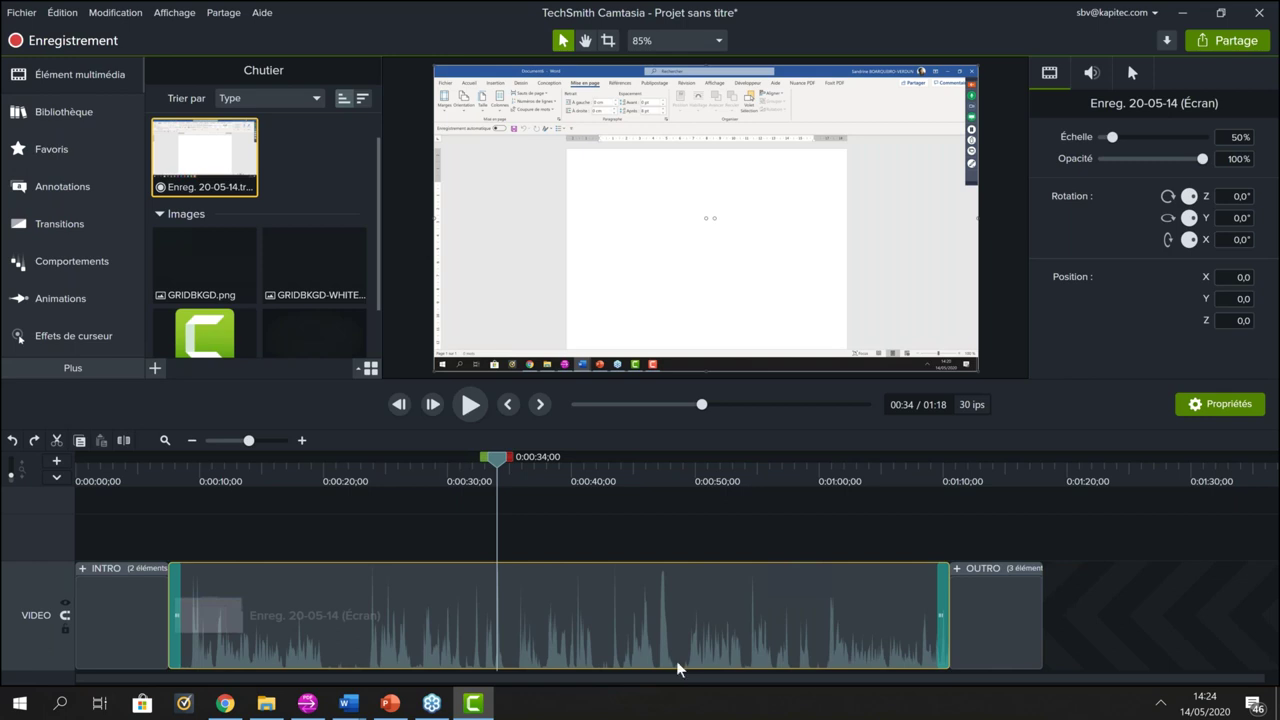
pyautogui.moveTo(497, 461); pyautogui.dragTo(651, 463)
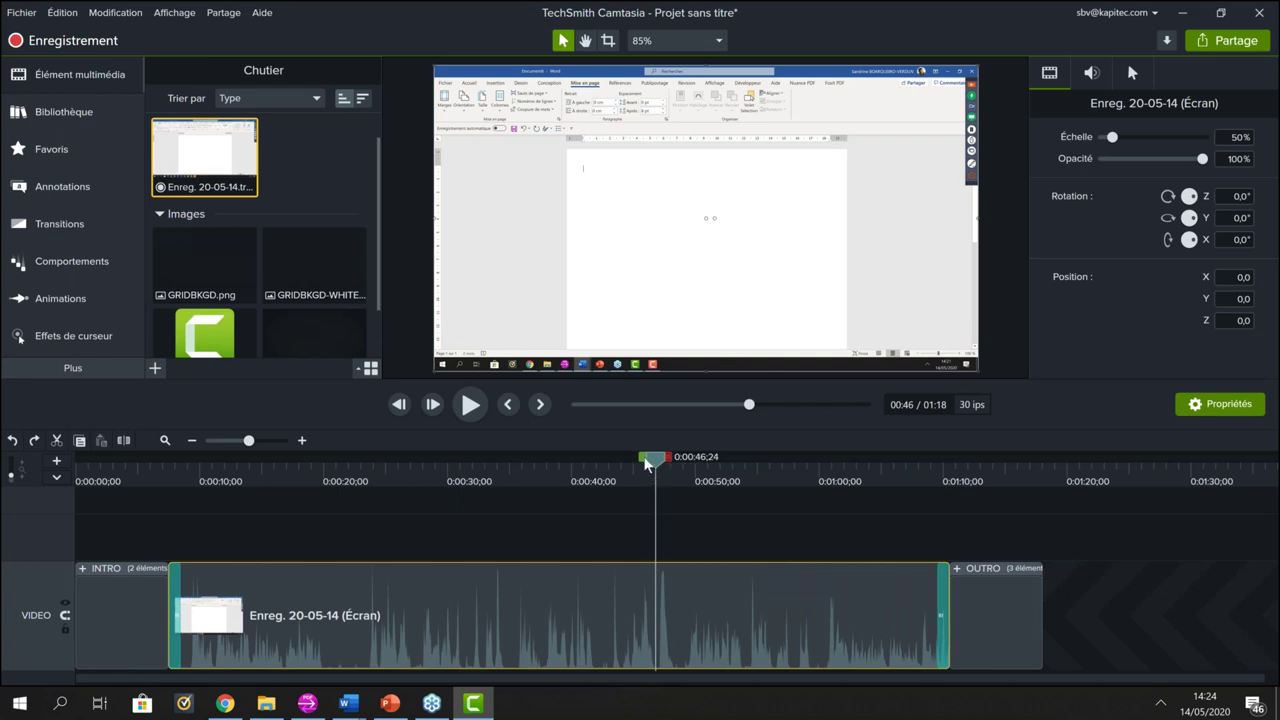
pyautogui.moveTo(640, 456)
pyautogui.moveTo(668, 463); pyautogui.dragTo(701, 460)
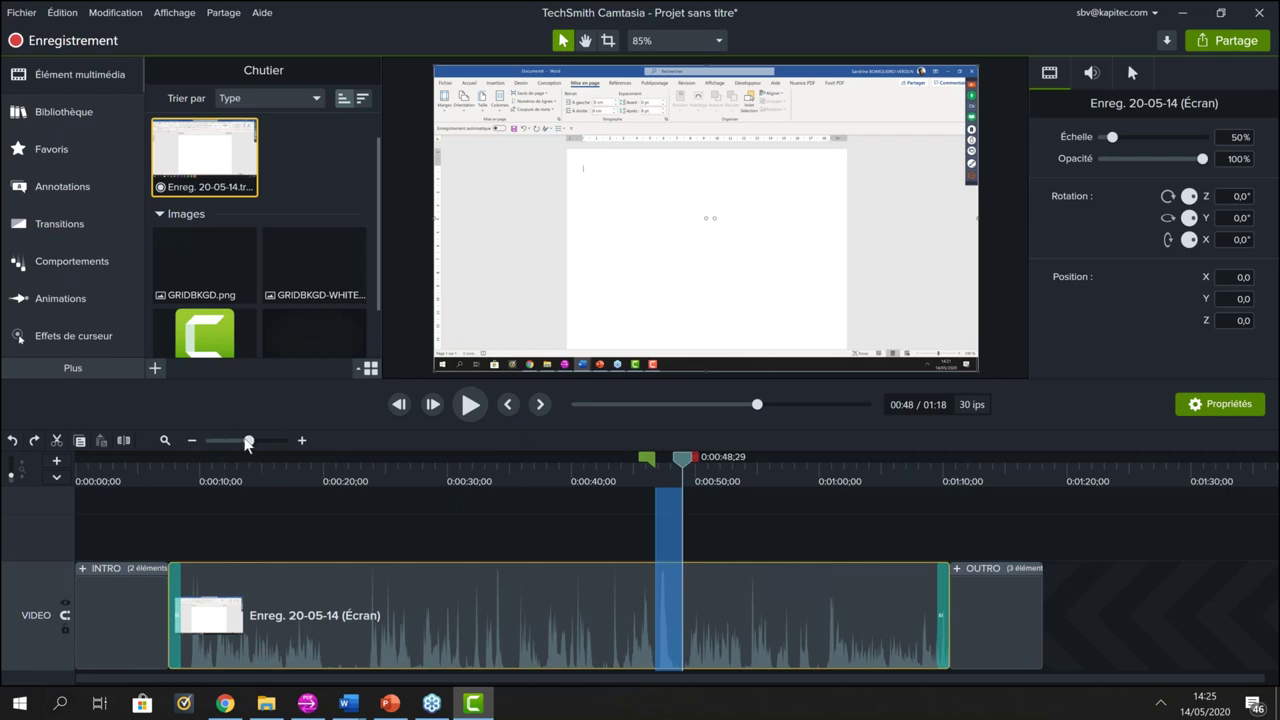
pyautogui.moveTo(248, 441); pyautogui.dragTo(262, 441)
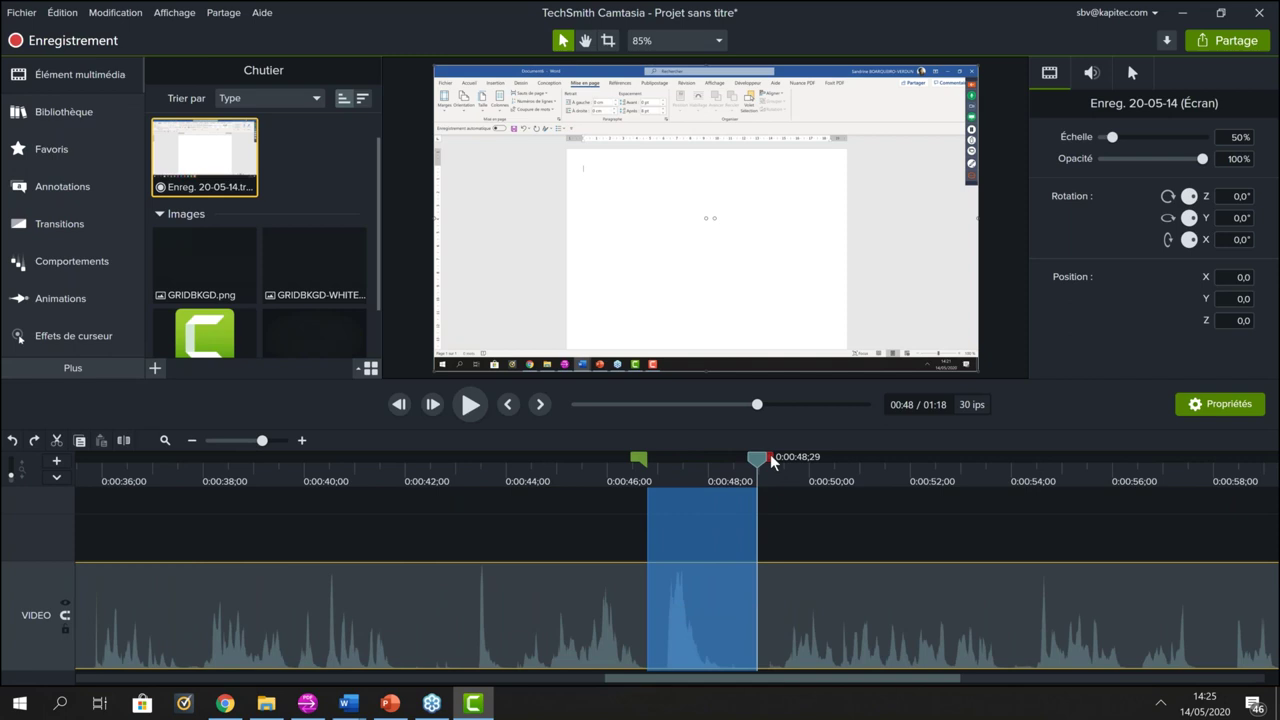
pyautogui.moveTo(772, 458); pyautogui.dragTo(793, 454)
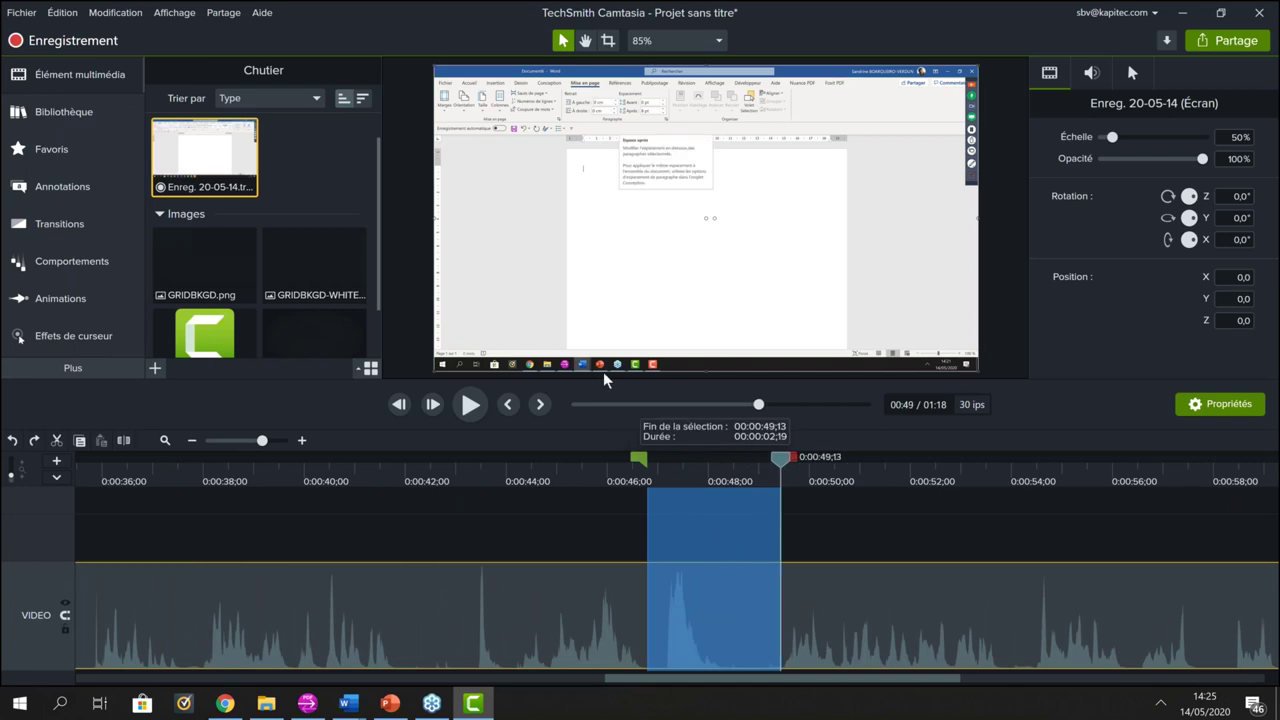
pyautogui.click(470, 408)
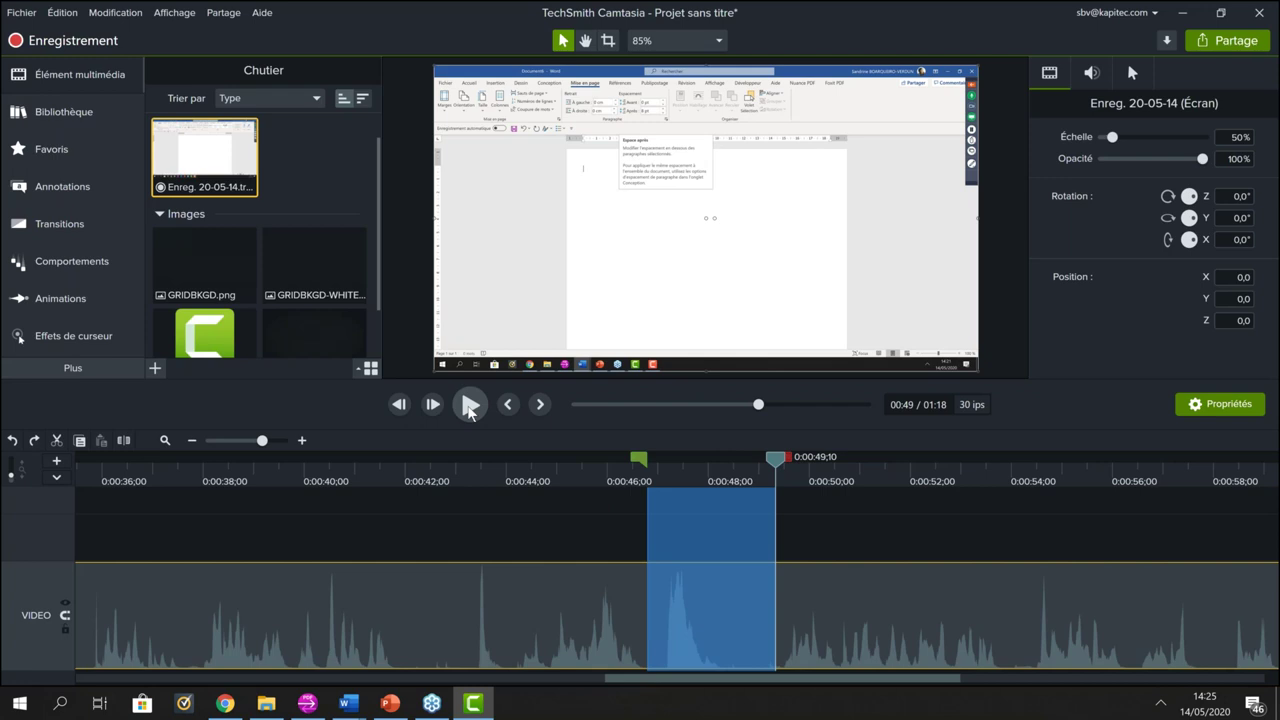
pyautogui.click(56, 441)
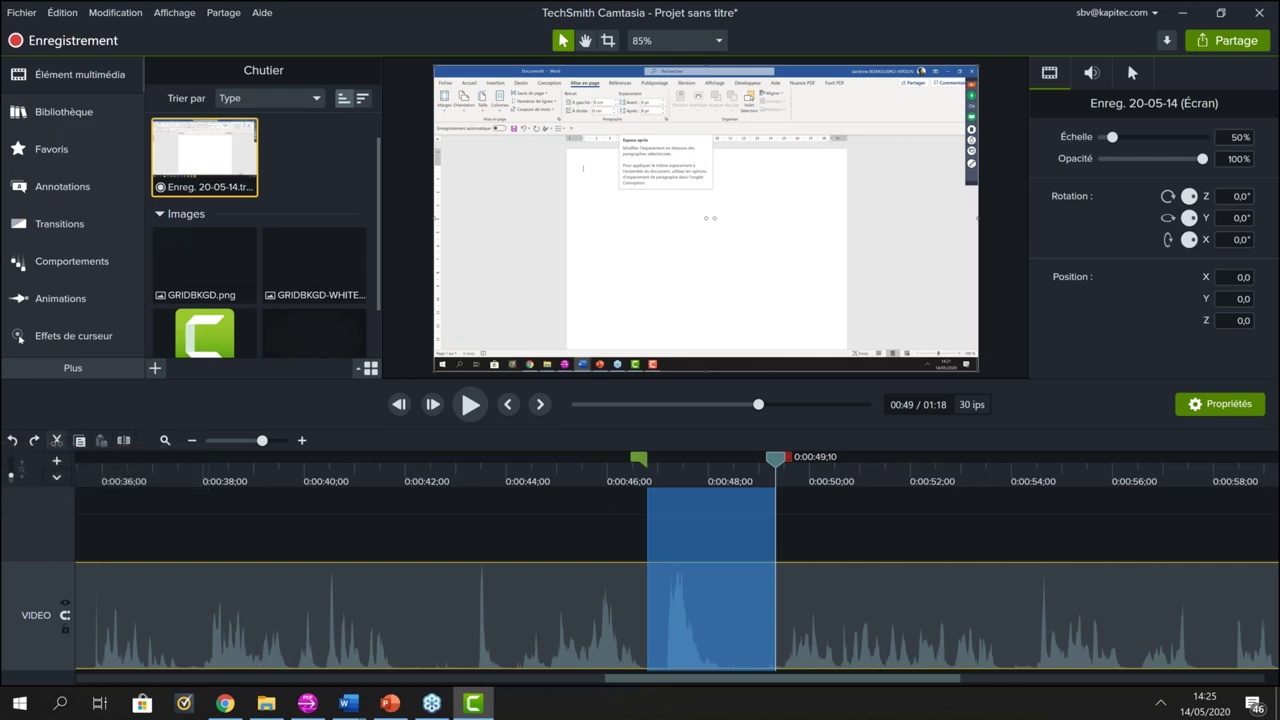
# Step: Try moving the recording clip to a new track above VIDEO and undo the move
pyautogui.click(620, 470)
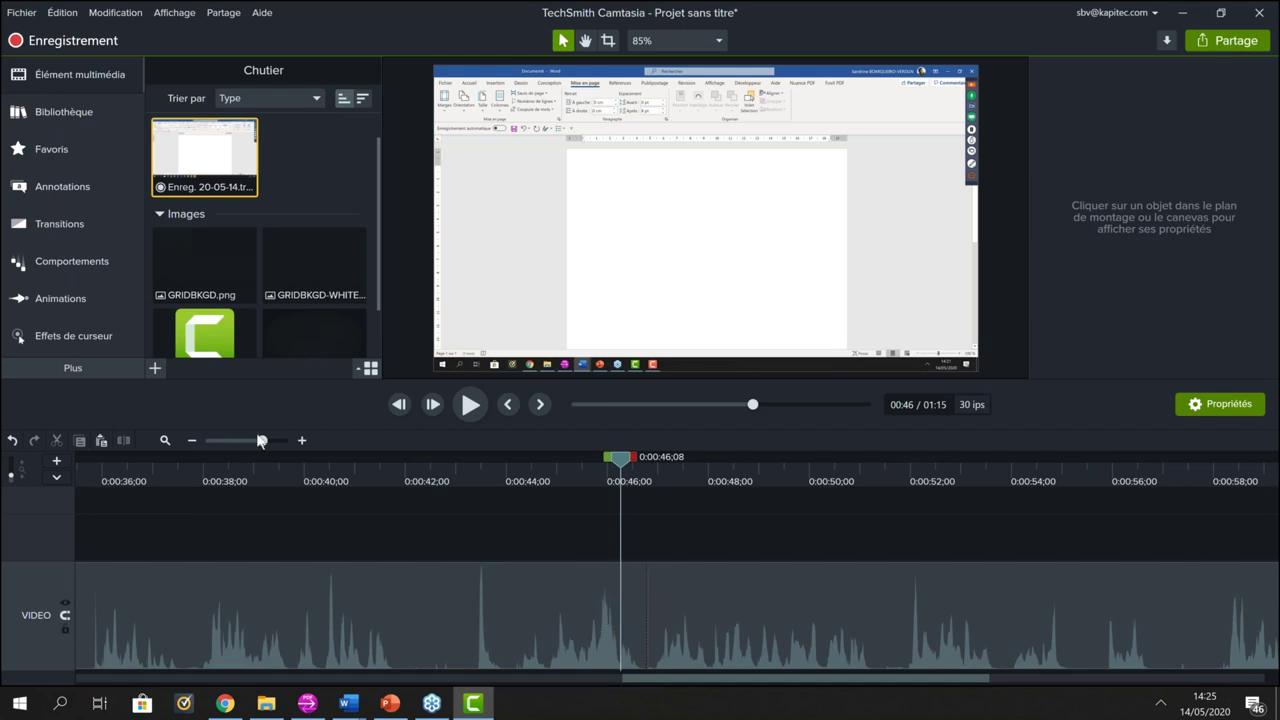
pyautogui.moveTo(262, 441); pyautogui.dragTo(248, 441)
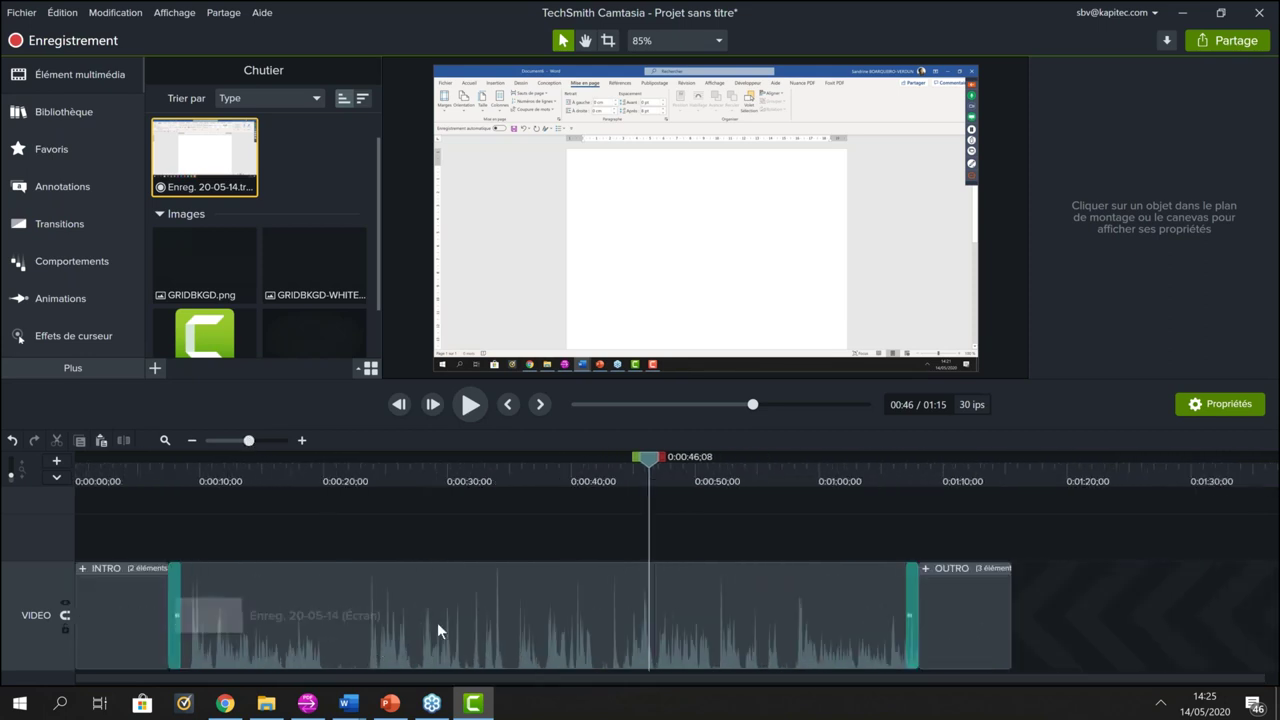
pyautogui.moveTo(440, 604); pyautogui.dragTo(450, 547)
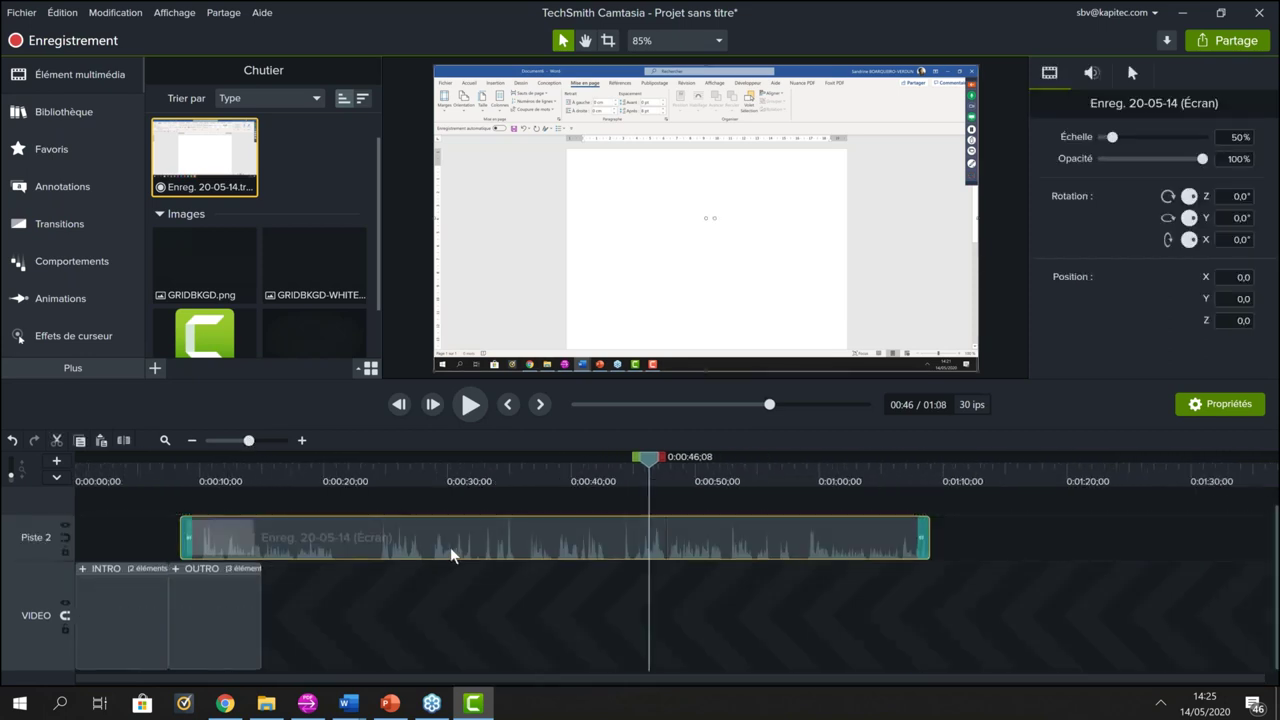
pyautogui.hotkey('ctrl', 'z')
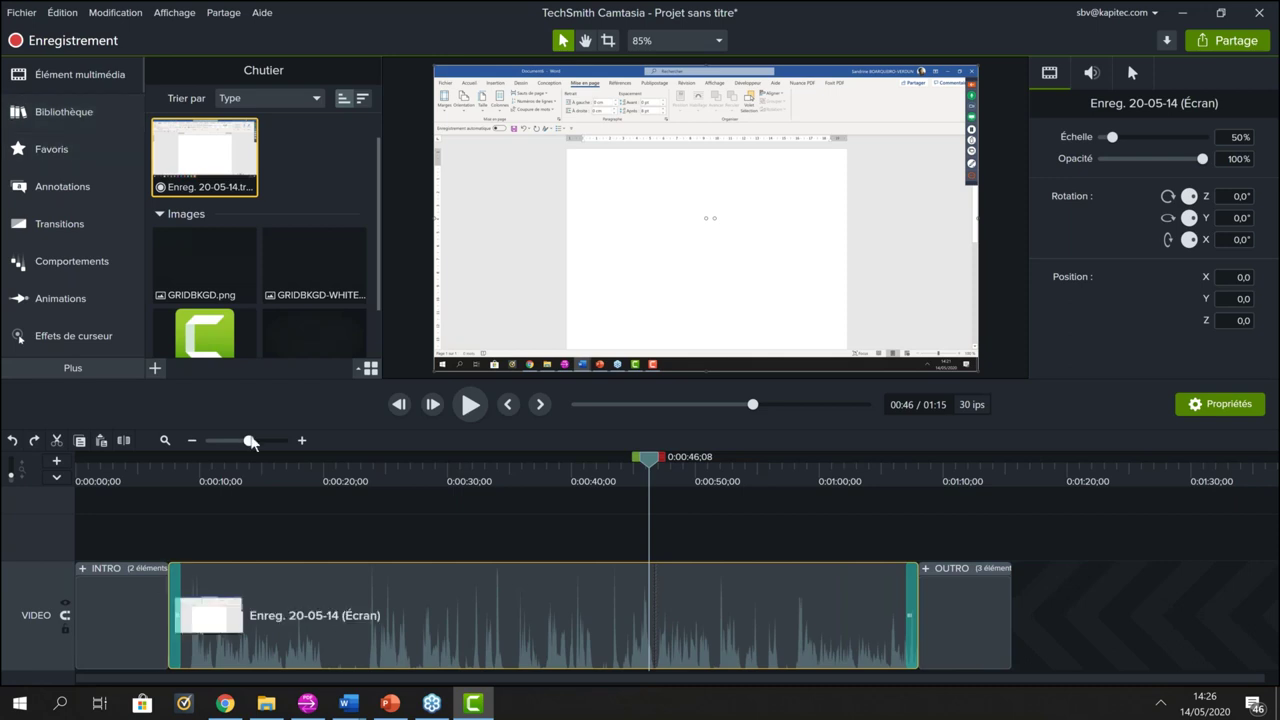
# Step: Trim about one second off the beginning of the recording clip
pyautogui.moveTo(255, 441); pyautogui.dragTo(269, 441)
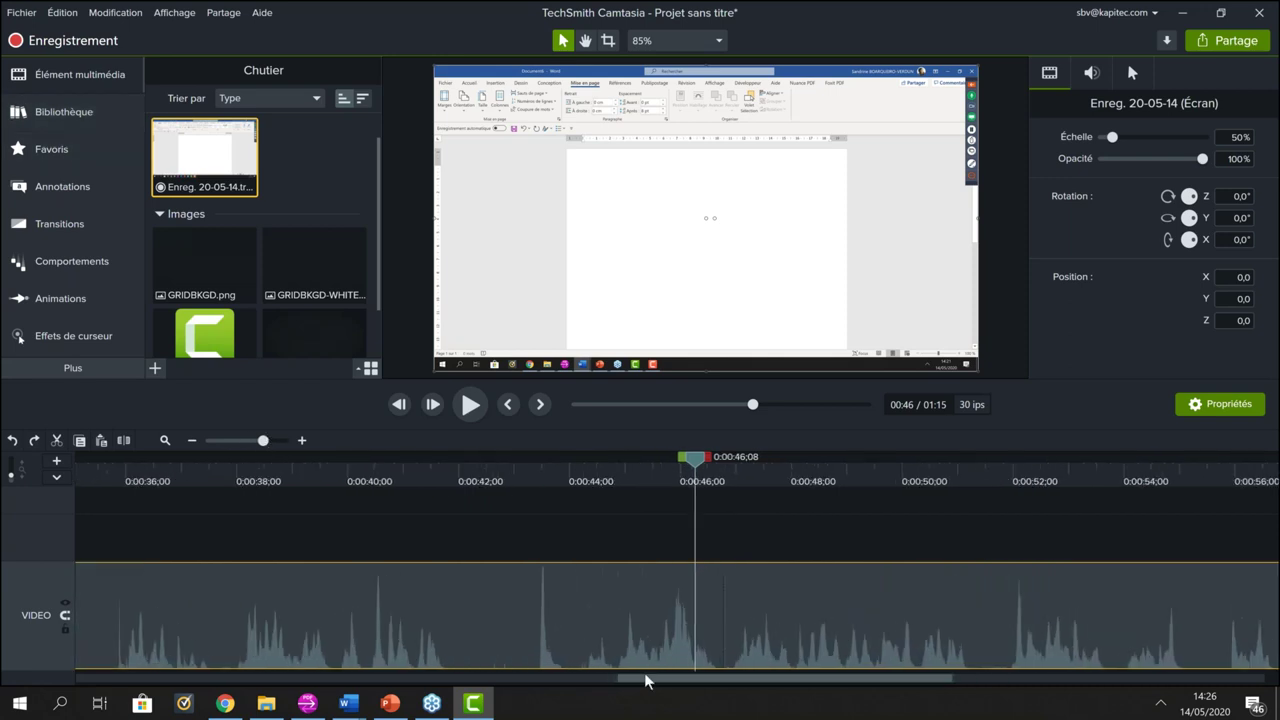
pyautogui.moveTo(638, 684); pyautogui.dragTo(180, 686)
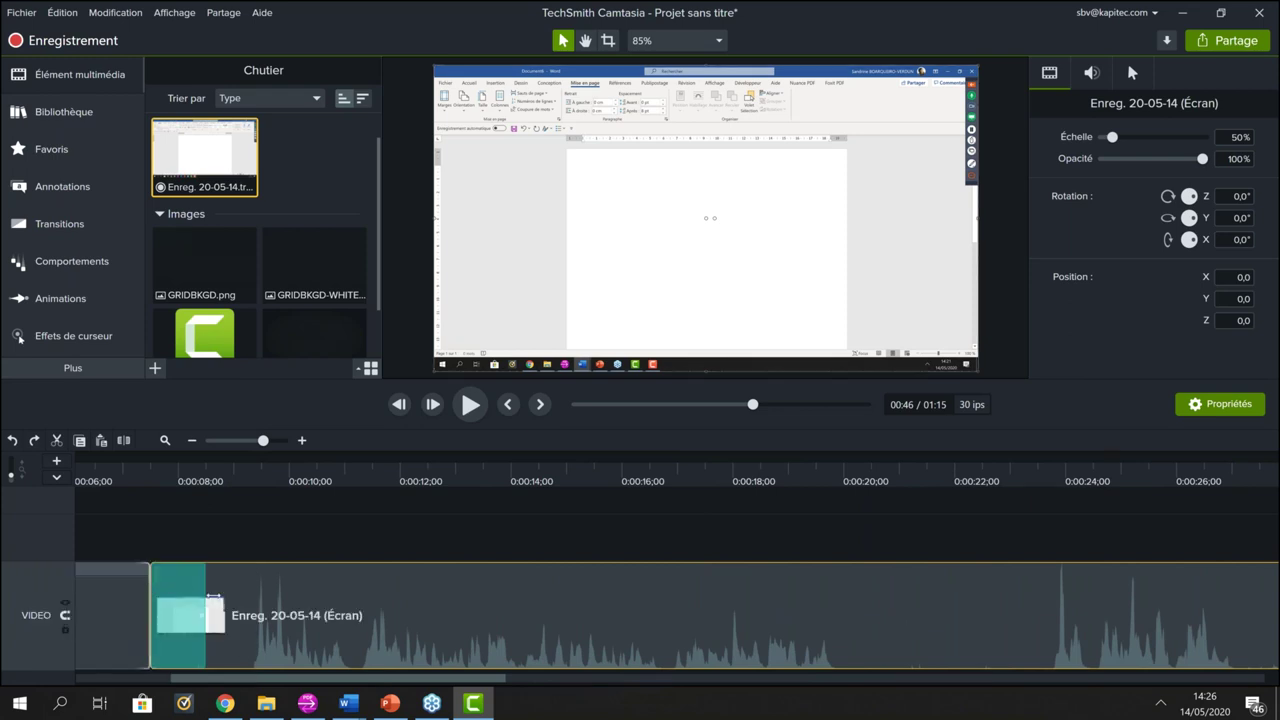
pyautogui.click(195, 605)
pyautogui.click(159, 596)
pyautogui.moveTo(159, 596); pyautogui.dragTo(205, 601)
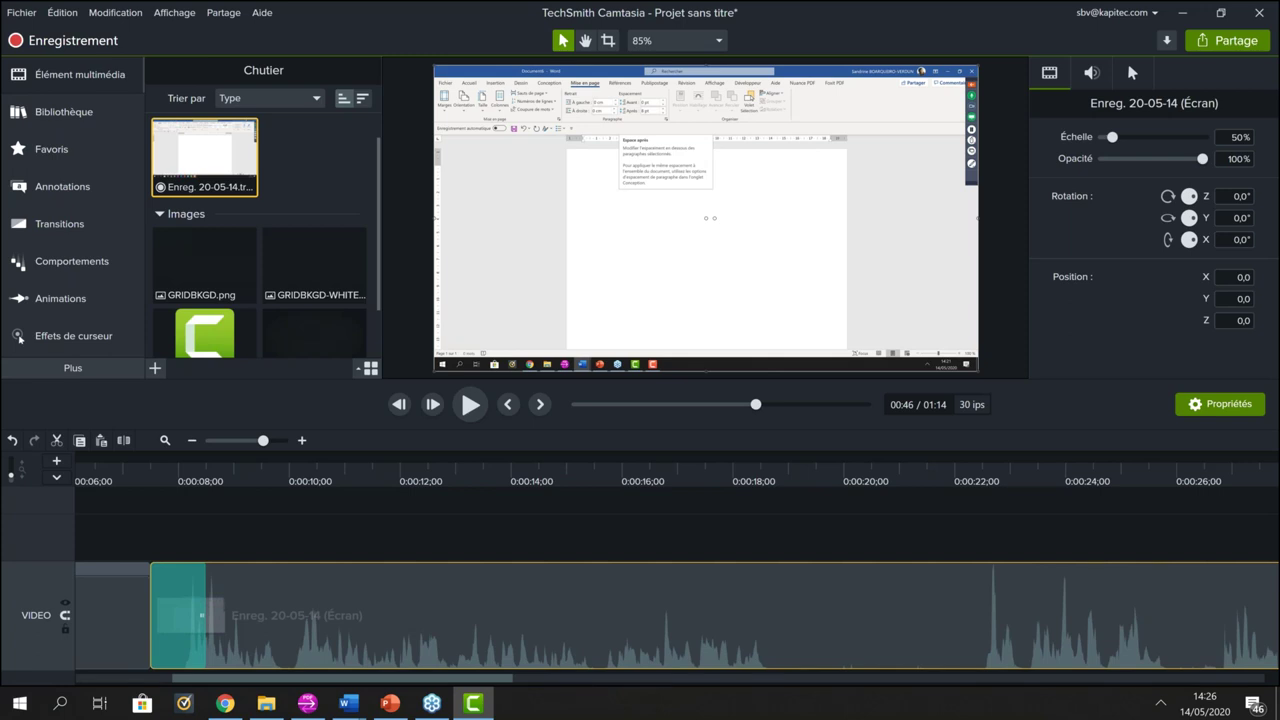
# Step: Reduce the height of the VIDEO track slightly
pyautogui.moveTo(262, 444); pyautogui.dragTo(244, 443)
pyautogui.click(262, 441)
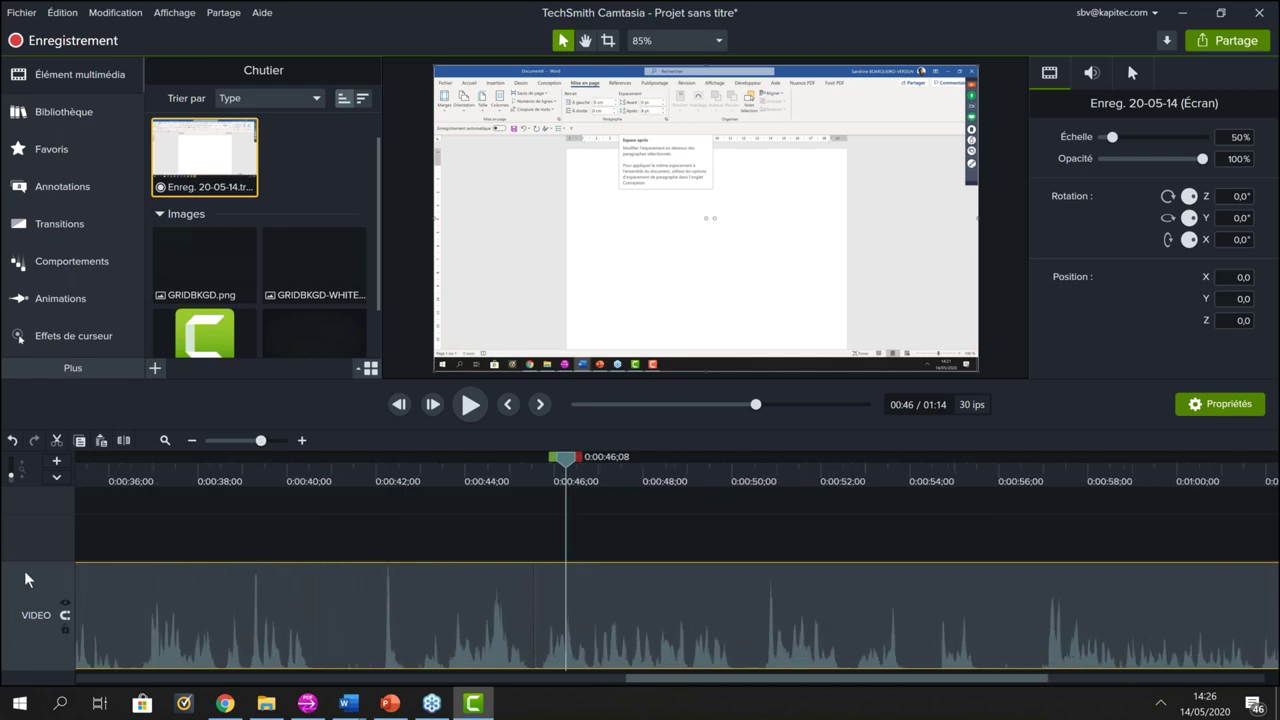
pyautogui.moveTo(35, 561); pyautogui.dragTo(44, 588)
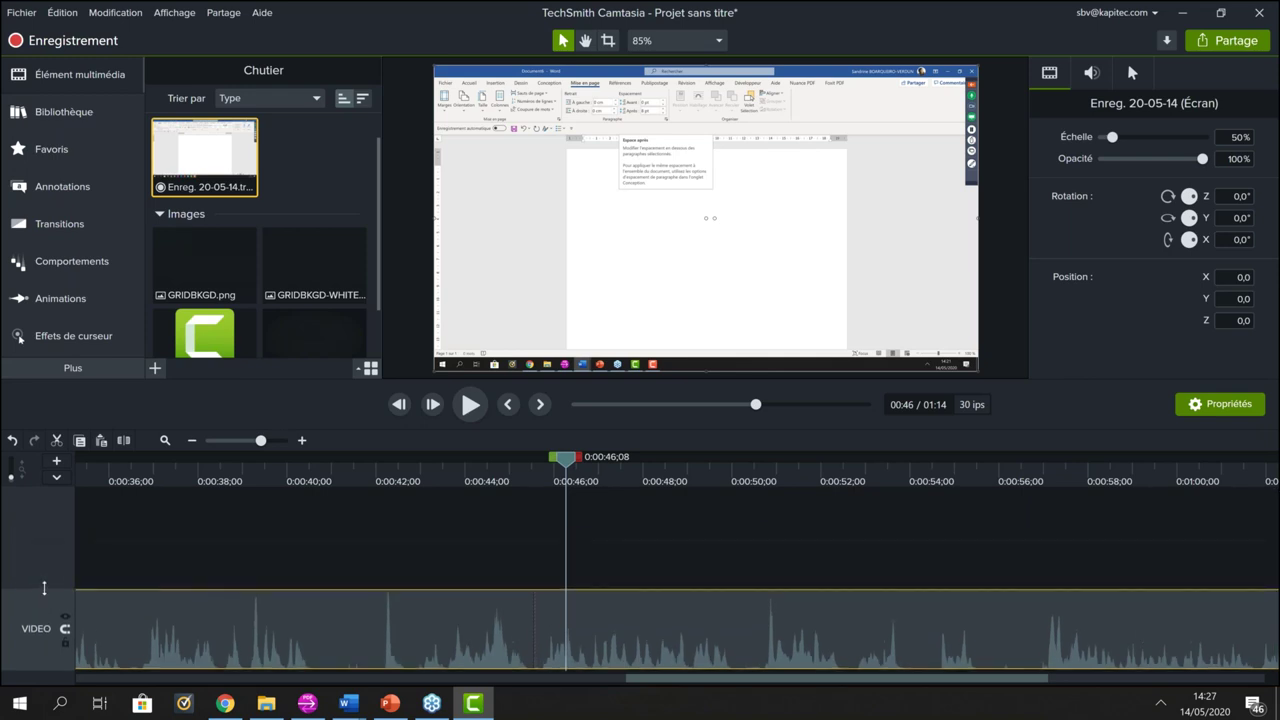
pyautogui.moveTo(259, 442); pyautogui.dragTo(255, 446)
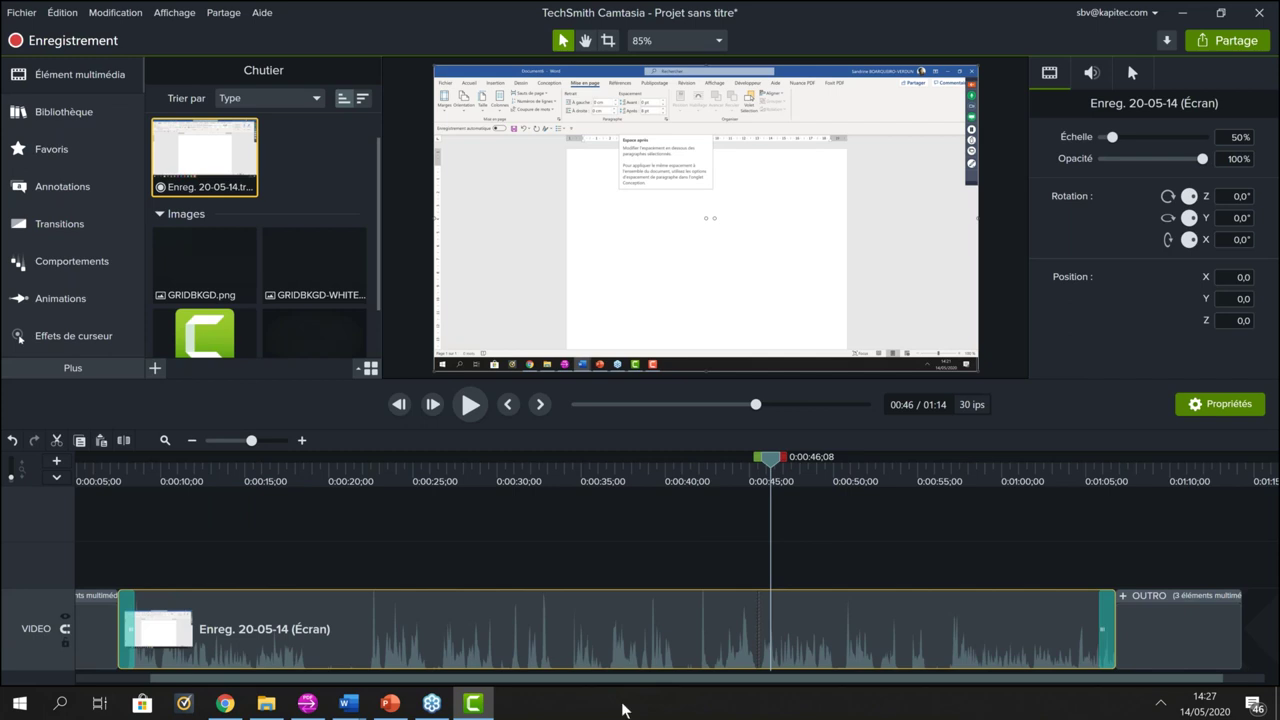
# Step: Try moving OUTRO away from the recording with the VIDEO track's magnetism off, then return it against the clip and re-enable magnetism
pyautogui.click(66, 630)
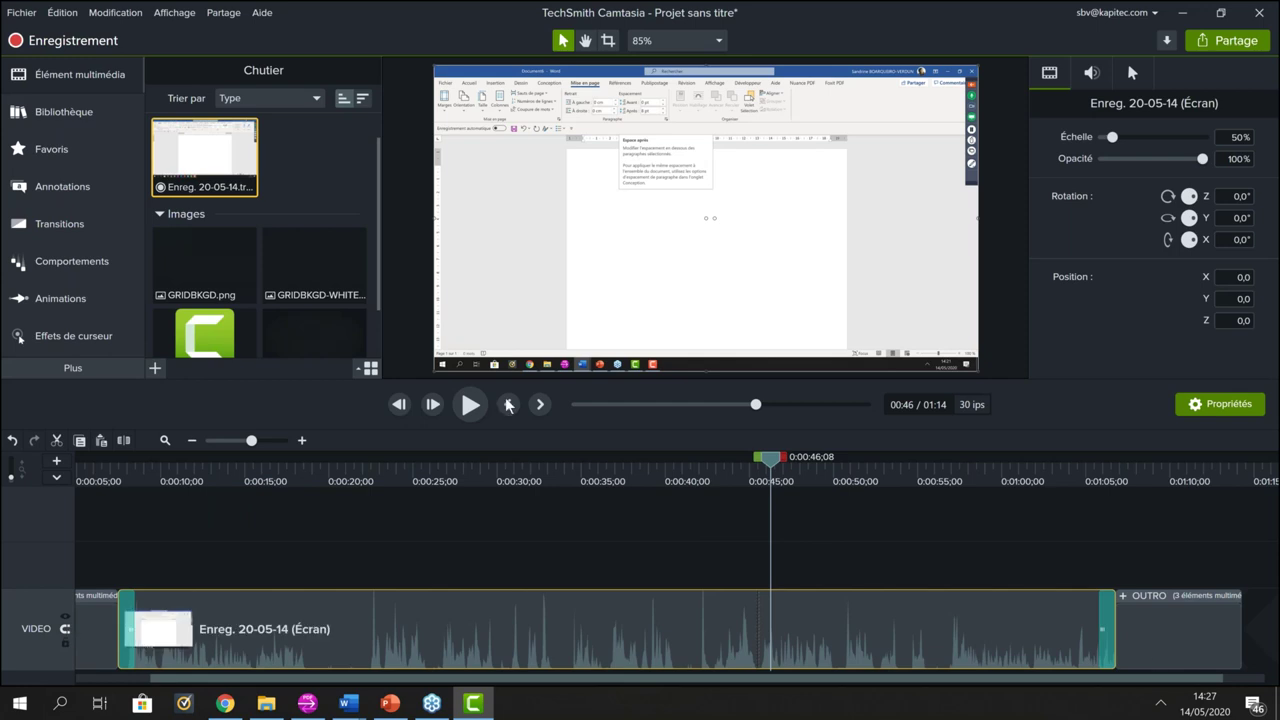
pyautogui.moveTo(253, 444); pyautogui.dragTo(246, 443)
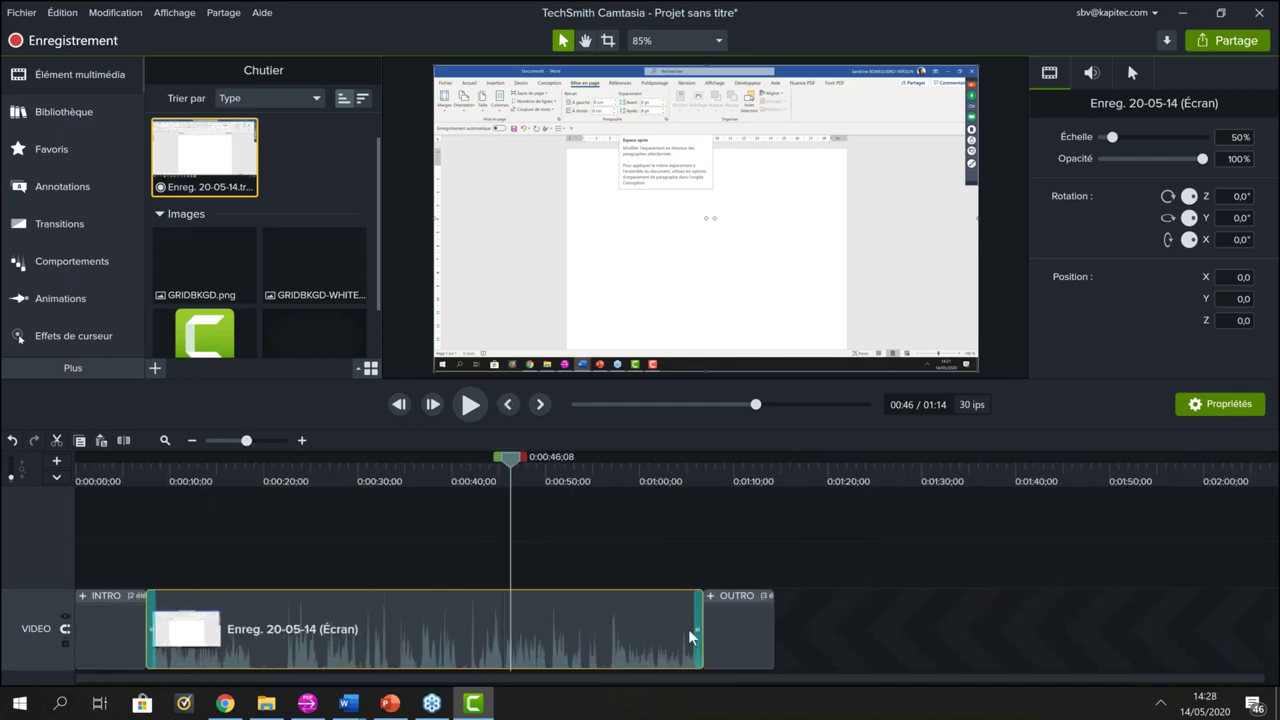
pyautogui.click(741, 627)
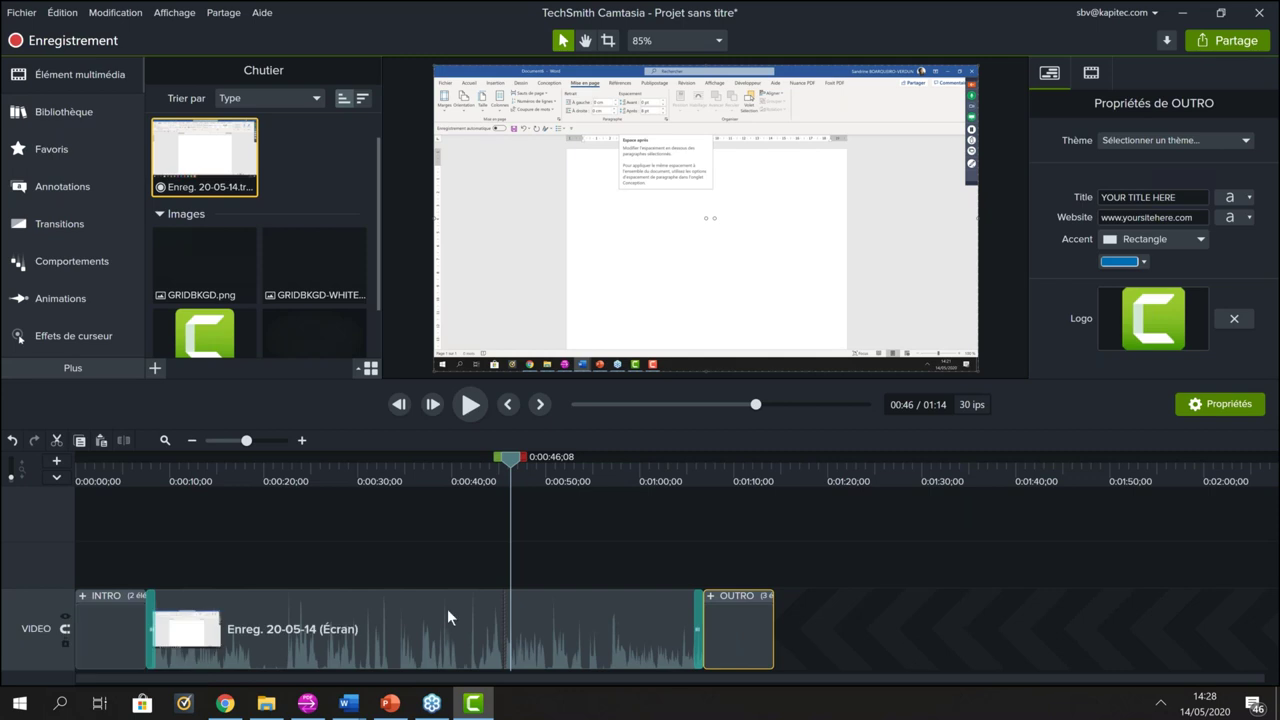
pyautogui.click(66, 632)
pyautogui.moveTo(743, 638); pyautogui.dragTo(830, 640)
pyautogui.moveTo(1097, 653); pyautogui.dragTo(660, 649)
pyautogui.hotkey('ctrl', 'z')
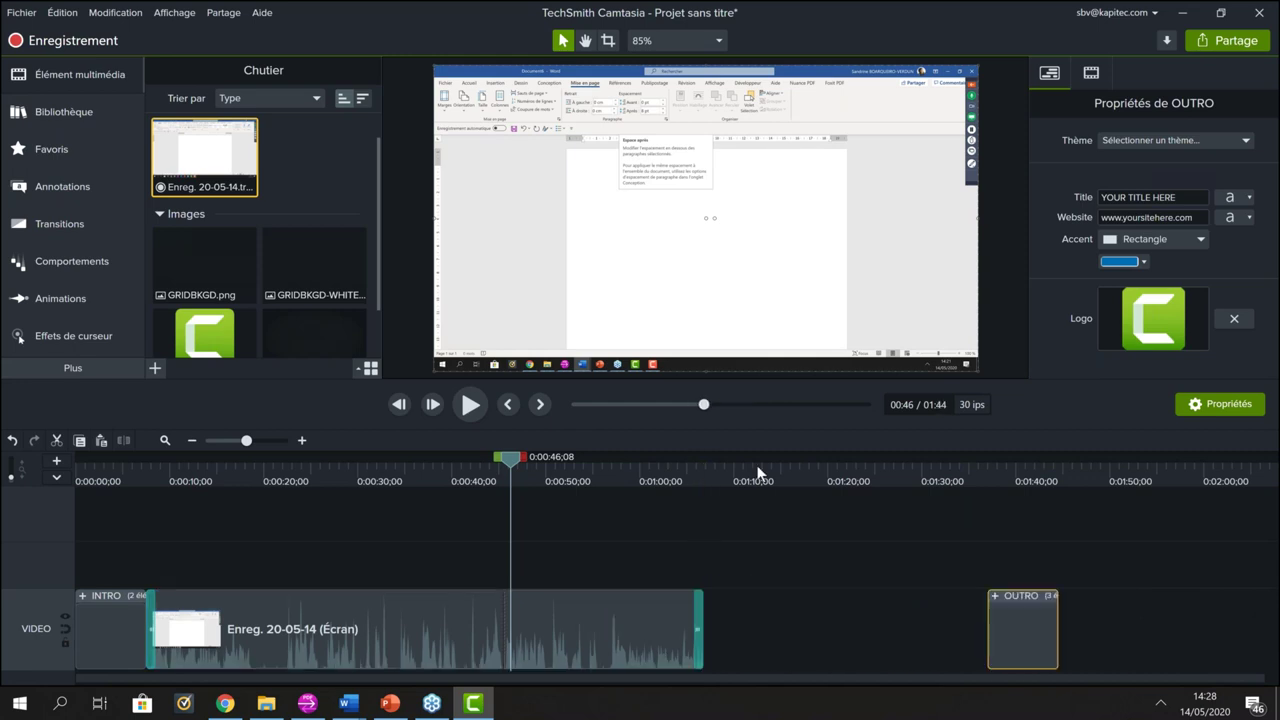
pyautogui.moveTo(1030, 630); pyautogui.dragTo(745, 632)
pyautogui.click(66, 630)
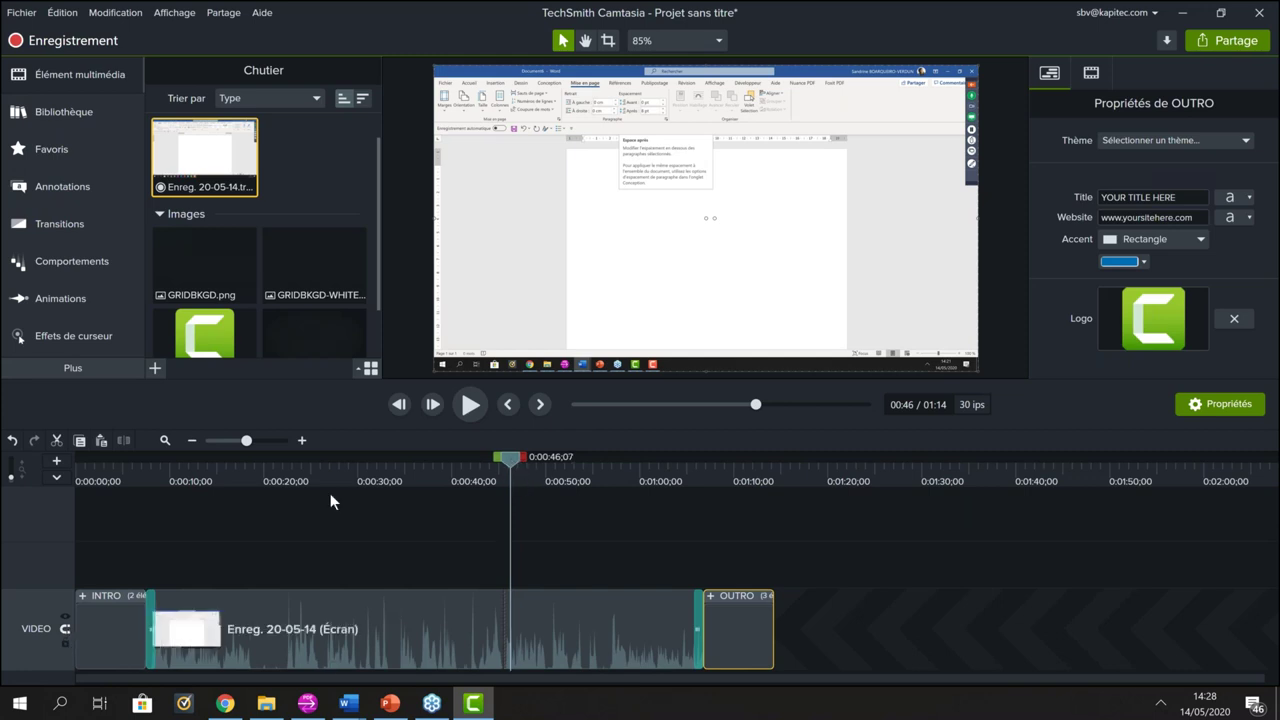
# Step: Examine the annotation categories for callouts, arrows and lines, and shapes
pyautogui.click(280, 507)
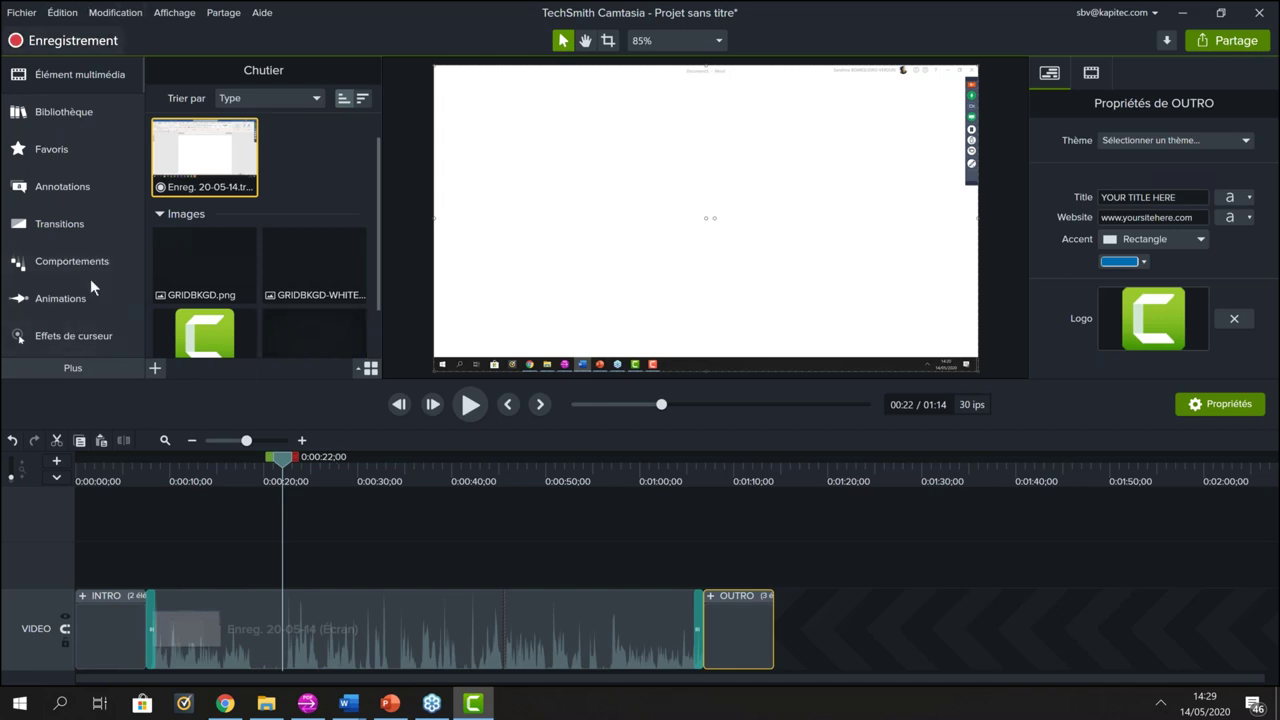
pyautogui.click(70, 192)
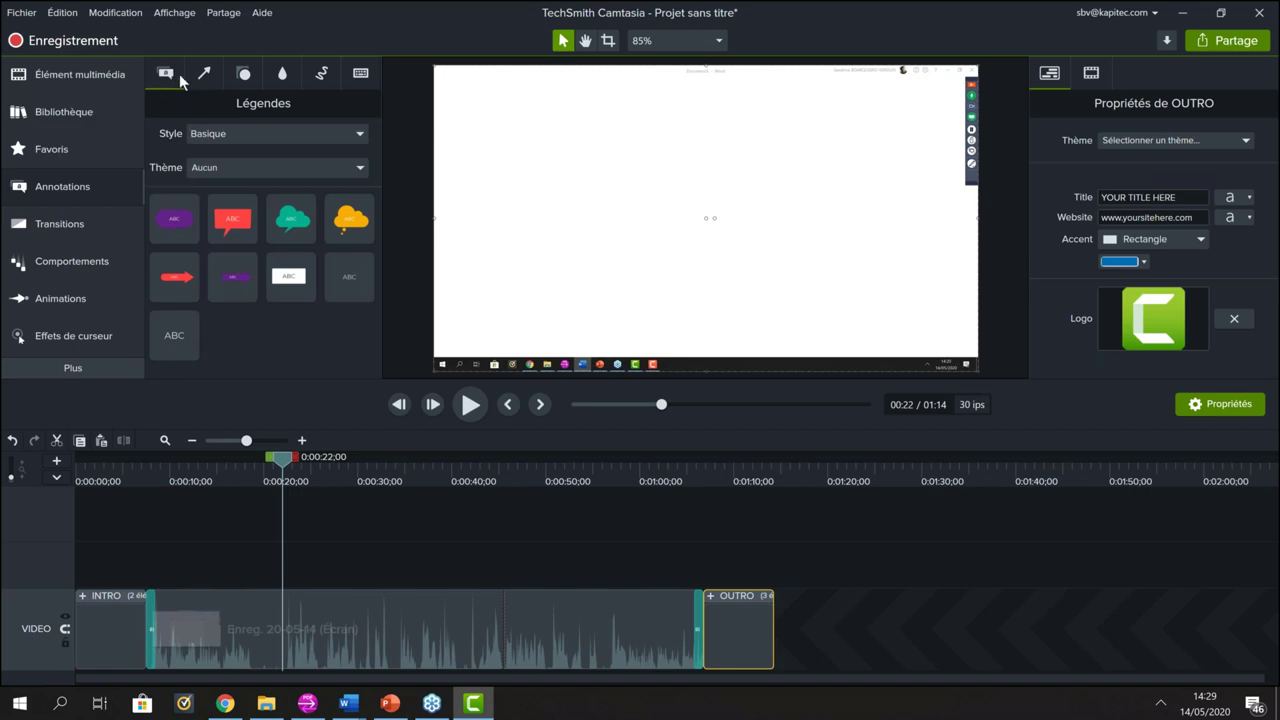
pyautogui.click(216, 76)
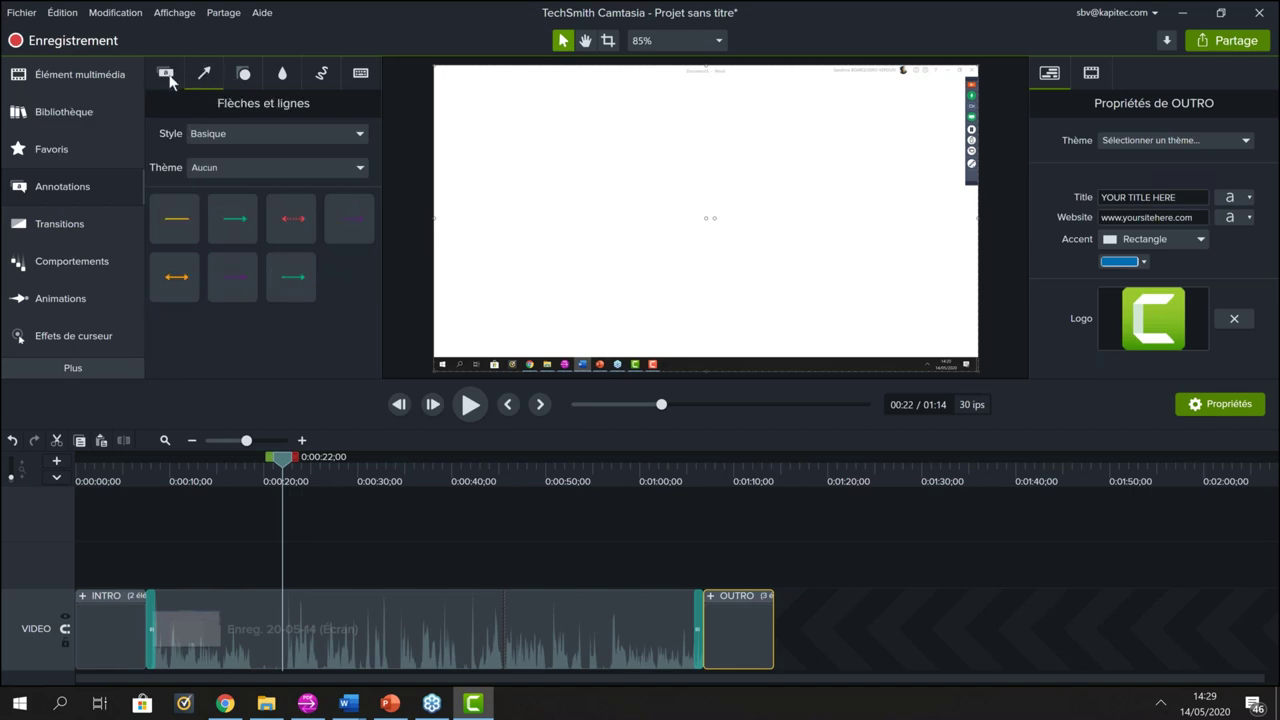
pyautogui.click(168, 77)
pyautogui.click(217, 78)
pyautogui.click(240, 77)
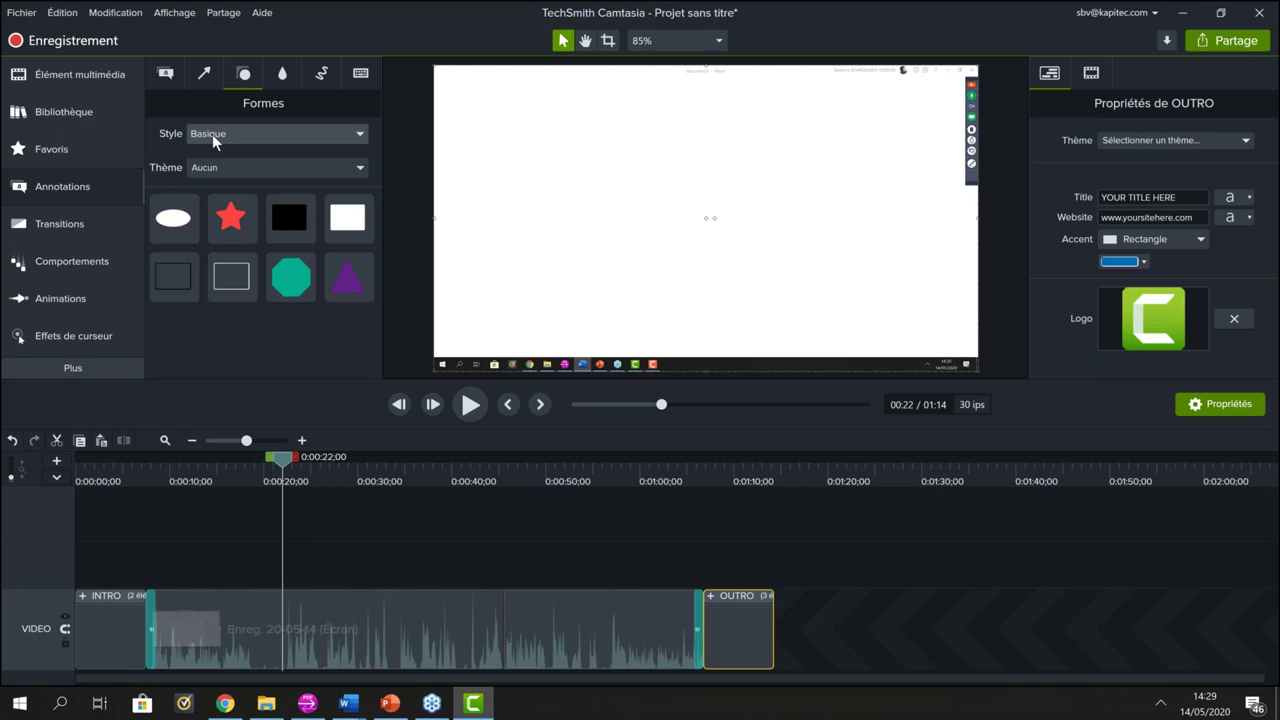
pyautogui.click(167, 81)
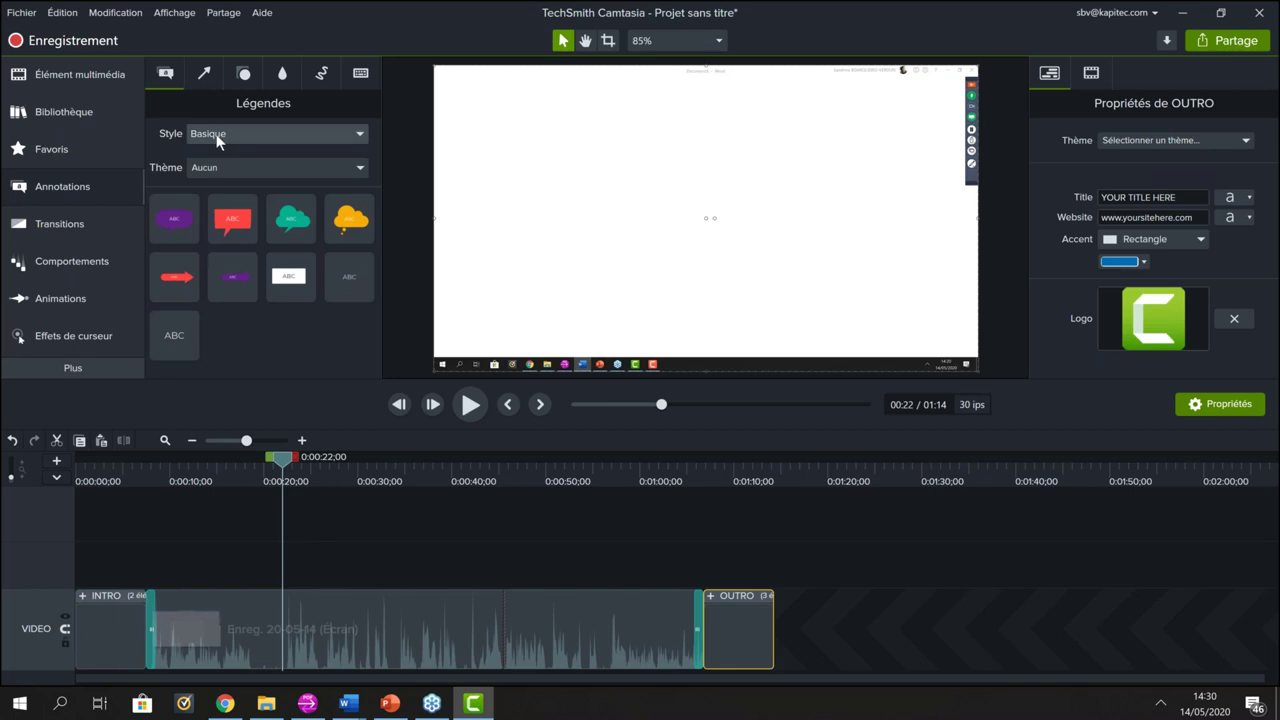
# Step: Show the callouts in the Urbain style with the Tuto-Camtasia theme
pyautogui.click(361, 138)
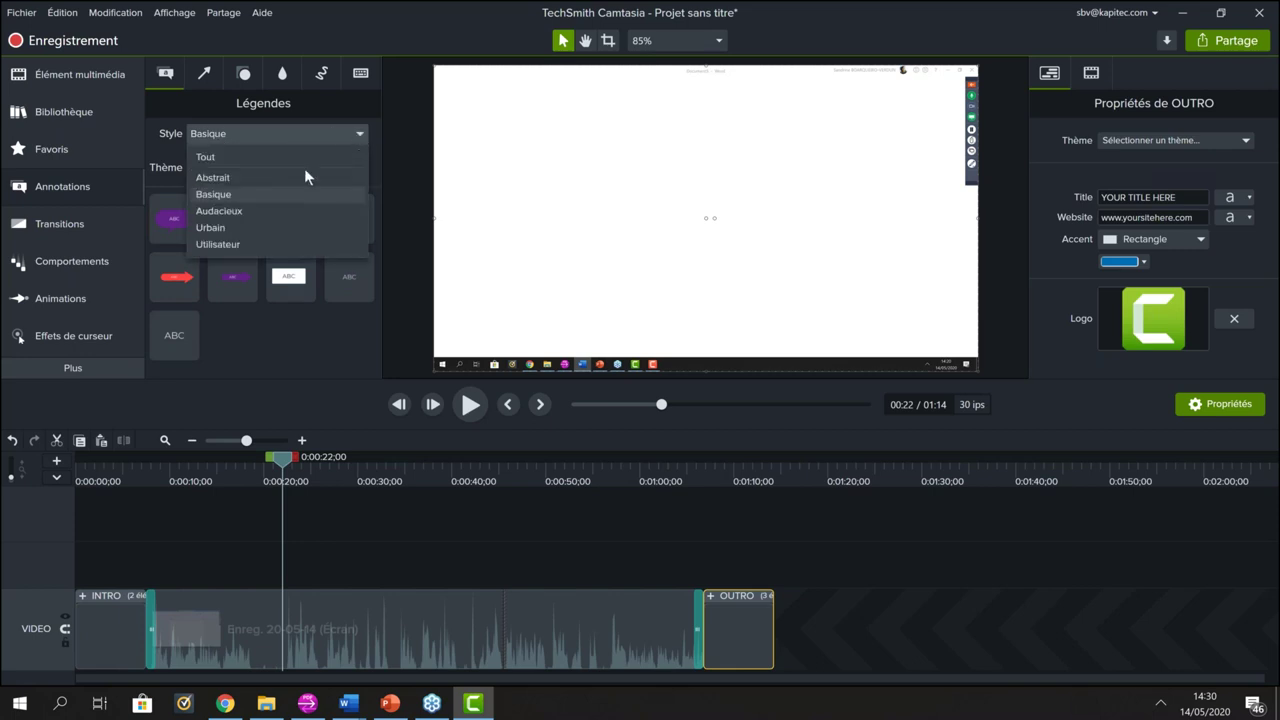
pyautogui.click(253, 210)
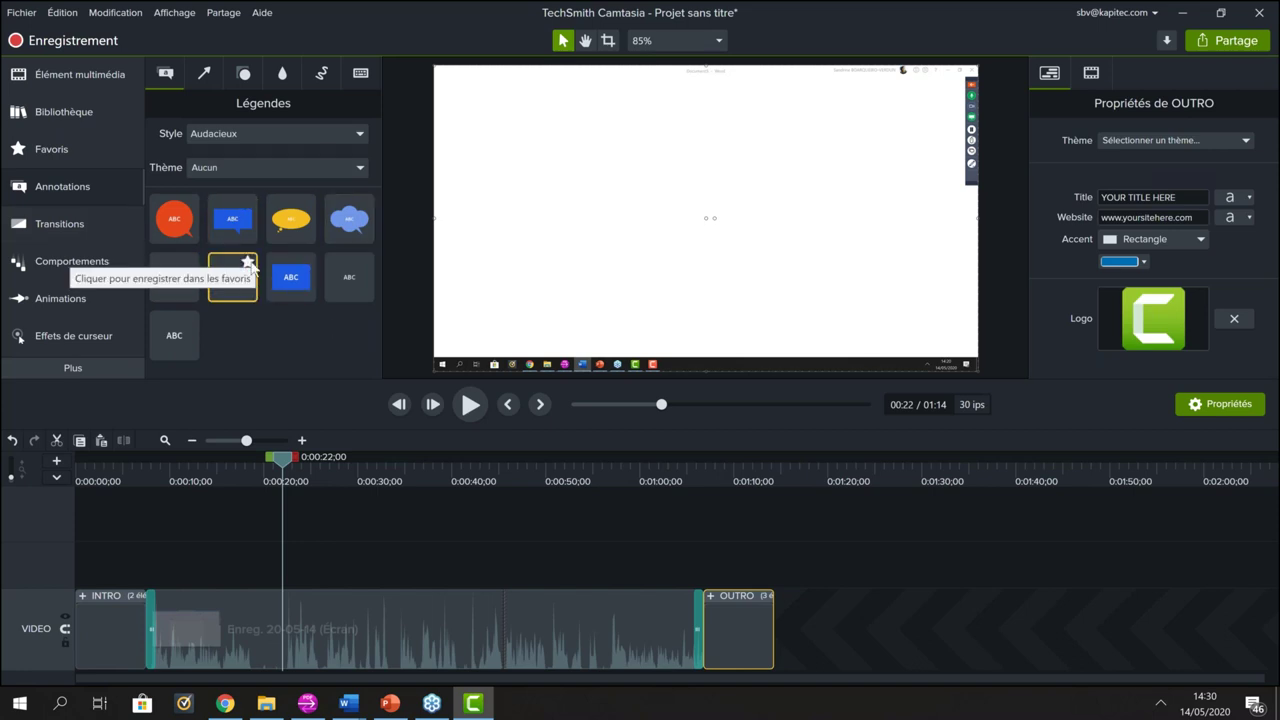
pyautogui.click(279, 135)
pyautogui.click(253, 226)
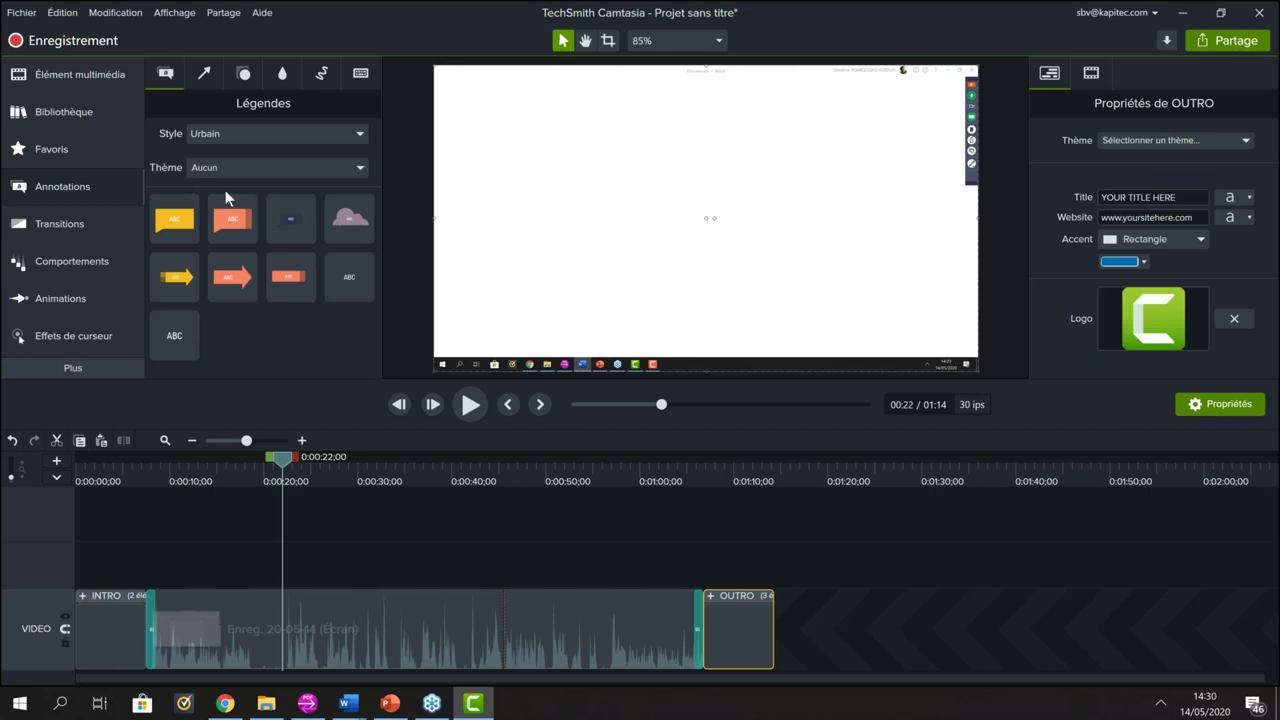
pyautogui.click(357, 174)
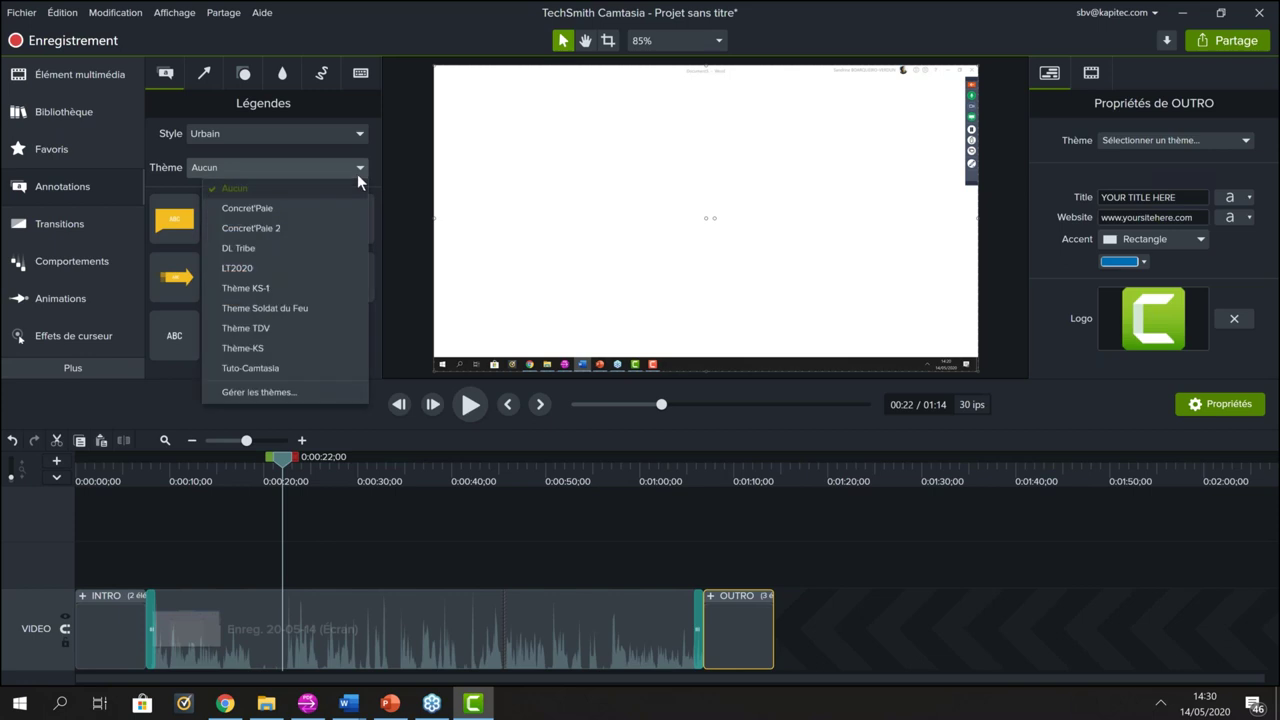
pyautogui.click(305, 368)
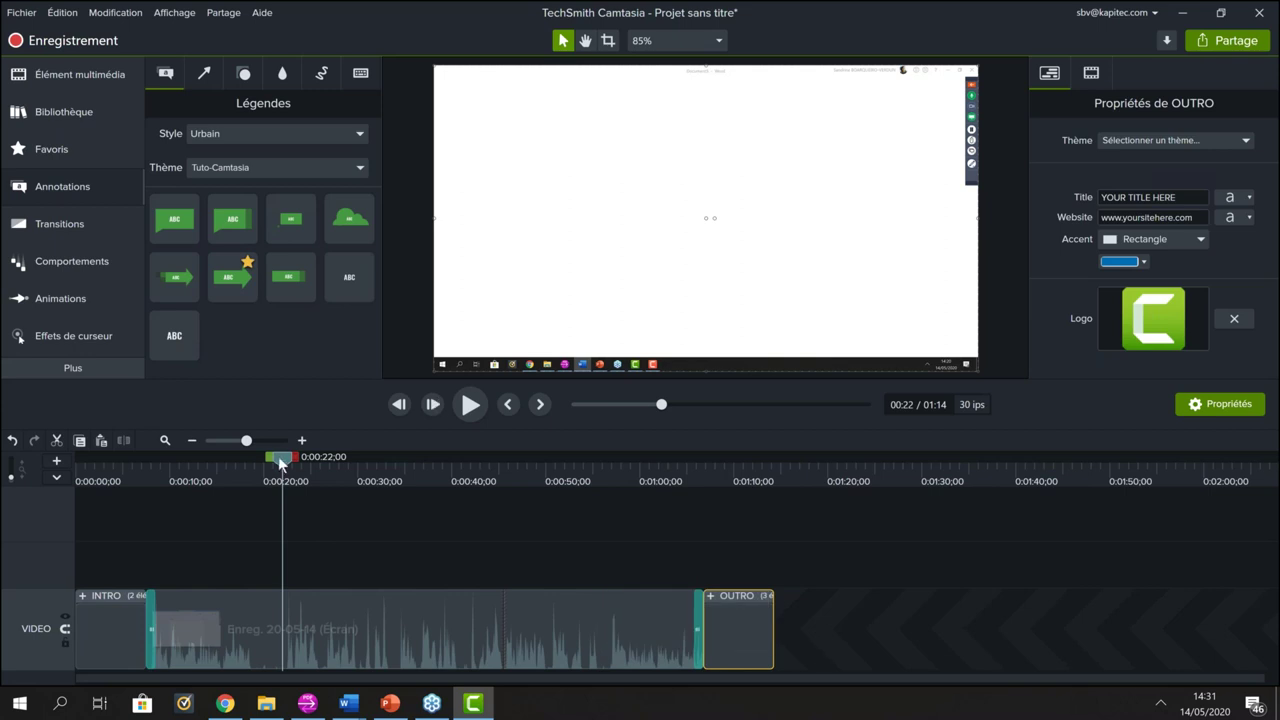
# Step: Add the favourite green arrow callout with text to the middle of the canvas at 0:00:38;19
pyautogui.moveTo(281, 474); pyautogui.dragTo(441, 459)
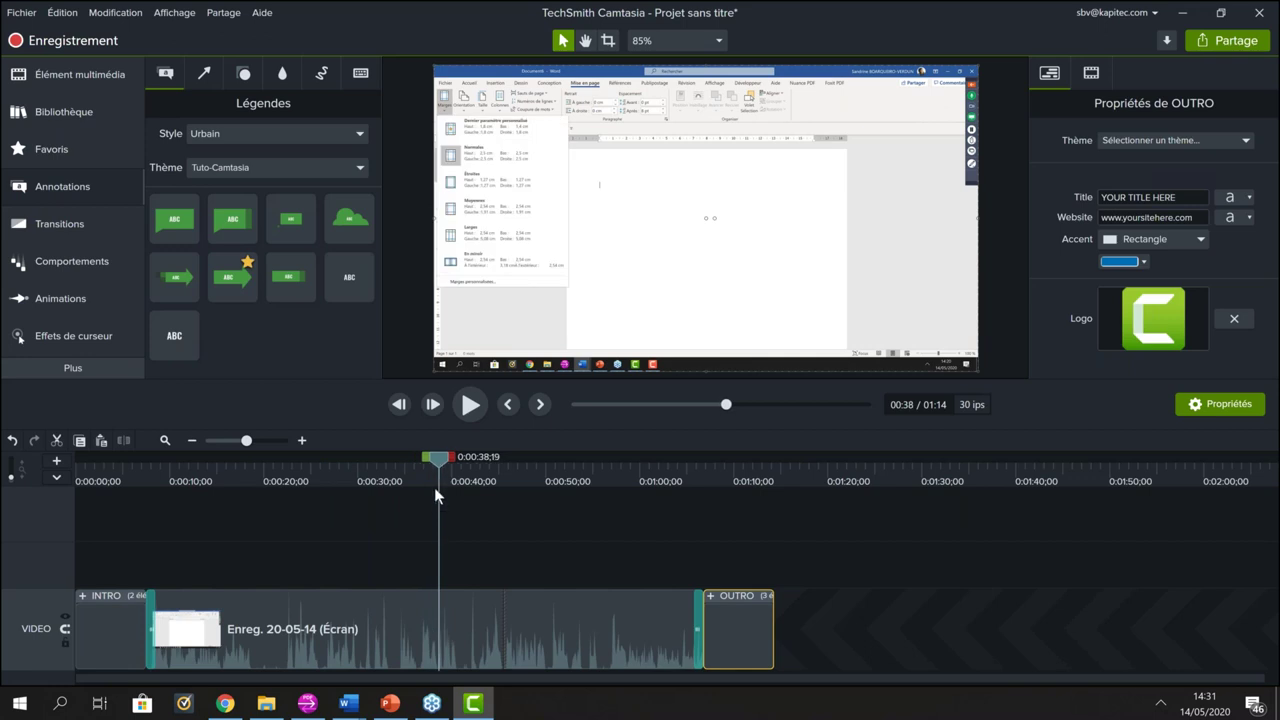
pyautogui.moveTo(431, 703)
pyautogui.moveTo(249, 279)
pyautogui.mouseDown()
pyautogui.moveTo(586, 251)
pyautogui.moveTo(455, 220)
pyautogui.moveTo(615, 232)
pyautogui.mouseUp()
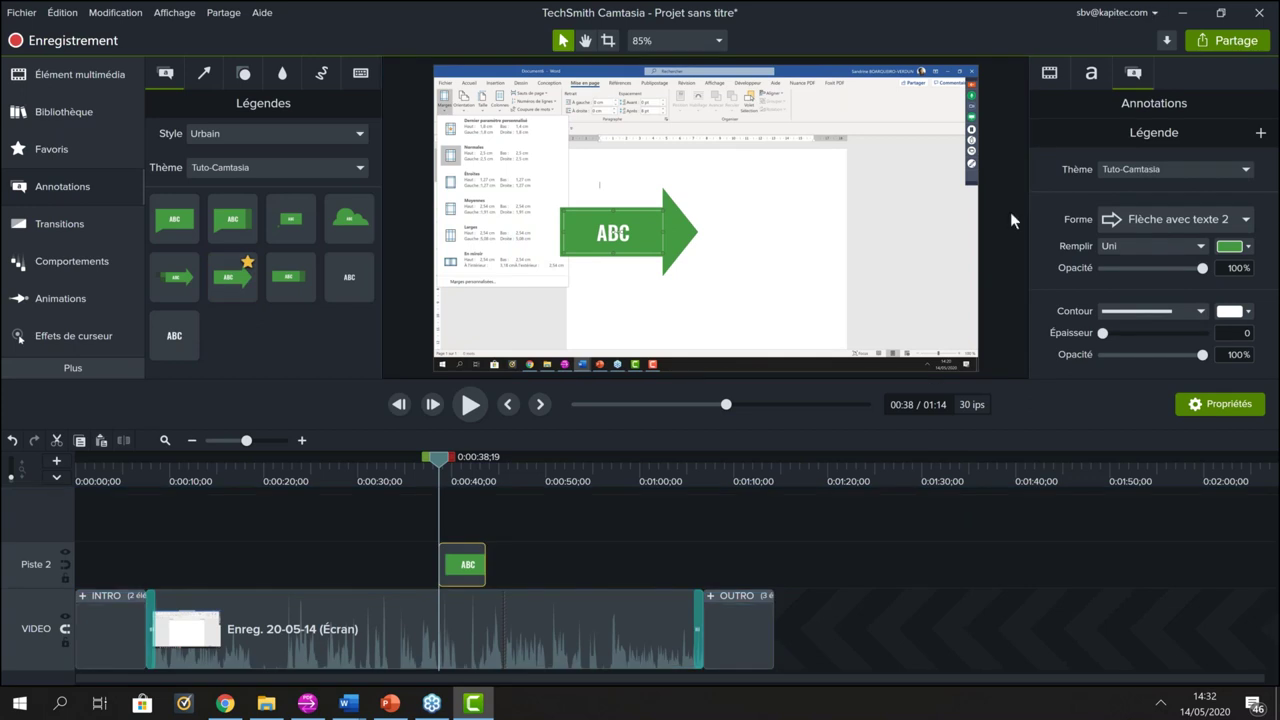
# Step: Scale the arrow callout to 61.7%, rotate it 156.5° about Z, and point it at the Étroites margin option
pyautogui.click(1050, 75)
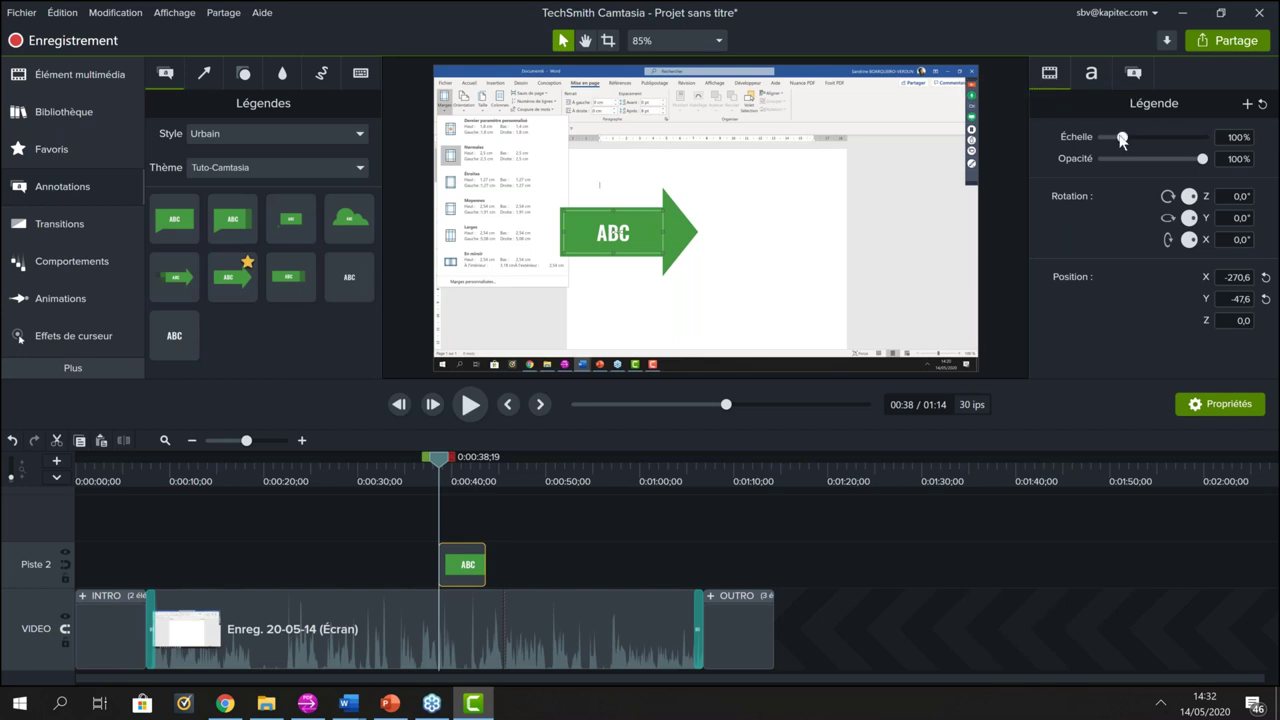
pyautogui.moveTo(1118, 138); pyautogui.dragTo(1113, 139)
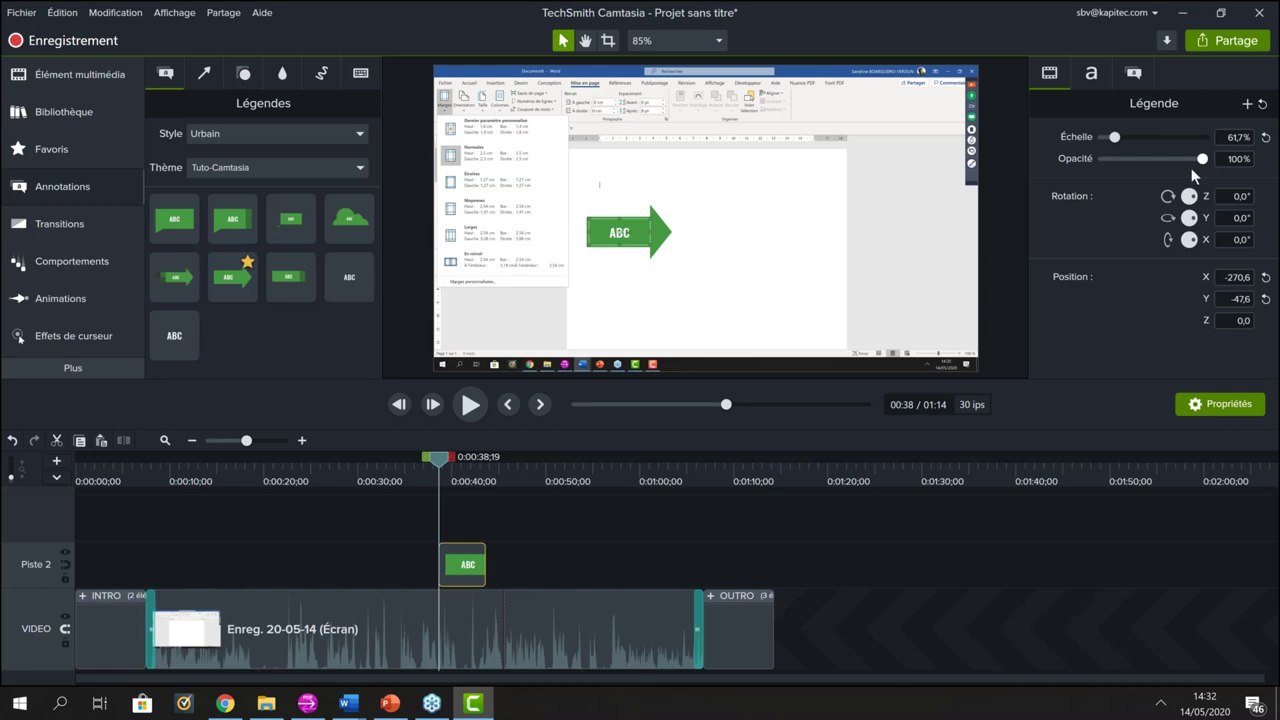
pyautogui.moveTo(1188, 197); pyautogui.dragTo(1121, 204)
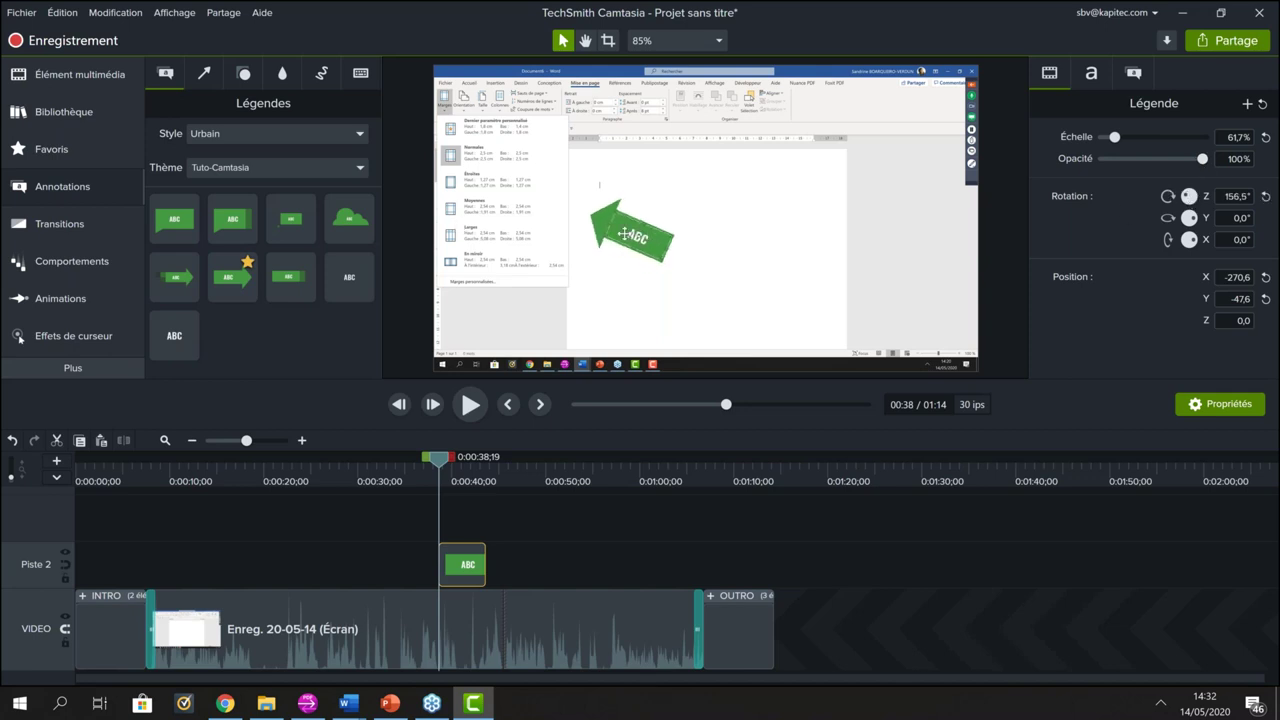
pyautogui.moveTo(625, 236); pyautogui.dragTo(586, 201)
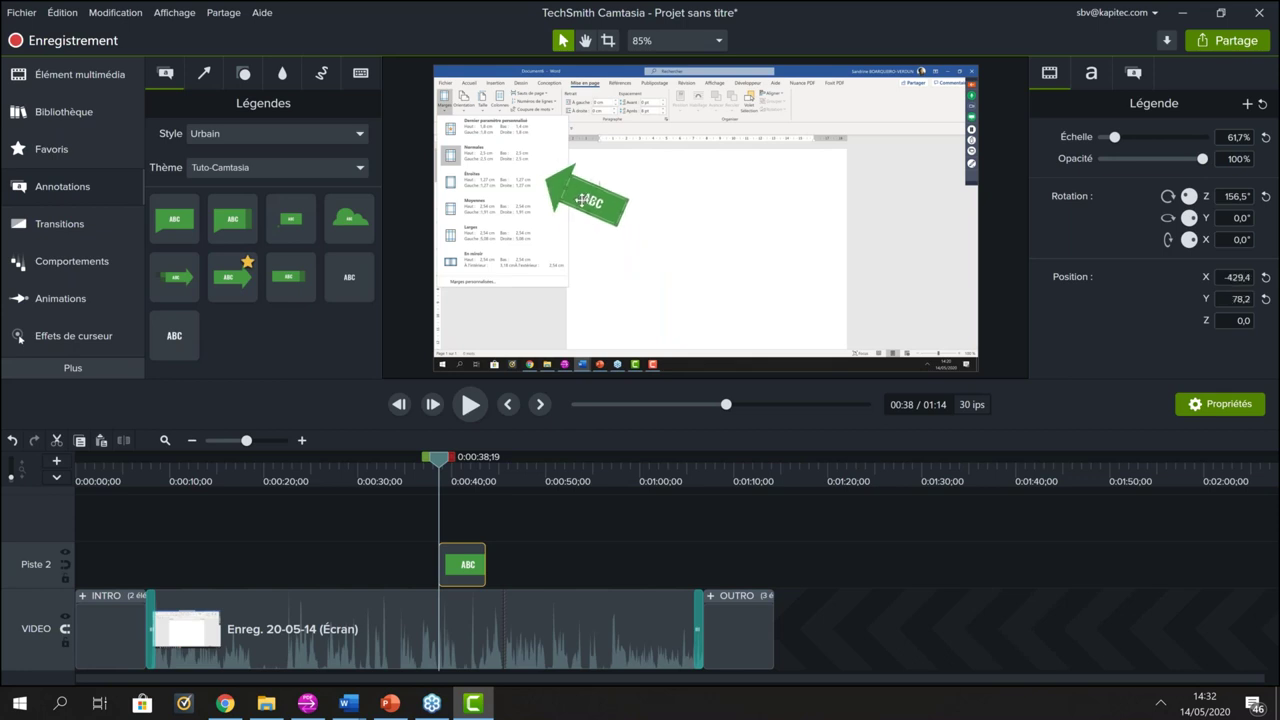
# Step: Try replacing the arrow callout's text with "CLIQUEZ"
pyautogui.click(1091, 75)
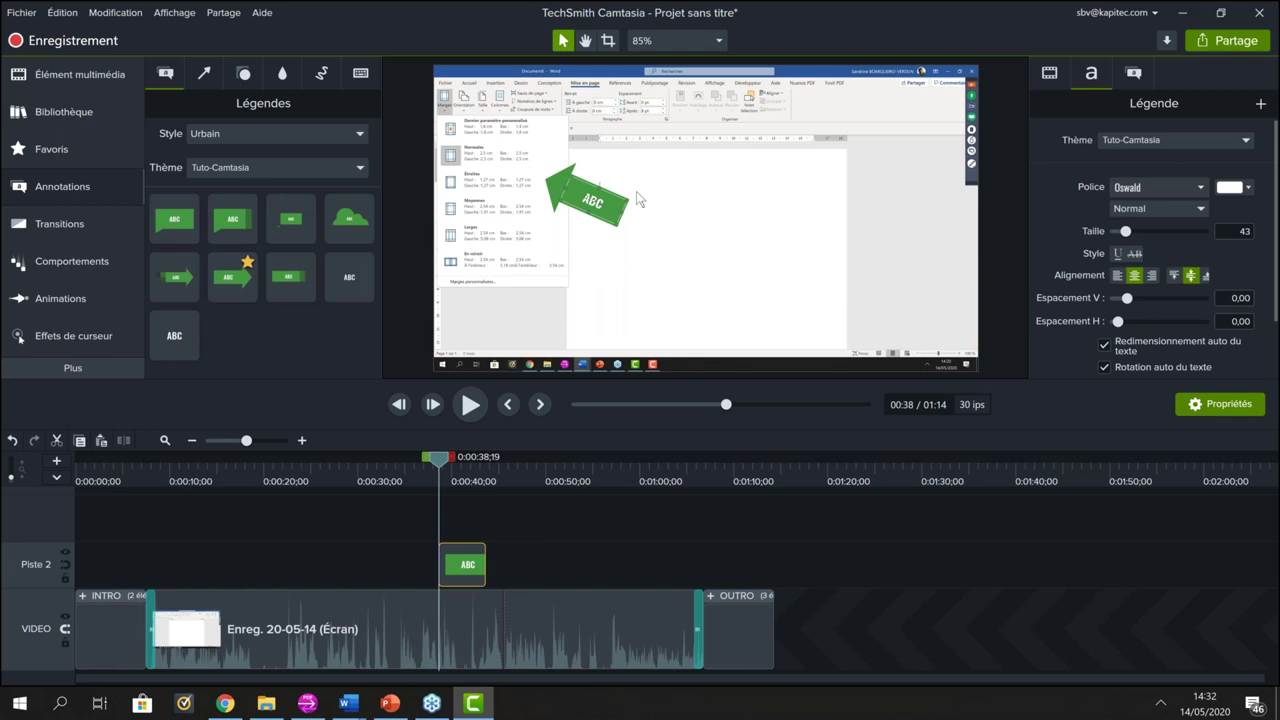
pyautogui.doubleClick(595, 203)
pyautogui.write('CLIQUEZ')
# Step: Fill the arrow callout with the light green from the Tuto-Camtasia theme colours
pyautogui.click(1135, 77)
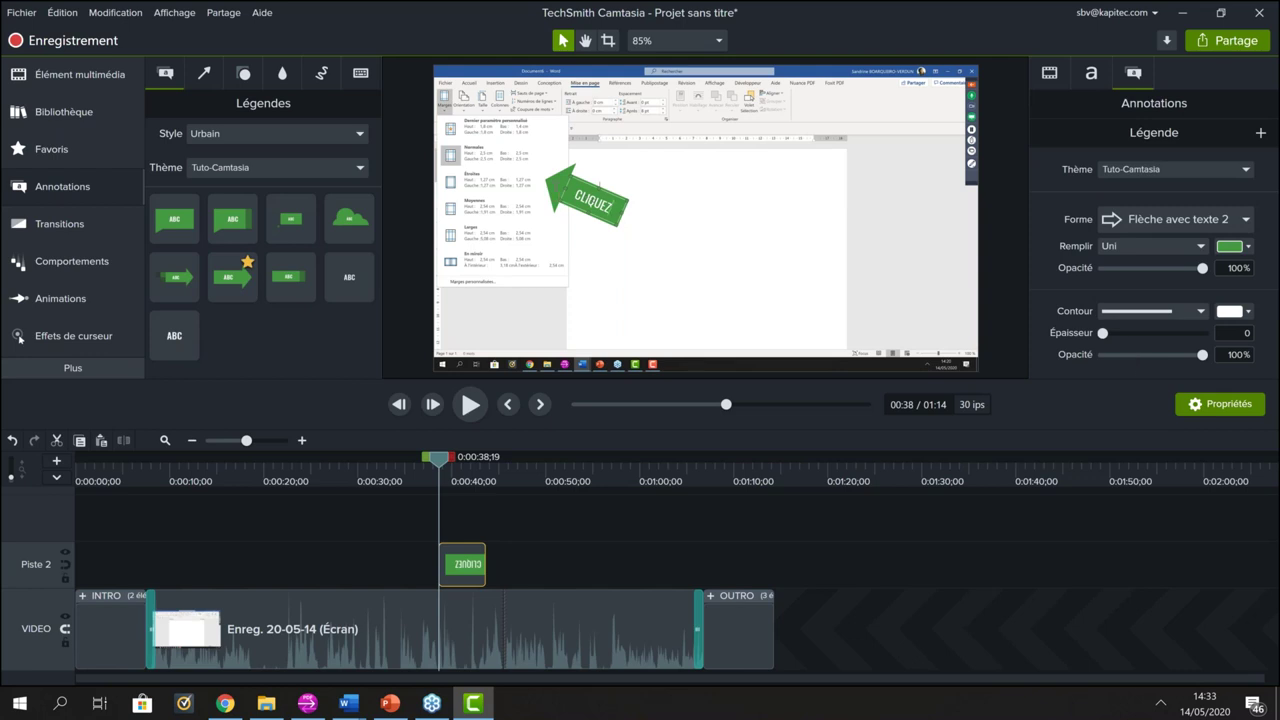
pyautogui.click(1230, 247)
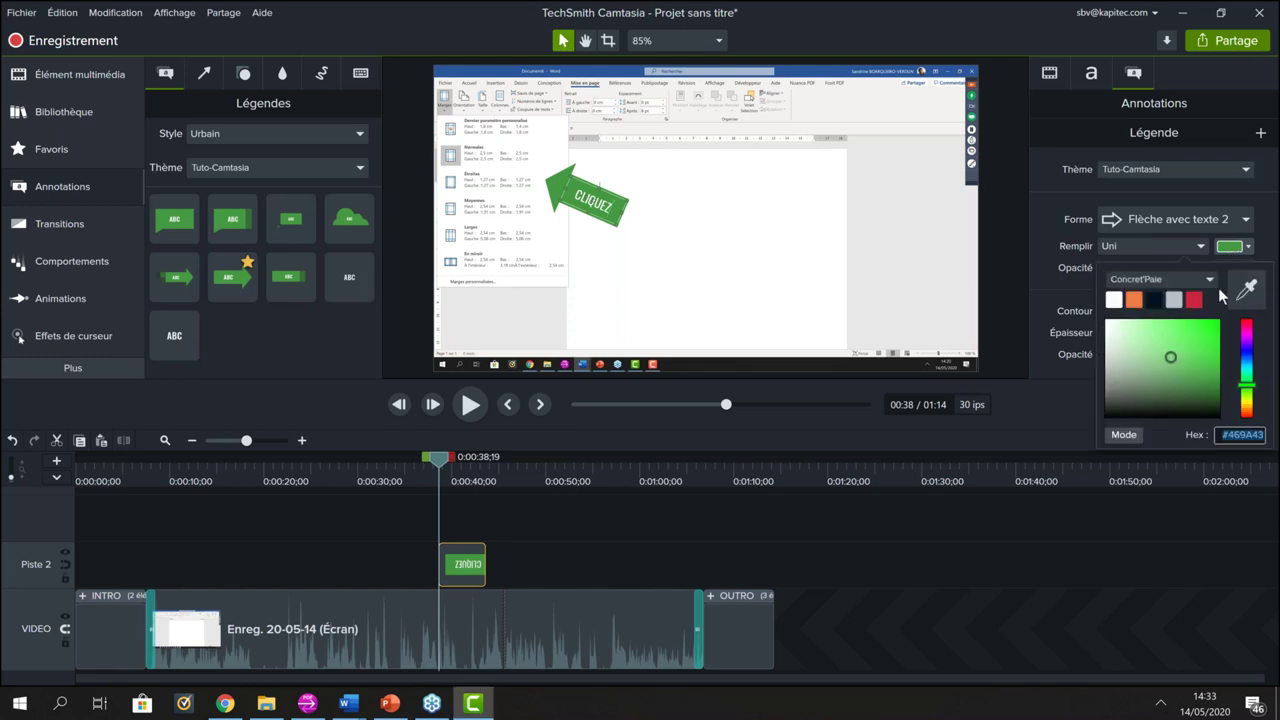
pyautogui.click(1207, 281)
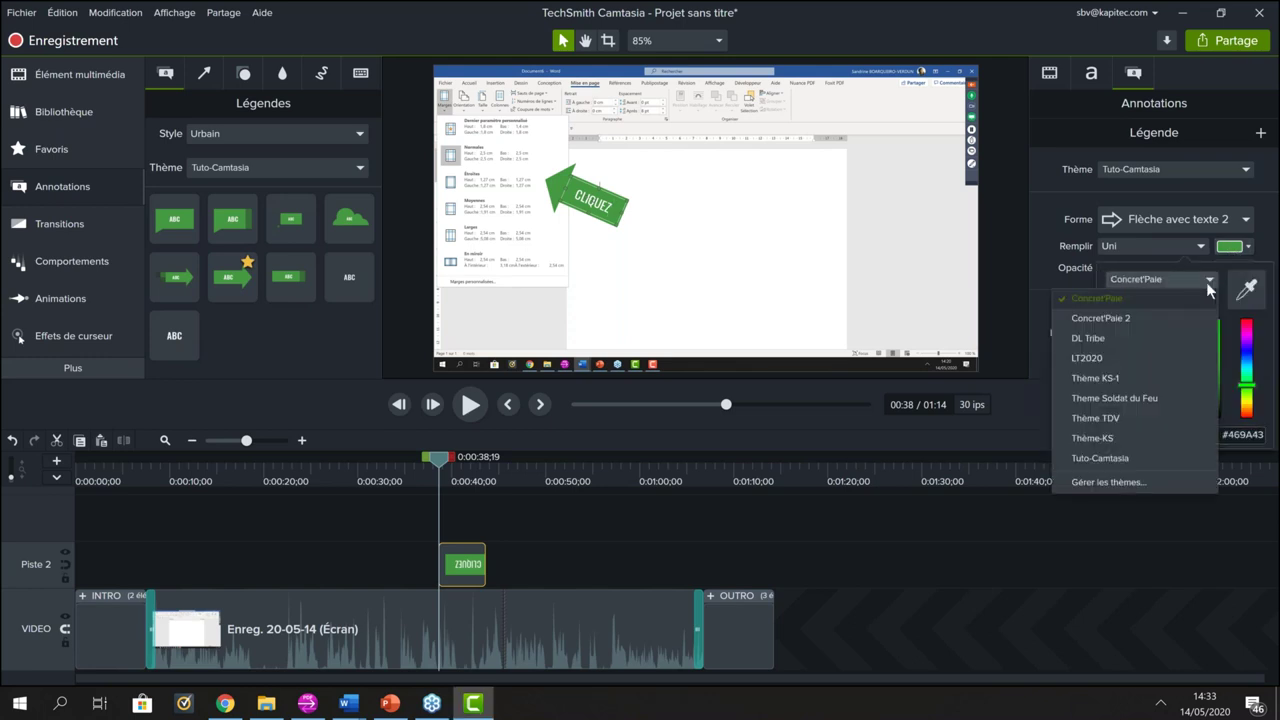
pyautogui.click(1105, 457)
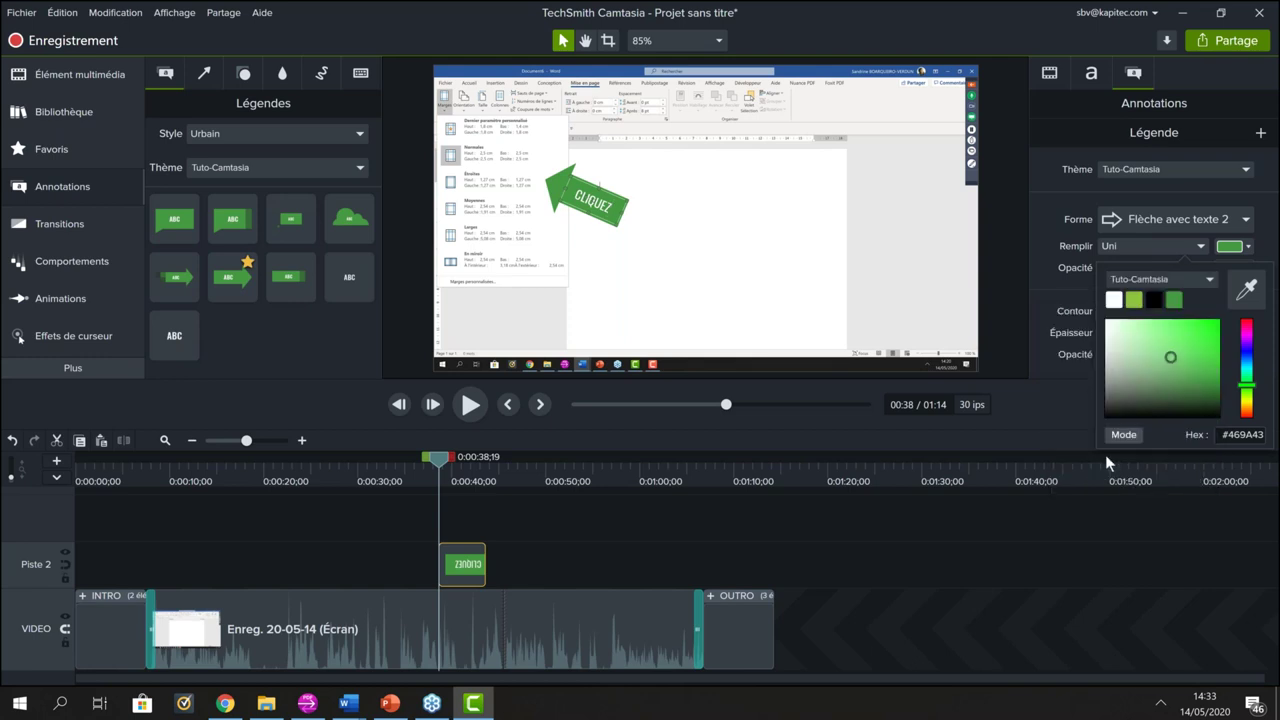
pyautogui.click(1135, 302)
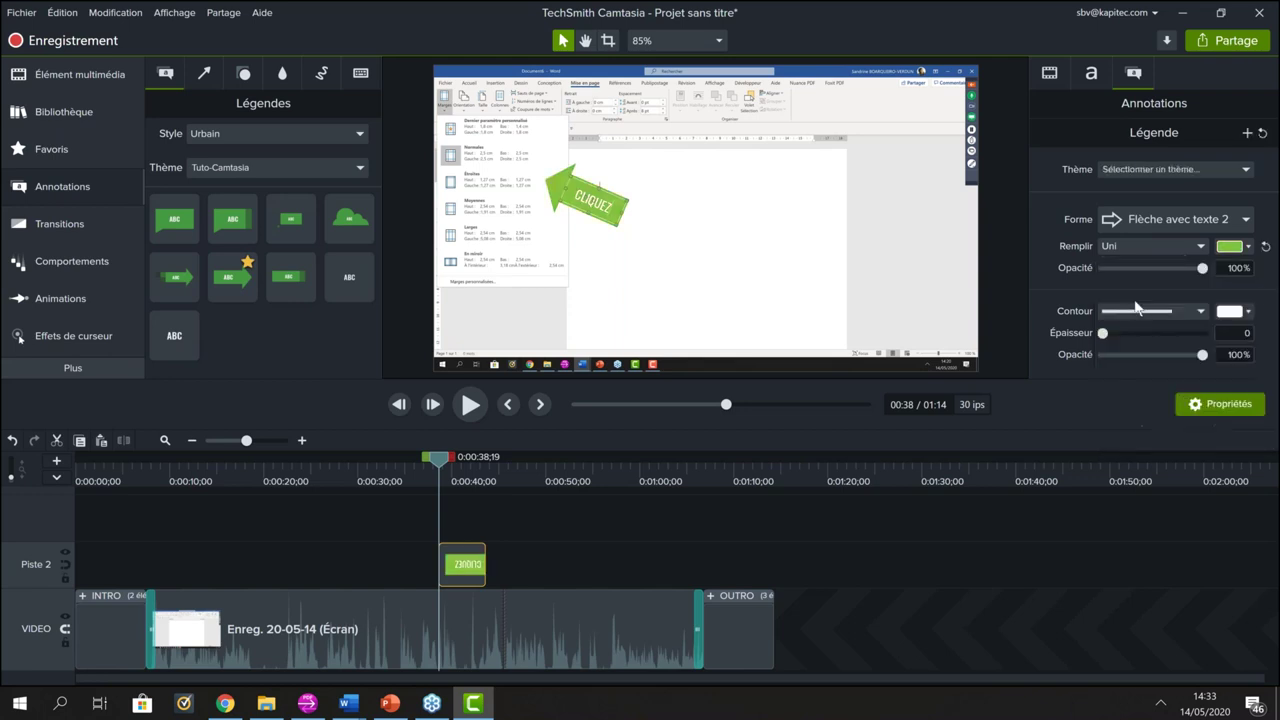
# Step: Try filling the arrow callout with the teal sampled by eyedropper from the transition at the recording's end
pyautogui.click(1229, 247)
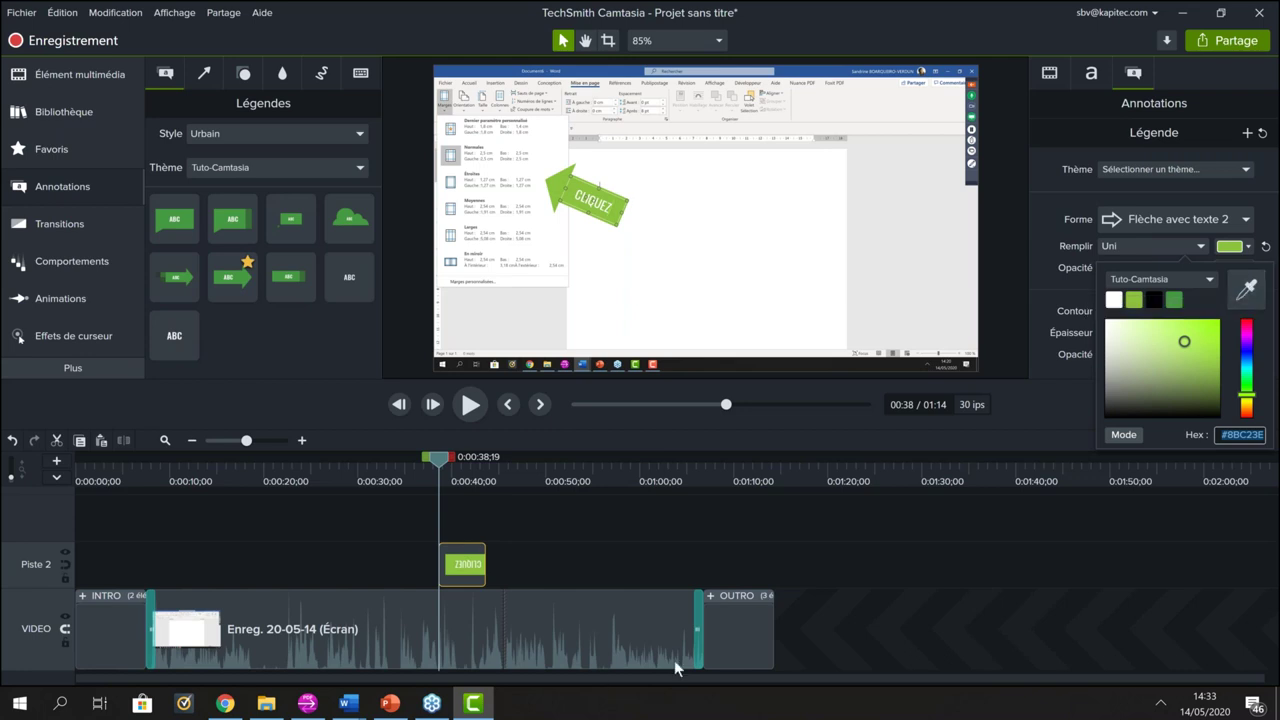
pyautogui.click(1248, 290)
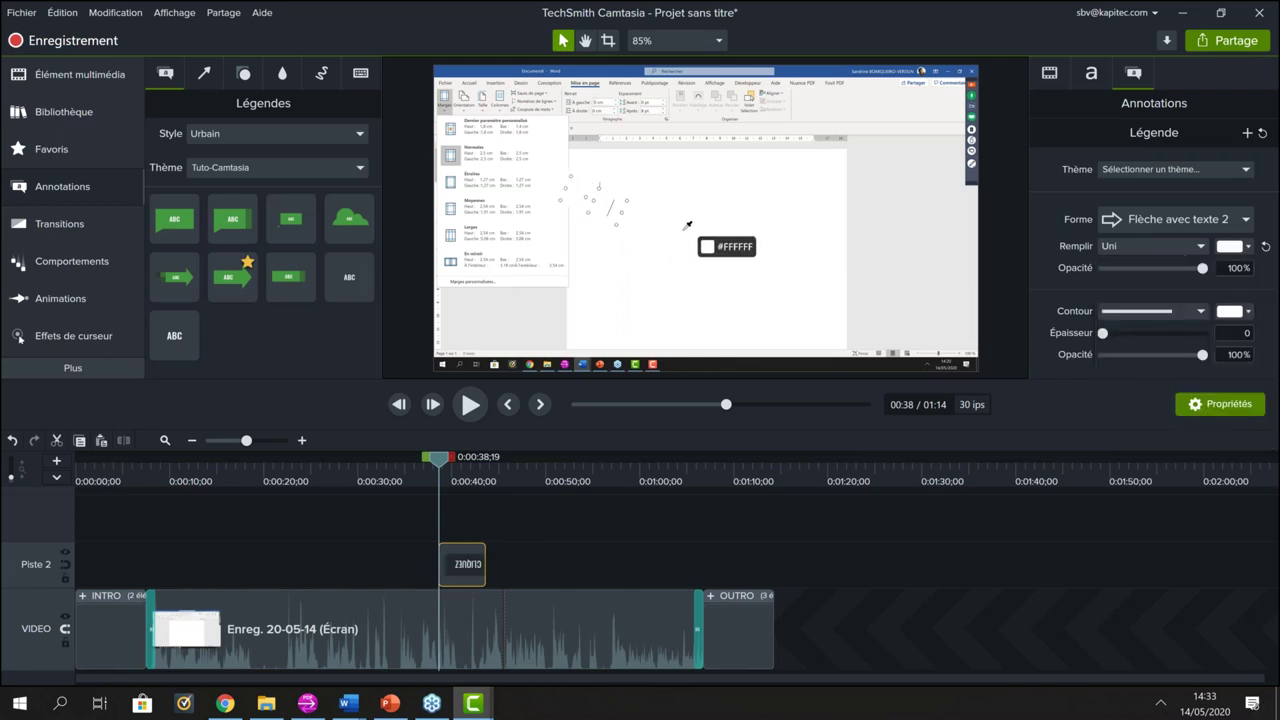
pyautogui.click(698, 610)
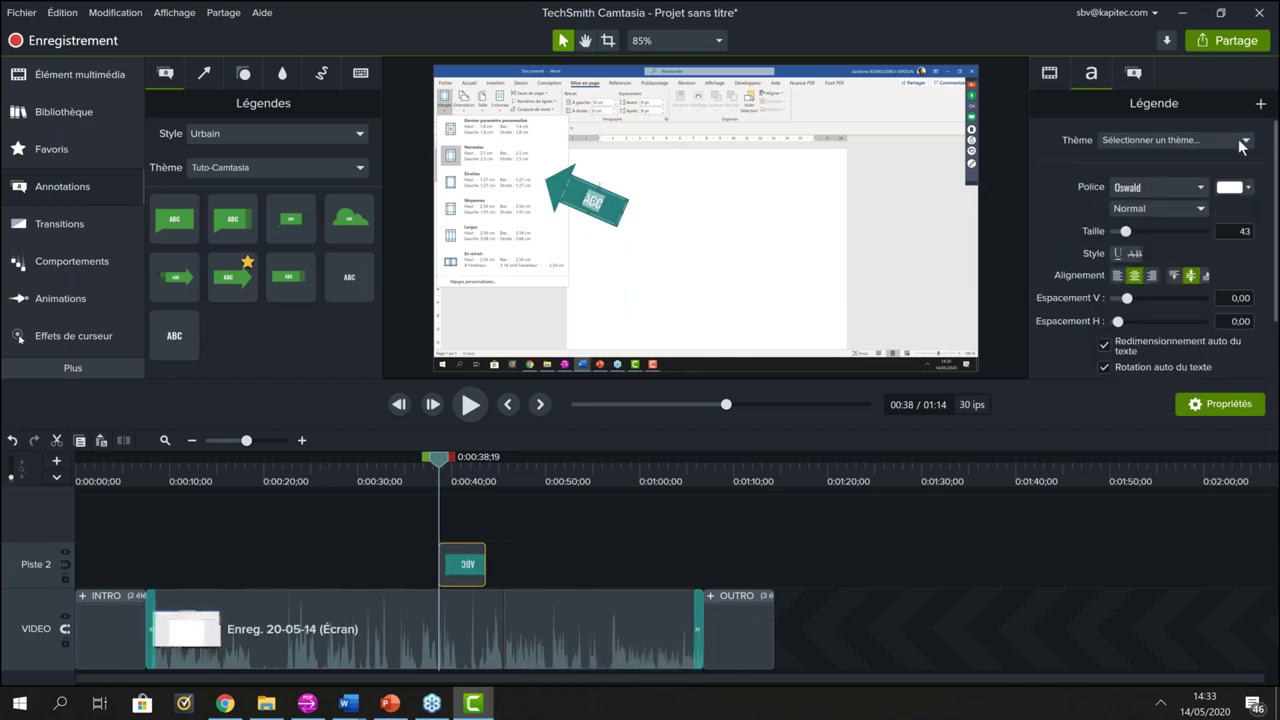
# Step: Set the arrow callout's fill back to the light green #8BC23E swatch of the Tuto-Camtasia theme
pyautogui.click(1135, 76)
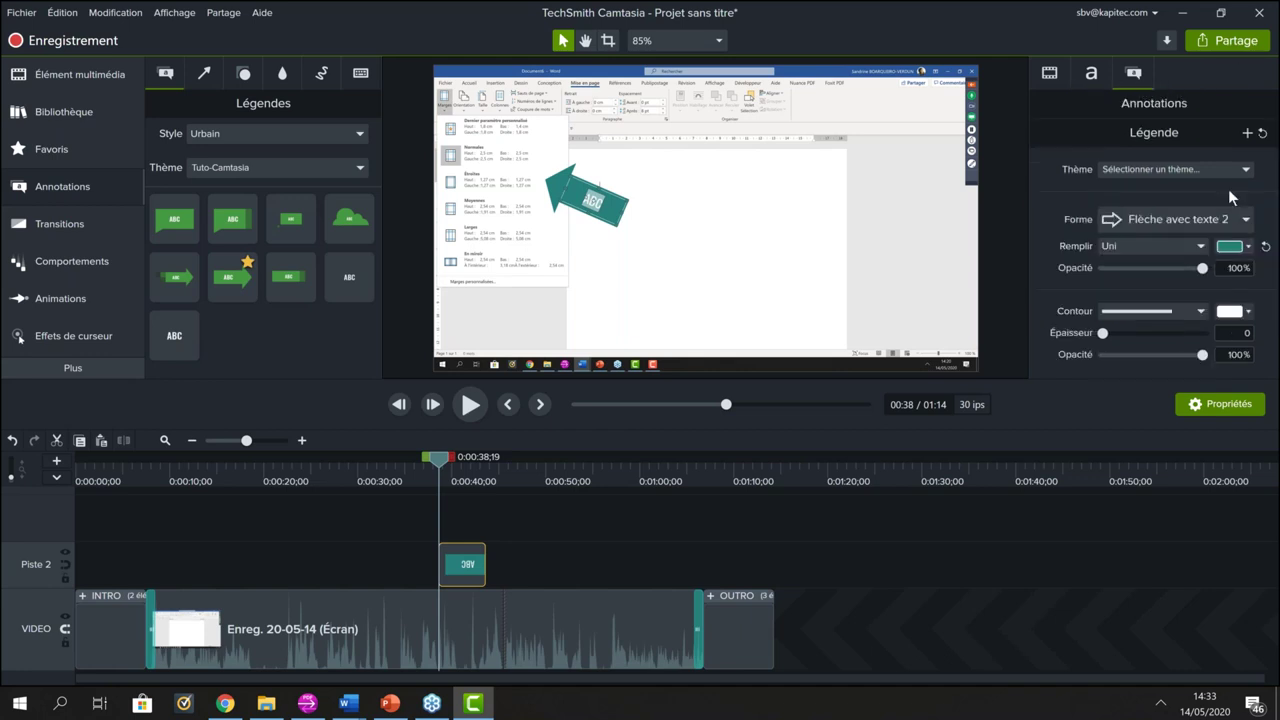
pyautogui.click(1249, 247)
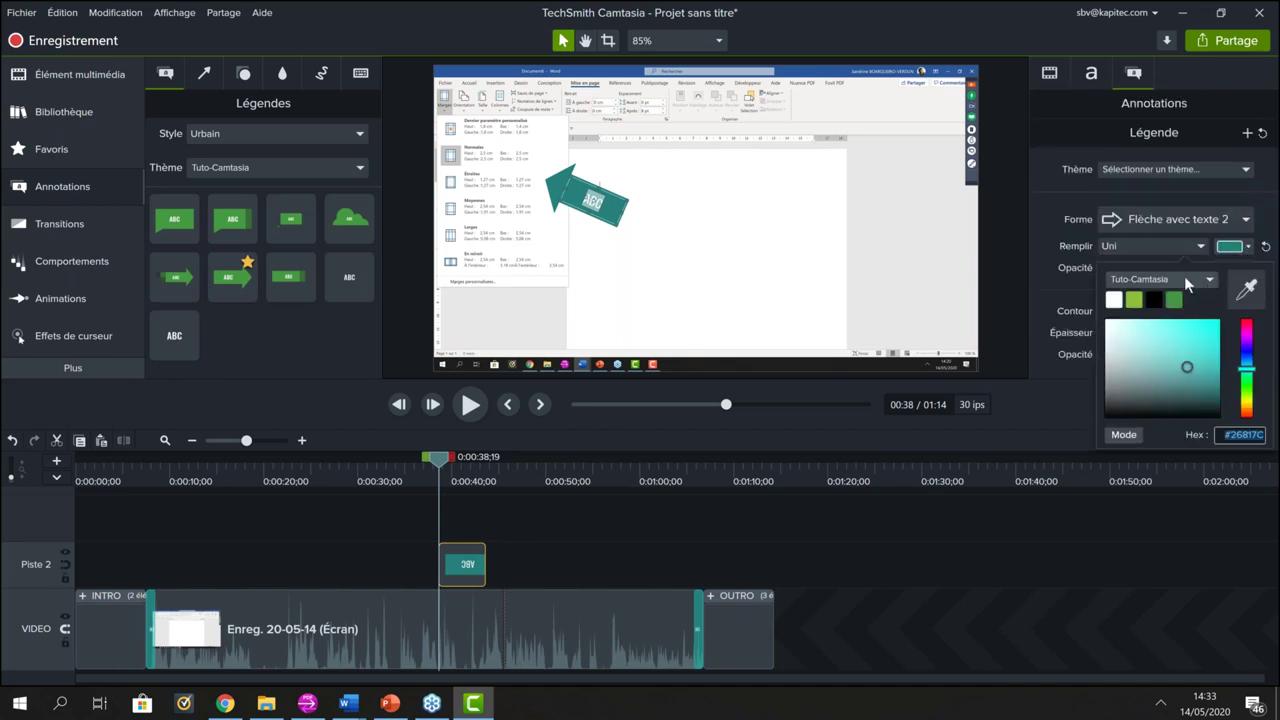
pyautogui.click(1134, 300)
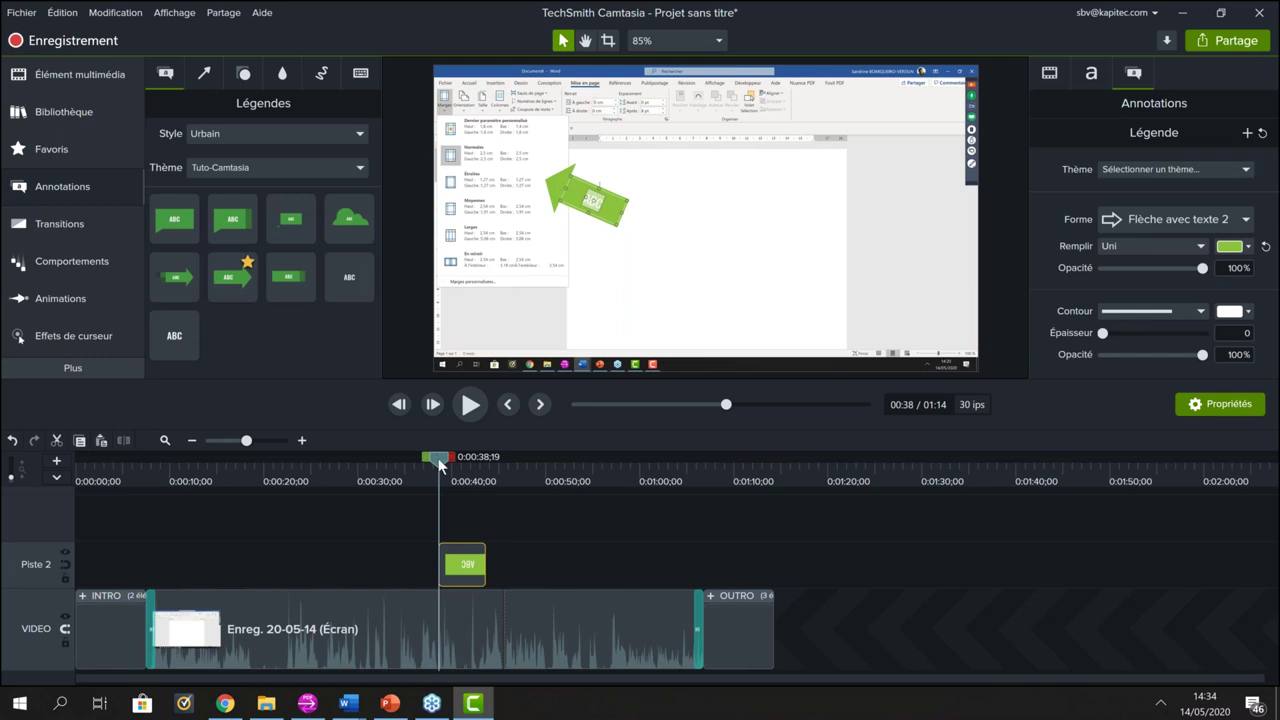
# Step: Trim the arrow callout on Piste 2 so that it ends at 0:00:41;26
pyautogui.moveTo(440, 466); pyautogui.dragTo(469, 478)
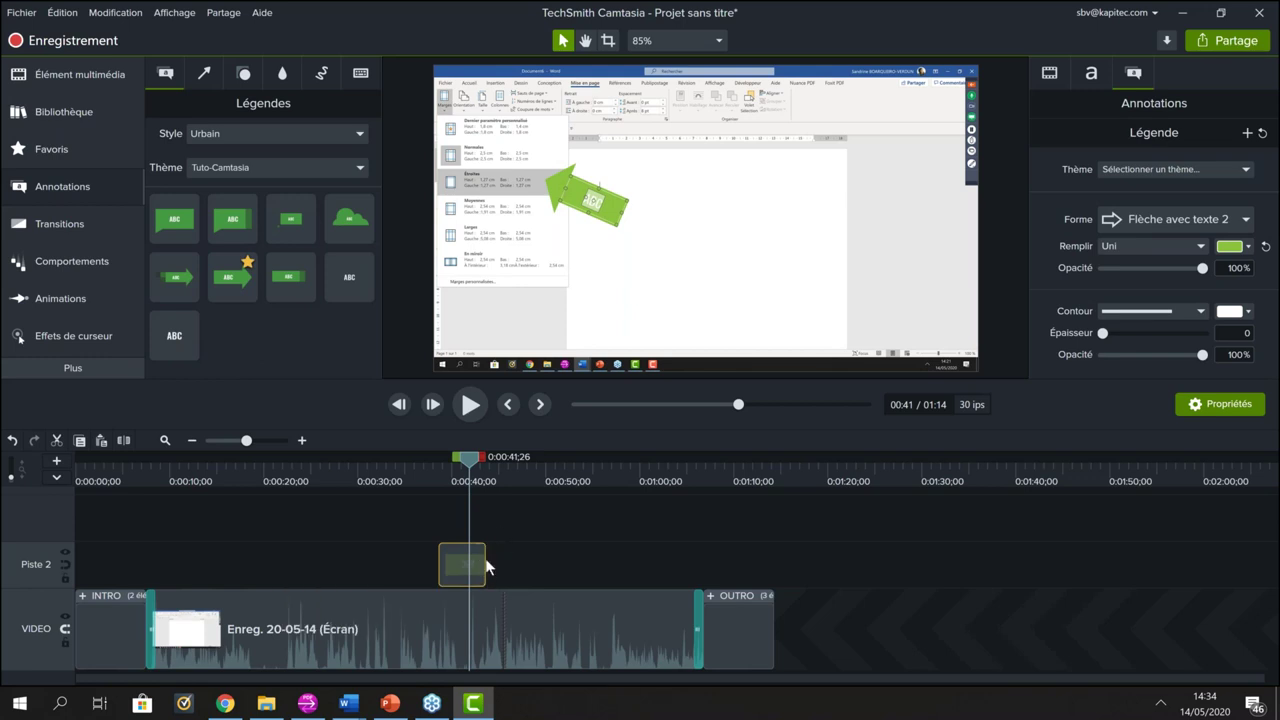
pyautogui.moveTo(482, 558); pyautogui.dragTo(468, 558)
pyautogui.click(437, 465)
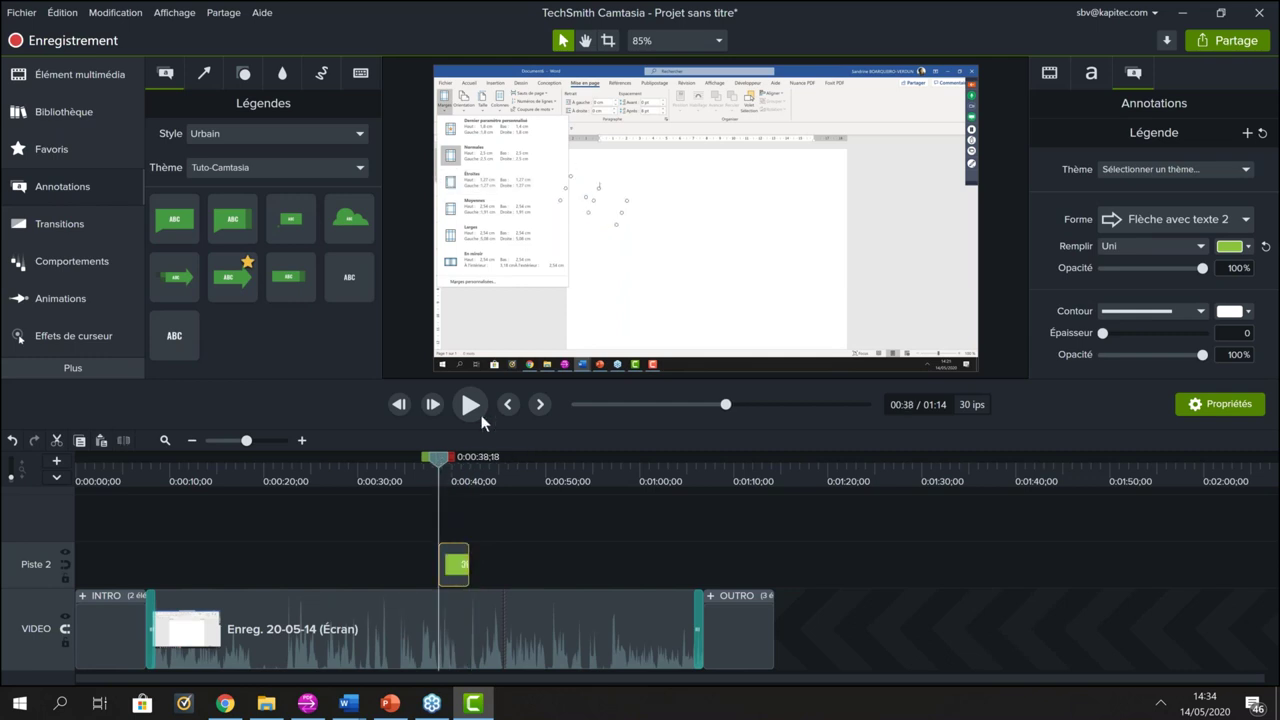
# Step: Apply the Fondu behaviour to the arrow callout on Piste 2 and play back the result
pyautogui.click(79, 257)
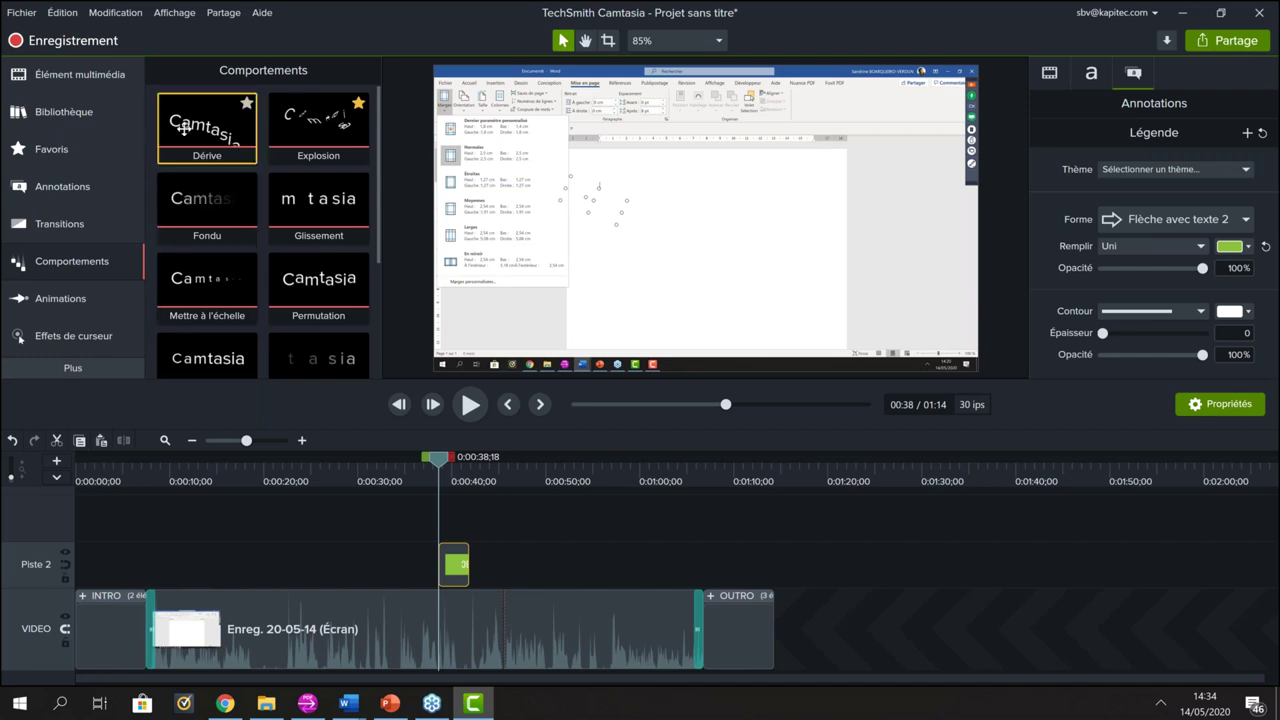
pyautogui.moveTo(200, 201)
pyautogui.mouseDown()
pyautogui.moveTo(350, 292)
pyautogui.moveTo(444, 490)
pyautogui.moveTo(463, 578)
pyautogui.mouseUp()
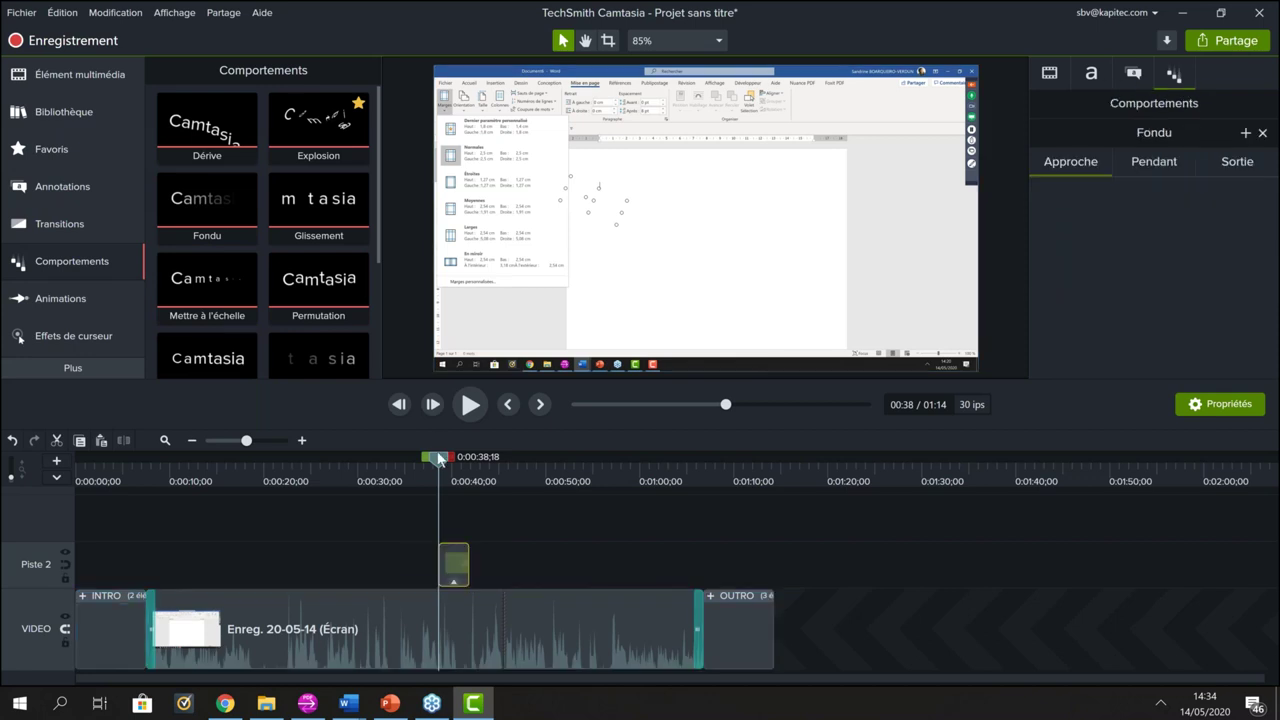
pyautogui.click(432, 465)
pyautogui.click(470, 405)
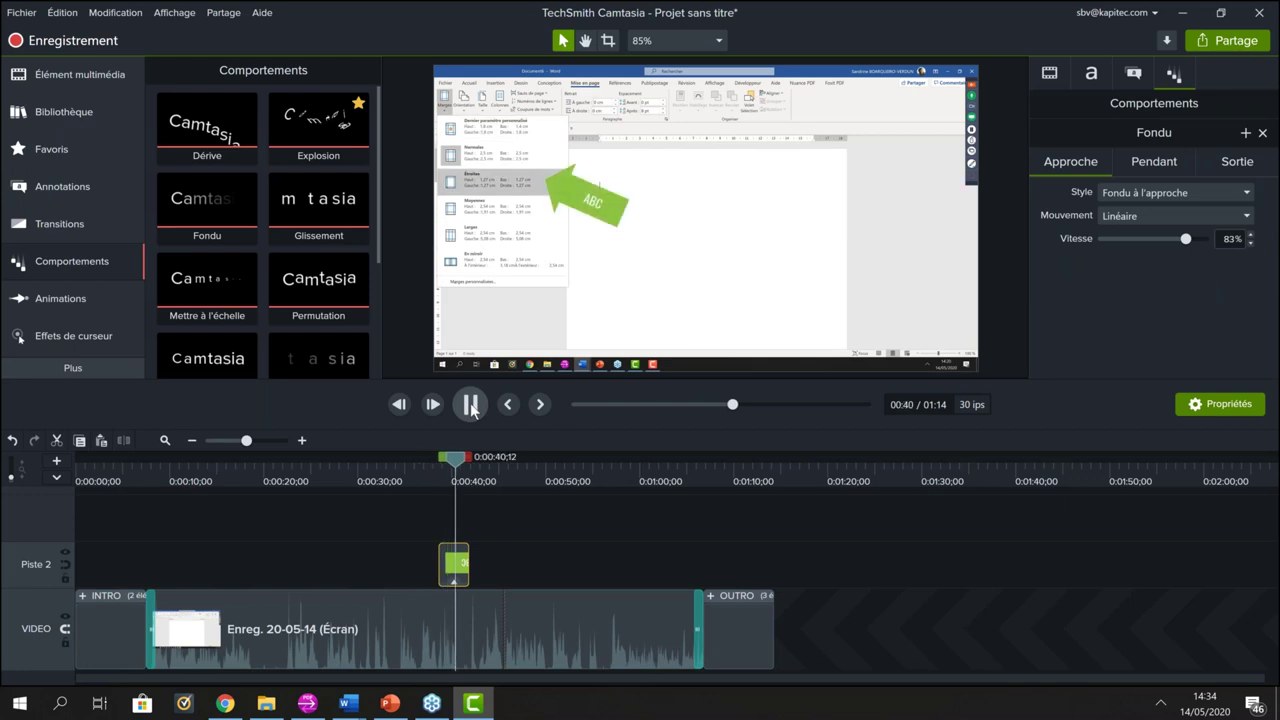
pyautogui.click(470, 405)
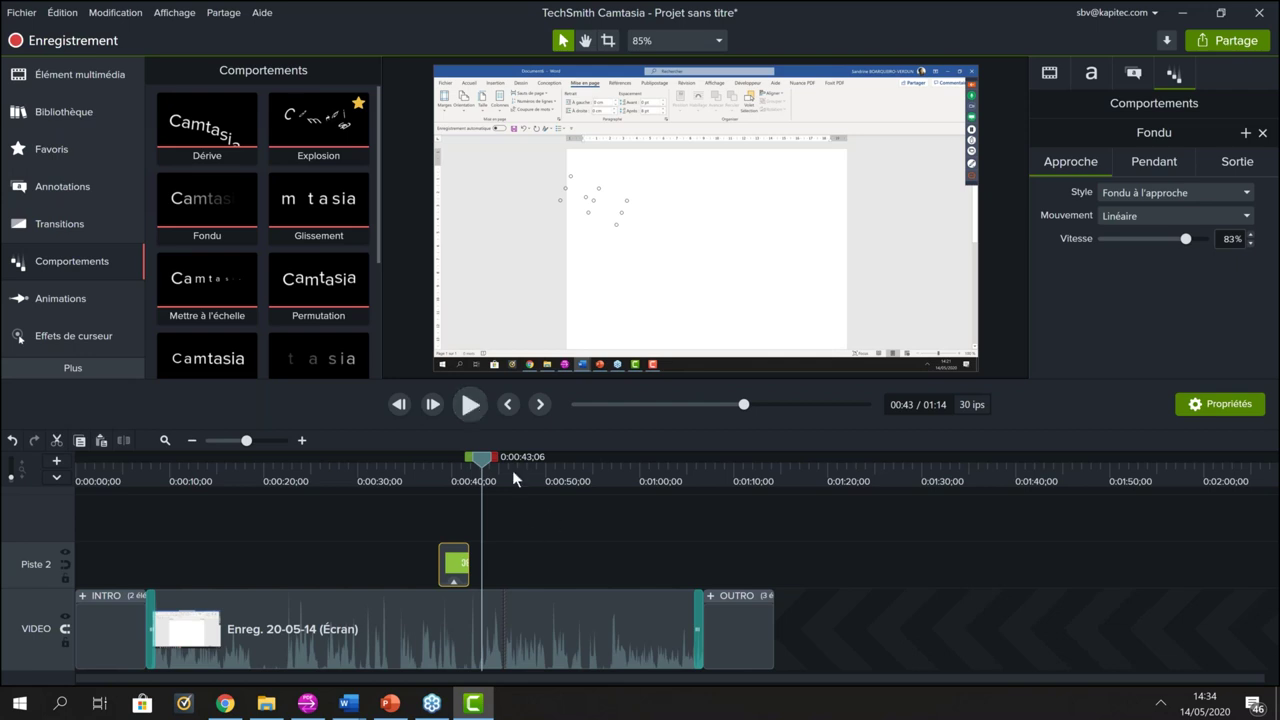
# Step: Add the favourite red sketch-motion rectangle over the Word orientation options at 0:00:53;24
pyautogui.moveTo(495, 455); pyautogui.dragTo(576, 476)
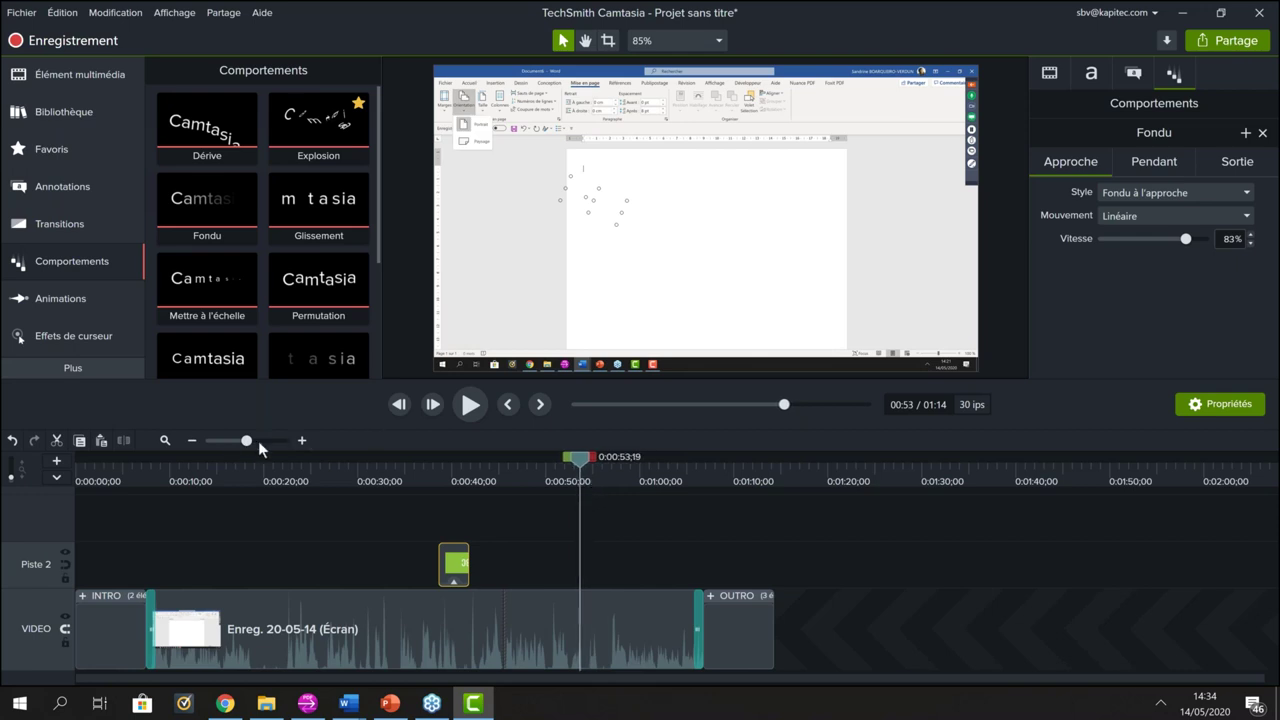
pyautogui.moveTo(248, 447); pyautogui.dragTo(252, 446)
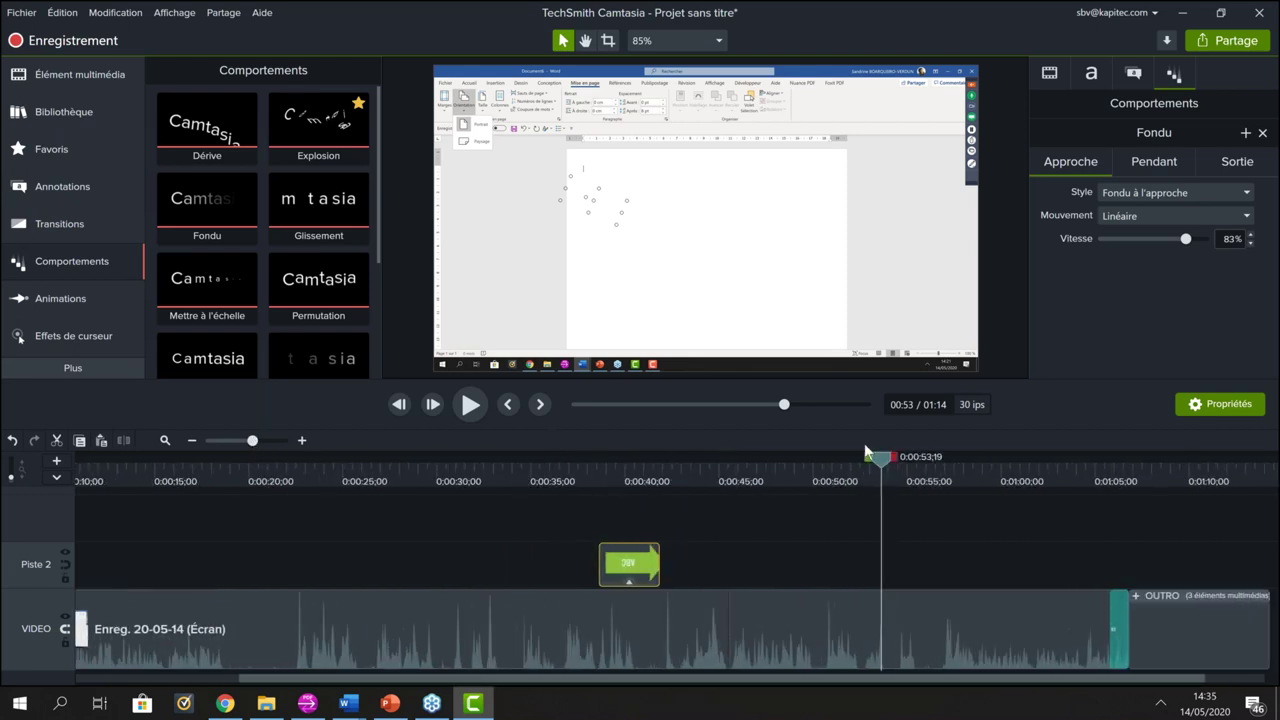
pyautogui.moveTo(885, 462); pyautogui.dragTo(888, 462)
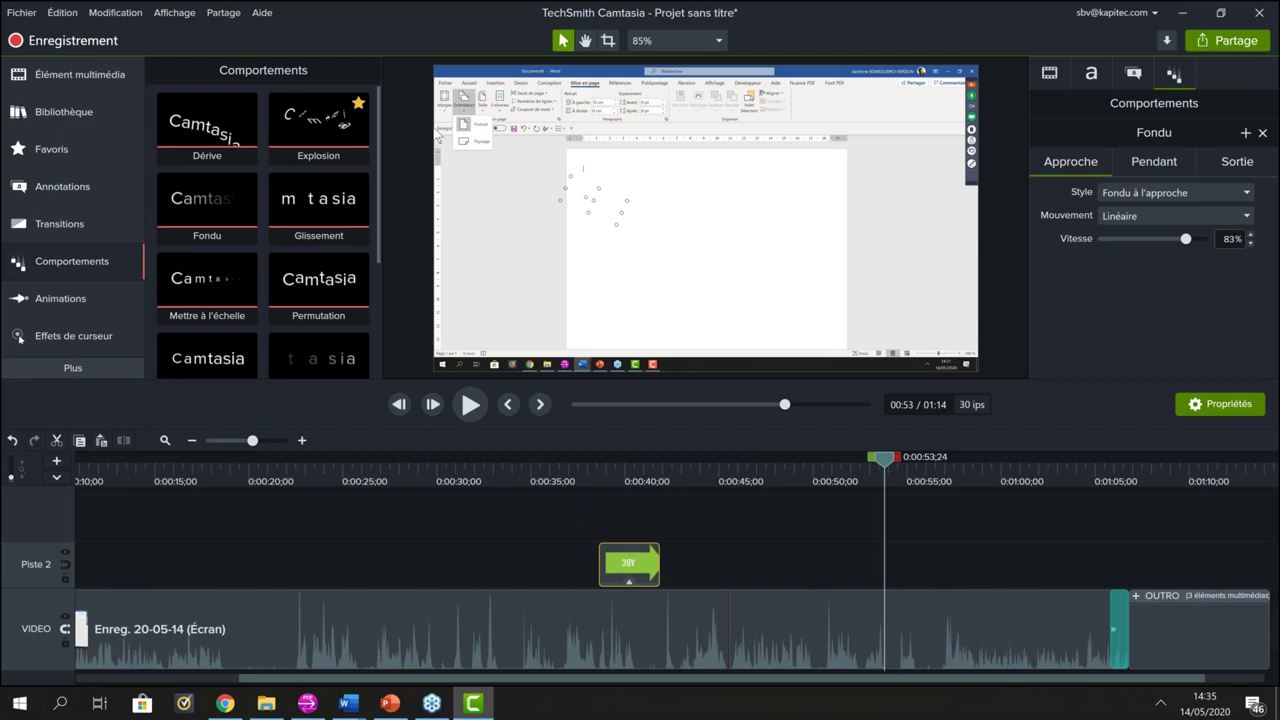
pyautogui.click(62, 186)
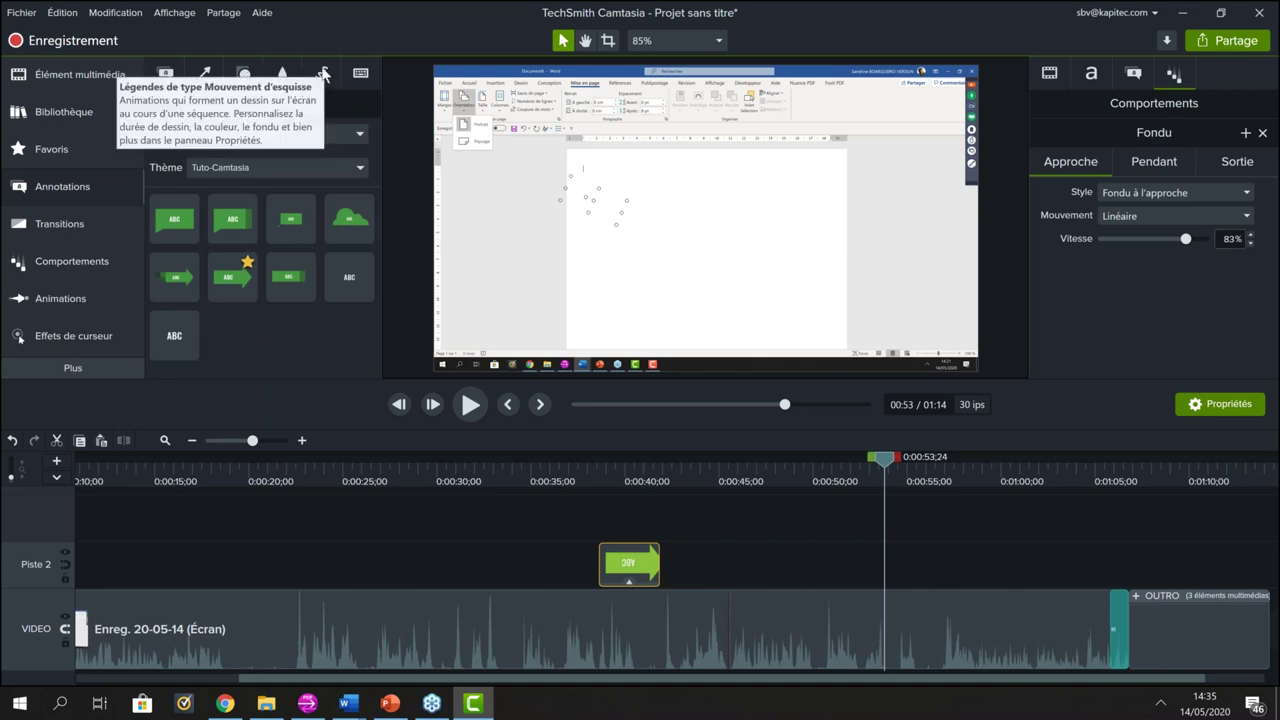
pyautogui.click(324, 73)
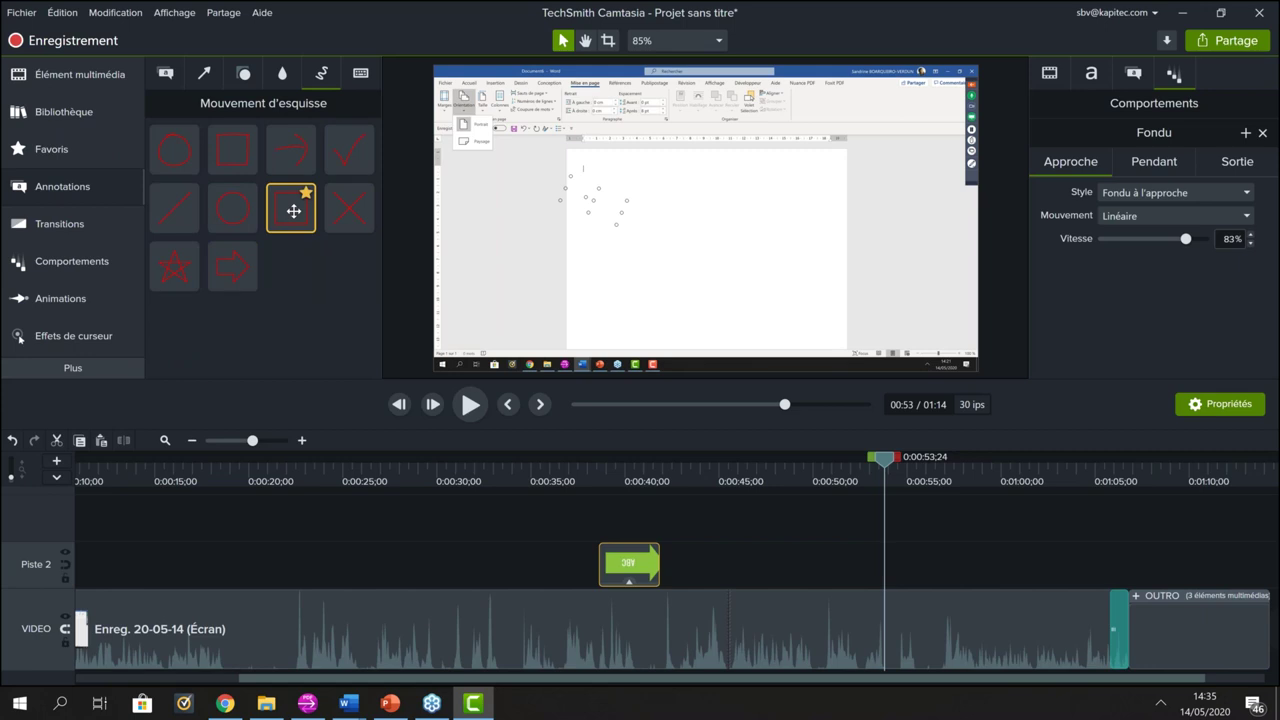
pyautogui.moveTo(294, 203); pyautogui.dragTo(737, 537)
pyautogui.moveTo(398, 164); pyautogui.dragTo(482, 140)
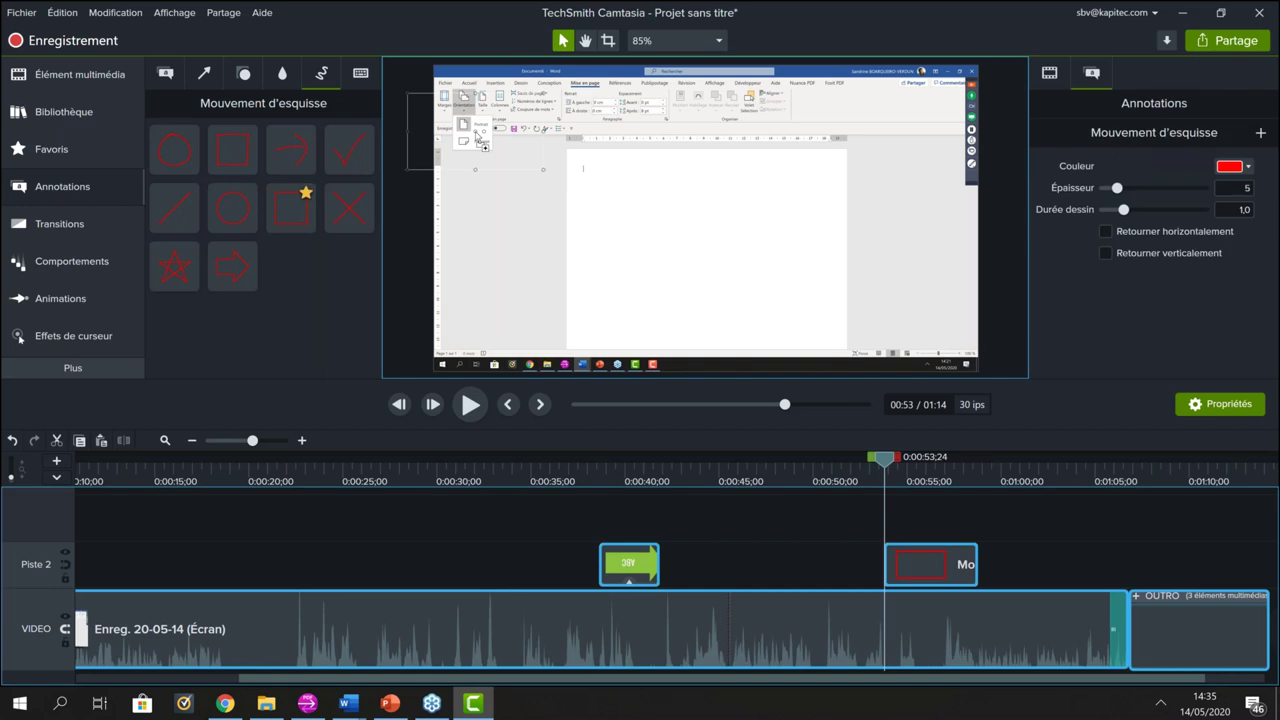
# Step: Resize the red sketch-motion rectangle to frame only the Portrait and Paysage orientation options
pyautogui.click(884, 458)
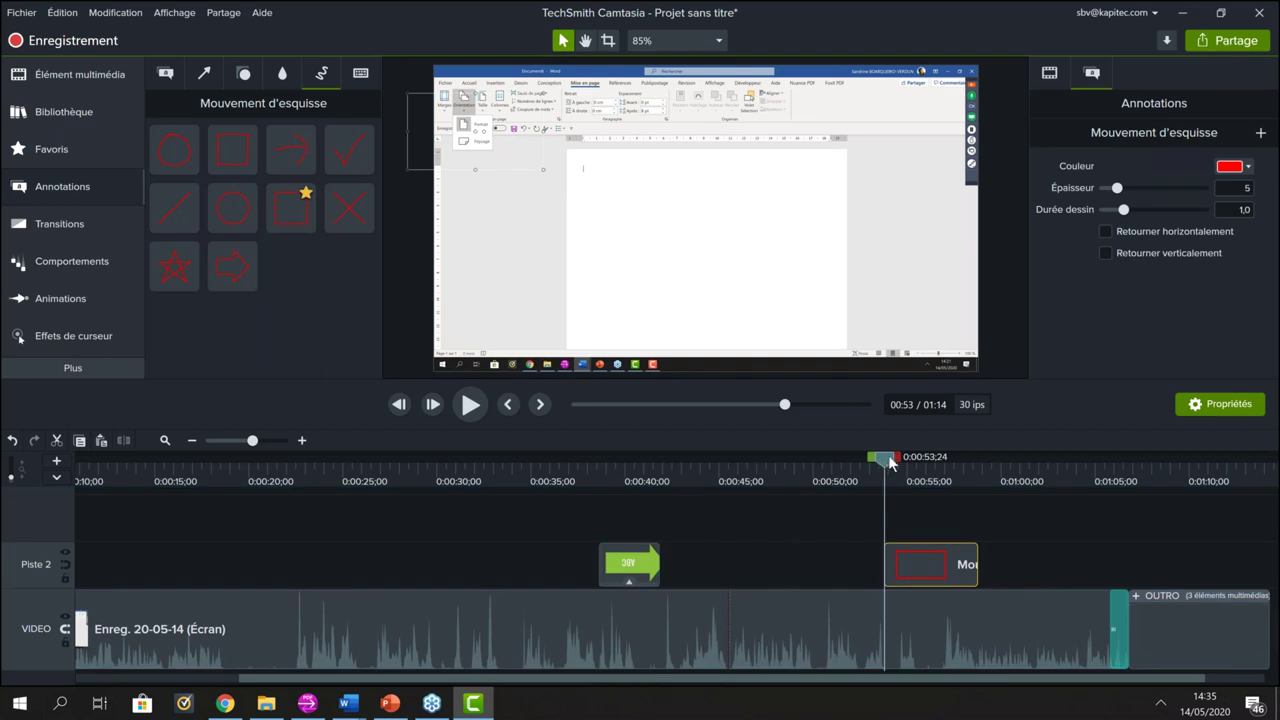
pyautogui.moveTo(908, 462)
pyautogui.mouseDown()
pyautogui.moveTo(926, 460)
pyautogui.moveTo(915, 460)
pyautogui.mouseUp()
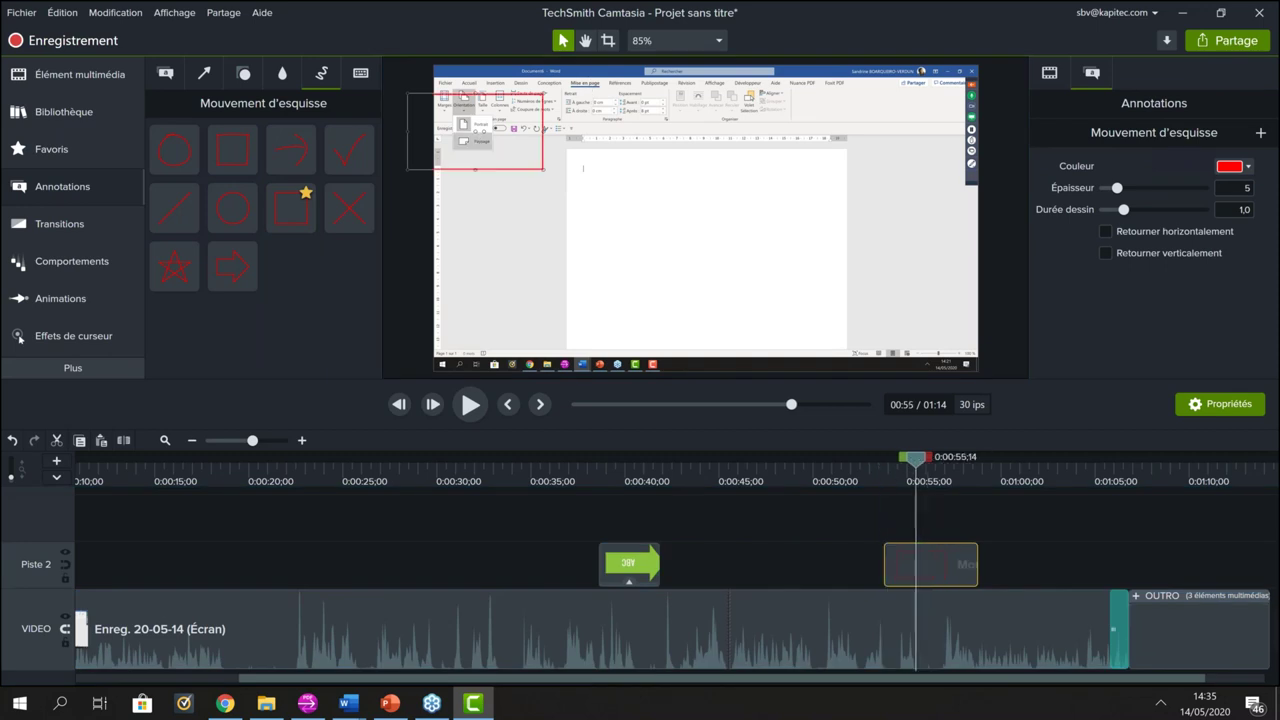
pyautogui.moveTo(411, 133); pyautogui.dragTo(452, 132)
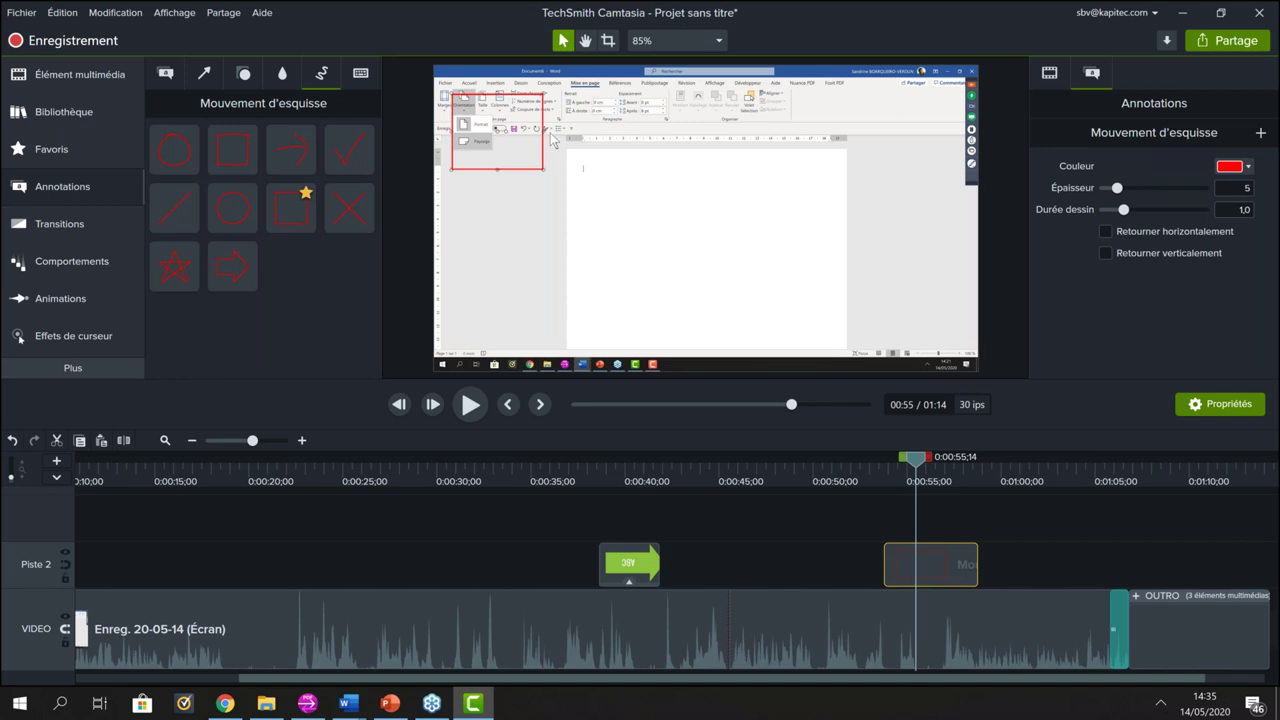
pyautogui.moveTo(543, 130)
pyautogui.mouseDown()
pyautogui.moveTo(490, 129)
pyautogui.moveTo(476, 114)
pyautogui.mouseUp()
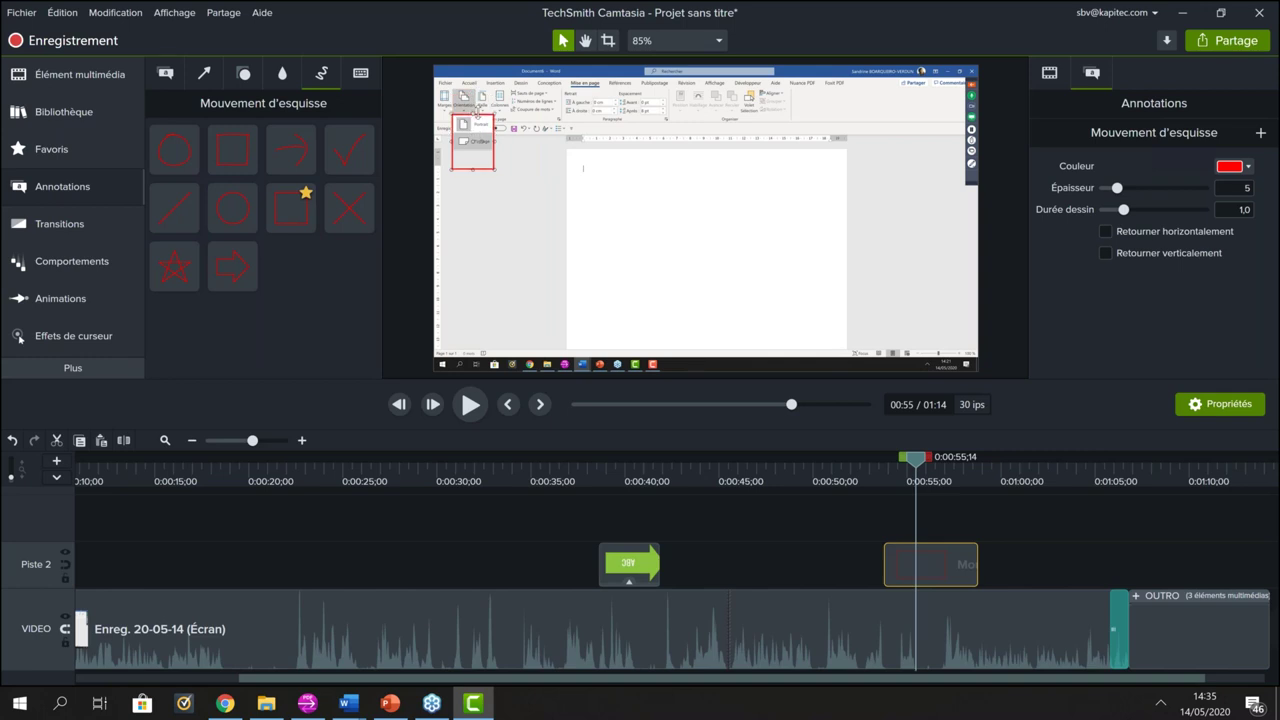
pyautogui.moveTo(473, 170); pyautogui.dragTo(473, 151)
# Step: Trim the sketch-motion rectangle on Piste 2 to end at 0:00:57;02 and return to just before its start
pyautogui.moveTo(908, 465); pyautogui.dragTo(945, 477)
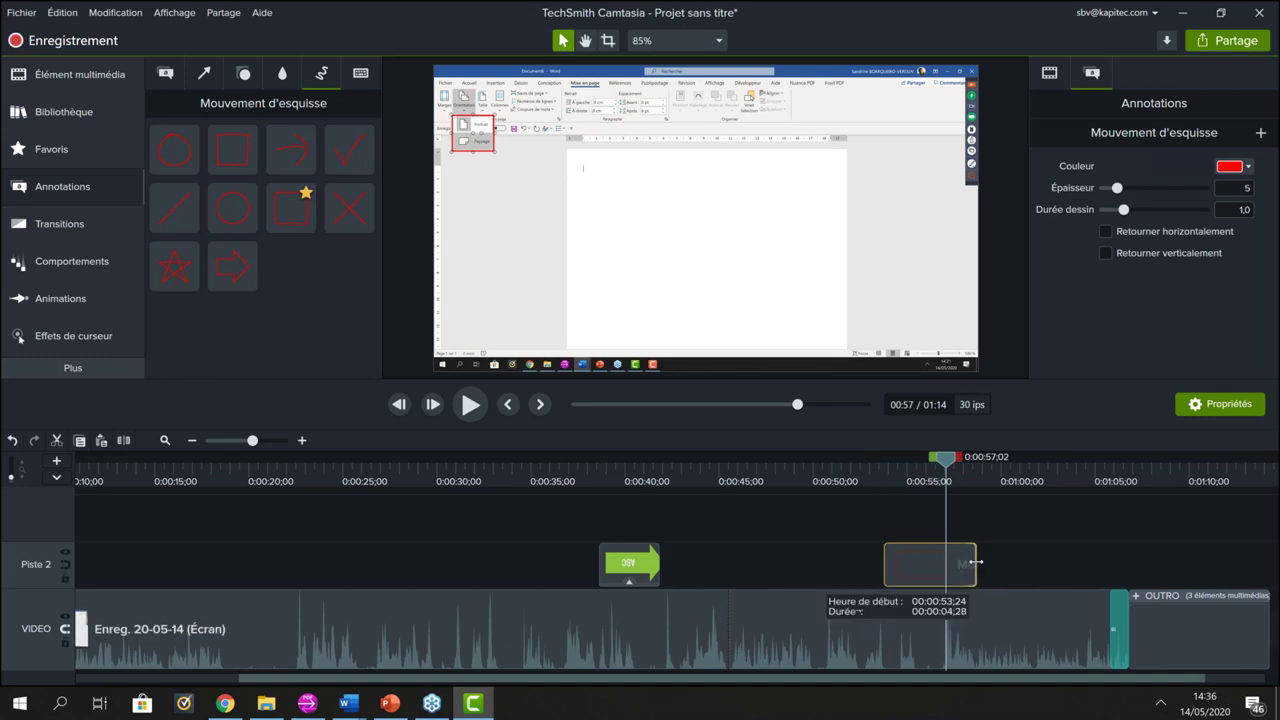
pyautogui.moveTo(975, 563); pyautogui.dragTo(945, 564)
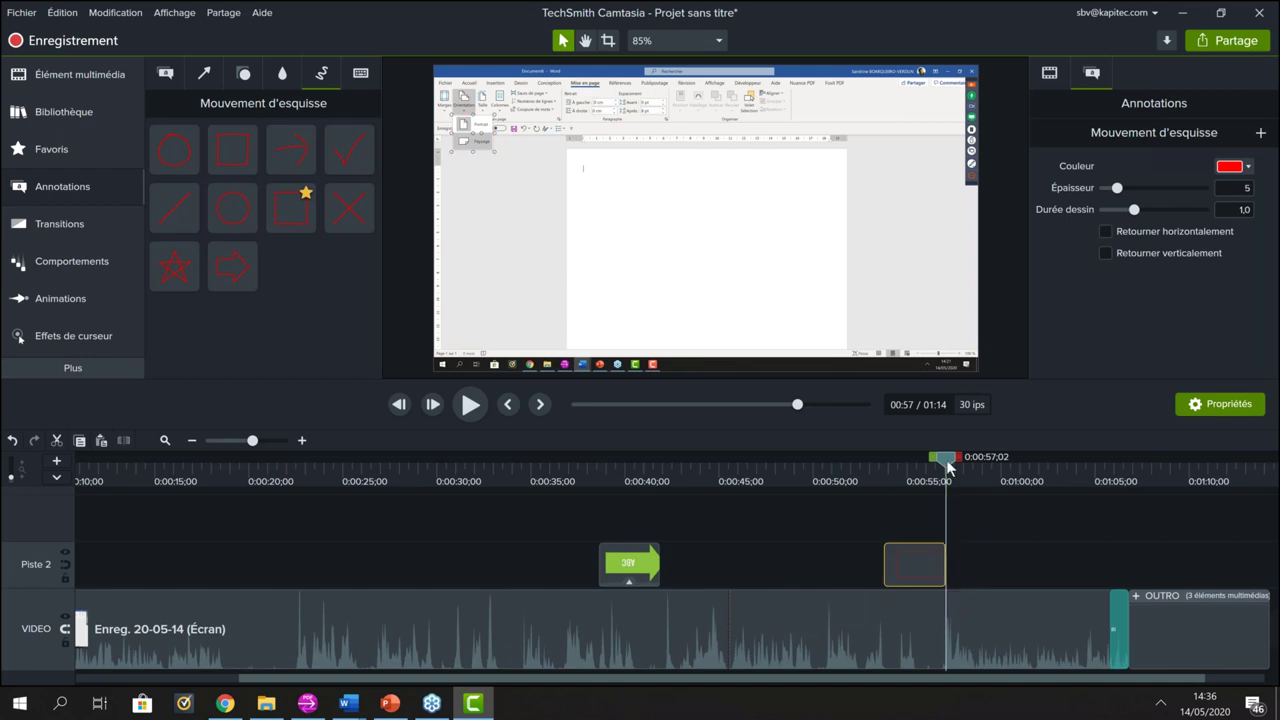
pyautogui.moveTo(940, 470); pyautogui.dragTo(866, 470)
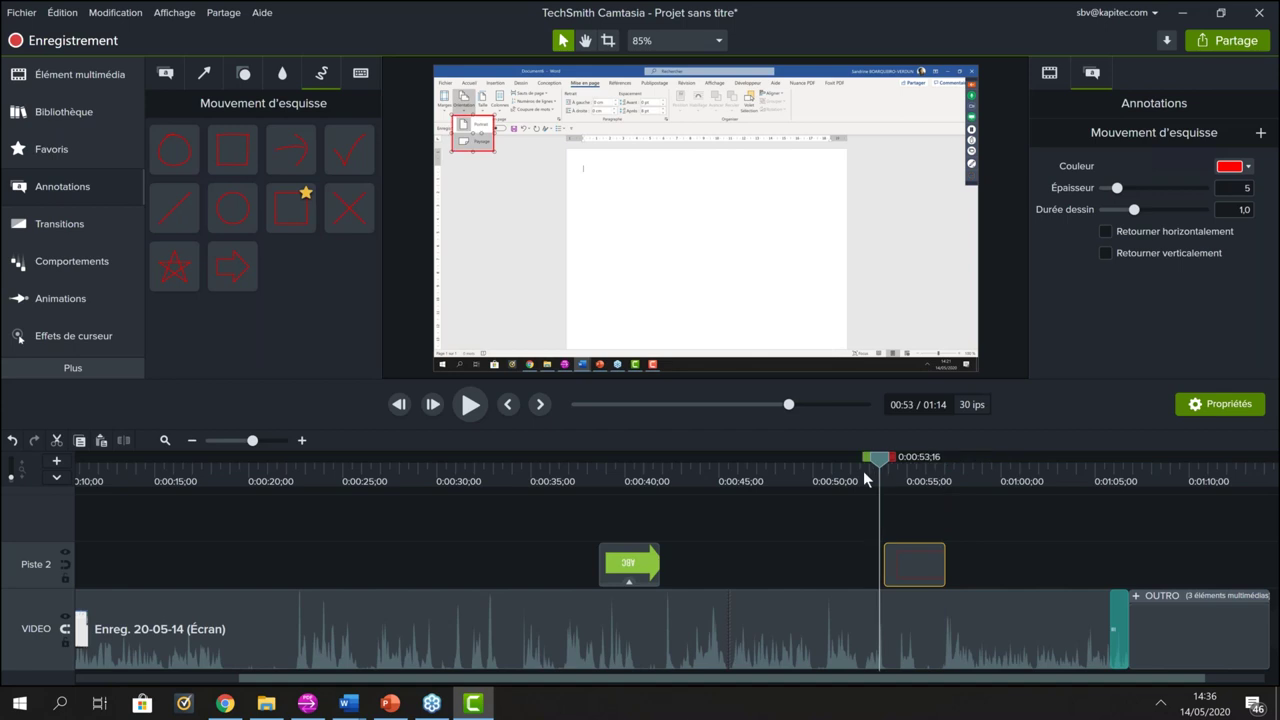
# Step: Play back the sketch-motion rectangle over the Word orientation options from 0:00:53;16
pyautogui.click(472, 405)
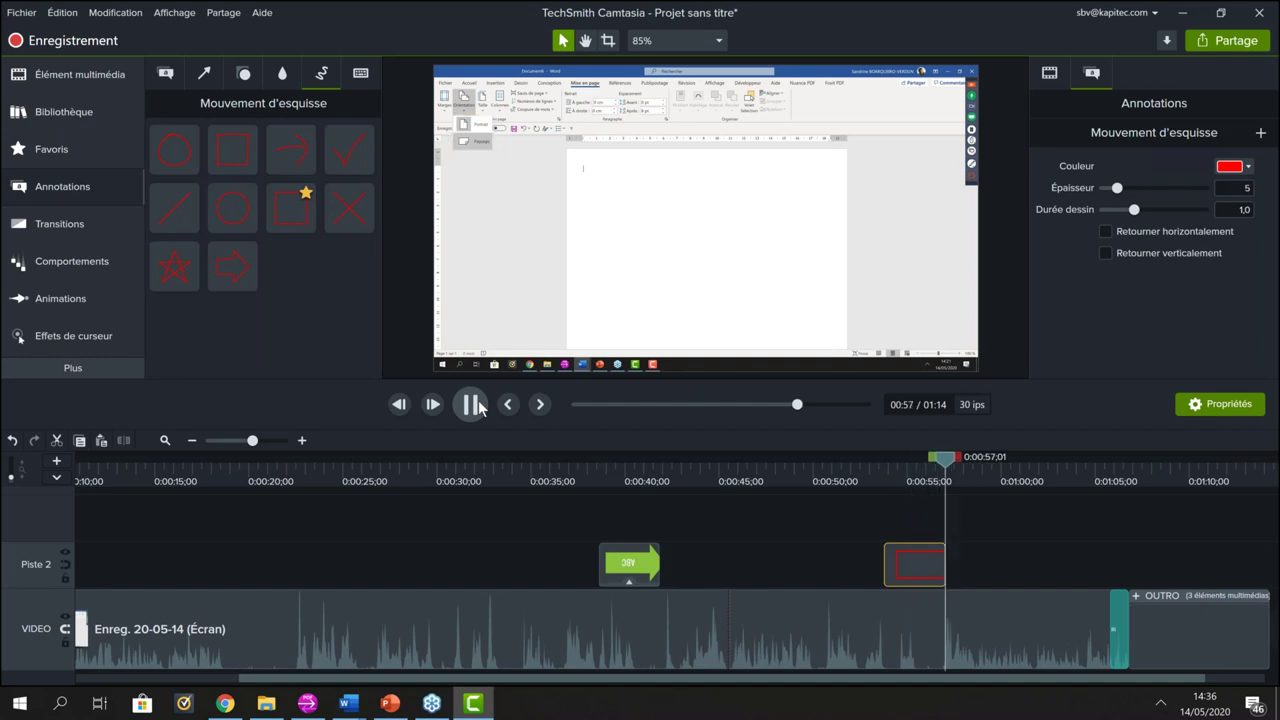
pyautogui.click(482, 410)
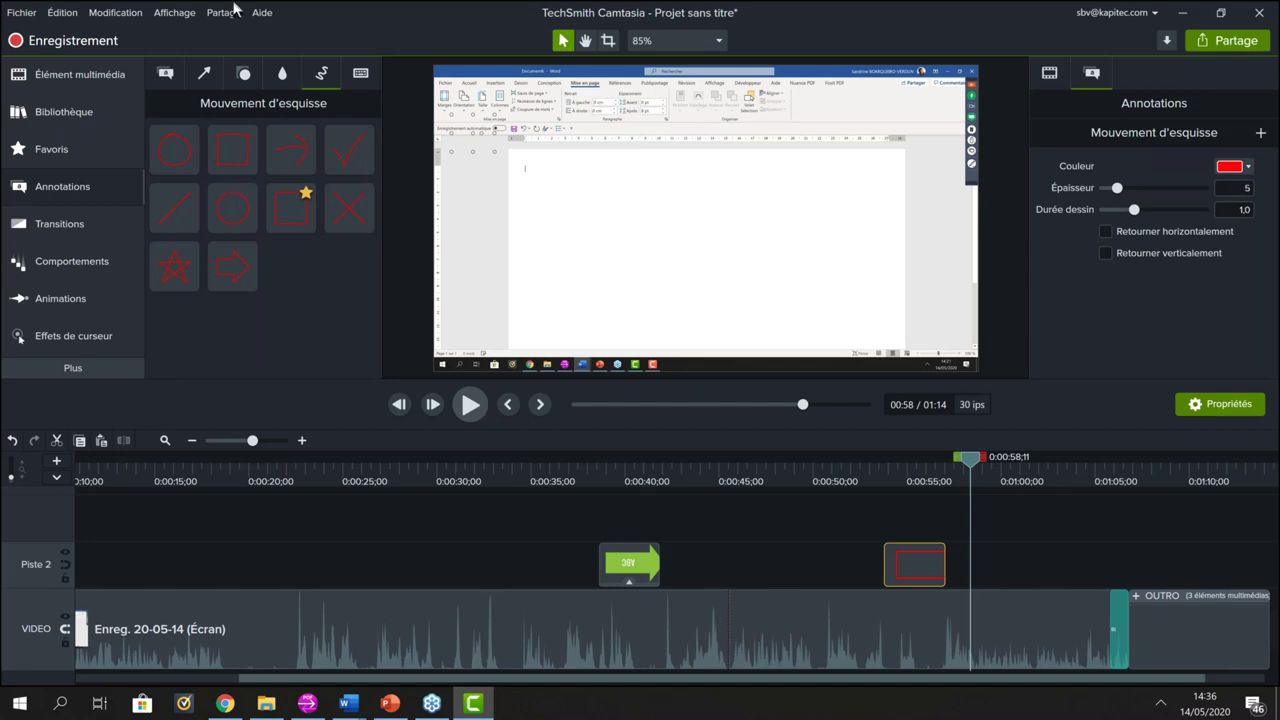
# Step: Mark the red sketch-motion circle as a favourite annotation and check it among the favourites
pyautogui.click(42, 148)
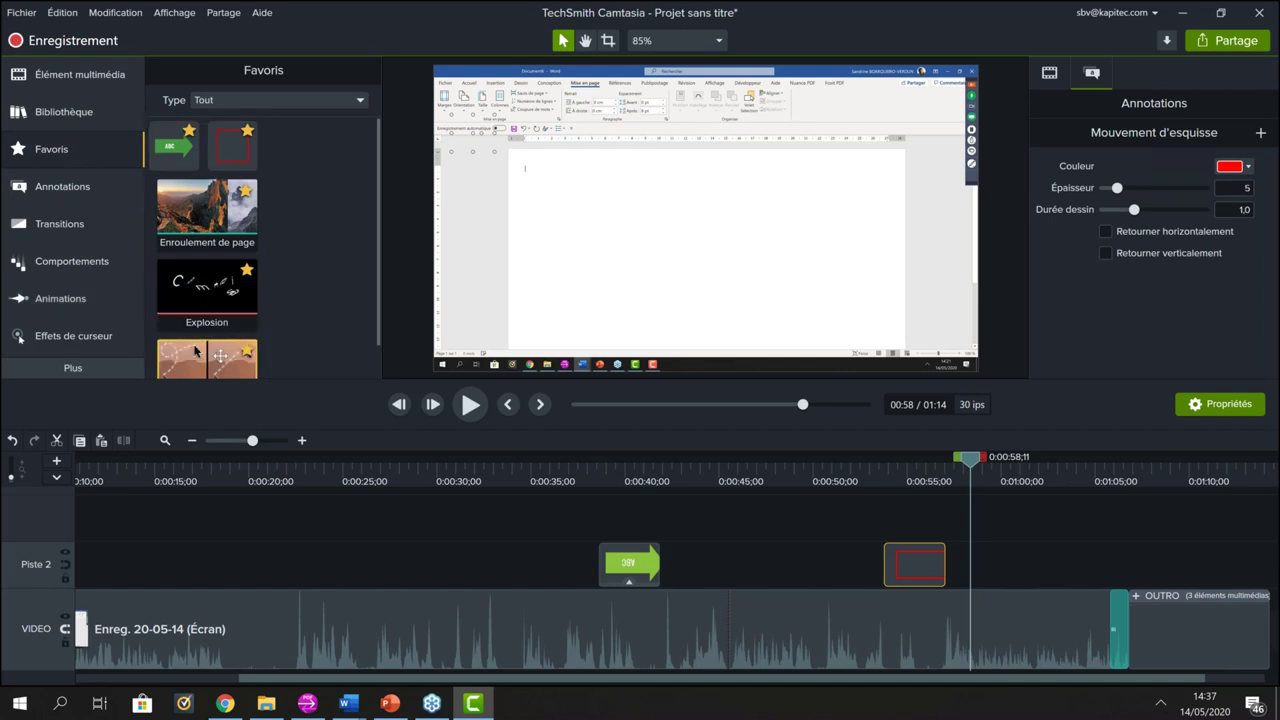
pyautogui.click(71, 195)
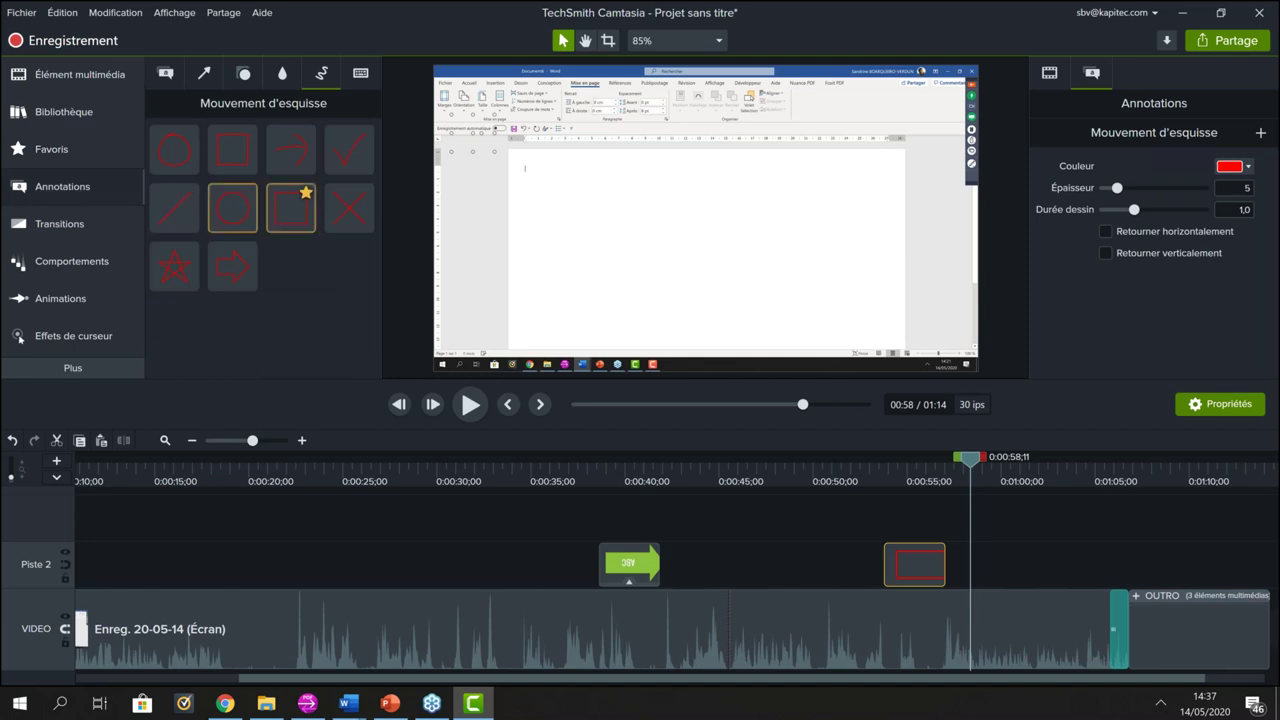
pyautogui.click(247, 194)
pyautogui.click(86, 151)
pyautogui.click(292, 146)
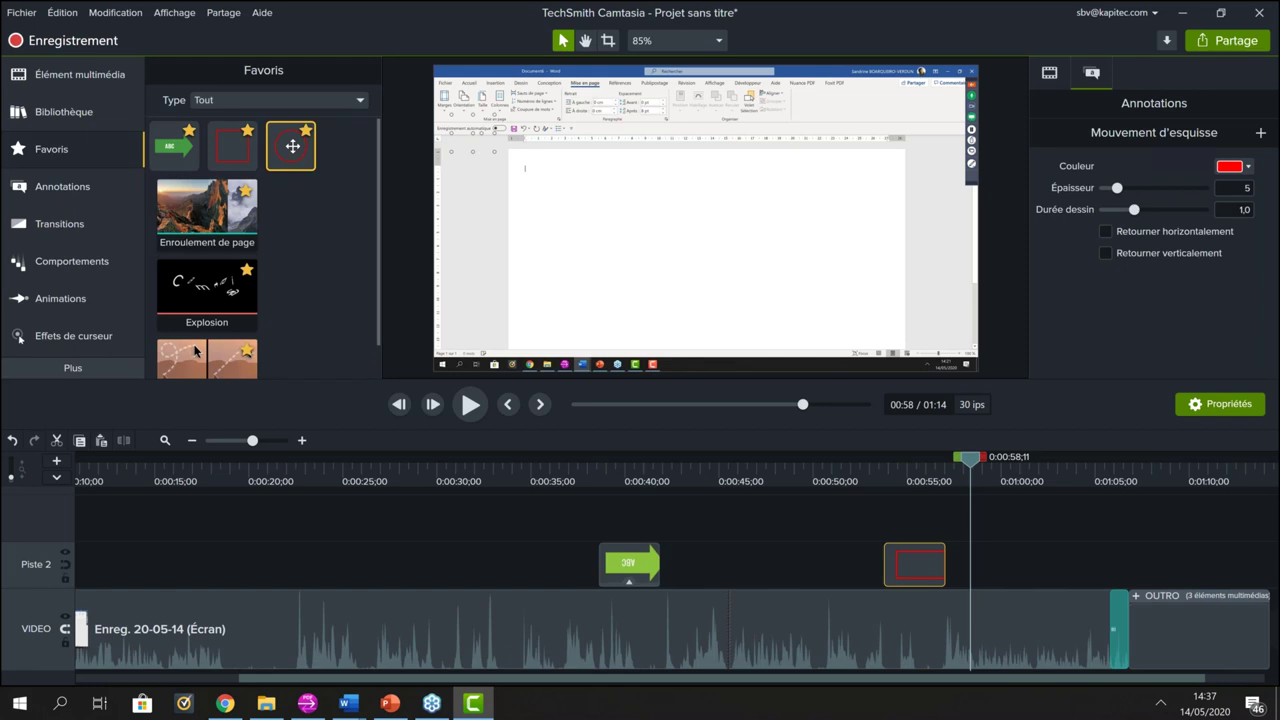
pyautogui.scroll(-2, 384, 165)
pyautogui.scroll(2, 386, 132)
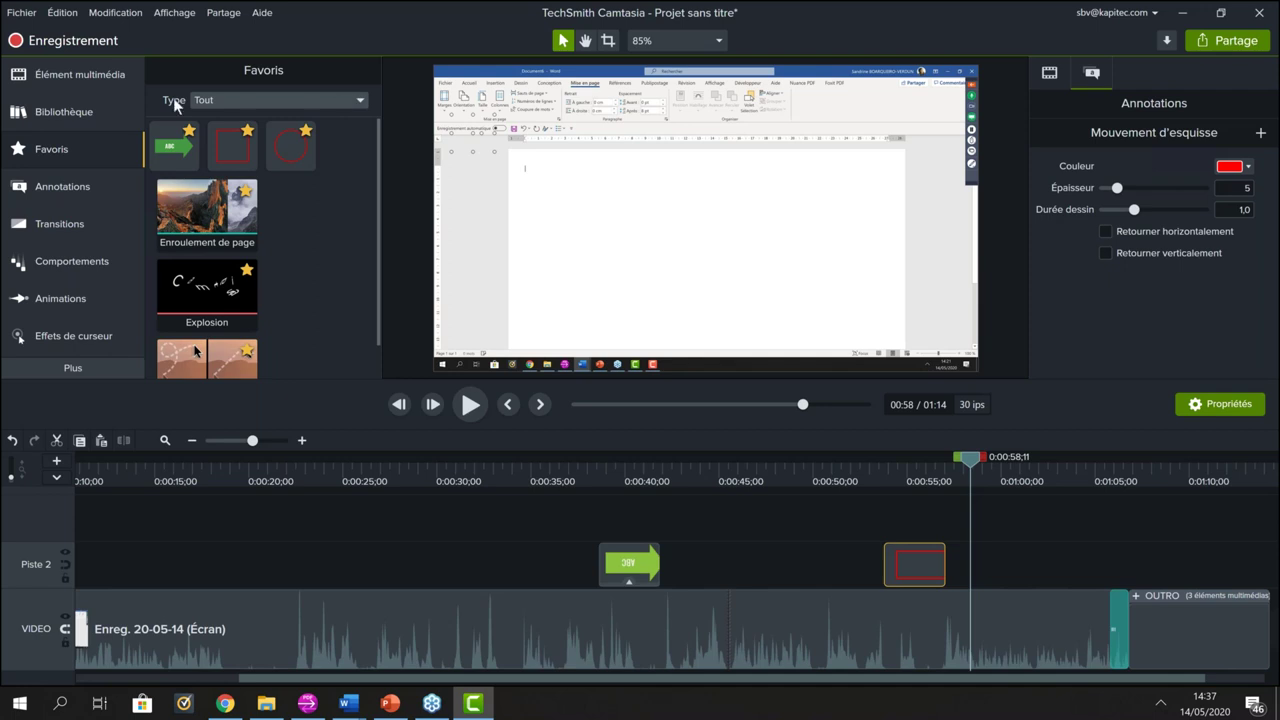
# Step: Filter the favourites by type, first to Annotations and finally to Effets de curseur
pyautogui.click(353, 99)
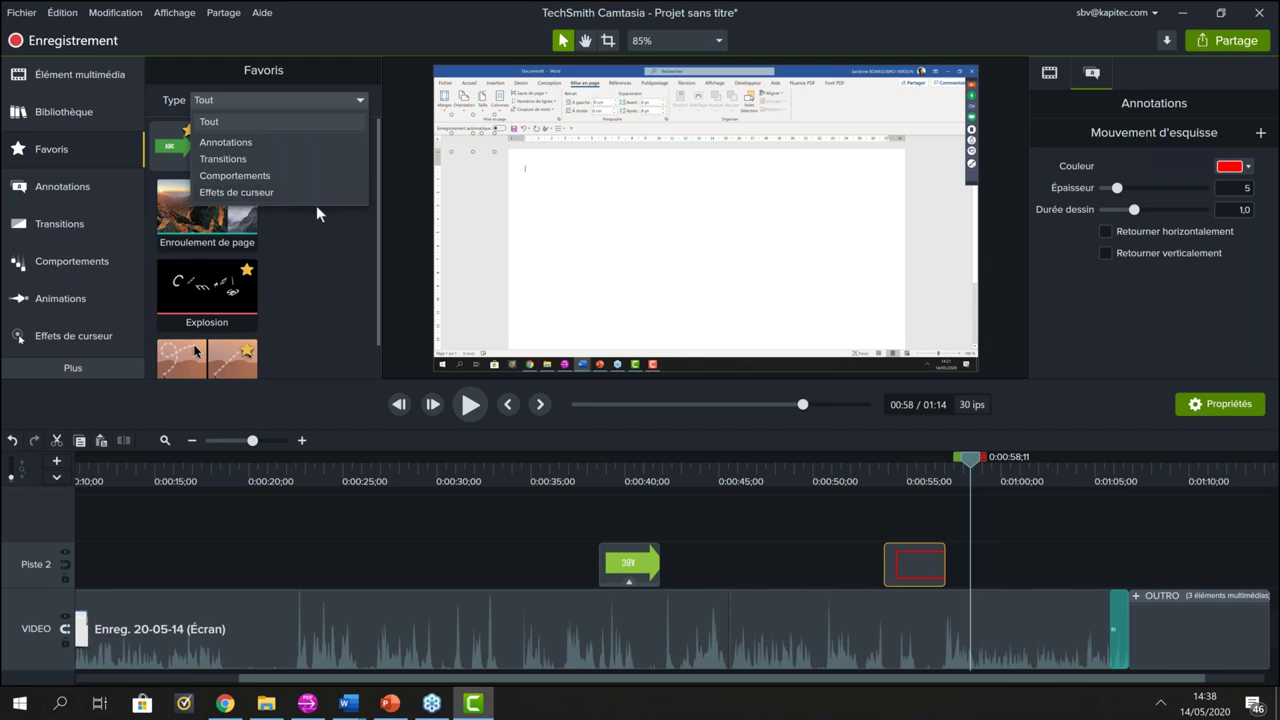
pyautogui.click(256, 142)
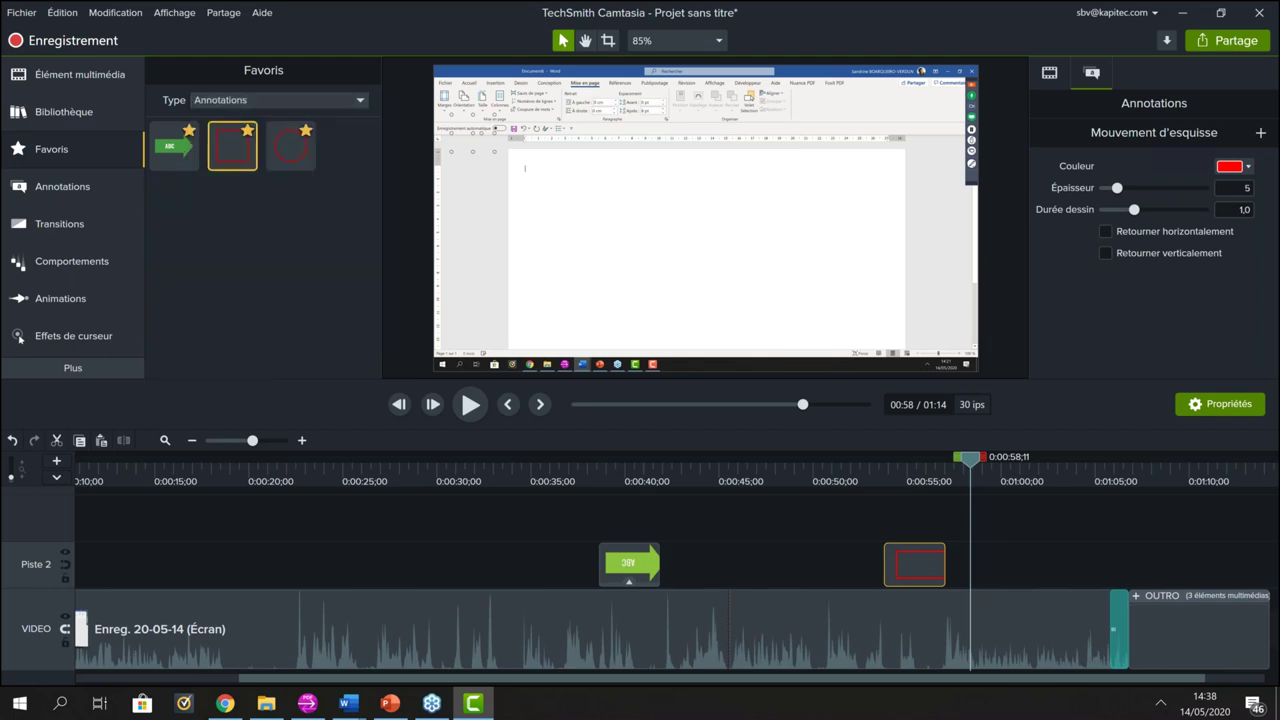
pyautogui.click(349, 102)
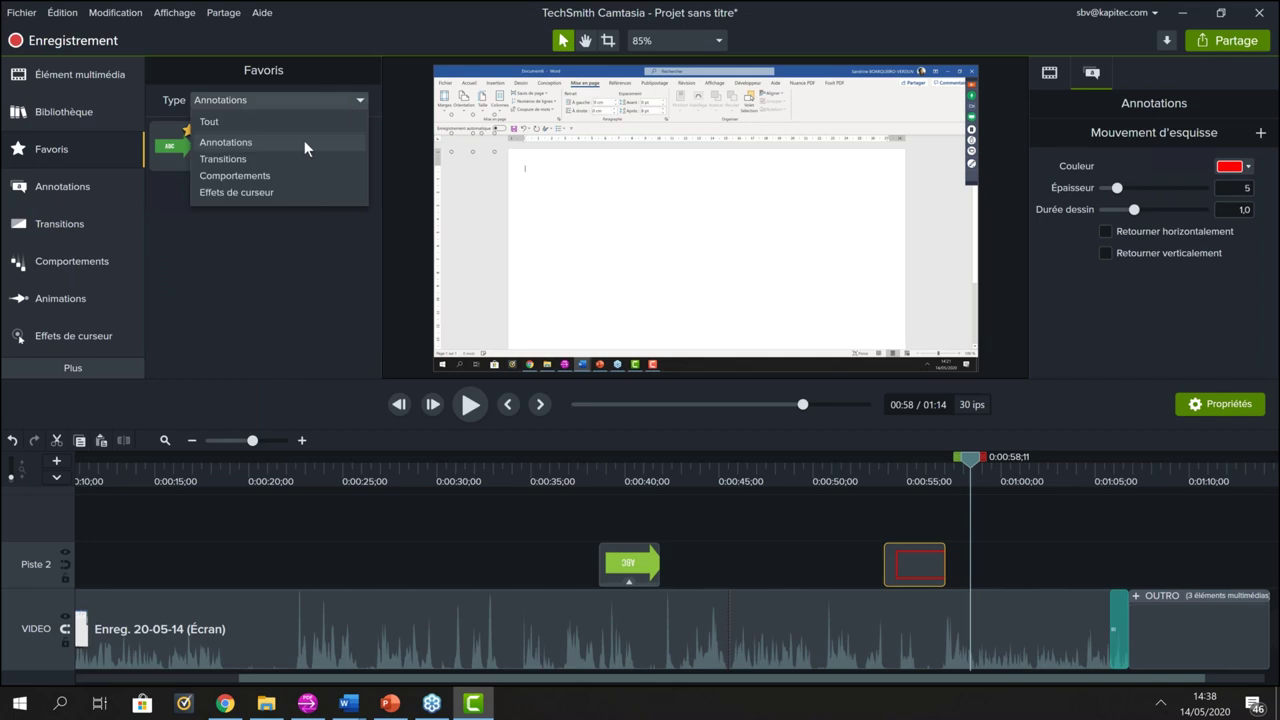
pyautogui.click(270, 190)
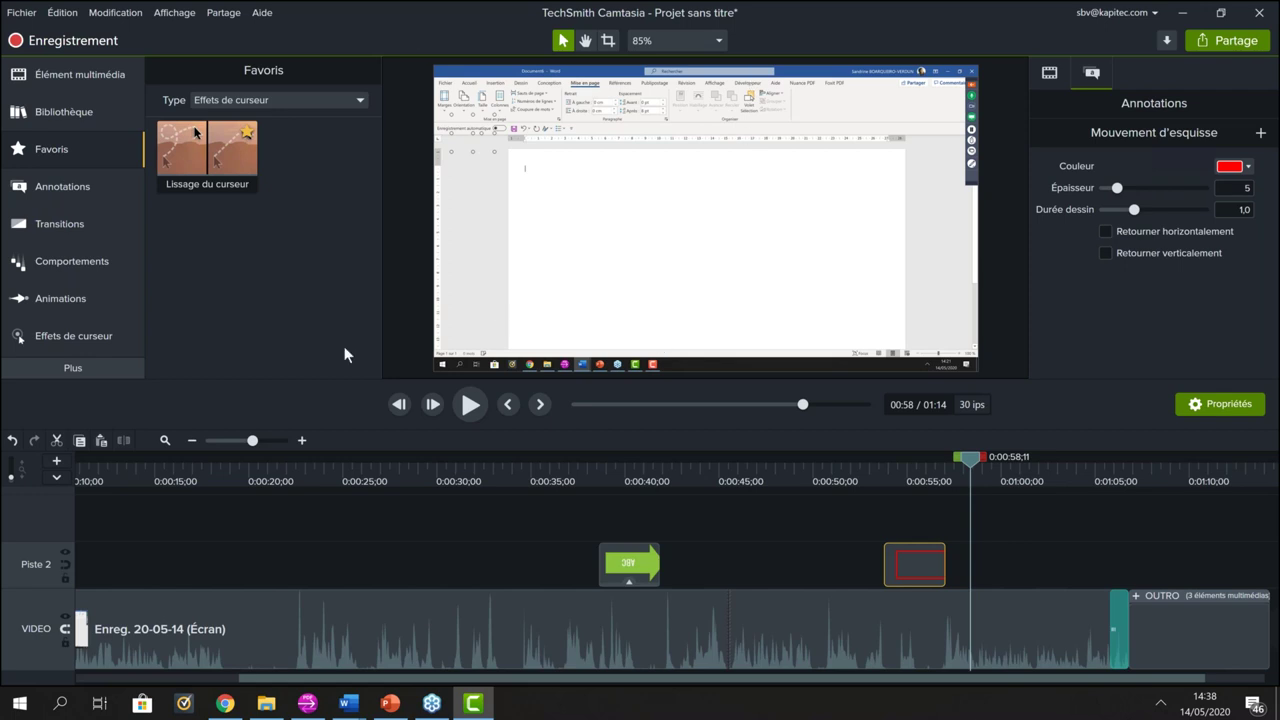
# Step: Group the screen recording on the VIDEO track with the arrow callout and sketch-motion rectangle on Piste 2
pyautogui.moveTo(252, 441); pyautogui.dragTo(248, 441)
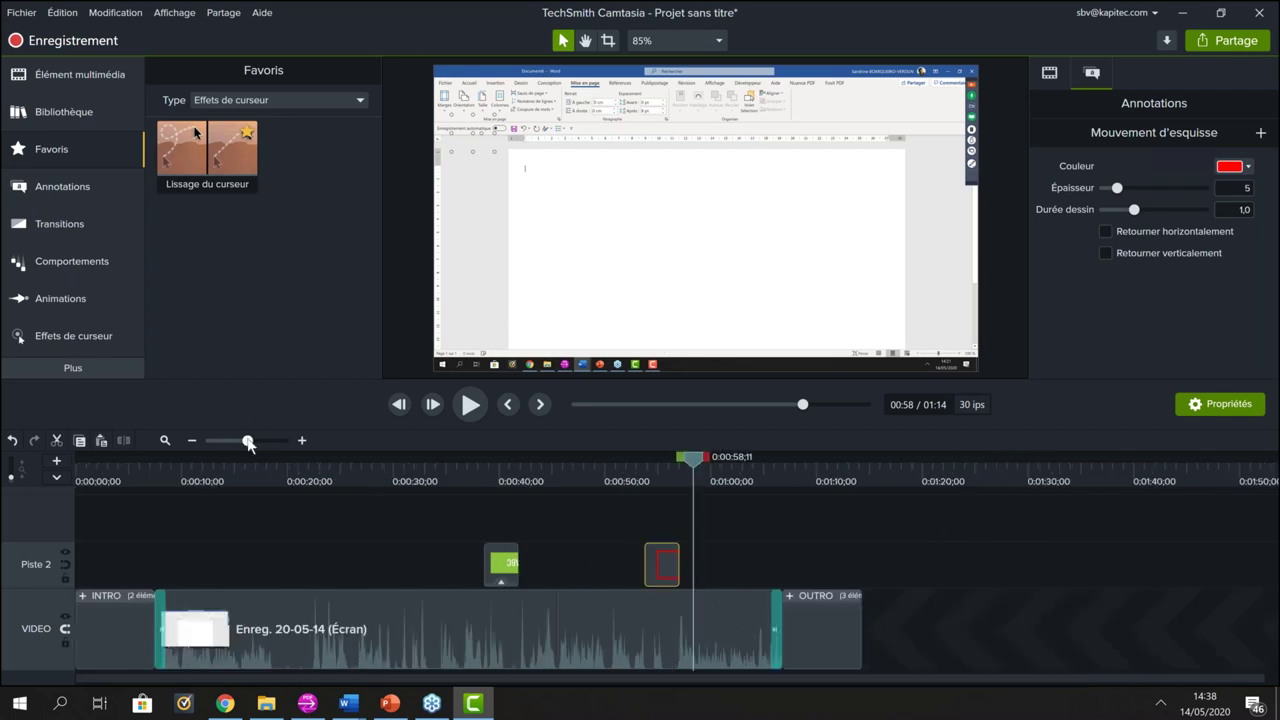
pyautogui.scroll(2, 490, 82)
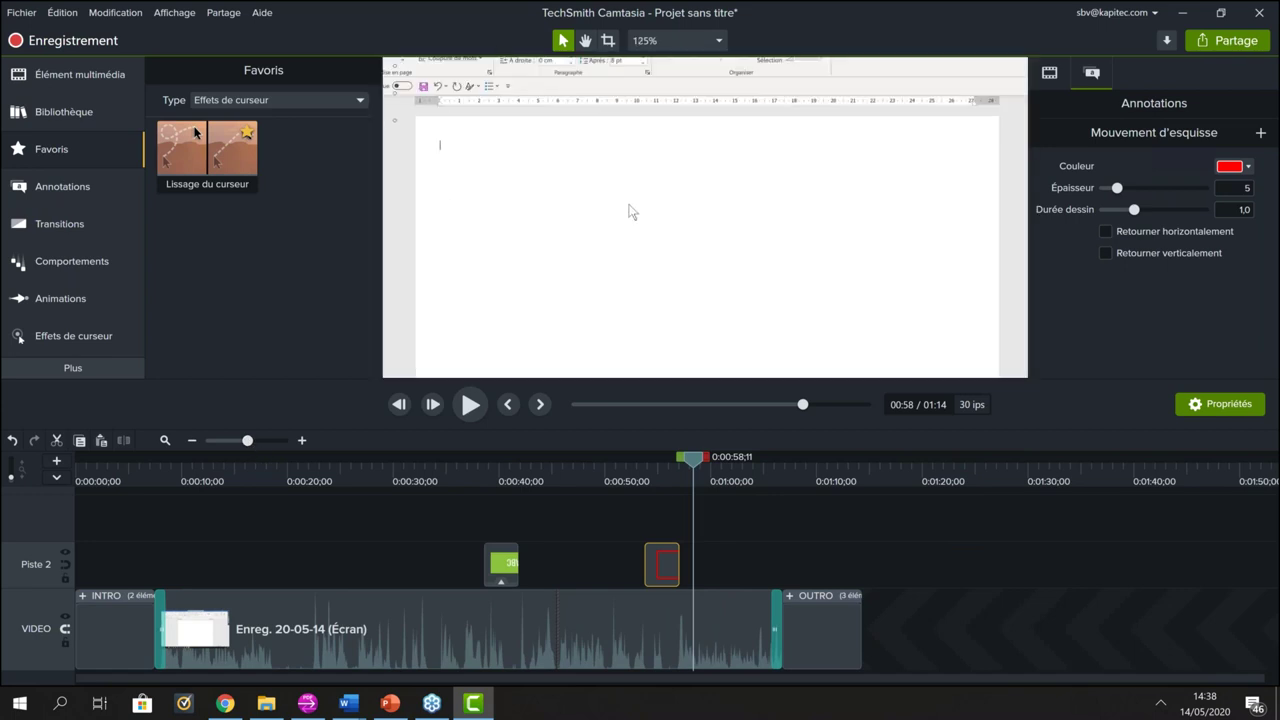
pyautogui.scroll(-3, 630, 211)
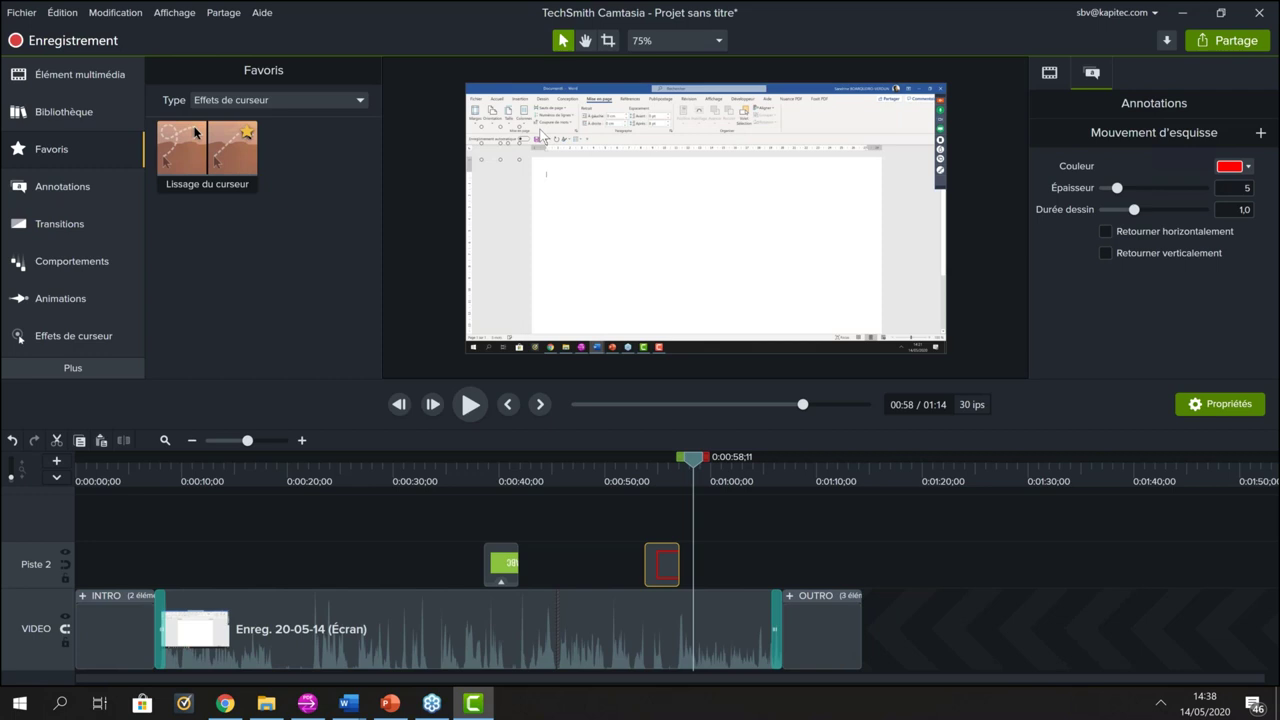
pyautogui.click(286, 624)
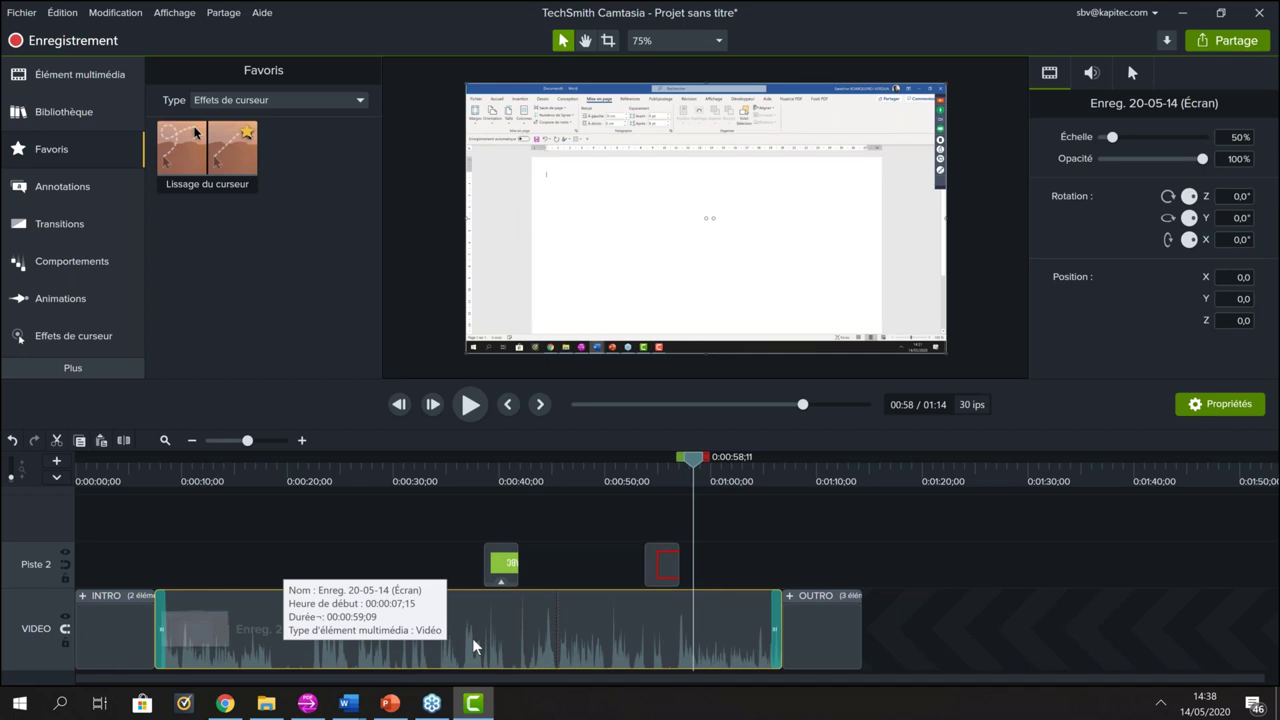
pyautogui.click(502, 565)
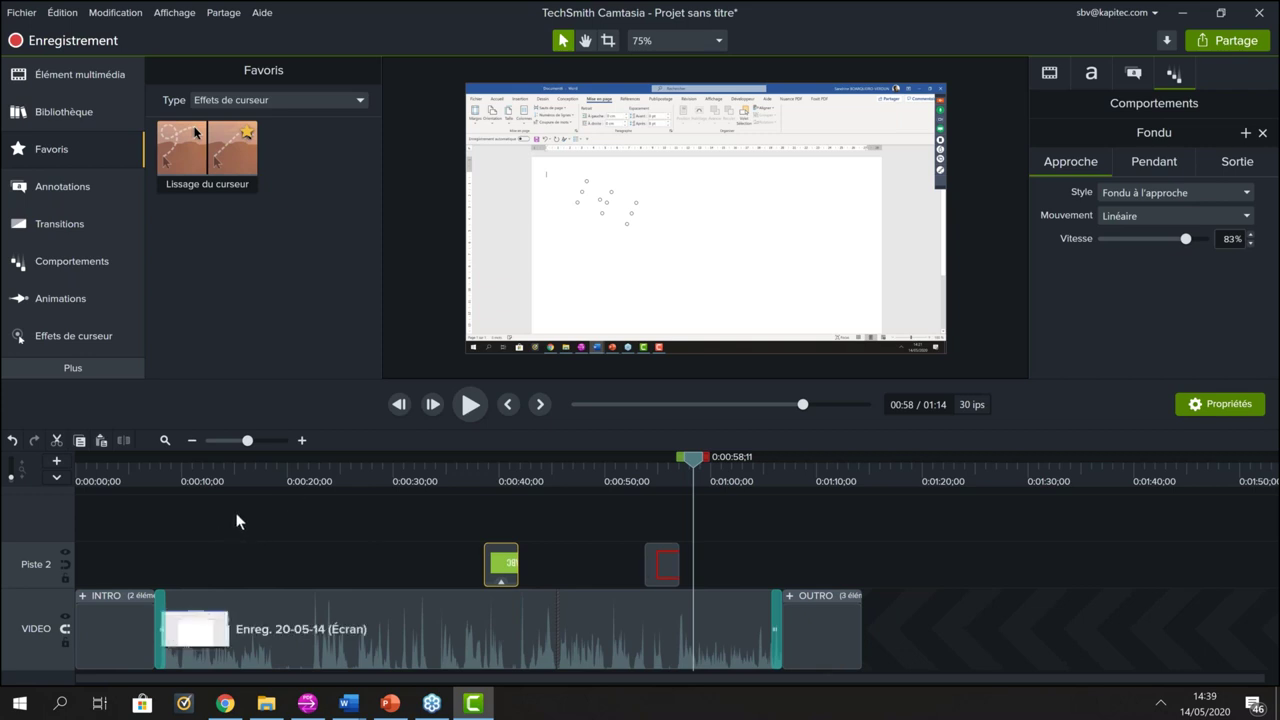
pyautogui.moveTo(237, 520); pyautogui.dragTo(595, 666)
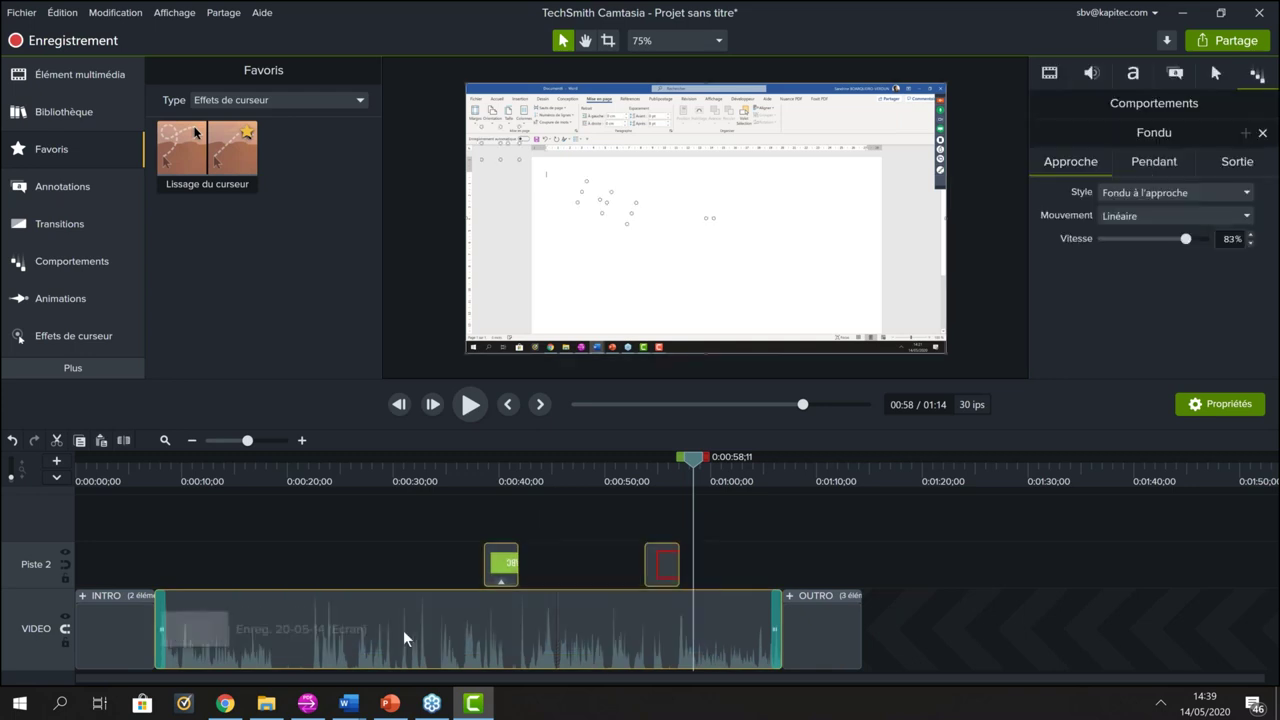
pyautogui.rightClick(660, 563)
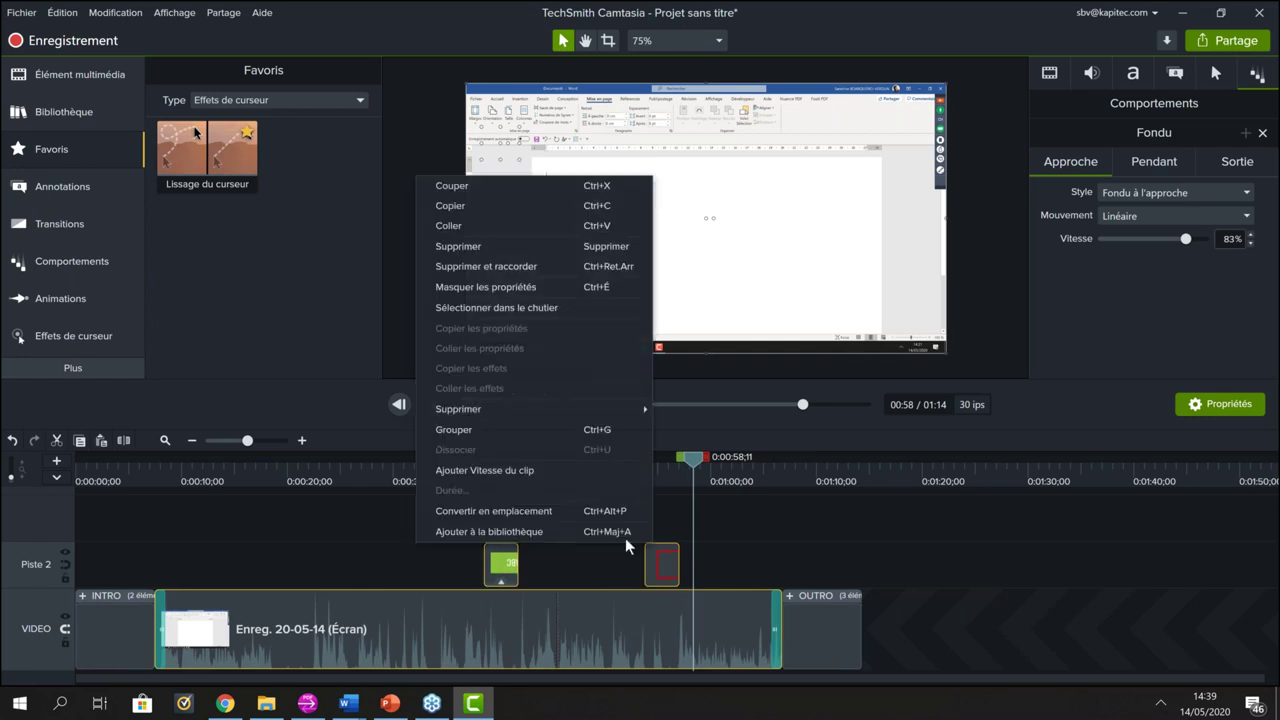
pyautogui.click(455, 430)
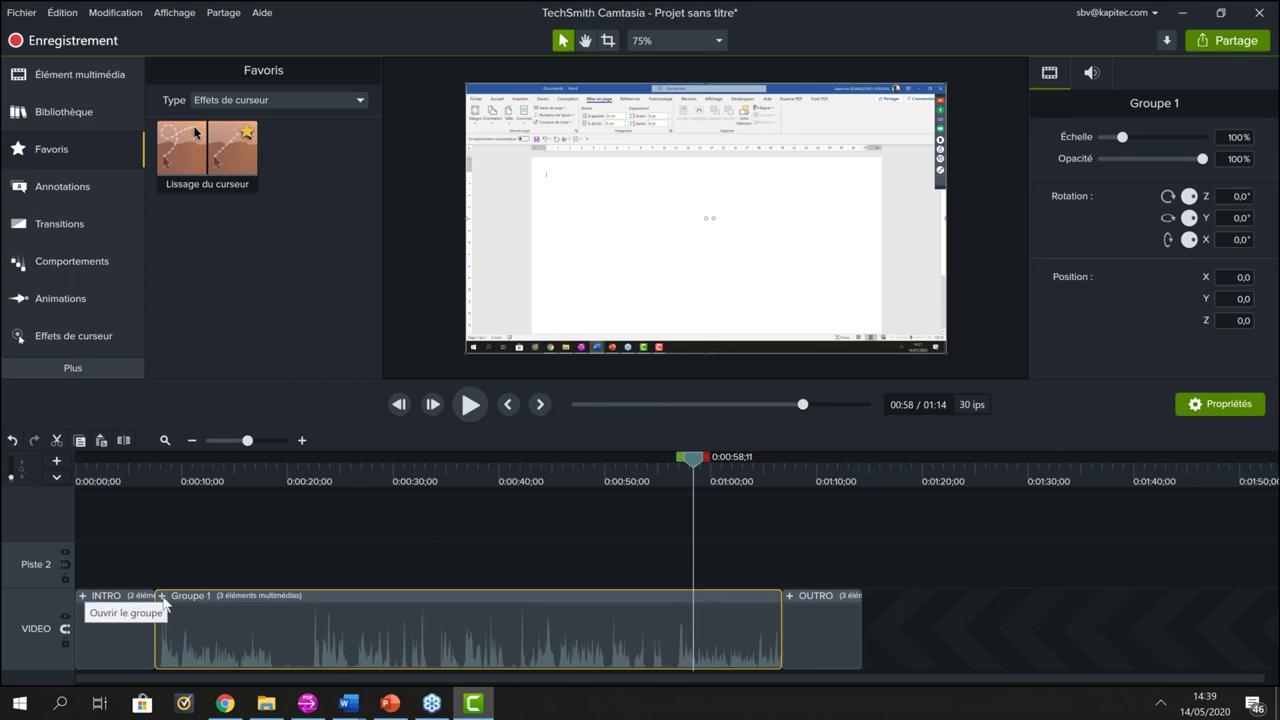
# Step: Expand the new group, place the playhead at 0:00:37;28 just before the arrow callout, and collapse the group
pyautogui.click(162, 596)
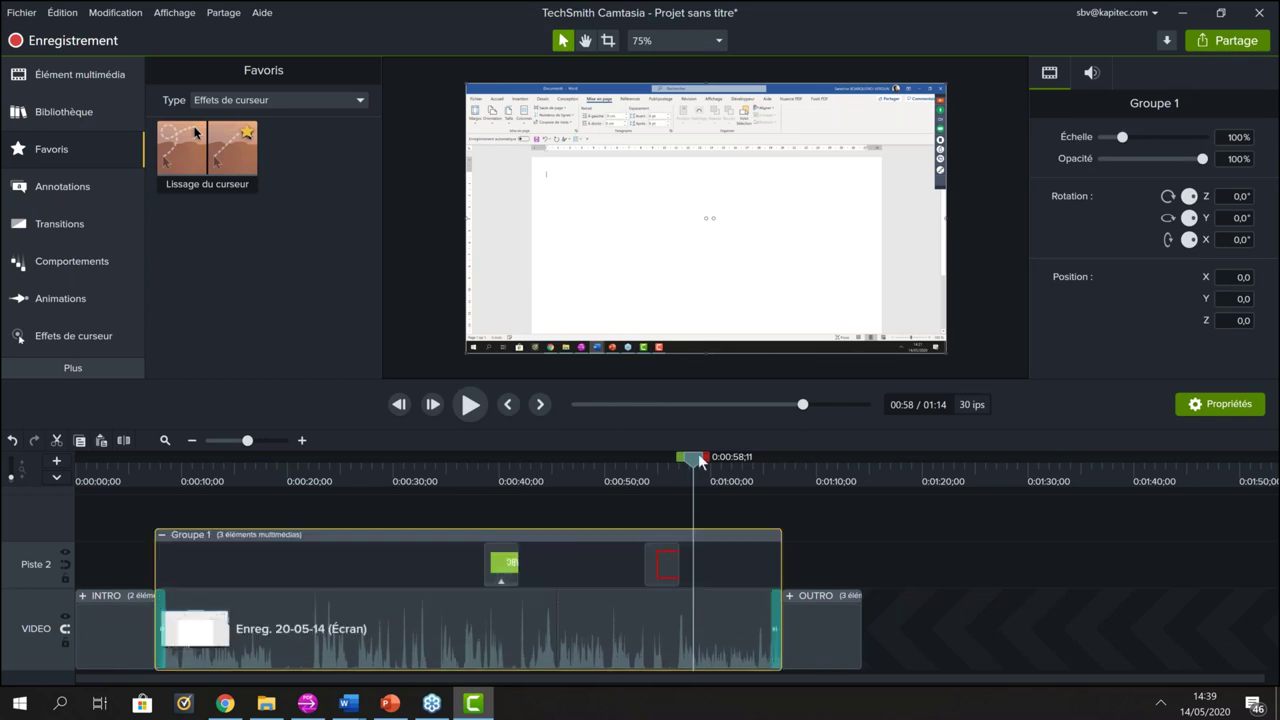
pyautogui.moveTo(514, 458); pyautogui.dragTo(485, 458)
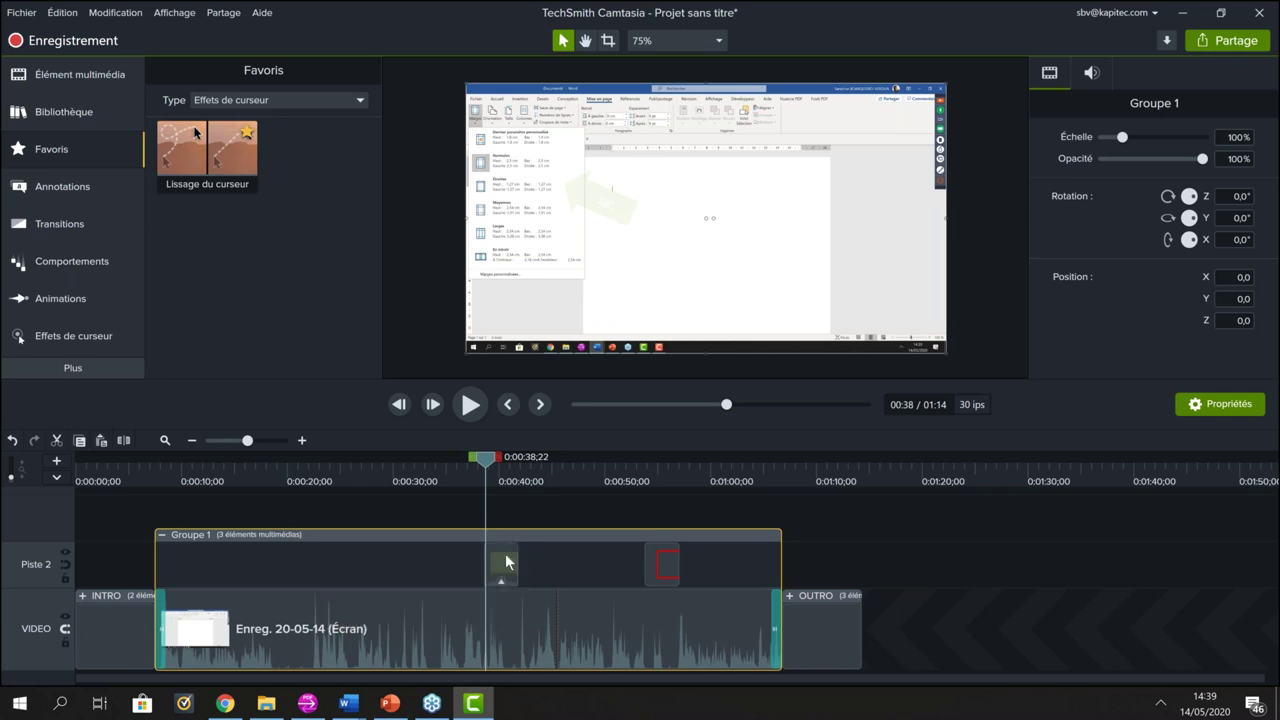
pyautogui.moveTo(483, 457); pyautogui.dragTo(476, 459)
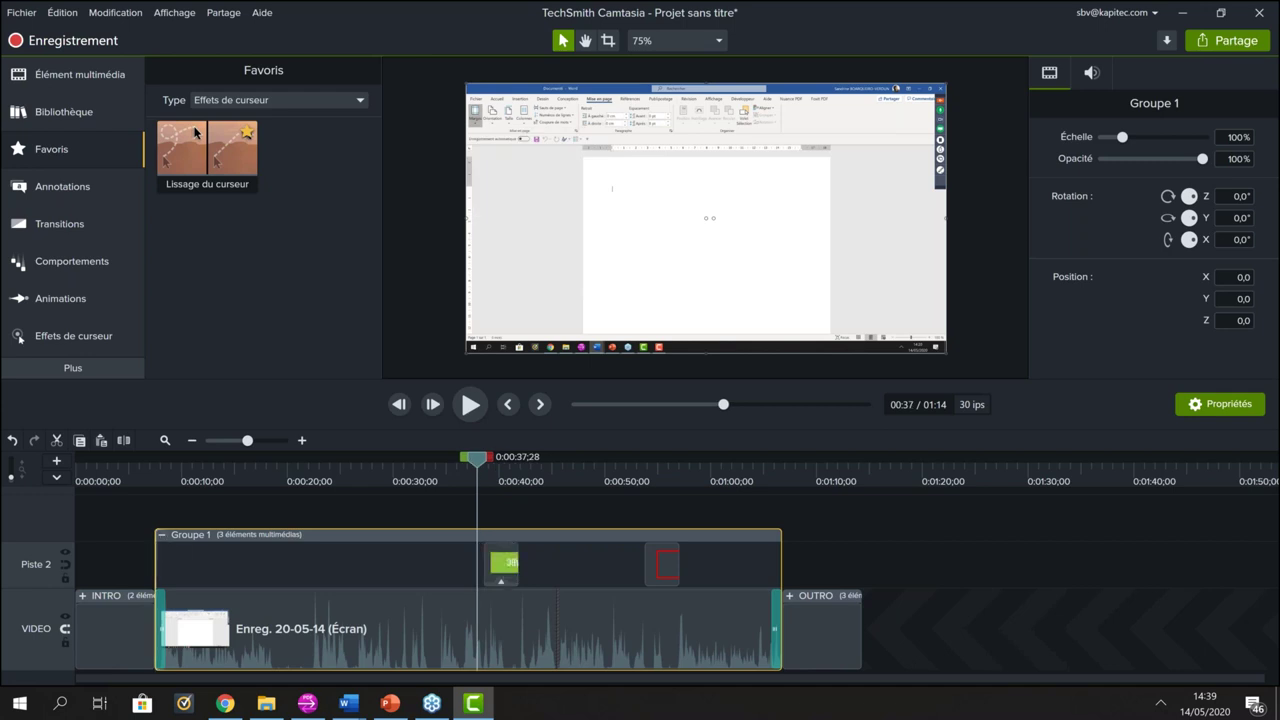
pyautogui.click(162, 535)
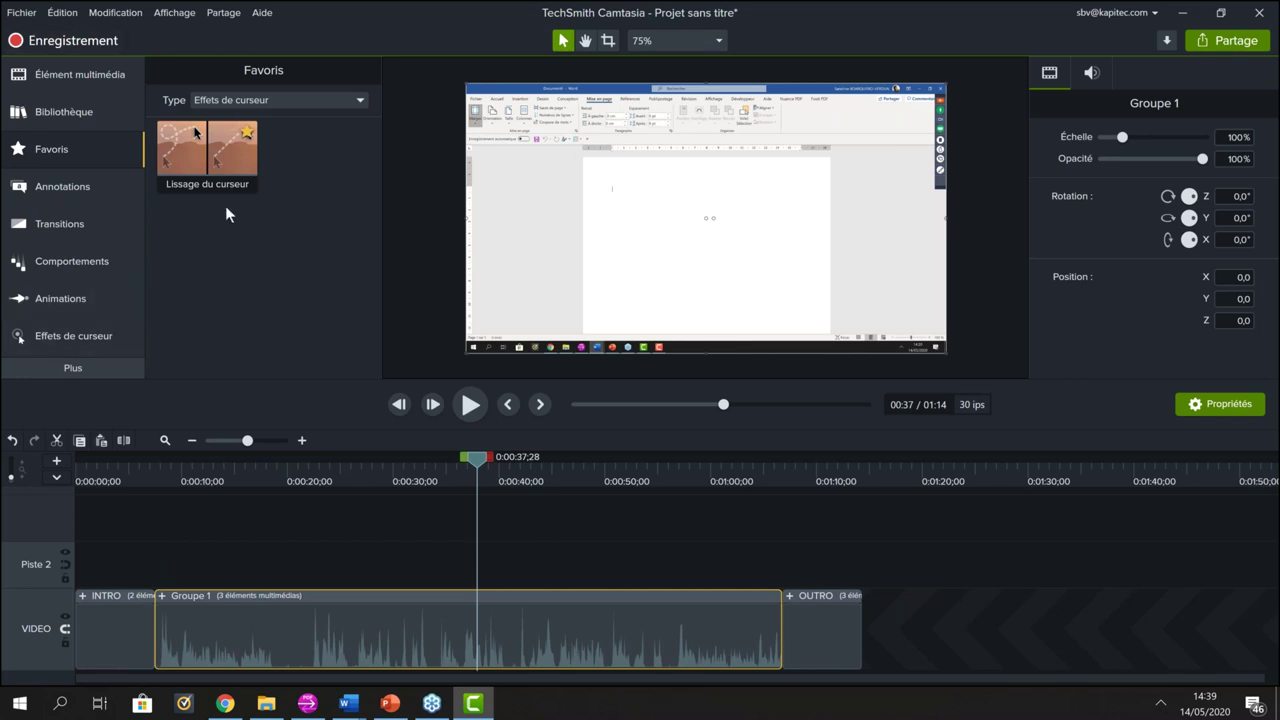
# Step: Add a Zoom/Panoramique animation to the group at 0:00:37;28, framing the upper-left part of the Word window at 68% zoom
pyautogui.click(63, 303)
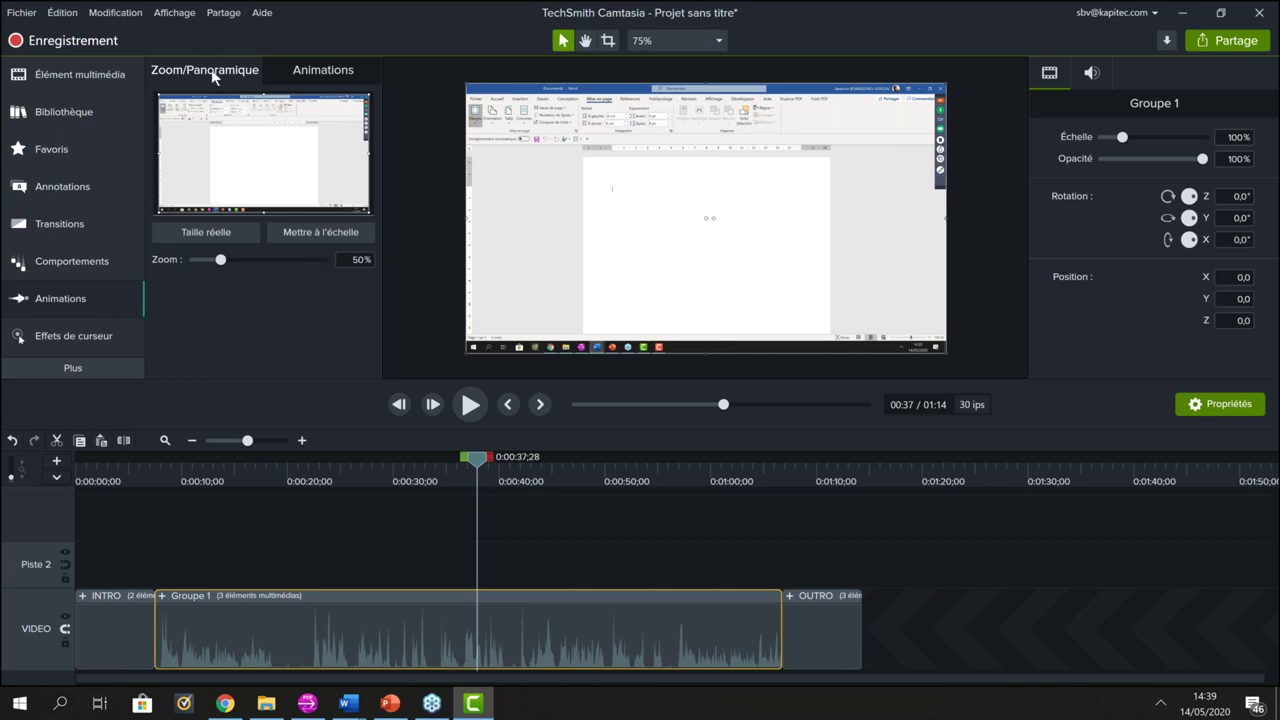
pyautogui.click(329, 70)
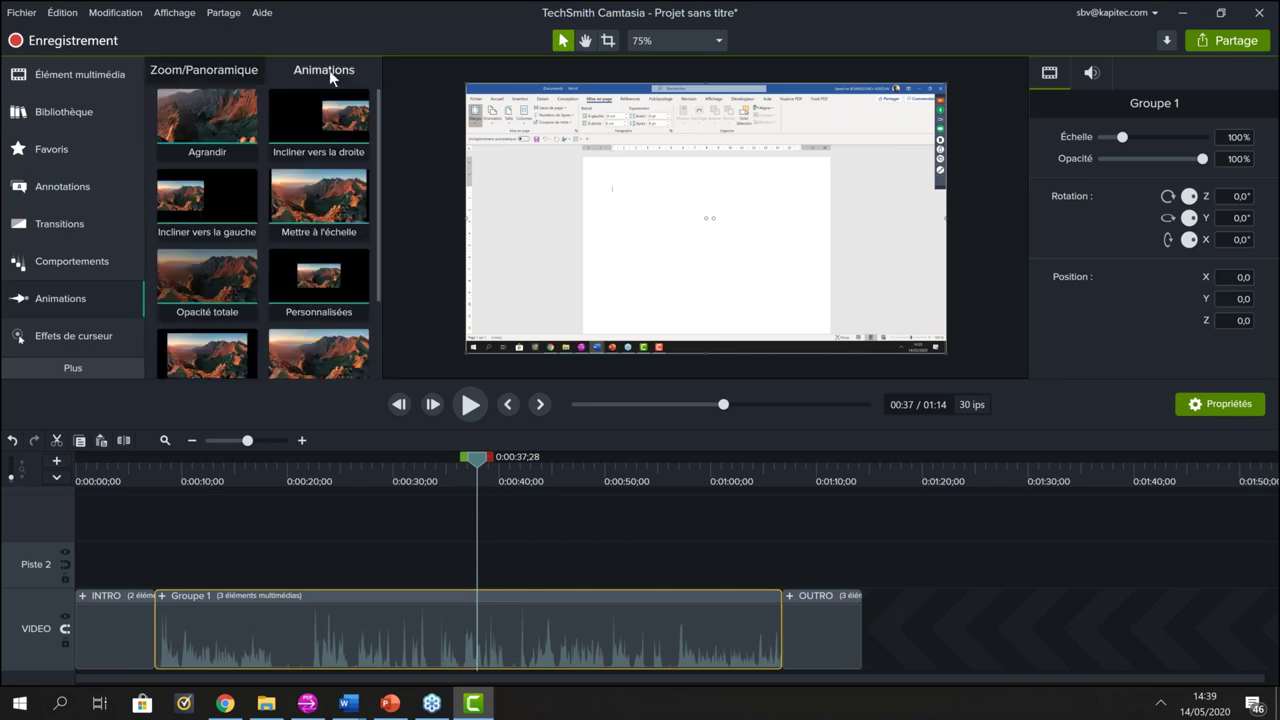
pyautogui.click(230, 70)
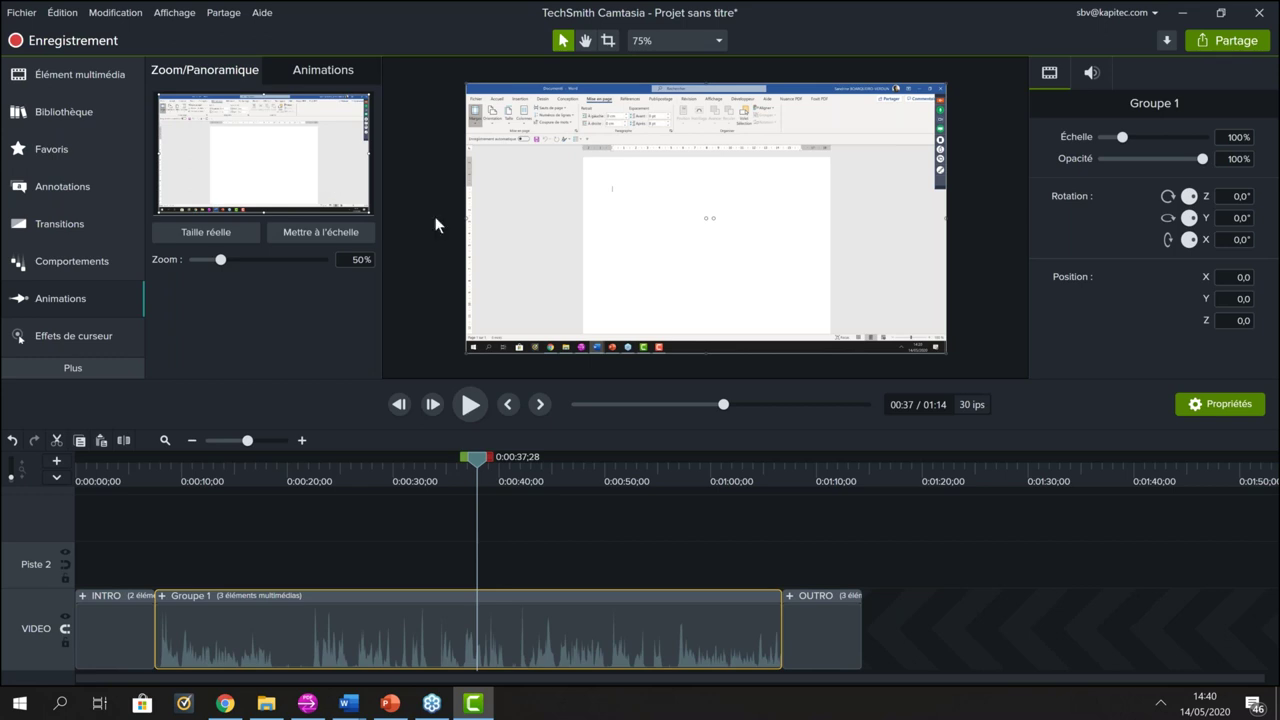
pyautogui.moveTo(367, 211); pyautogui.dragTo(369, 213)
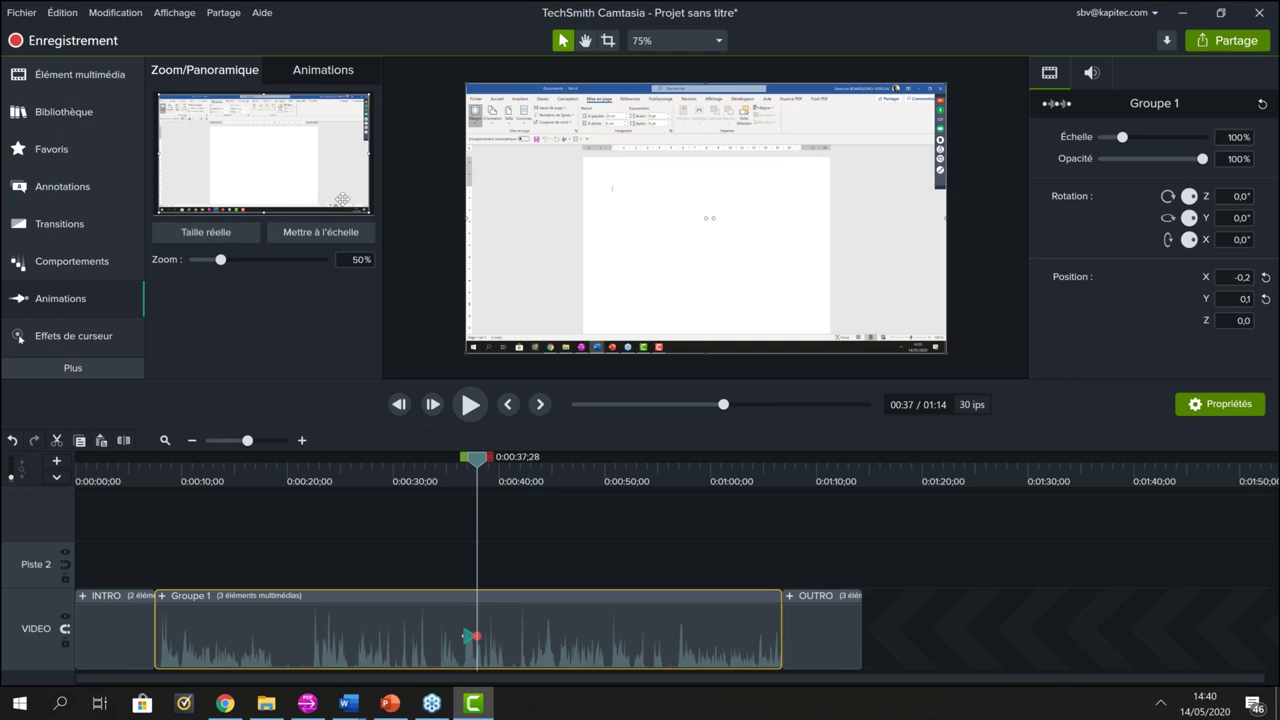
pyautogui.moveTo(369, 213); pyautogui.dragTo(309, 182)
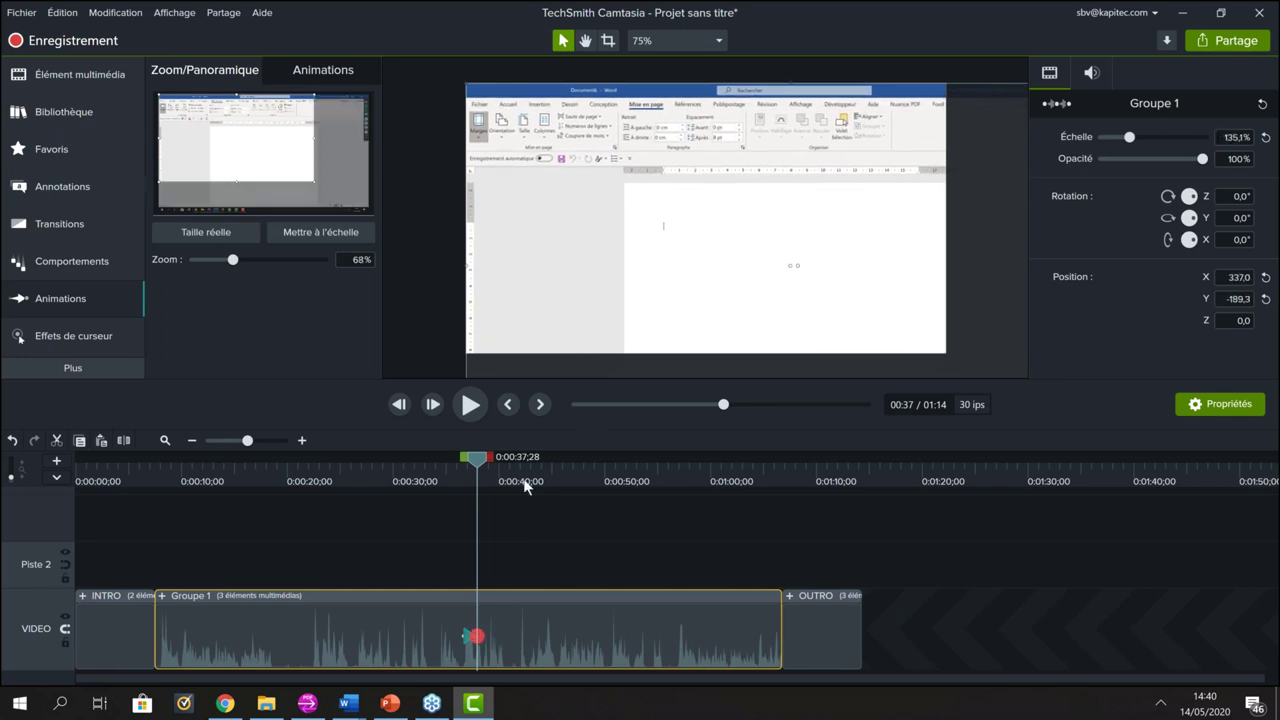
# Step: Play back the zoom animation from 0:00:35;22 through the arrow callout
pyautogui.moveTo(473, 460); pyautogui.dragTo(453, 458)
pyautogui.click(468, 405)
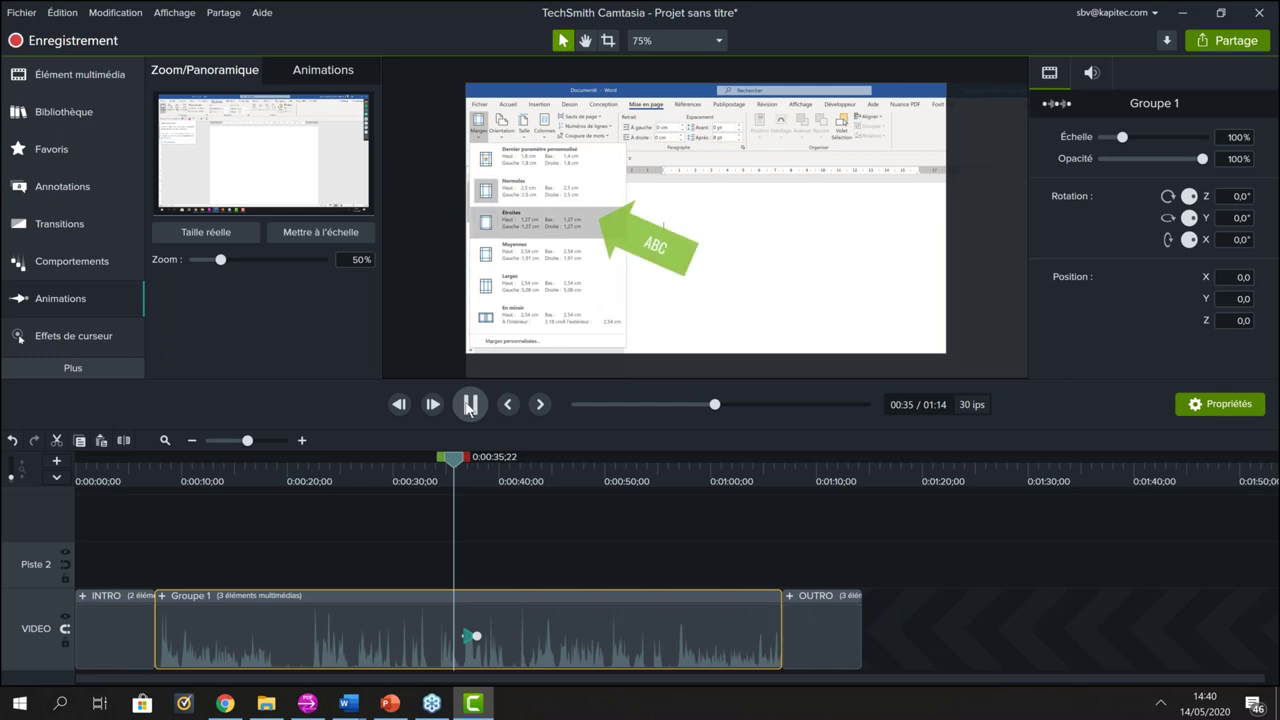
pyautogui.click(468, 405)
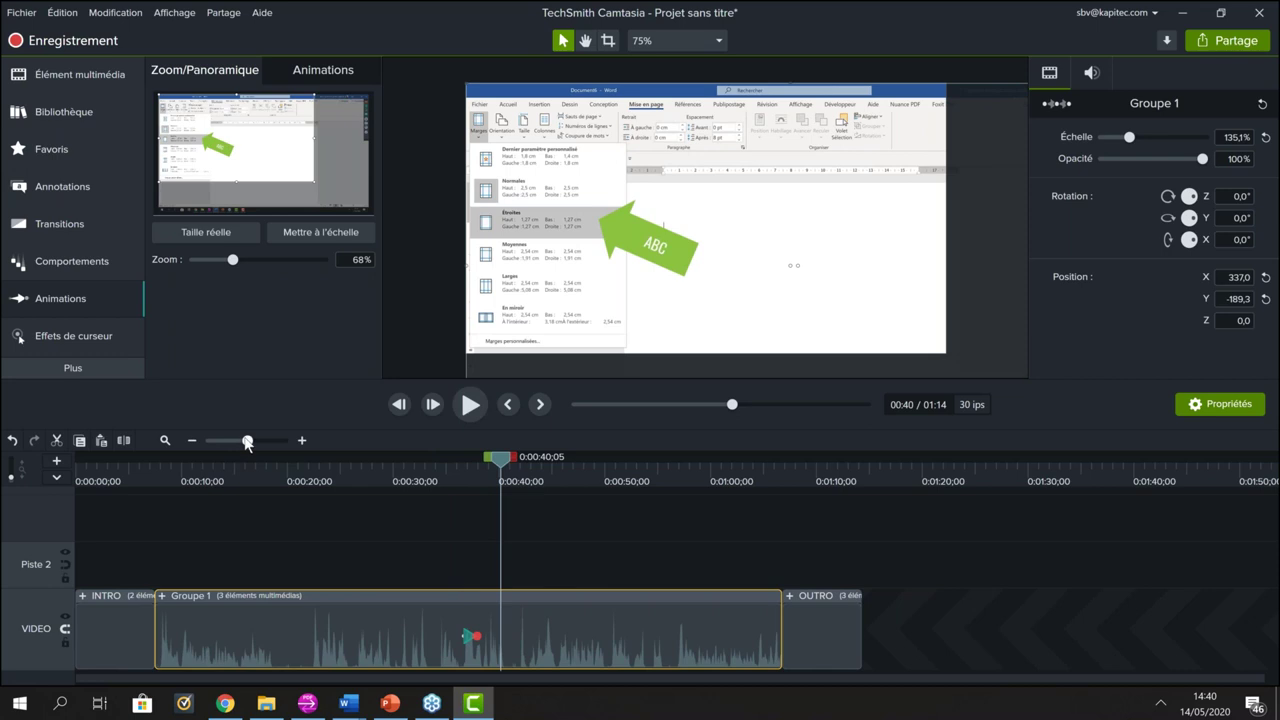
# Step: Lengthen the zoom animation on the group so it runs from about 0:00:36;15 to 0:00:38;01
pyautogui.moveTo(245, 446); pyautogui.dragTo(252, 445)
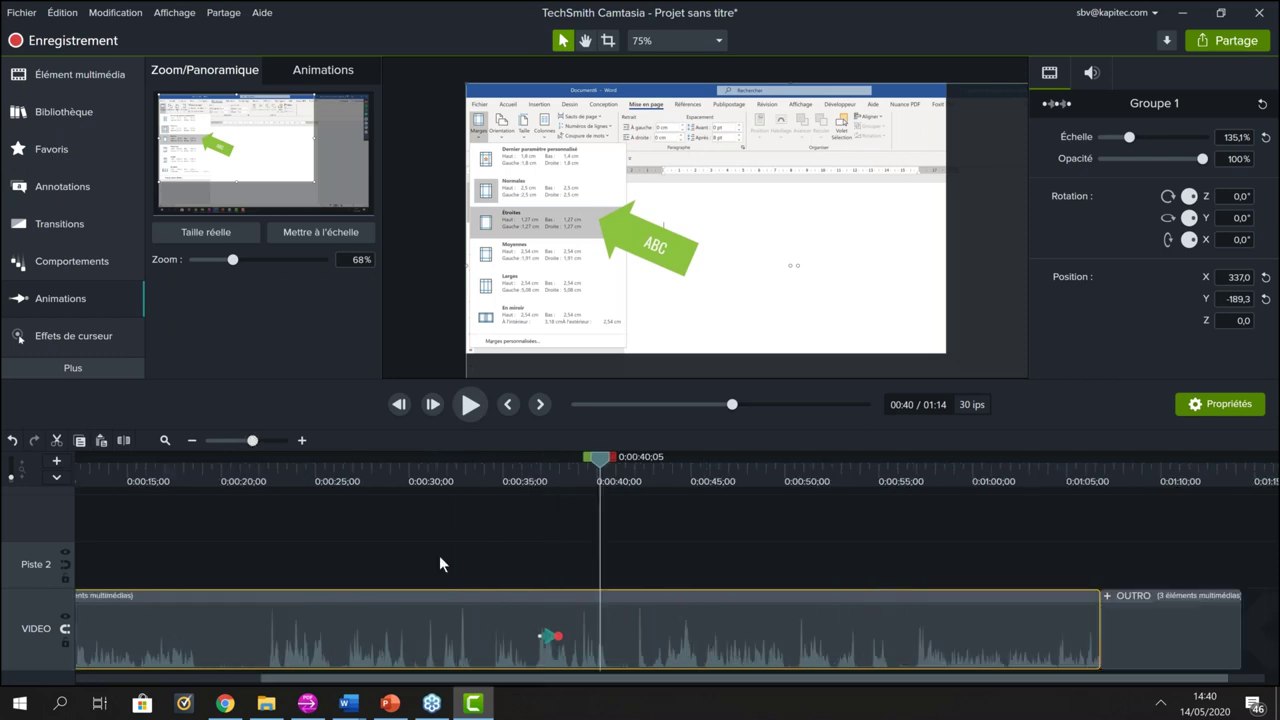
pyautogui.click(550, 640)
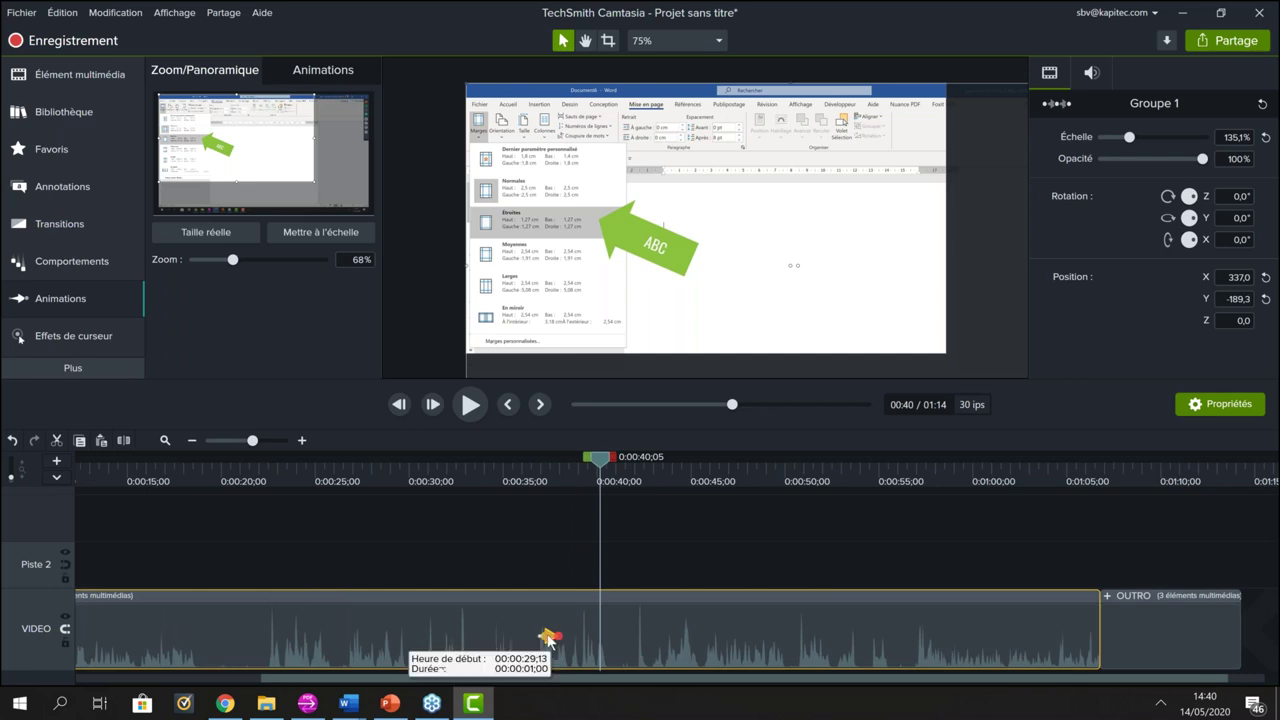
pyautogui.moveTo(546, 640)
pyautogui.mouseDown()
pyautogui.moveTo(534, 642)
pyautogui.moveTo(564, 636)
pyautogui.moveTo(534, 636)
pyautogui.moveTo(562, 637)
pyautogui.mouseUp()
pyautogui.click(551, 635)
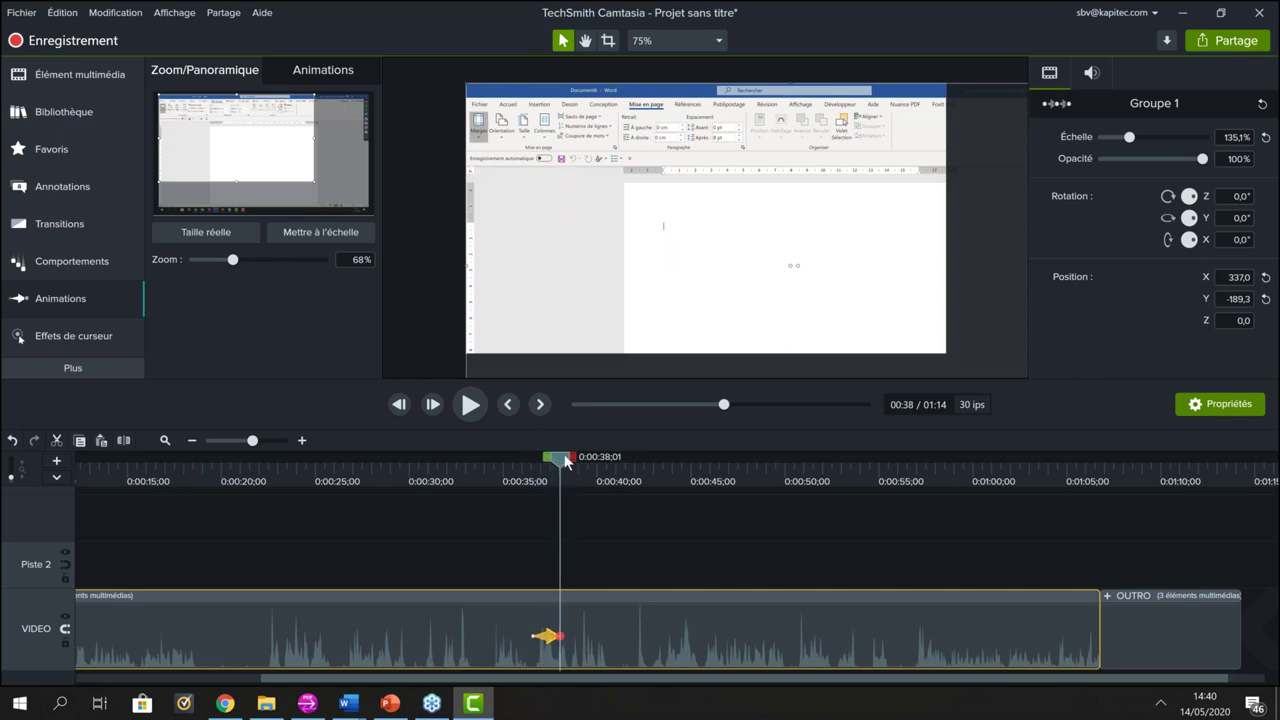
# Step: Play back the lengthened zoom animation from its start at 0:00:36;15
pyautogui.moveTo(546, 460); pyautogui.dragTo(530, 460)
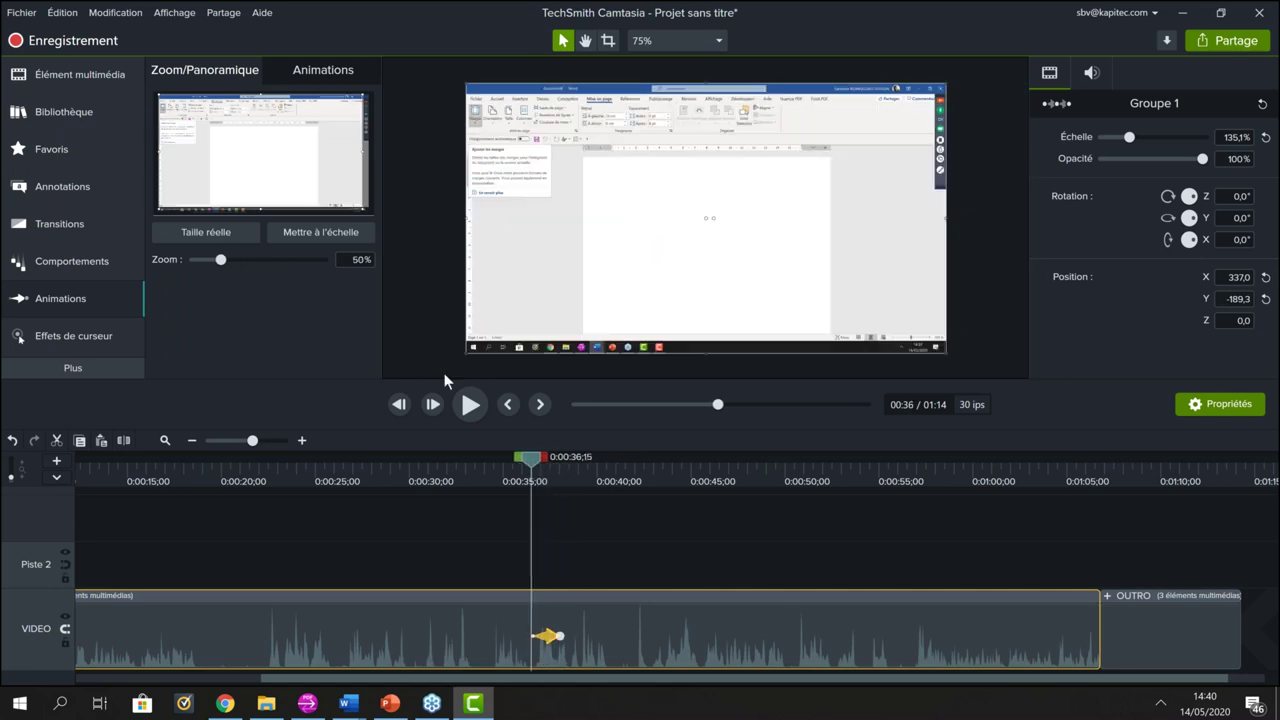
pyautogui.click(469, 404)
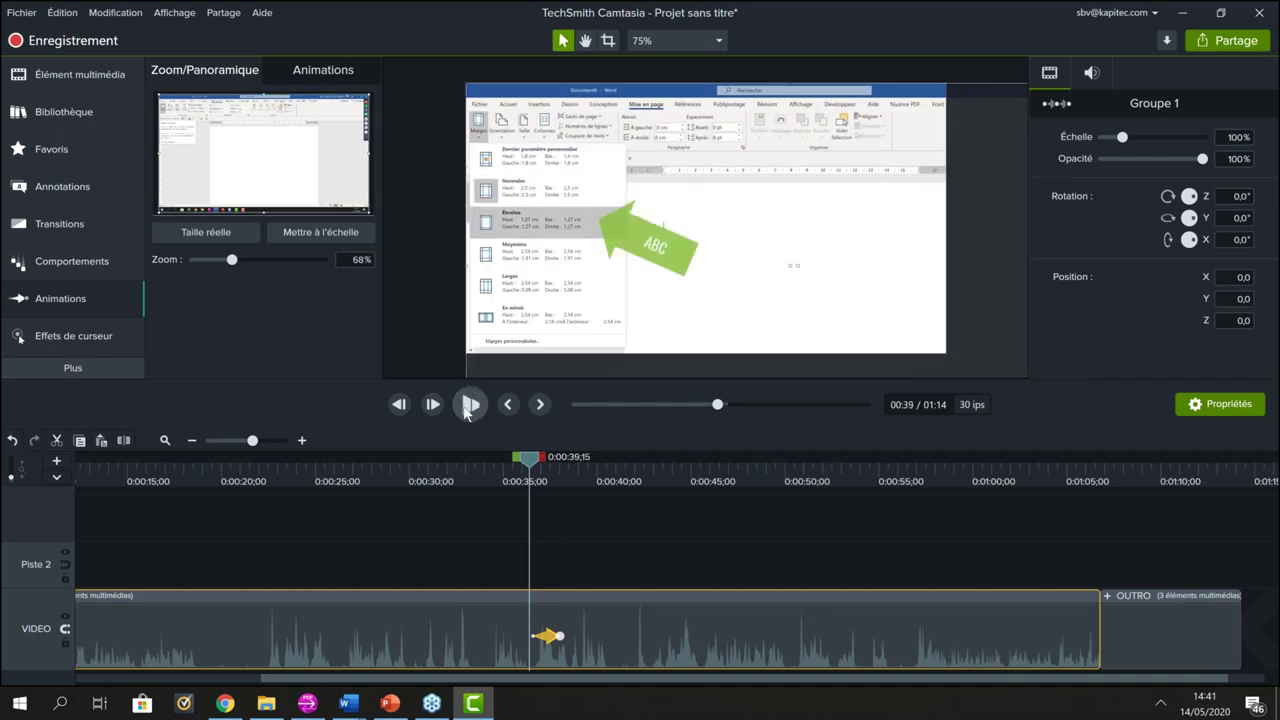
pyautogui.click(469, 404)
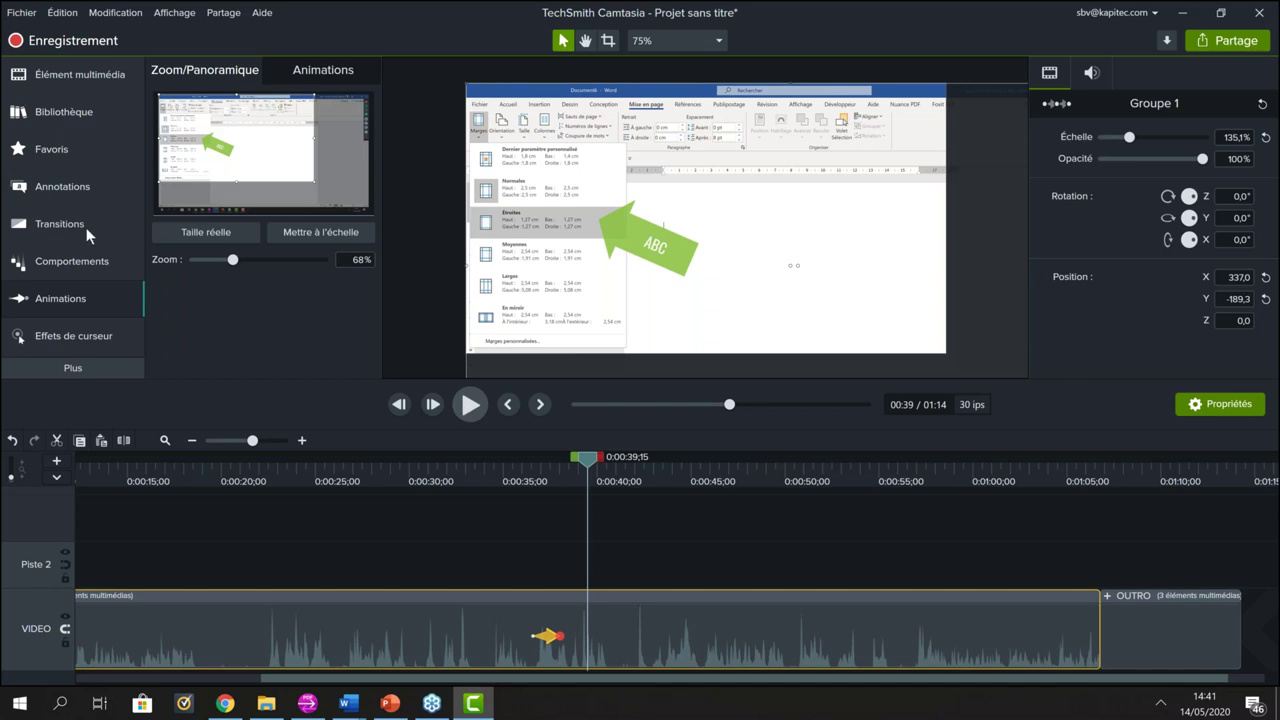
# Step: Set the title of the INTRO clip at the start of the timeline to "PROJET TSC747"
pyautogui.moveTo(250, 444); pyautogui.dragTo(246, 446)
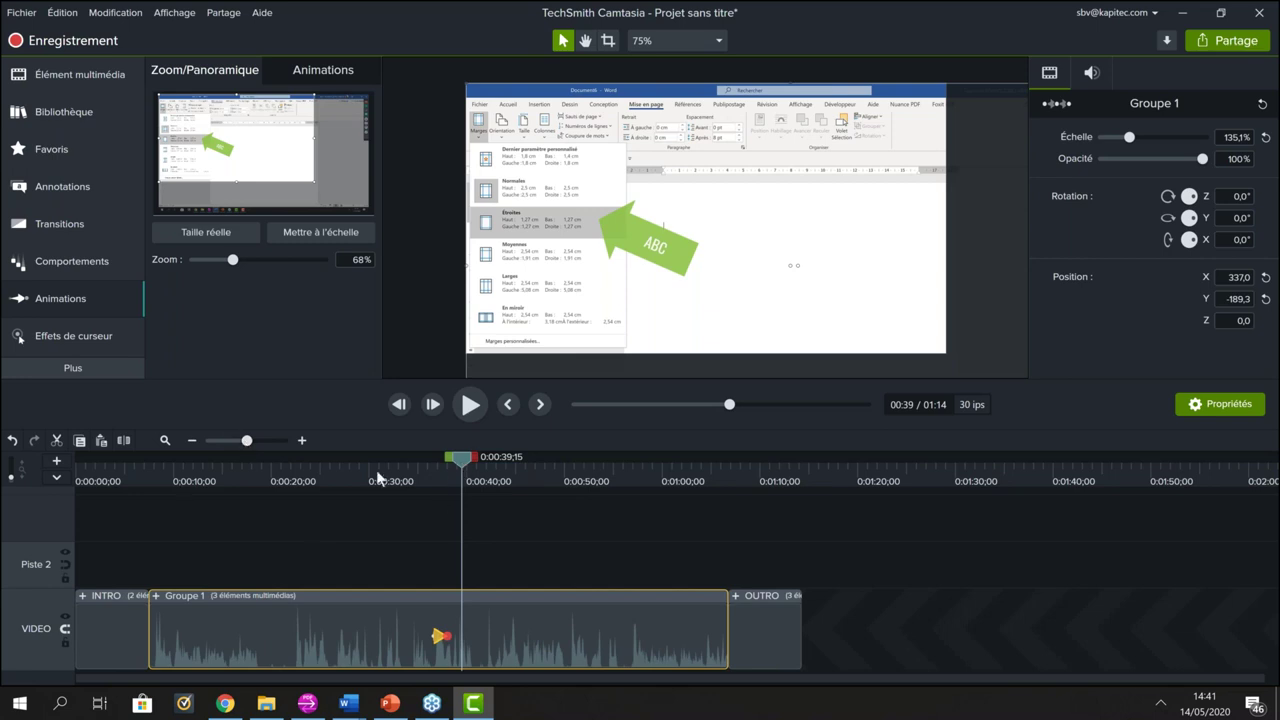
pyautogui.hotkey('ctrl', 'alt', 'Left')
pyautogui.click(88, 494)
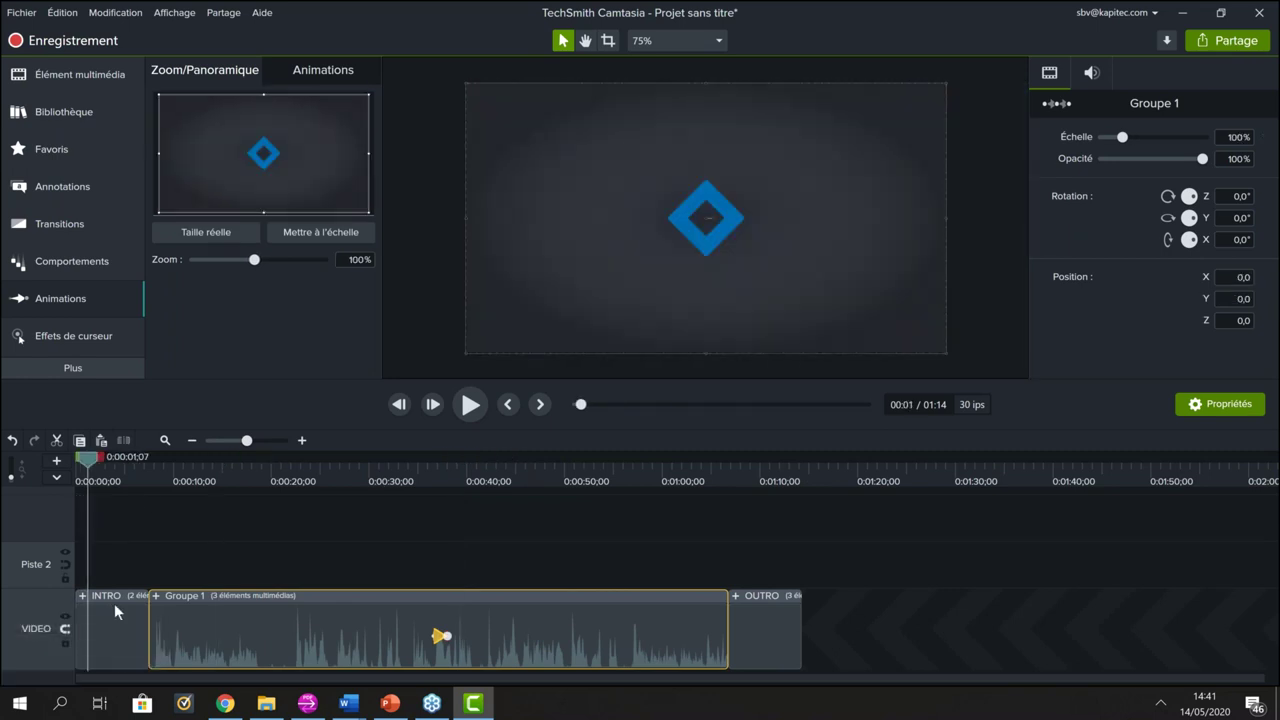
pyautogui.click(114, 605)
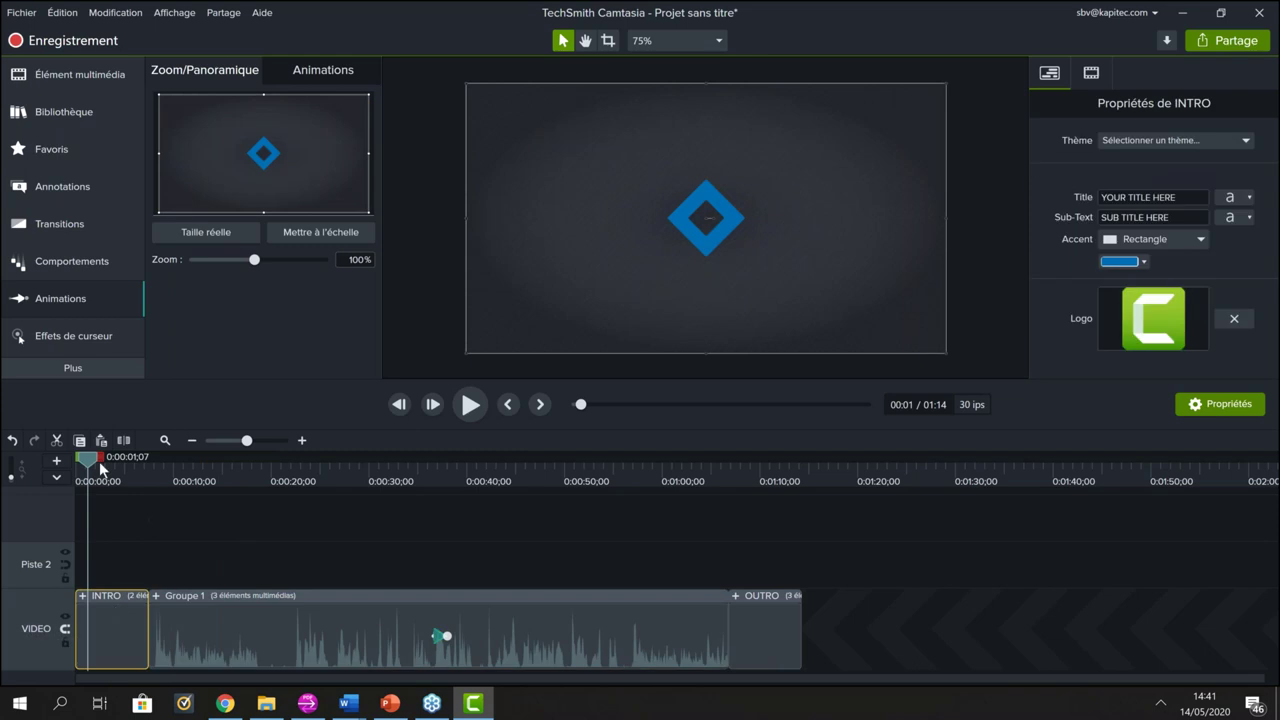
pyautogui.moveTo(93, 457); pyautogui.dragTo(120, 469)
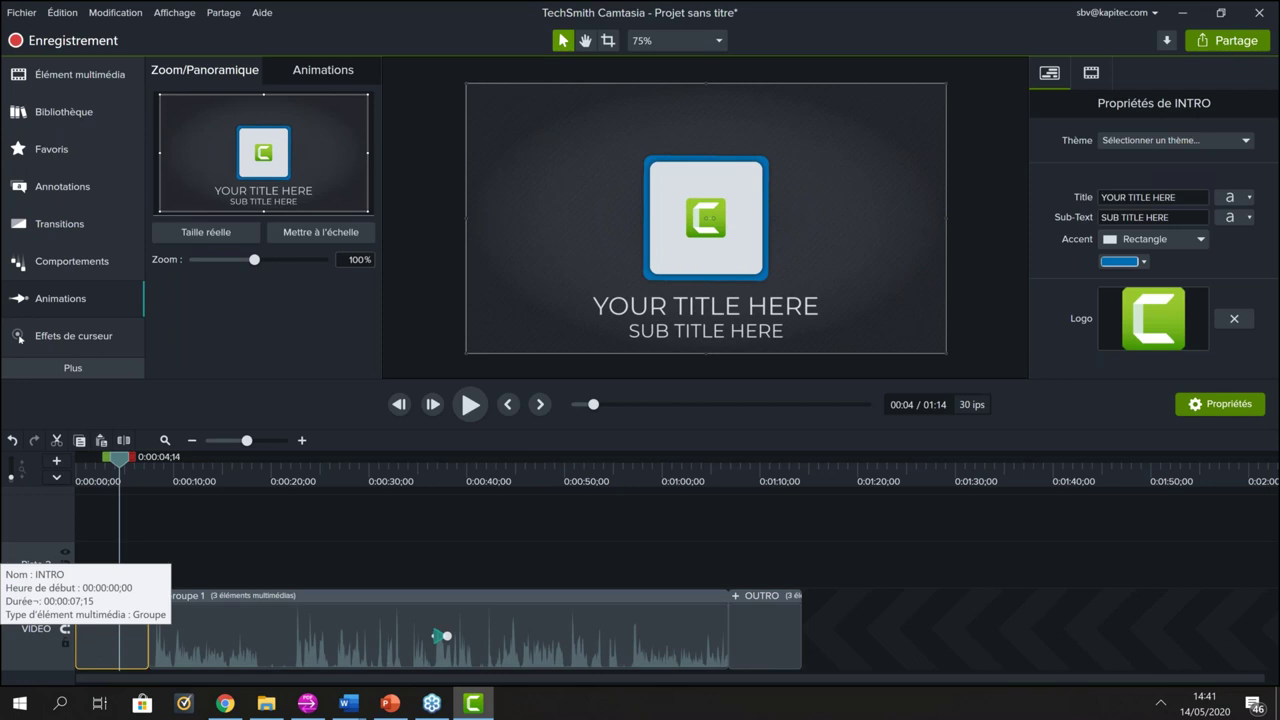
pyautogui.click(1193, 198)
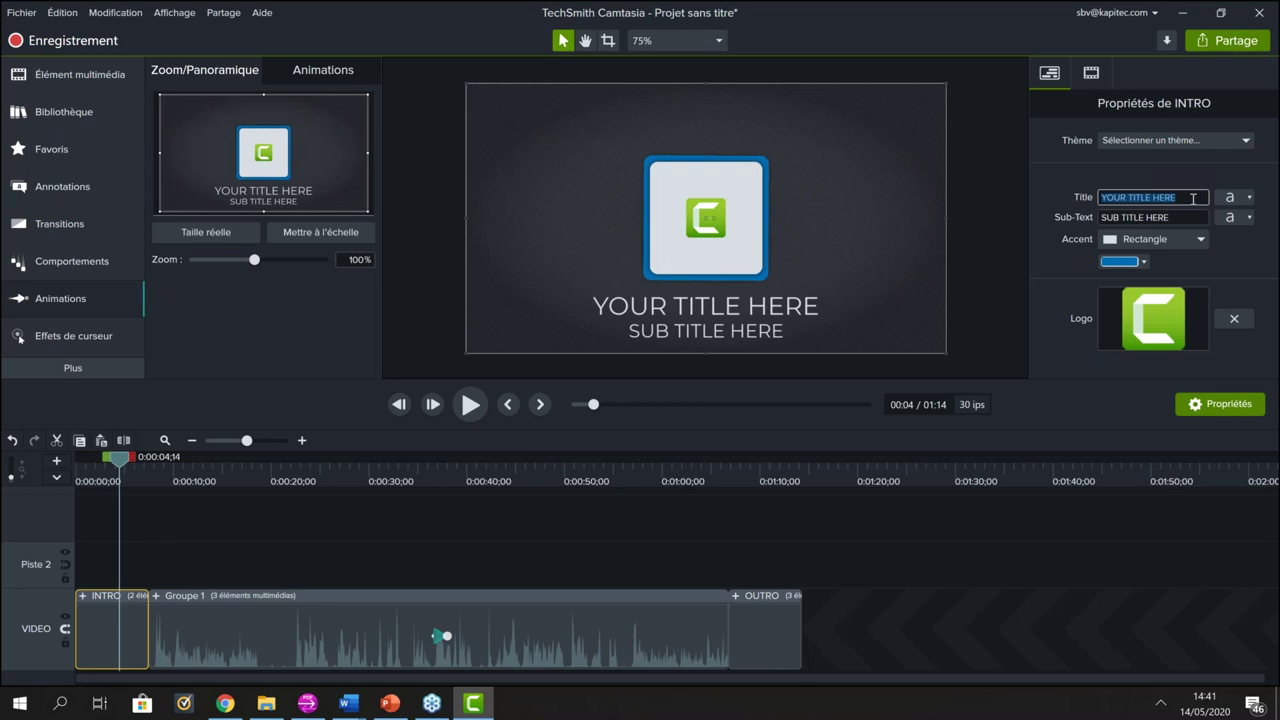
pyautogui.write('PROJET TSC747')
# Step: Set the INTRO clip's sub-text to "Mise en page" and apply the Tuto-Camtasia theme to it
pyautogui.click(1180, 216)
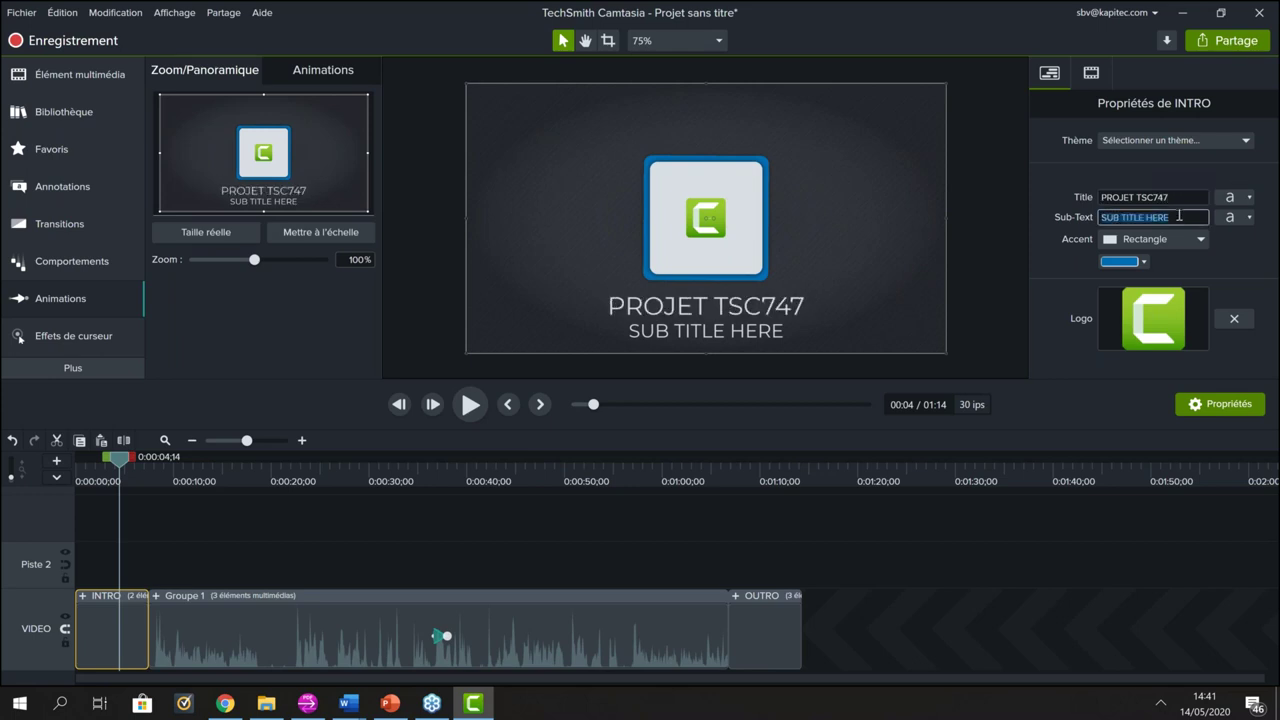
pyautogui.write('se en page')
pyautogui.press('Return')
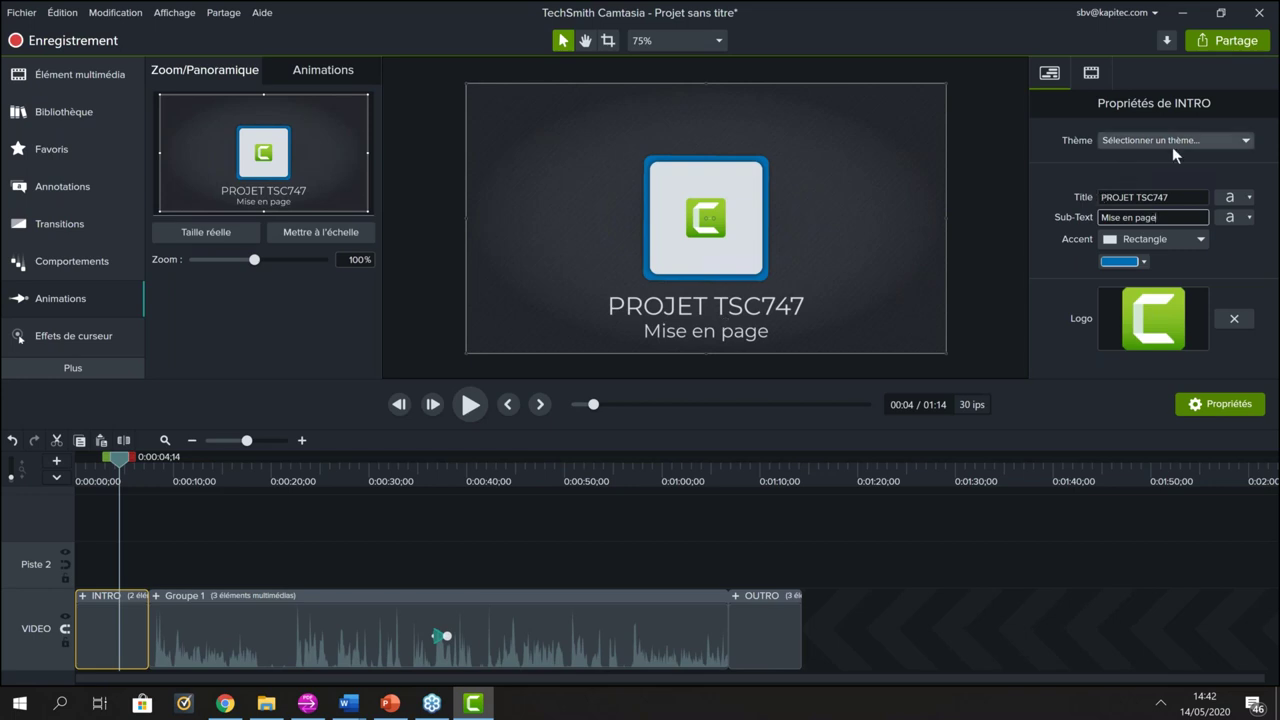
pyautogui.click(1242, 144)
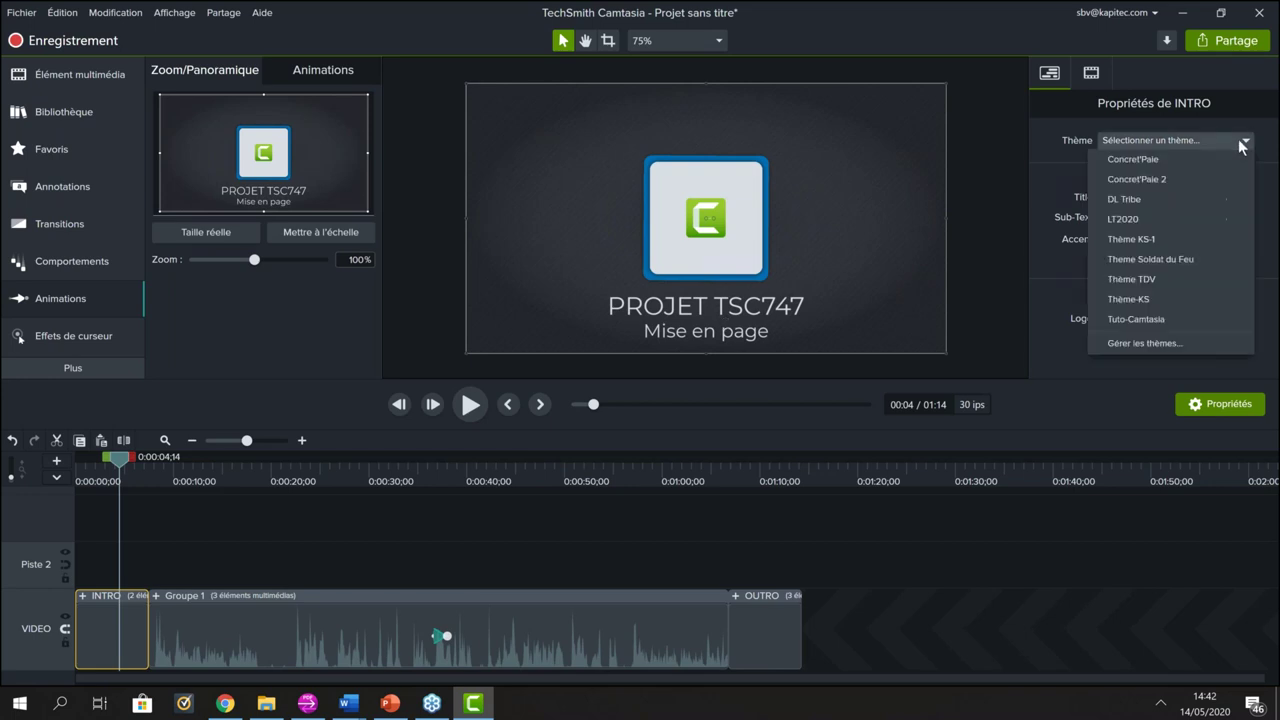
pyautogui.click(1164, 320)
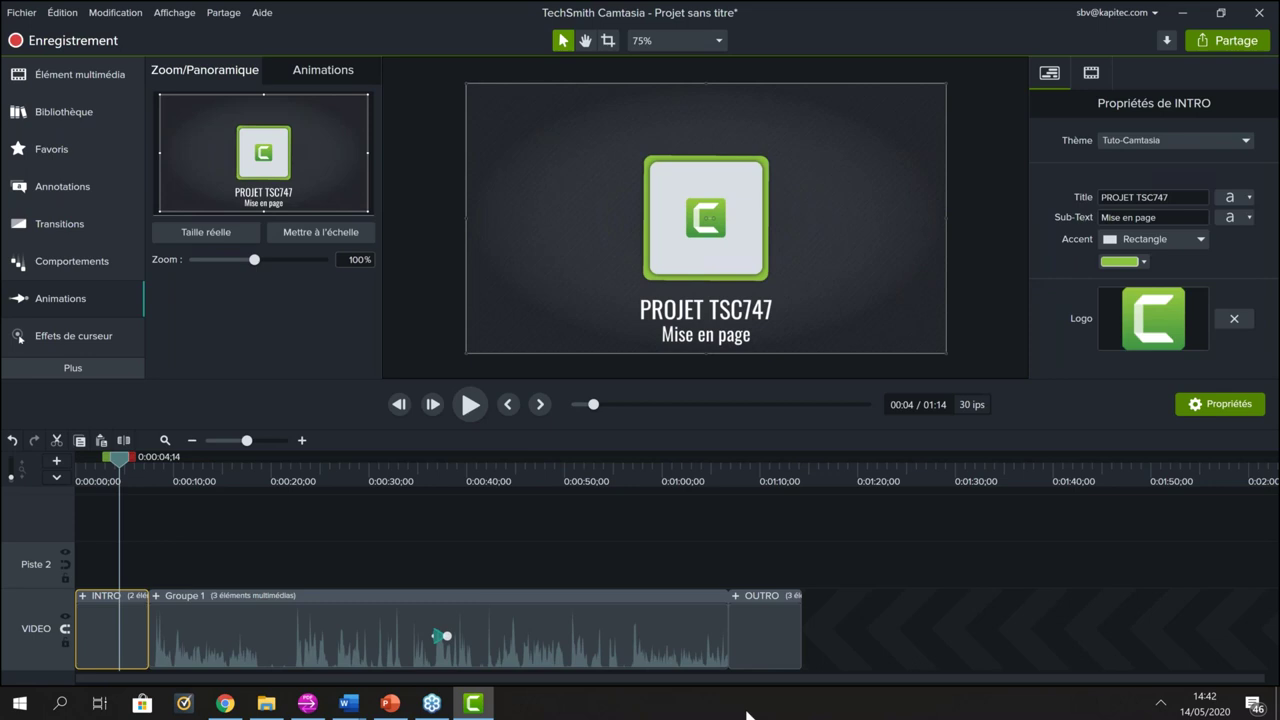
# Step: Set the title of the OUTRO clip at the end of the timeline to "MERCI"
pyautogui.click(768, 624)
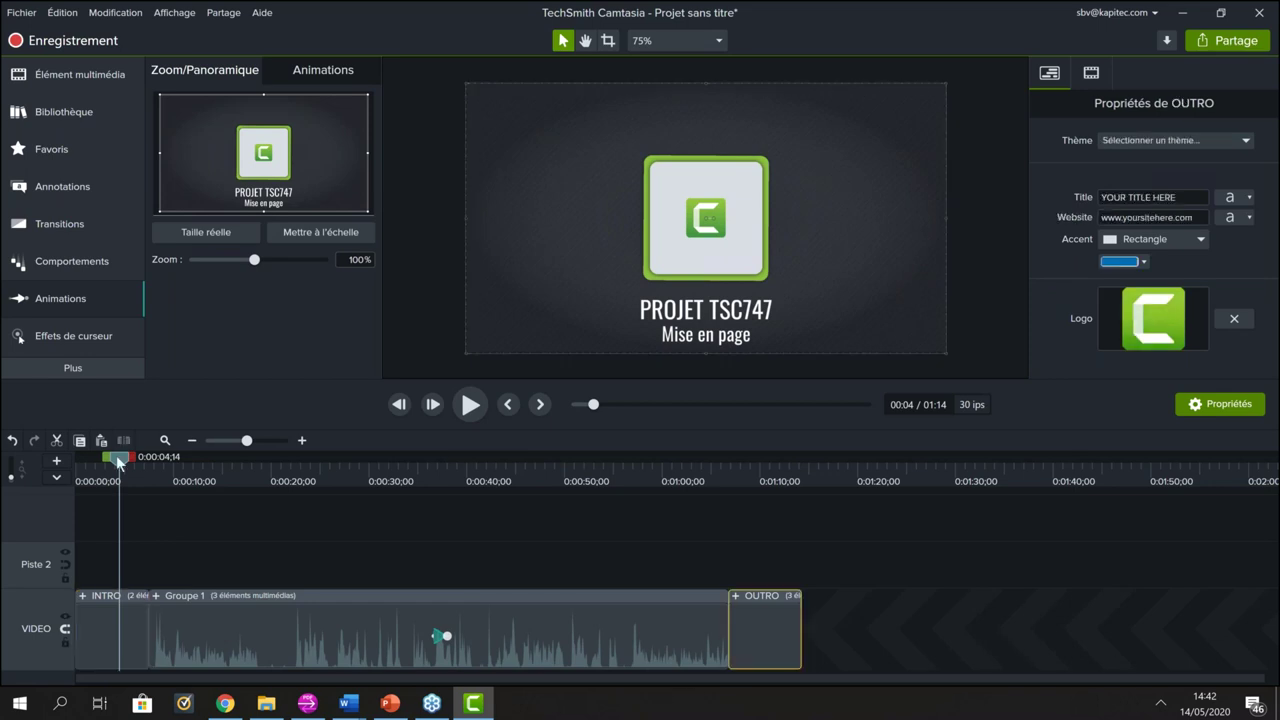
pyautogui.moveTo(823, 565); pyautogui.dragTo(765, 621)
pyautogui.tripleClick(1183, 198)
pyautogui.write('MERCI')
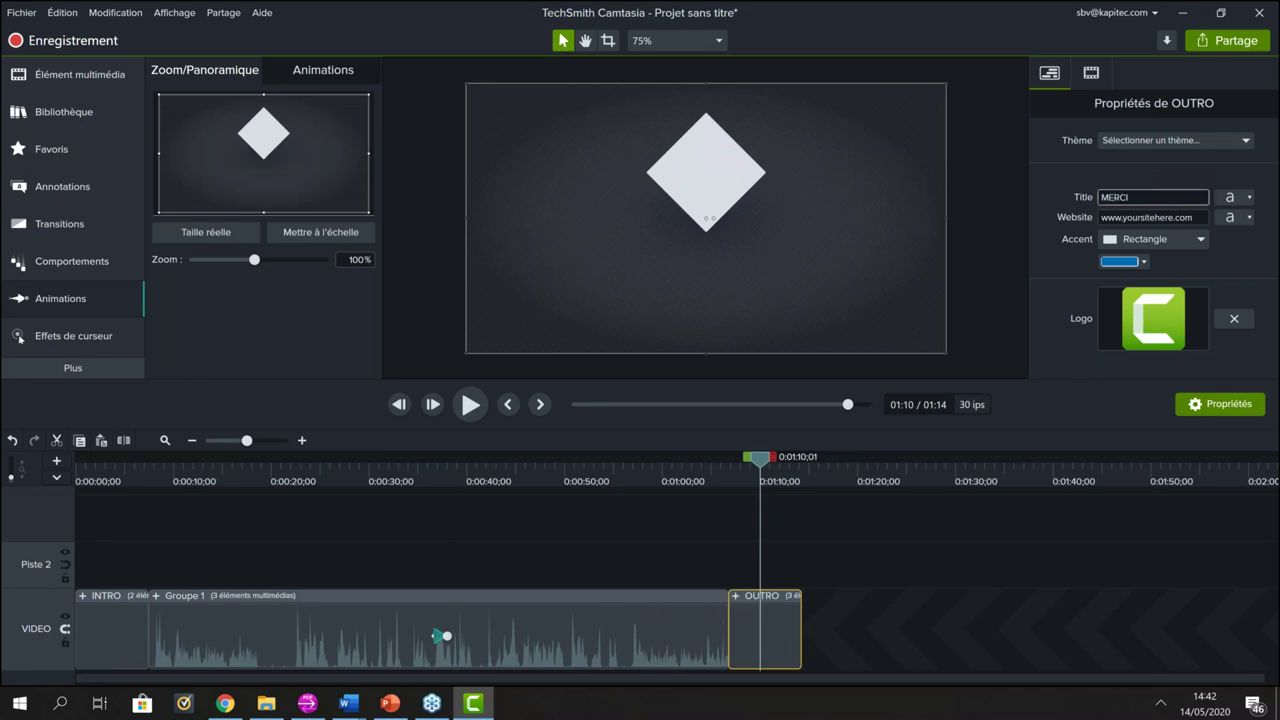
pyautogui.click(1174, 217)
pyautogui.moveTo(1174, 217); pyautogui.dragTo(1120, 218)
pyautogui.write('techs')
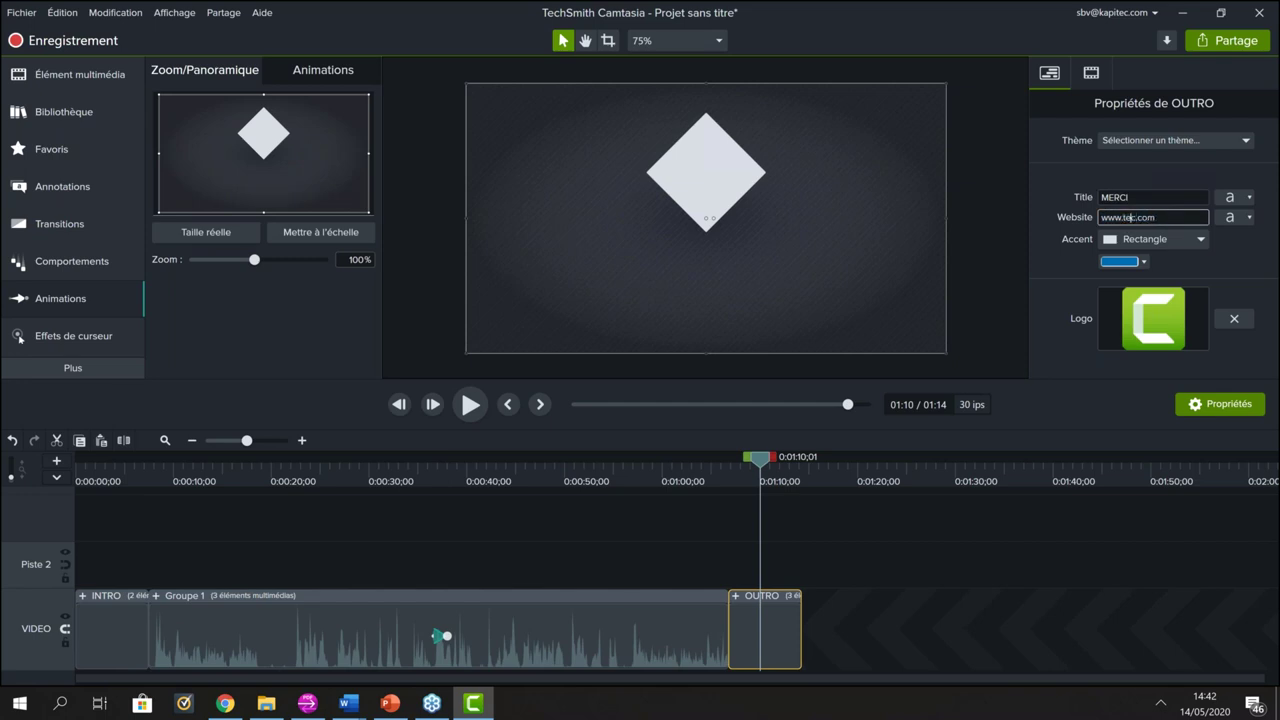
pyautogui.write('mith')
pyautogui.click(1145, 143)
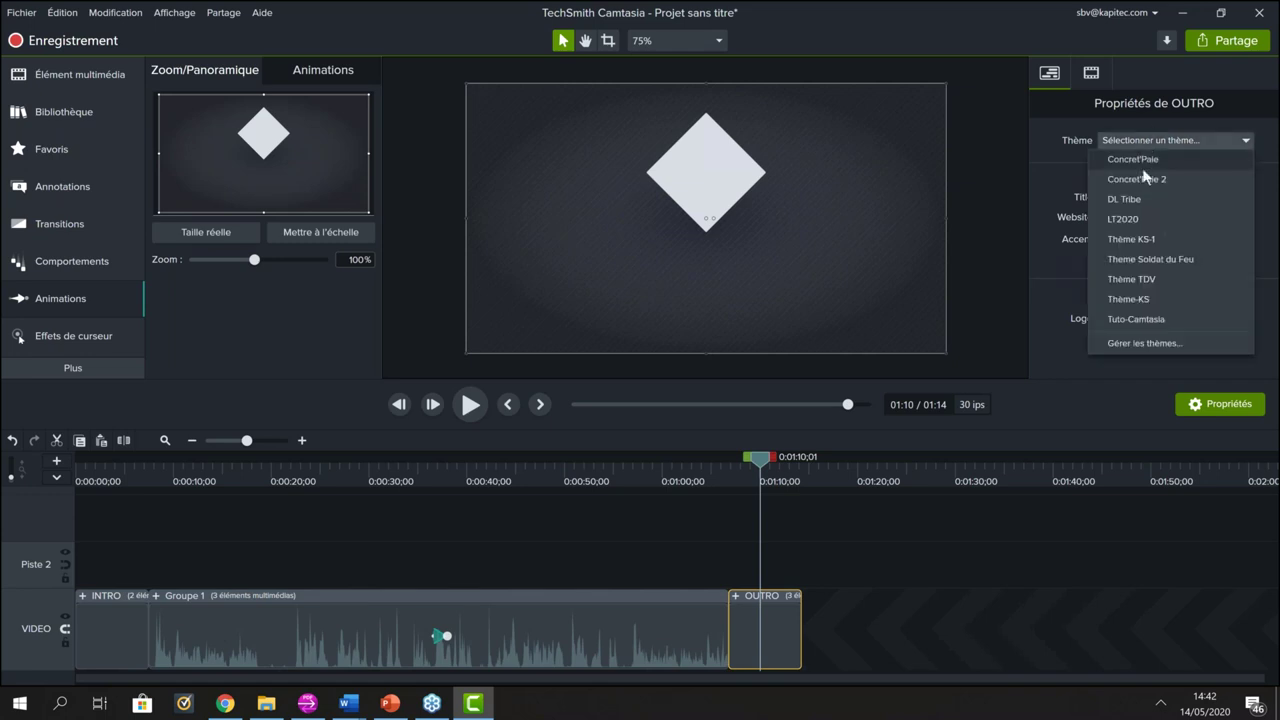
pyautogui.click(1140, 317)
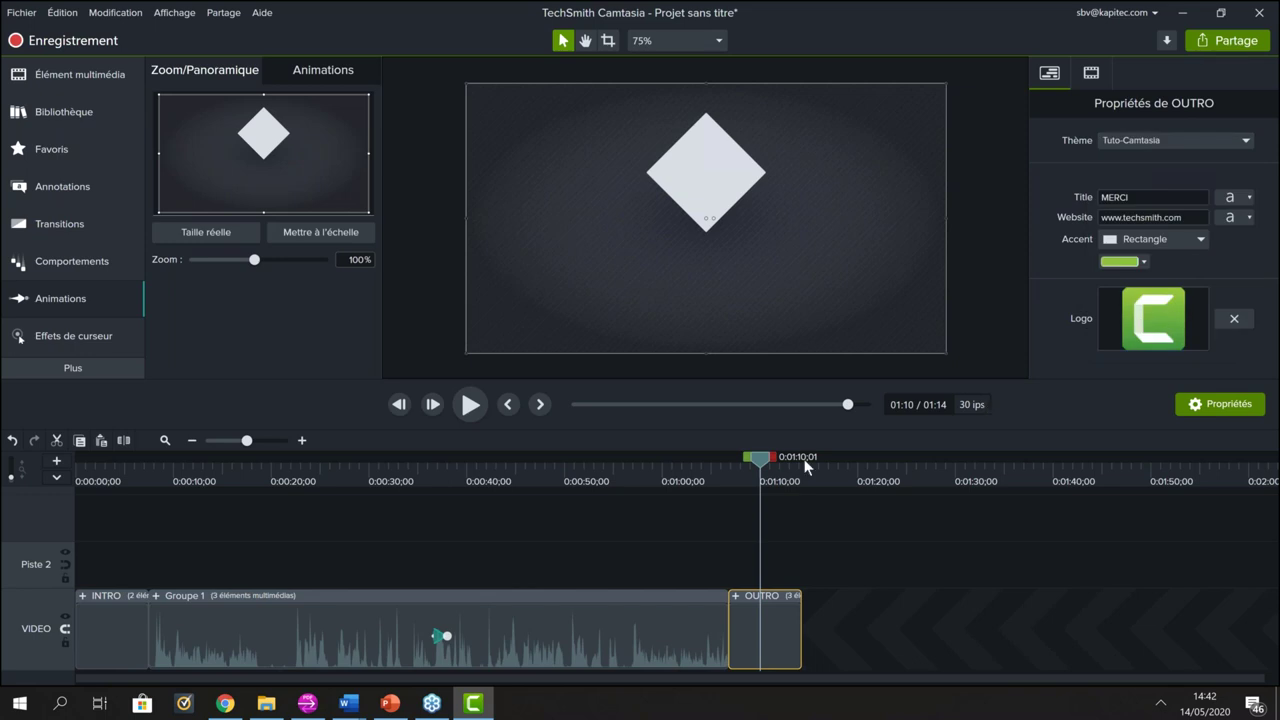
# Step: Review the themed OUTRO around 0:01:07;24 to 0:01:09;27 and the themed INTRO at 0:00:05;28
pyautogui.click(737, 459)
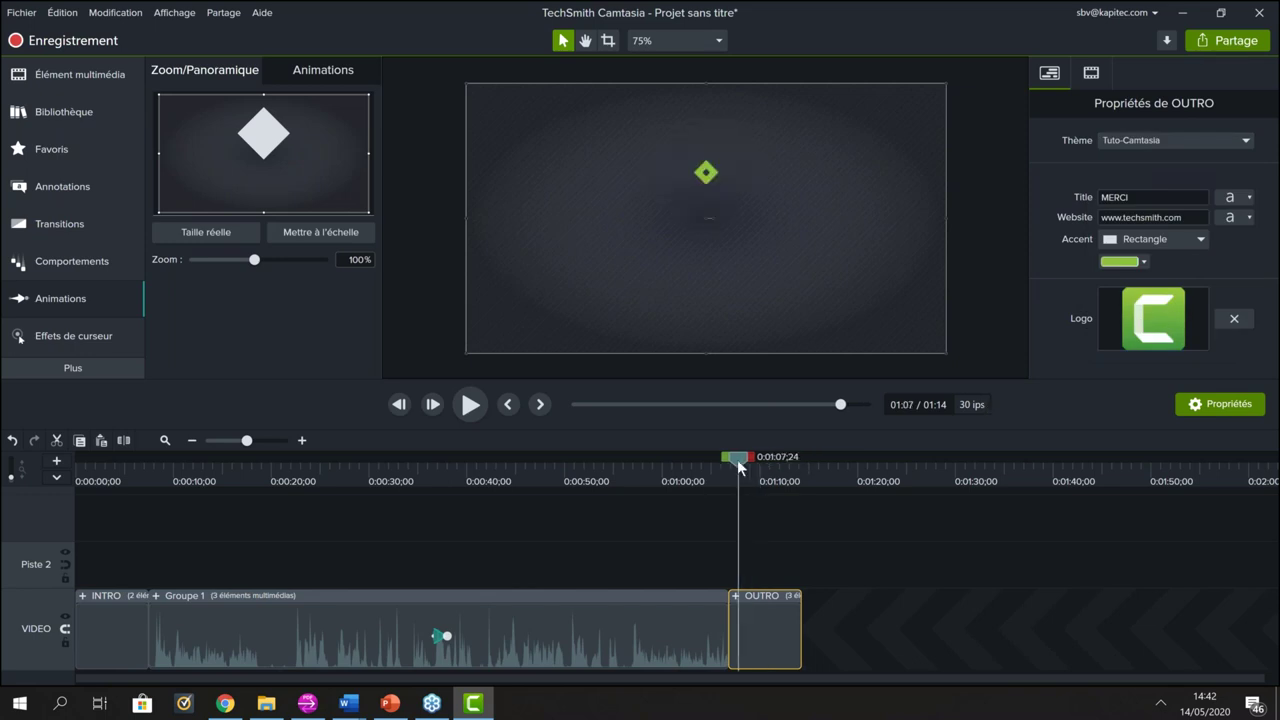
pyautogui.moveTo(747, 462); pyautogui.dragTo(759, 466)
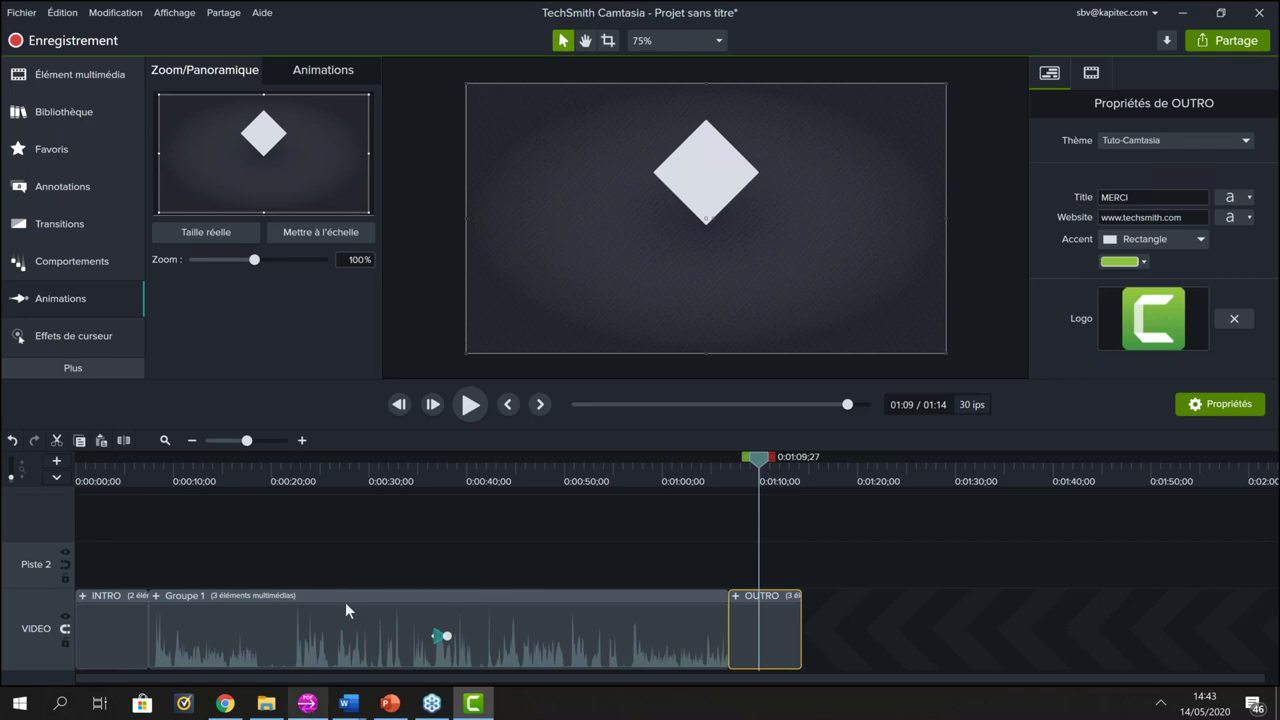
pyautogui.click(98, 624)
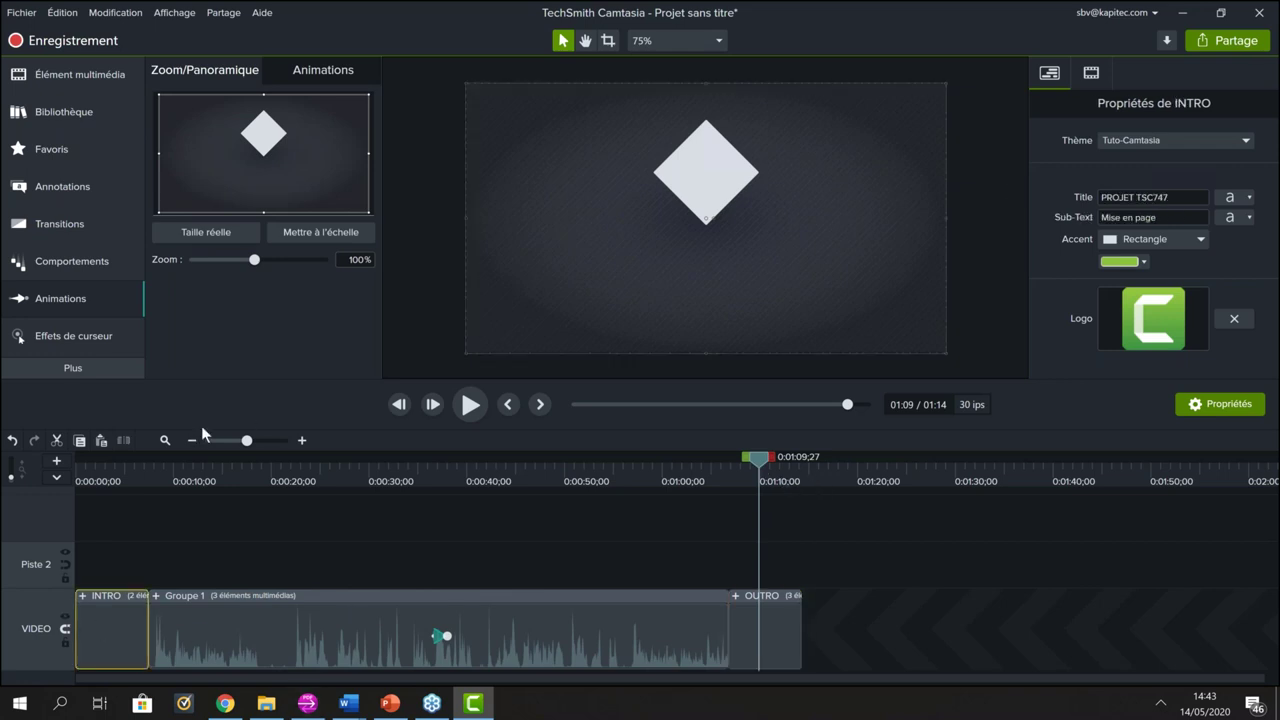
pyautogui.click(134, 484)
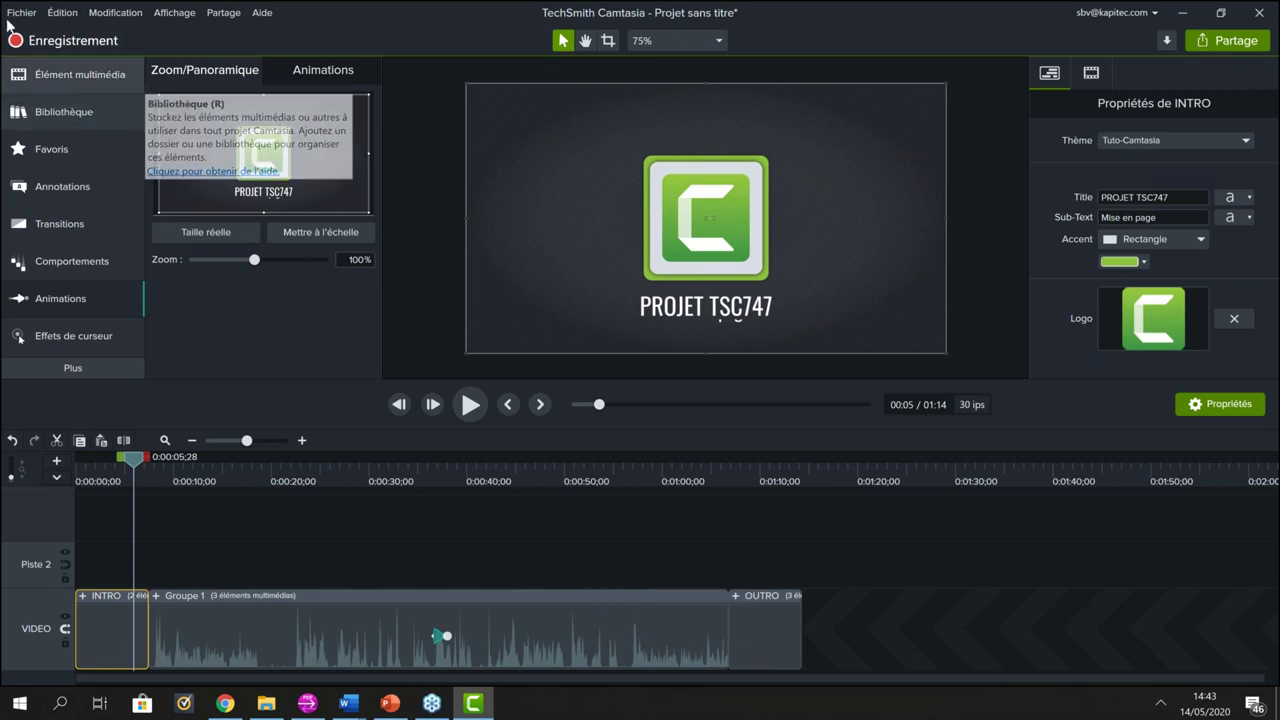
# Step: Browse the Camtasia 2020 library, examining its Intros folder and the Assurances subfolder of Icônes
pyautogui.click(87, 113)
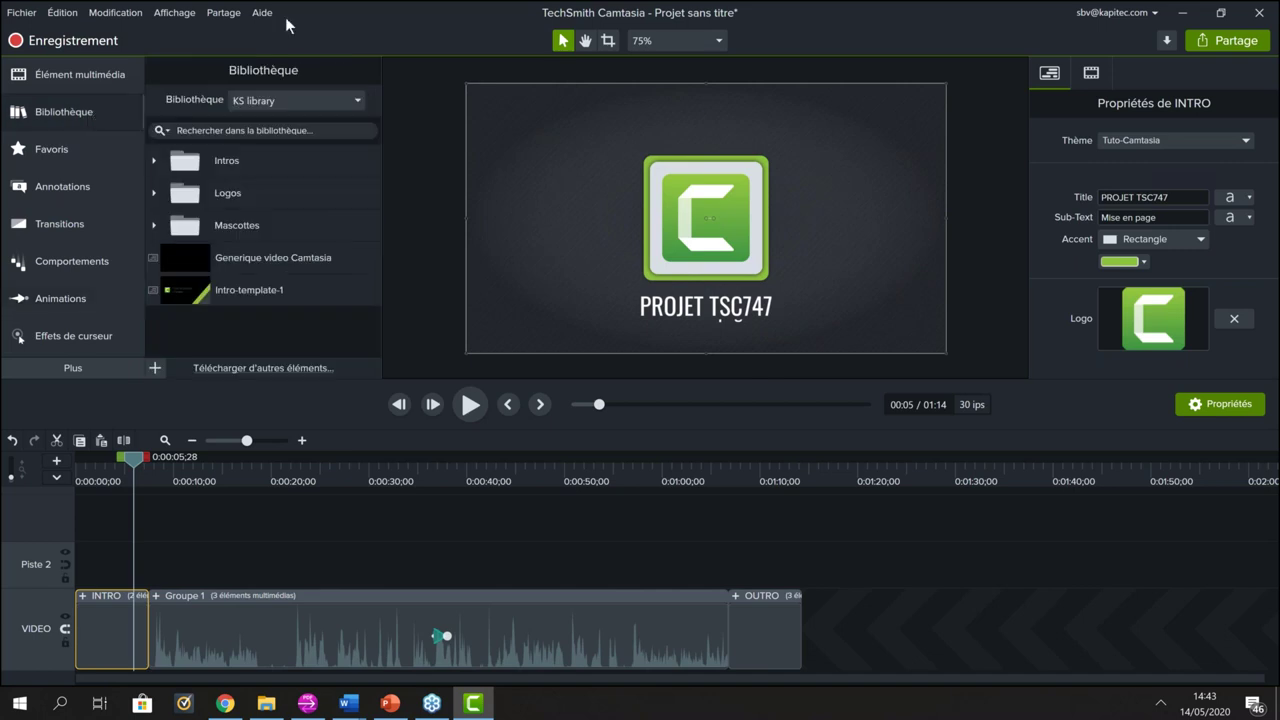
pyautogui.click(298, 104)
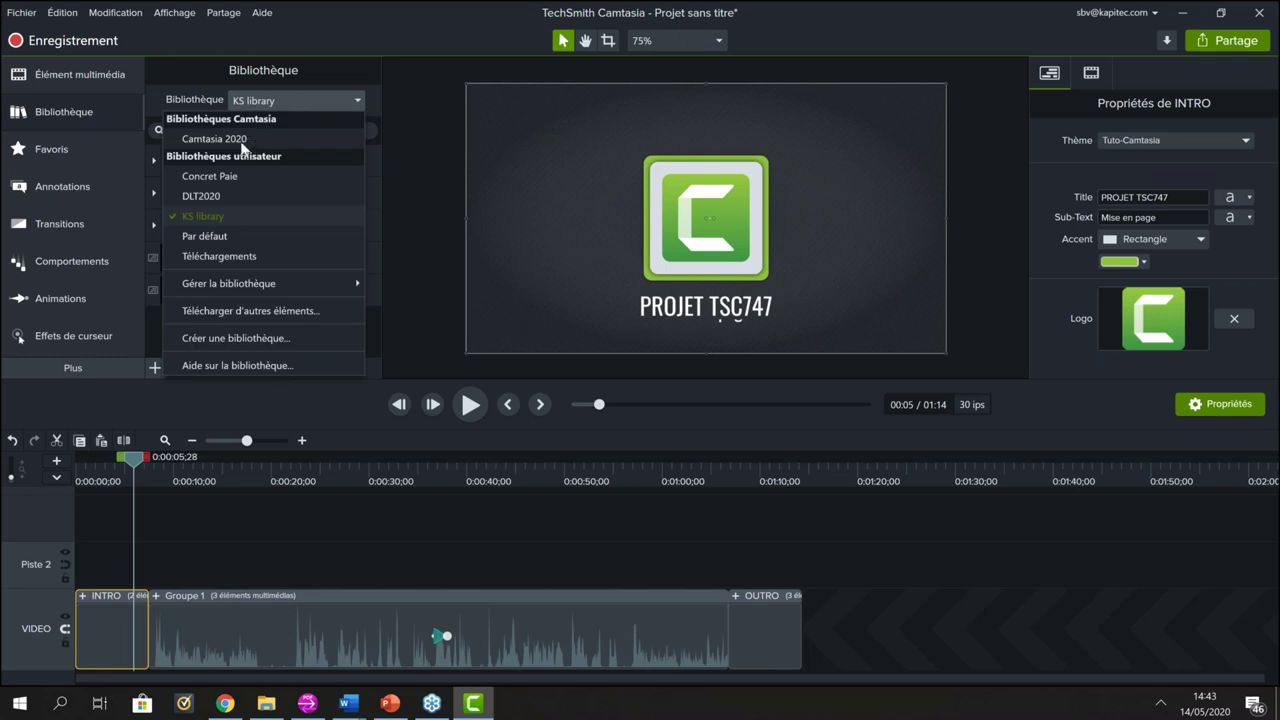
pyautogui.click(240, 143)
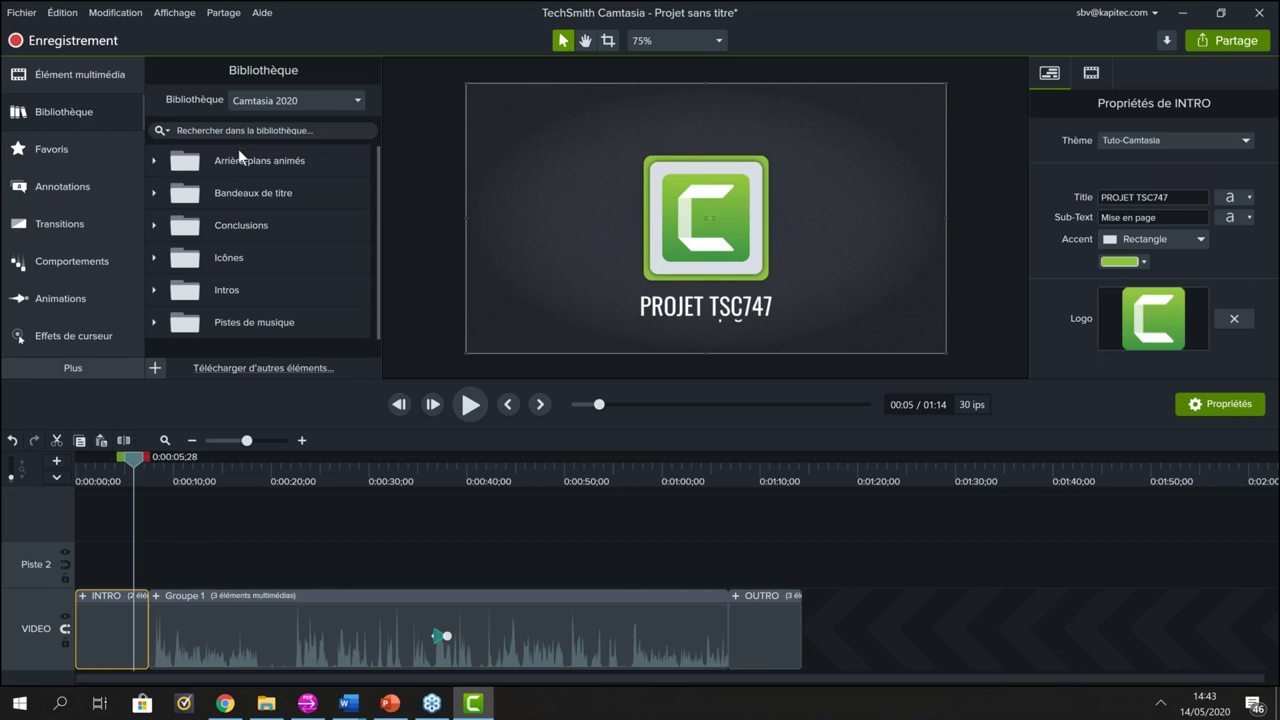
pyautogui.click(154, 290)
pyautogui.scroll(-10, 297, 318)
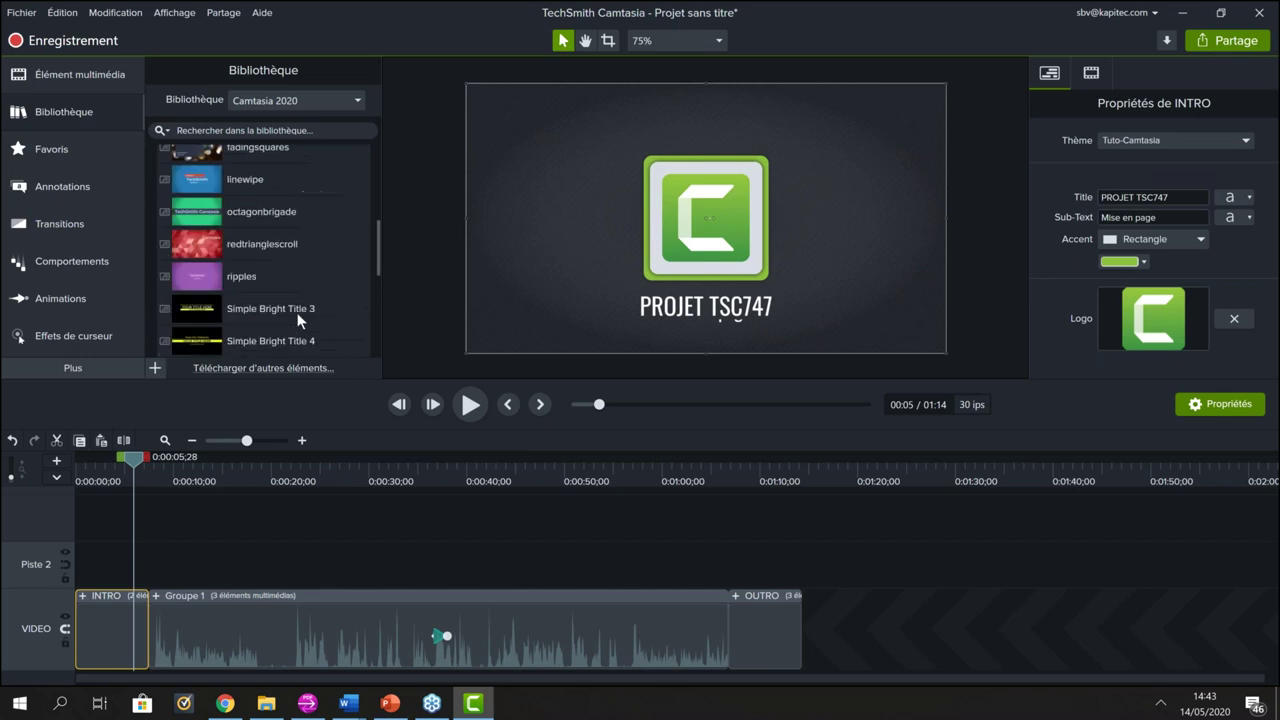
pyautogui.scroll(10, 296, 237)
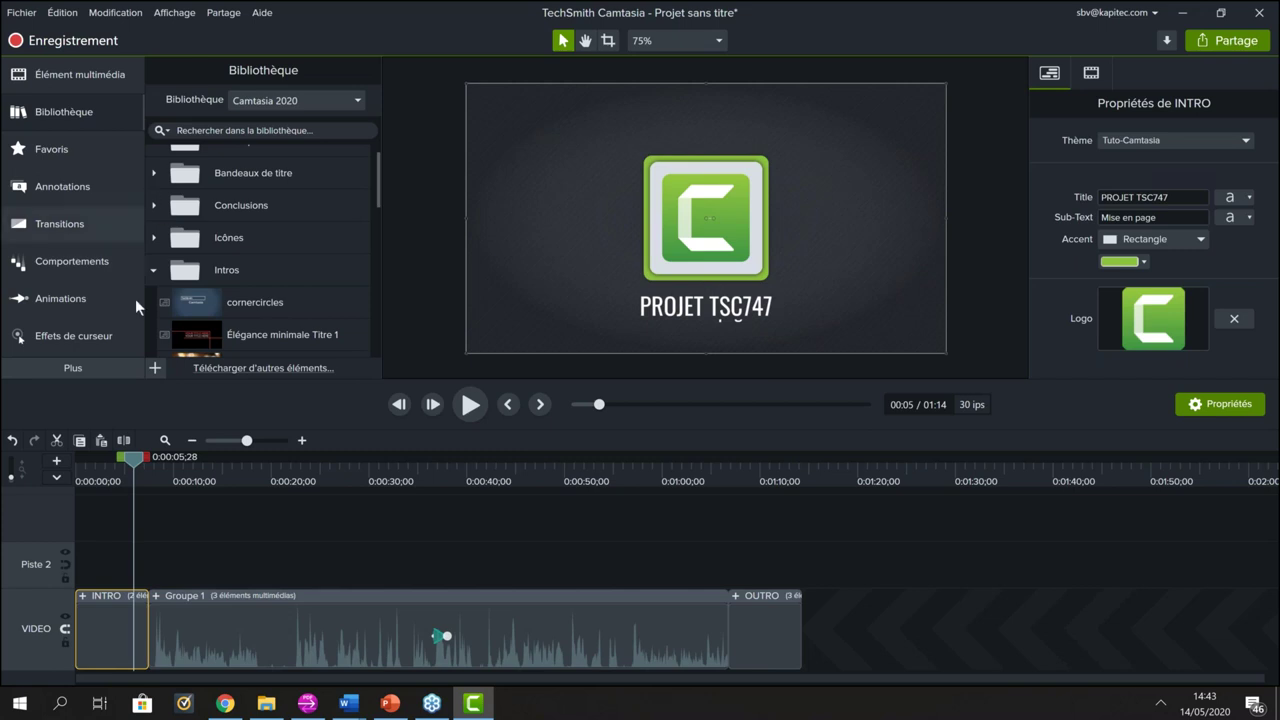
pyautogui.click(154, 270)
pyautogui.click(154, 243)
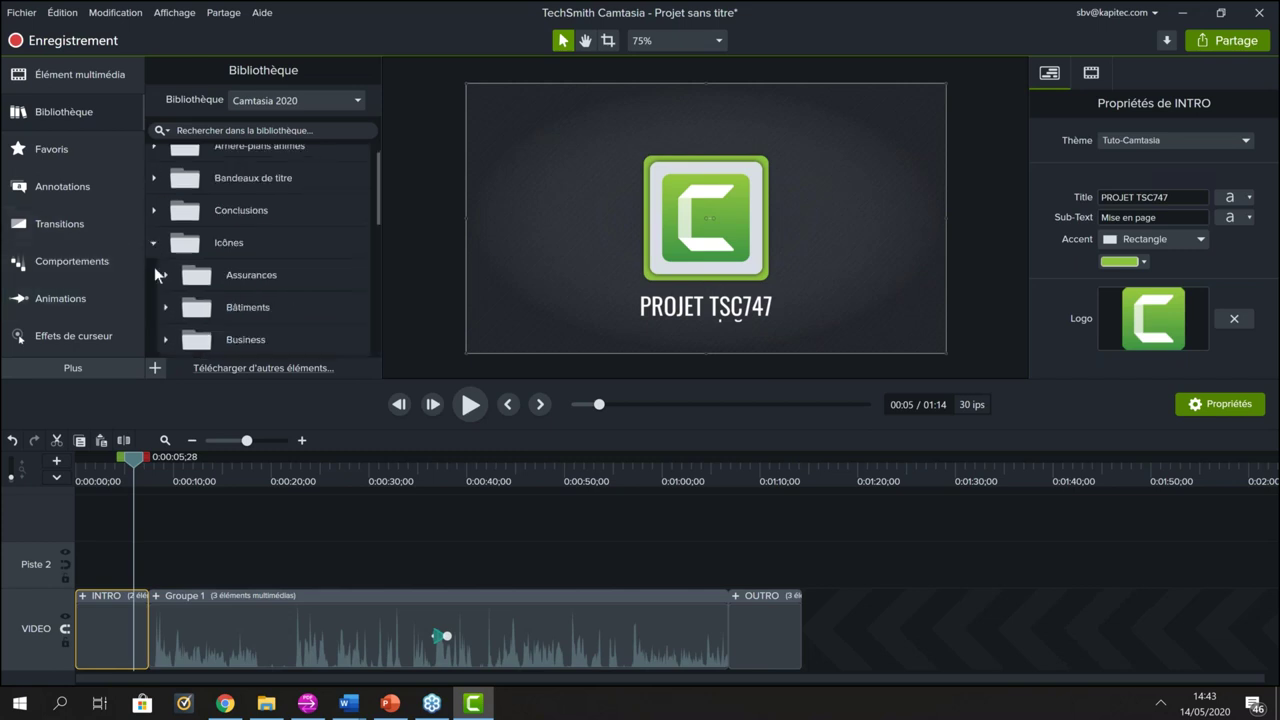
pyautogui.click(165, 275)
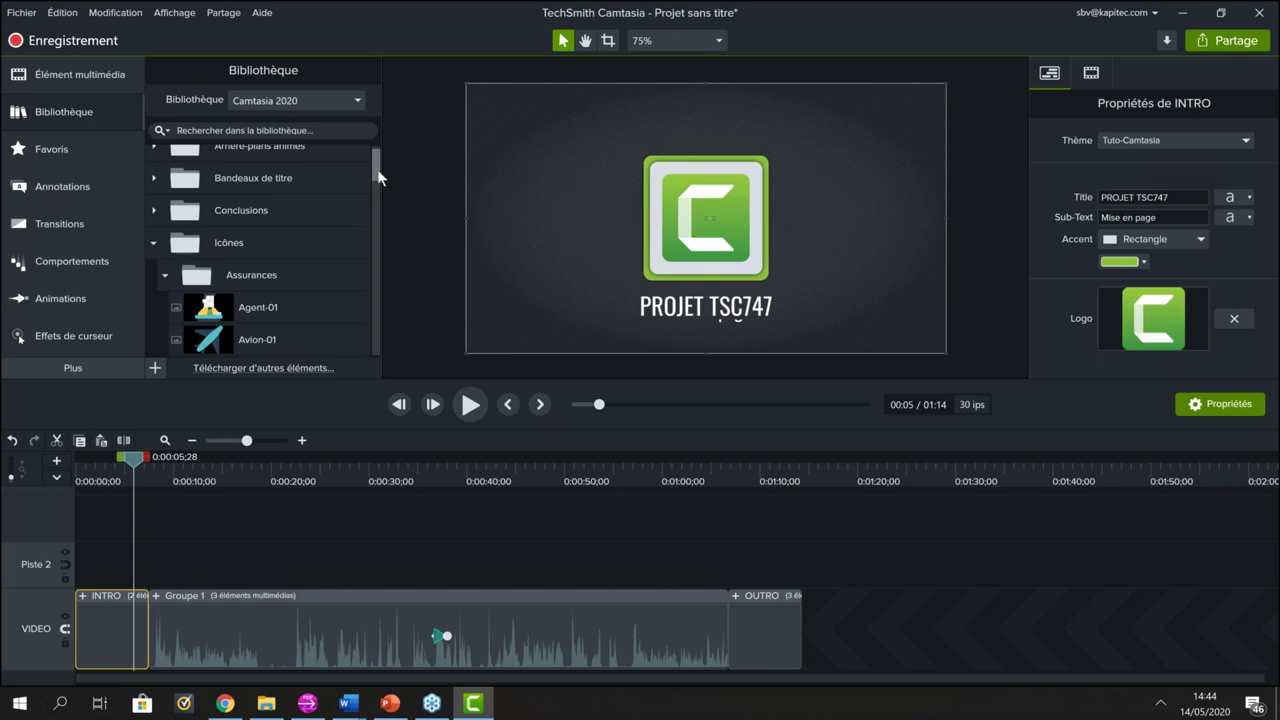
pyautogui.moveTo(377, 169)
pyautogui.mouseDown()
pyautogui.moveTo(377, 262)
pyautogui.moveTo(364, 169)
pyautogui.mouseUp()
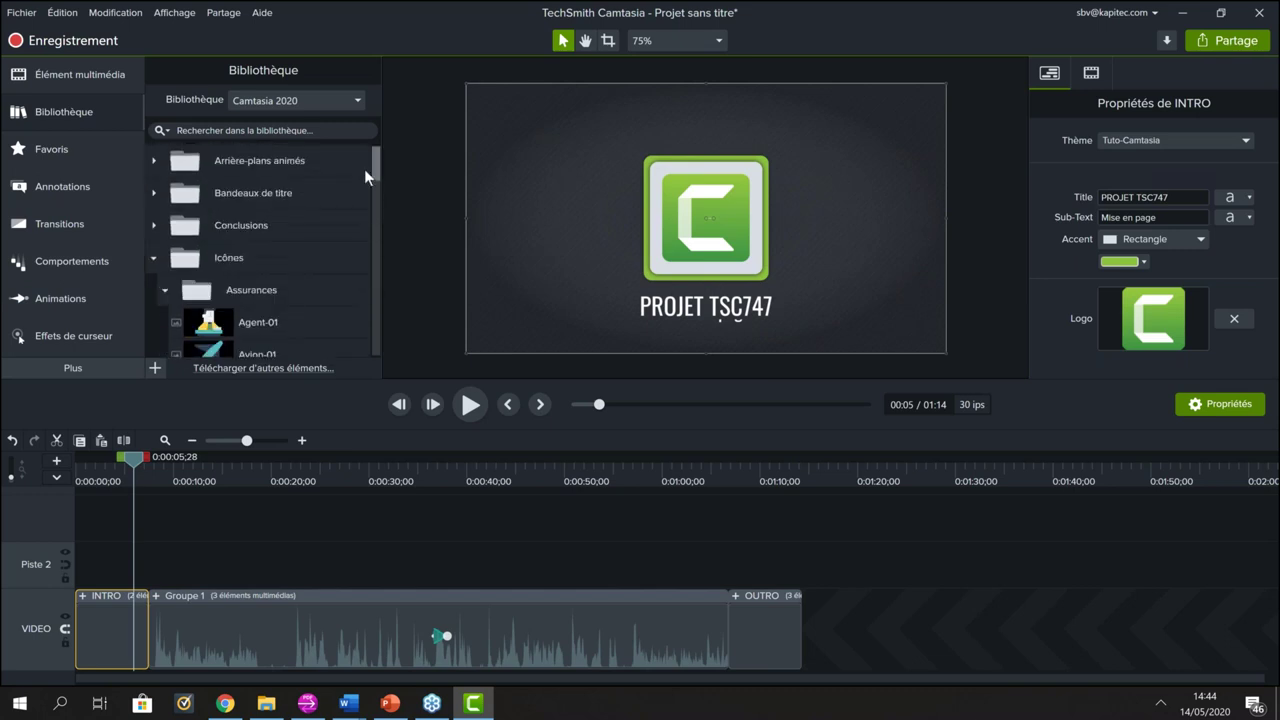
pyautogui.click(155, 258)
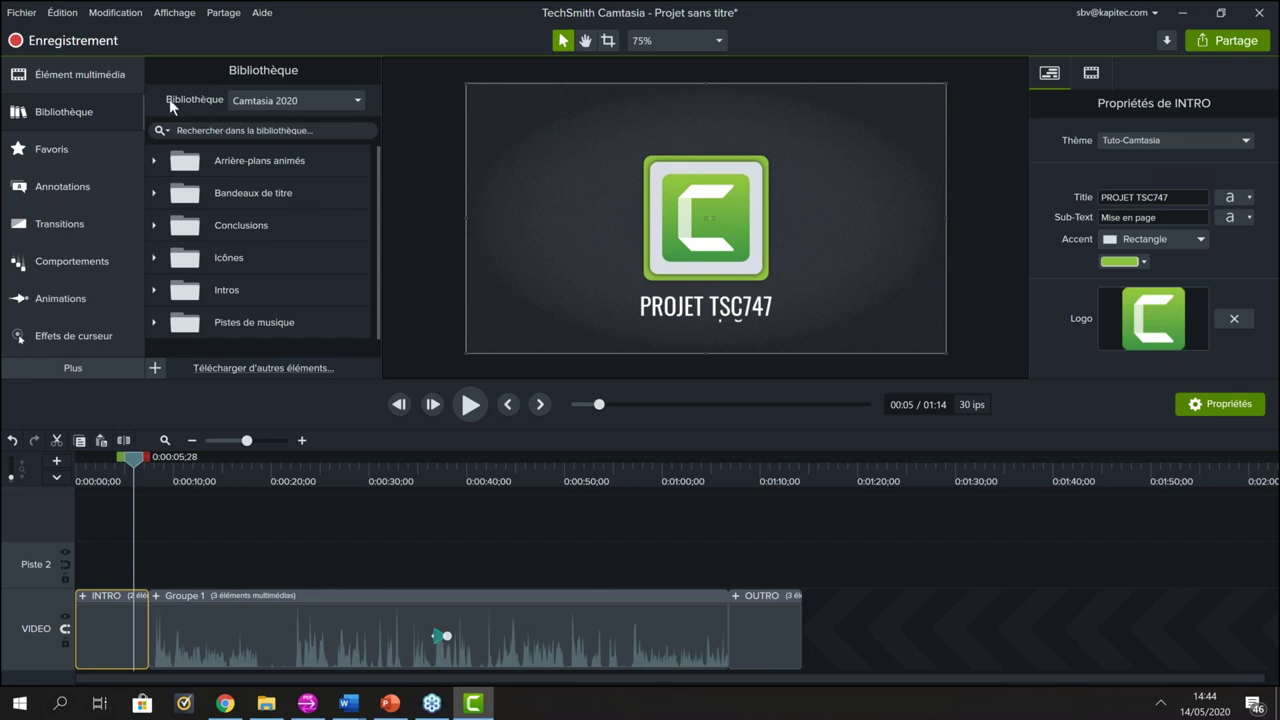
# Step: Switch to the KS library and examine the contents of its Mascottes folder
pyautogui.click(302, 99)
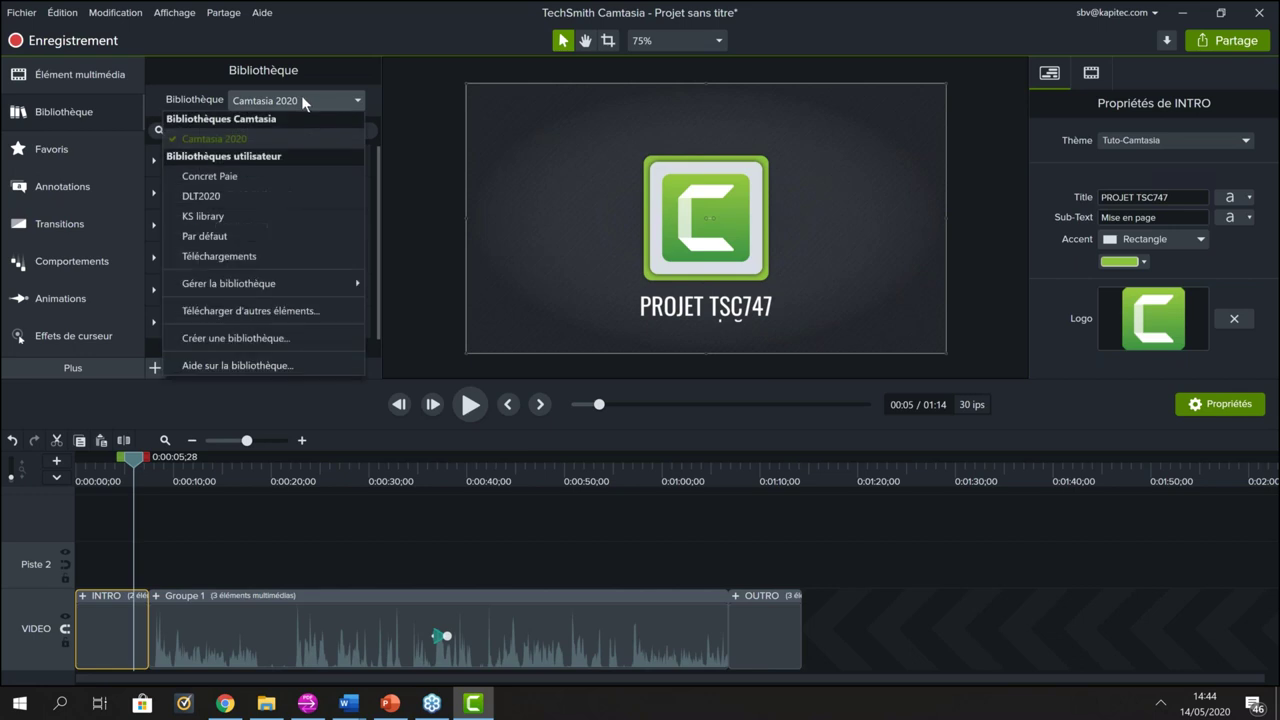
pyautogui.click(218, 214)
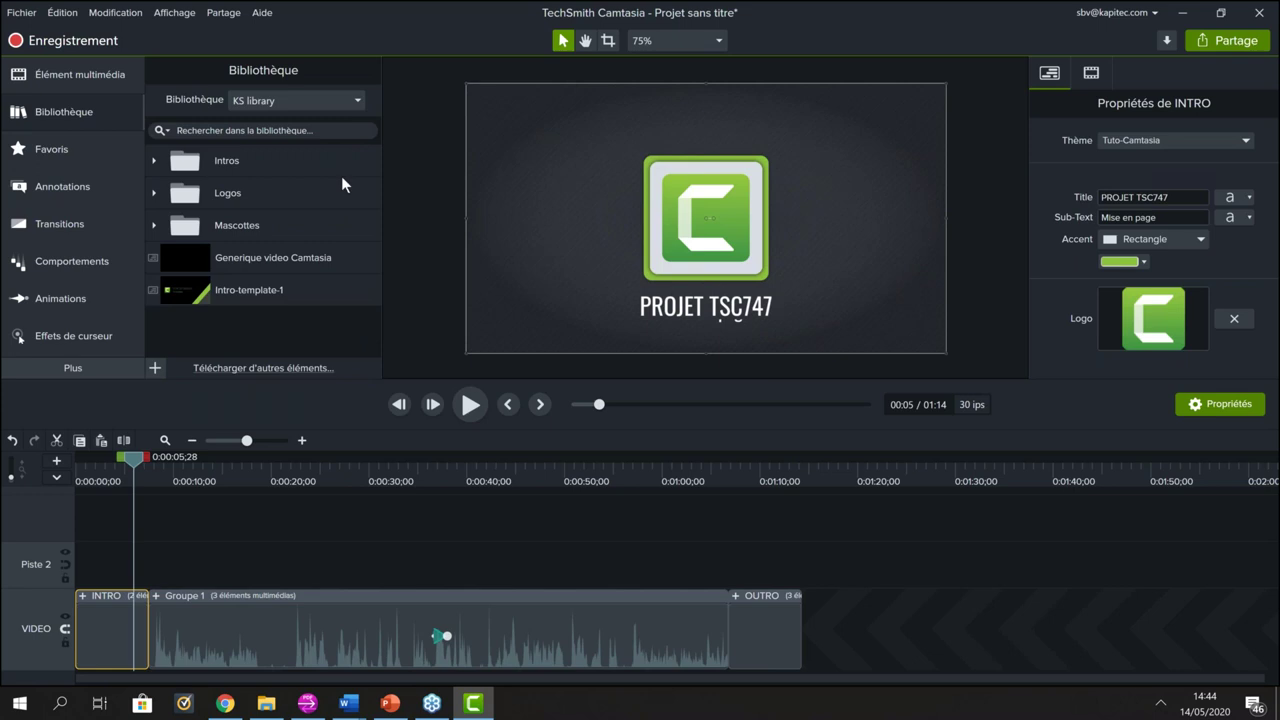
pyautogui.click(154, 227)
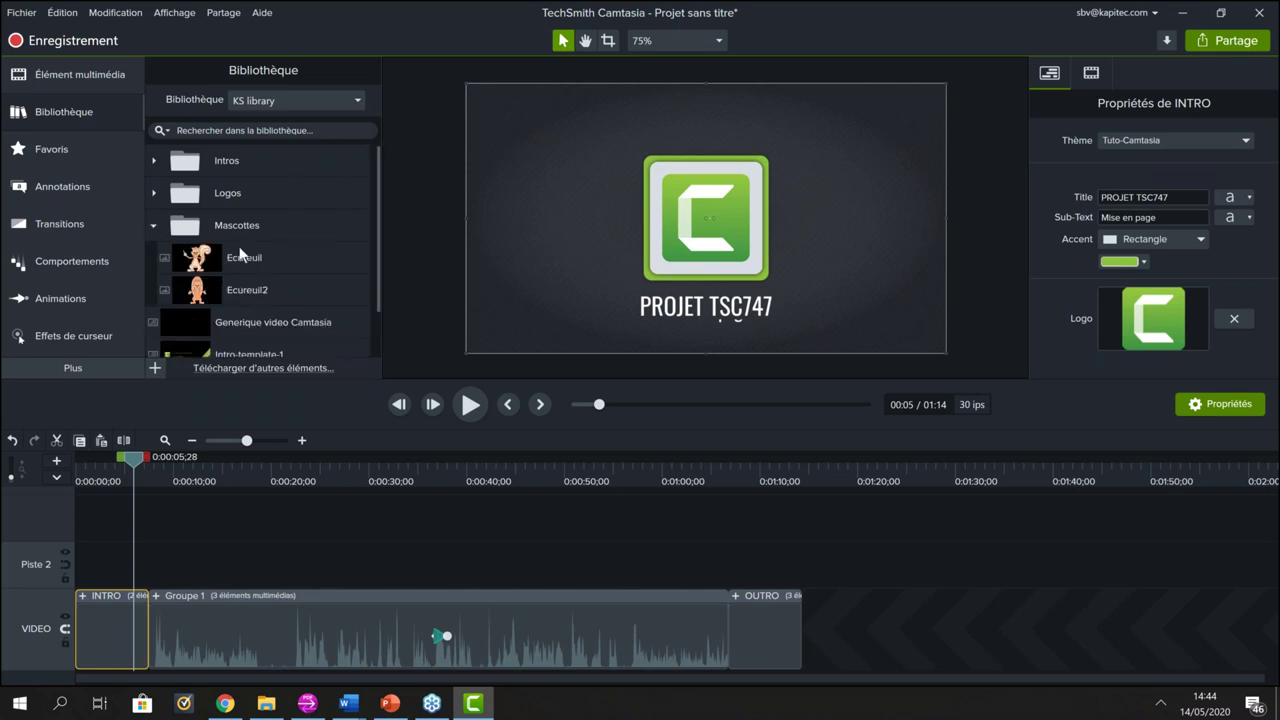
pyautogui.scroll(-1, 254, 245)
pyautogui.scroll(1, 270, 240)
# Step: Examine the themes and libraries available for export in a Camtasia package, and leave without exporting
pyautogui.click(19, 13)
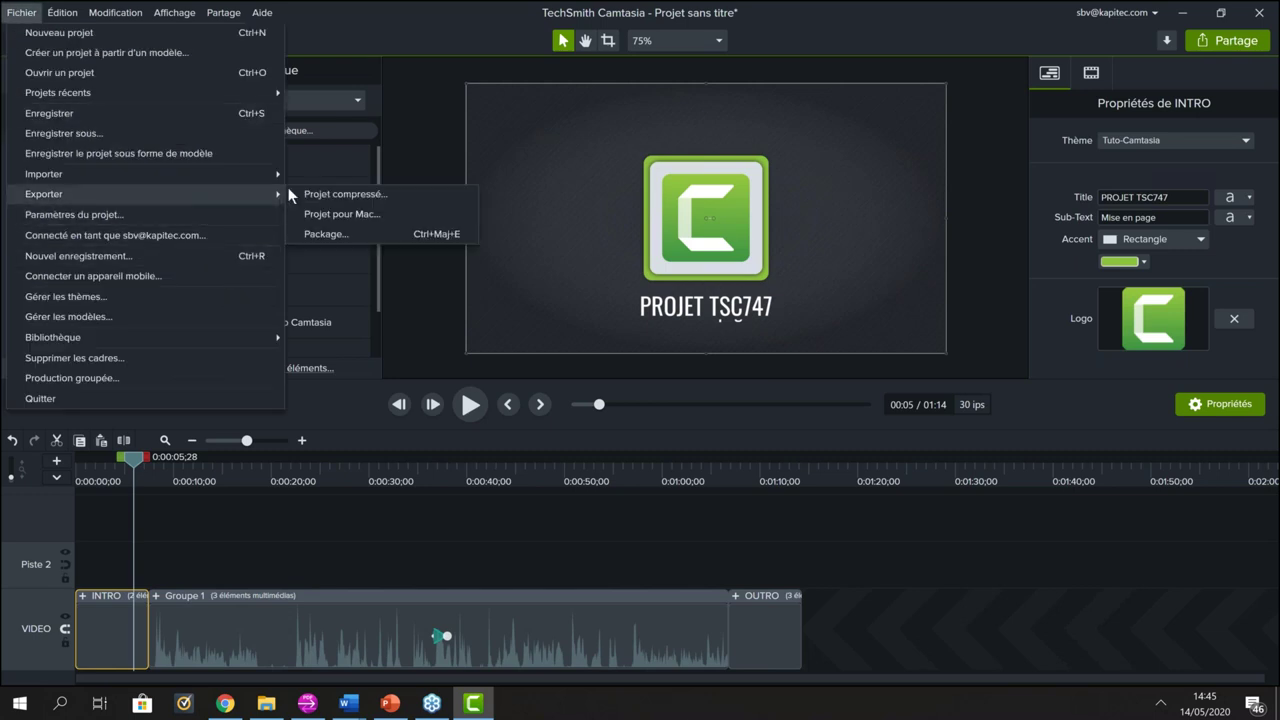
pyautogui.click(338, 235)
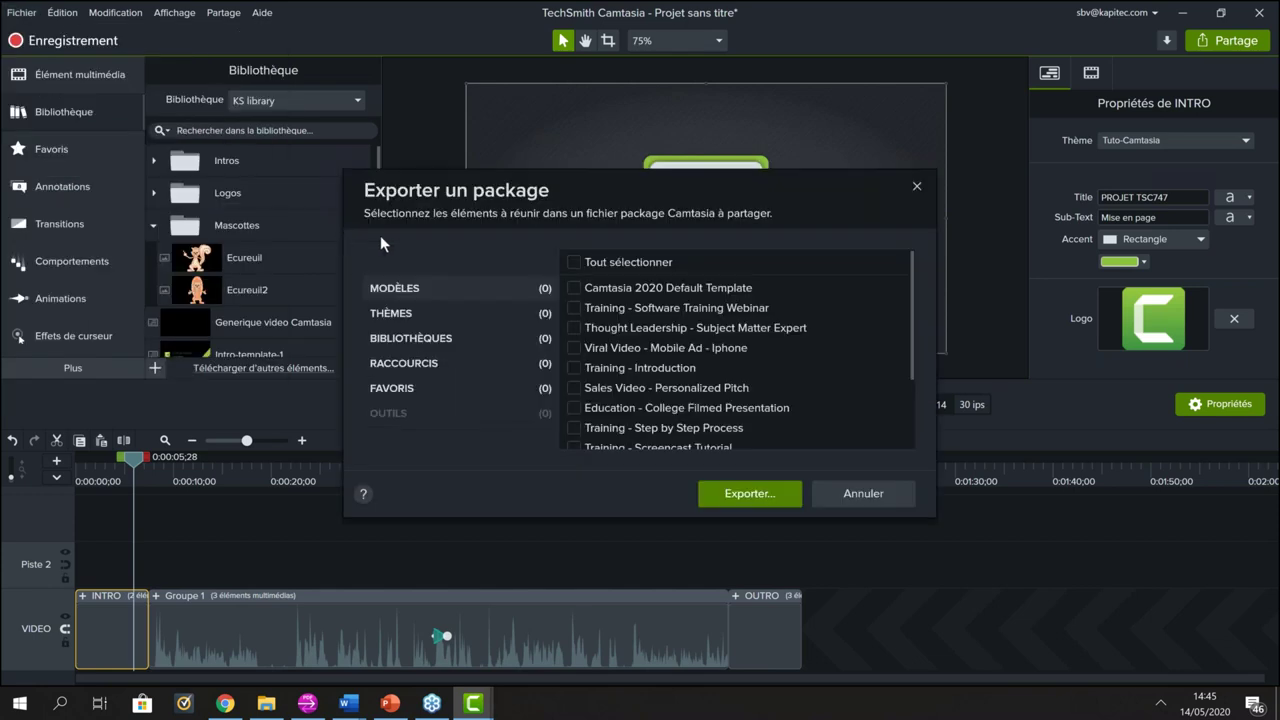
pyautogui.moveTo(592, 179); pyautogui.dragTo(508, 162)
pyautogui.moveTo(377, 113); pyautogui.dragTo(364, 124)
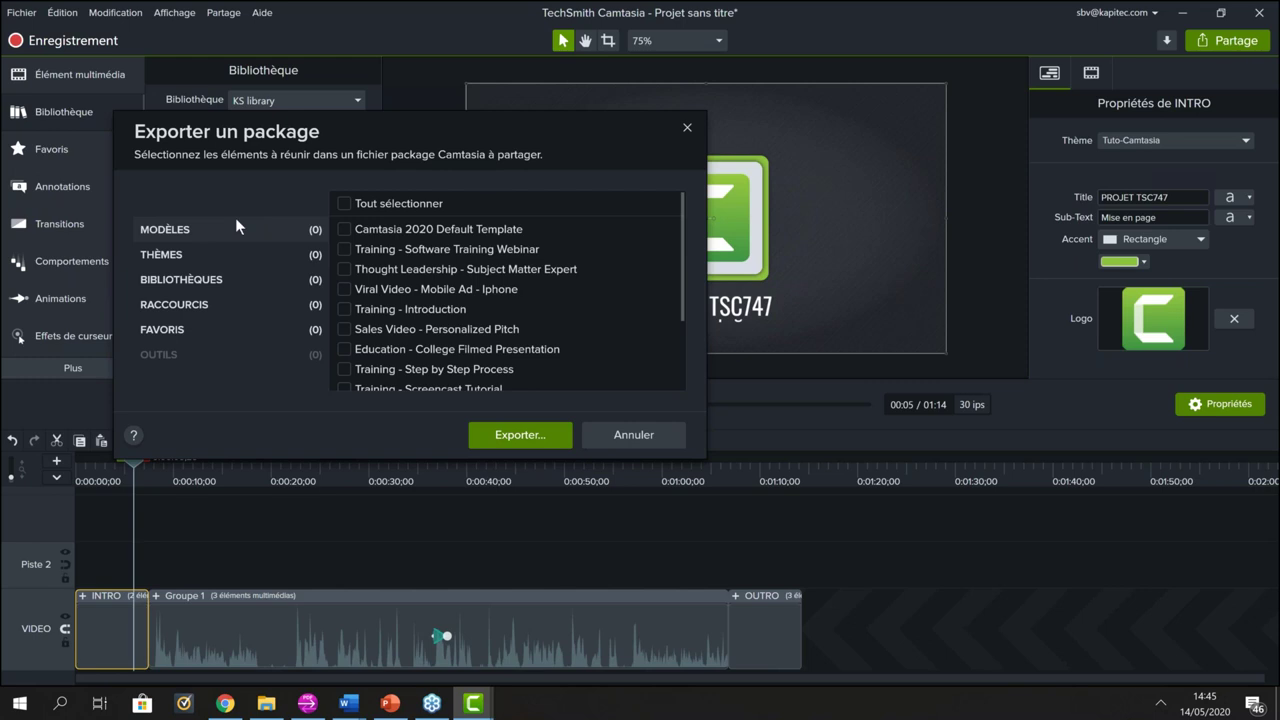
pyautogui.click(183, 251)
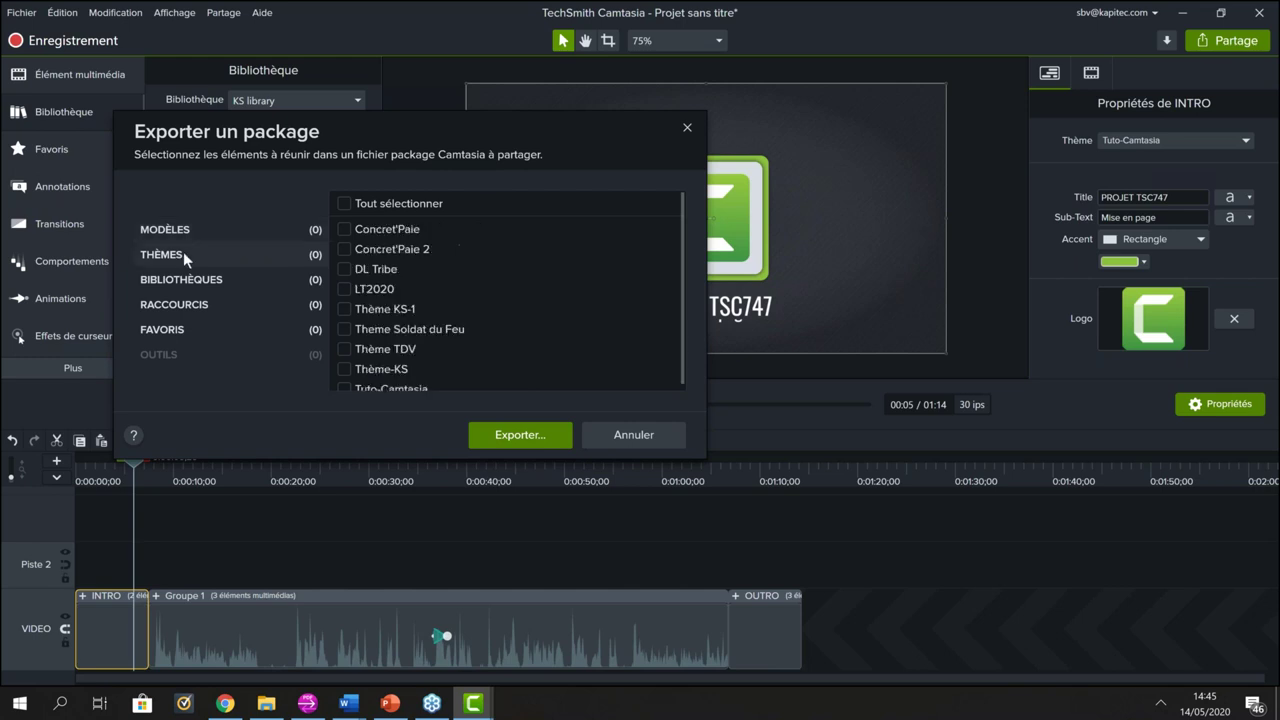
pyautogui.click(181, 282)
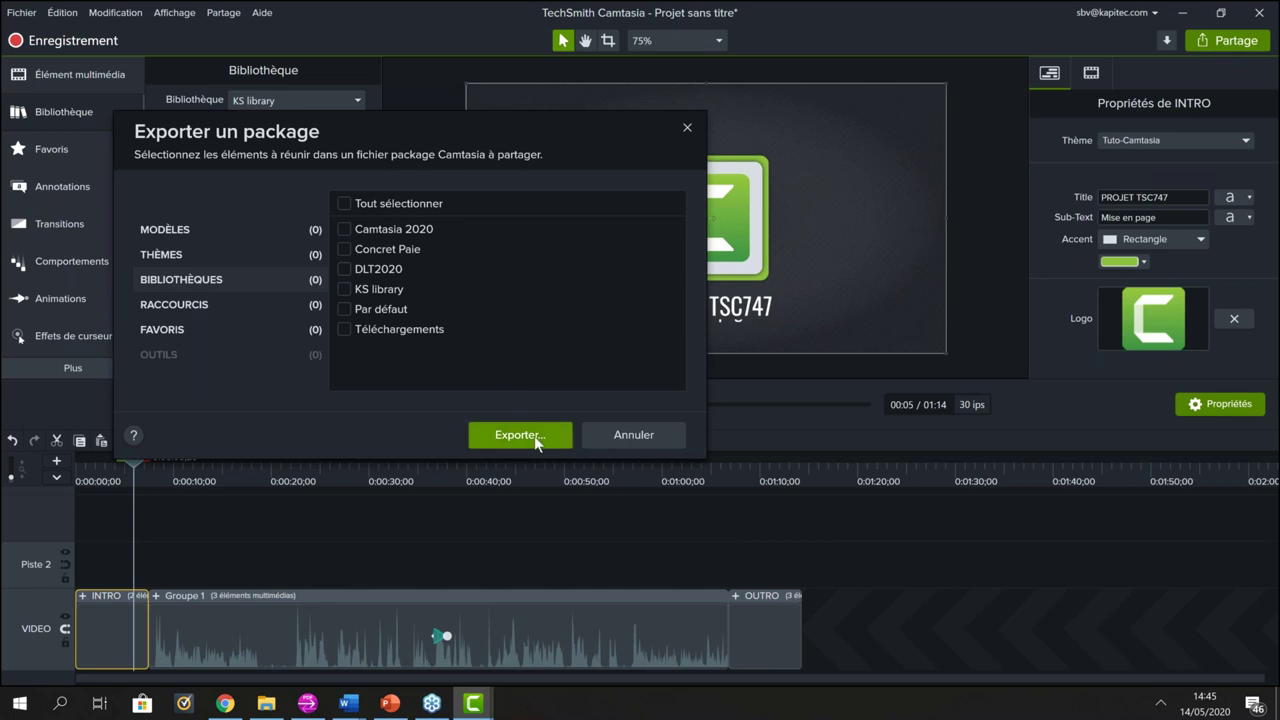
pyautogui.click(626, 438)
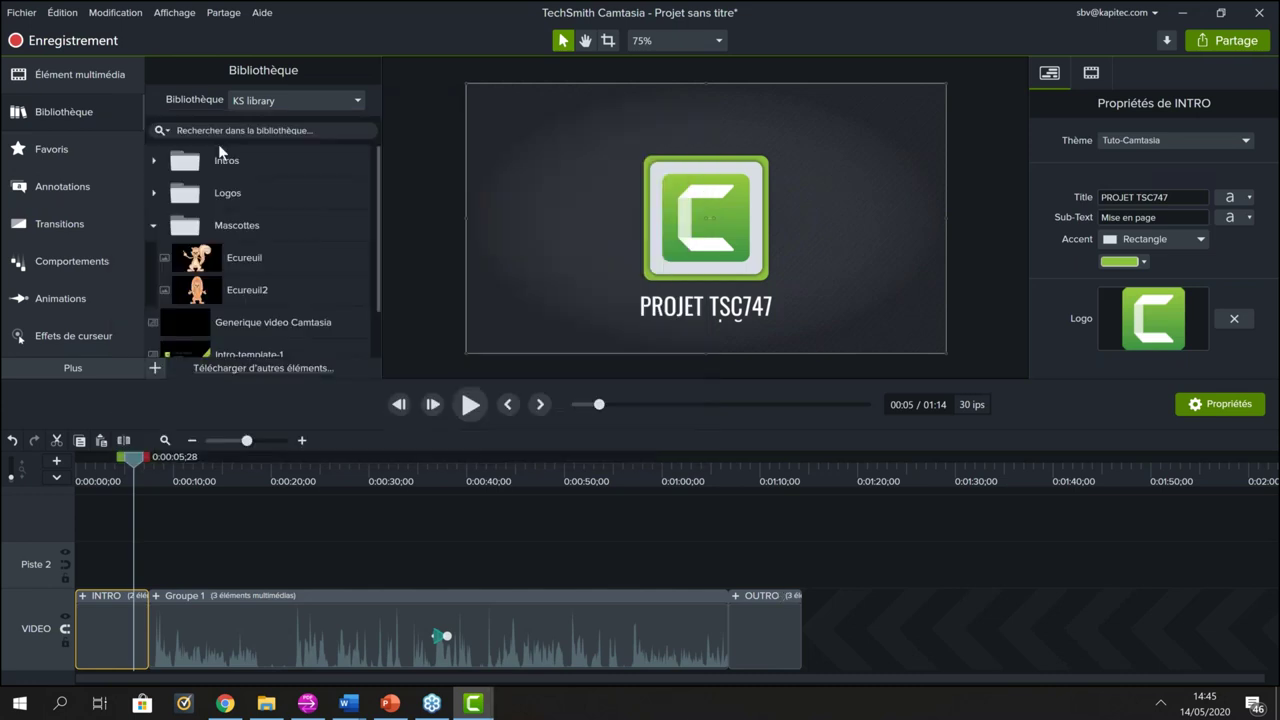
# Step: Inspect the file selection for importing a Camtasia package, and leave without importing anything
pyautogui.click(27, 14)
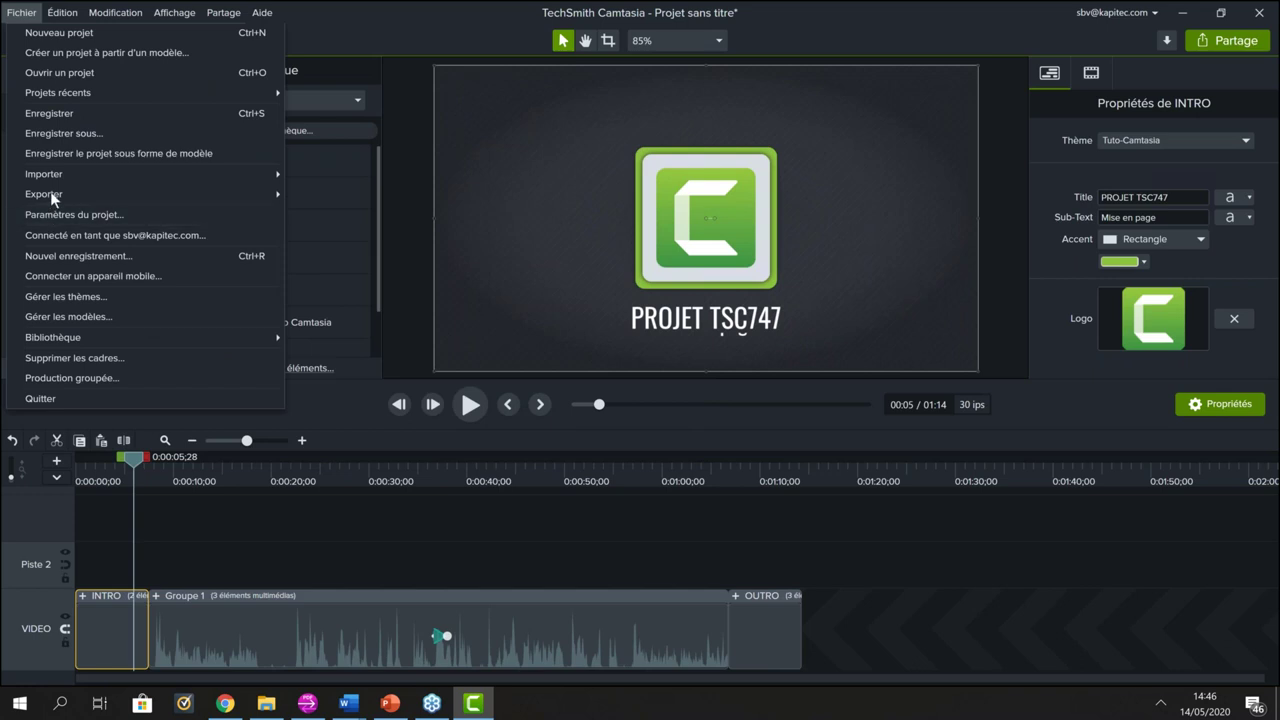
pyautogui.moveTo(55, 180)
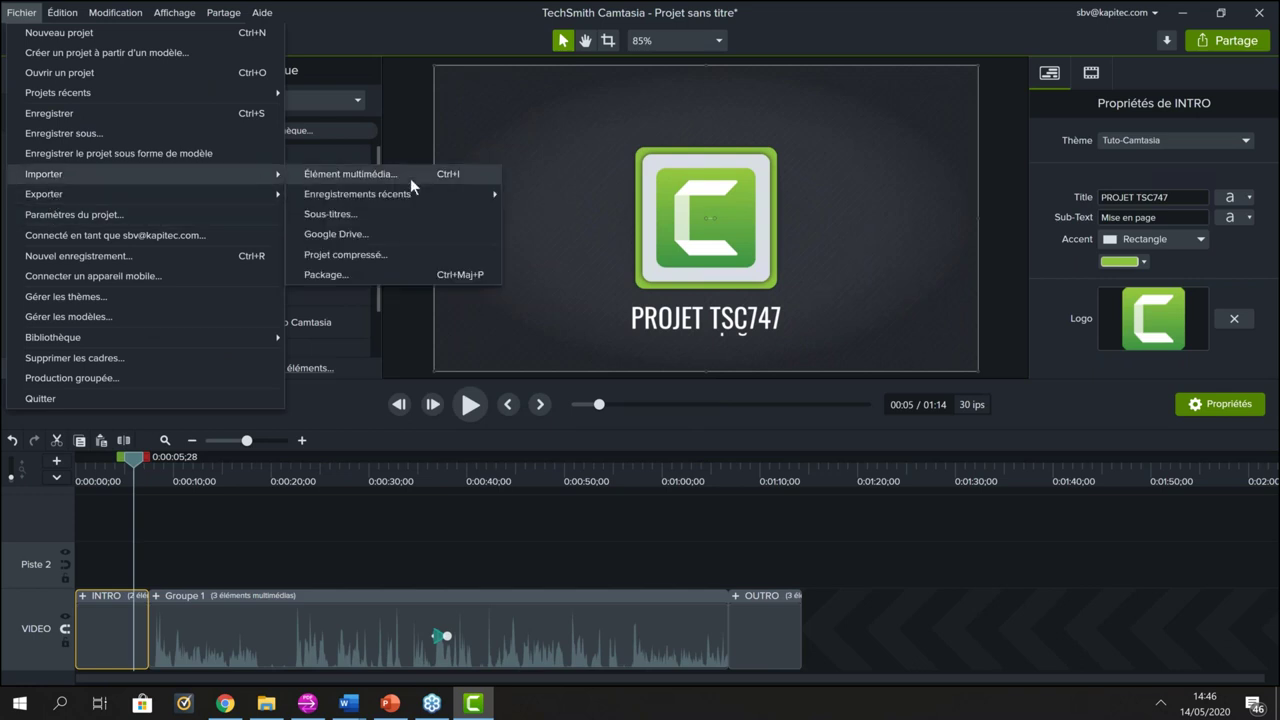
pyautogui.click(385, 273)
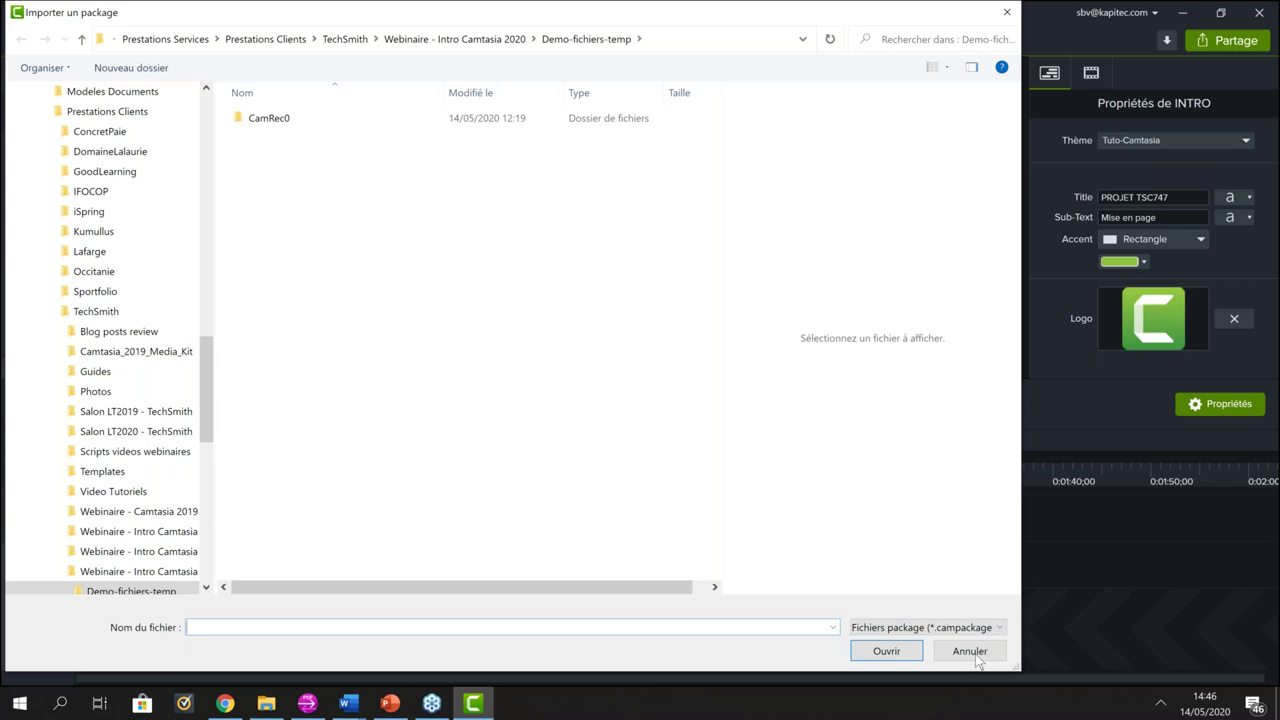
pyautogui.click(970, 651)
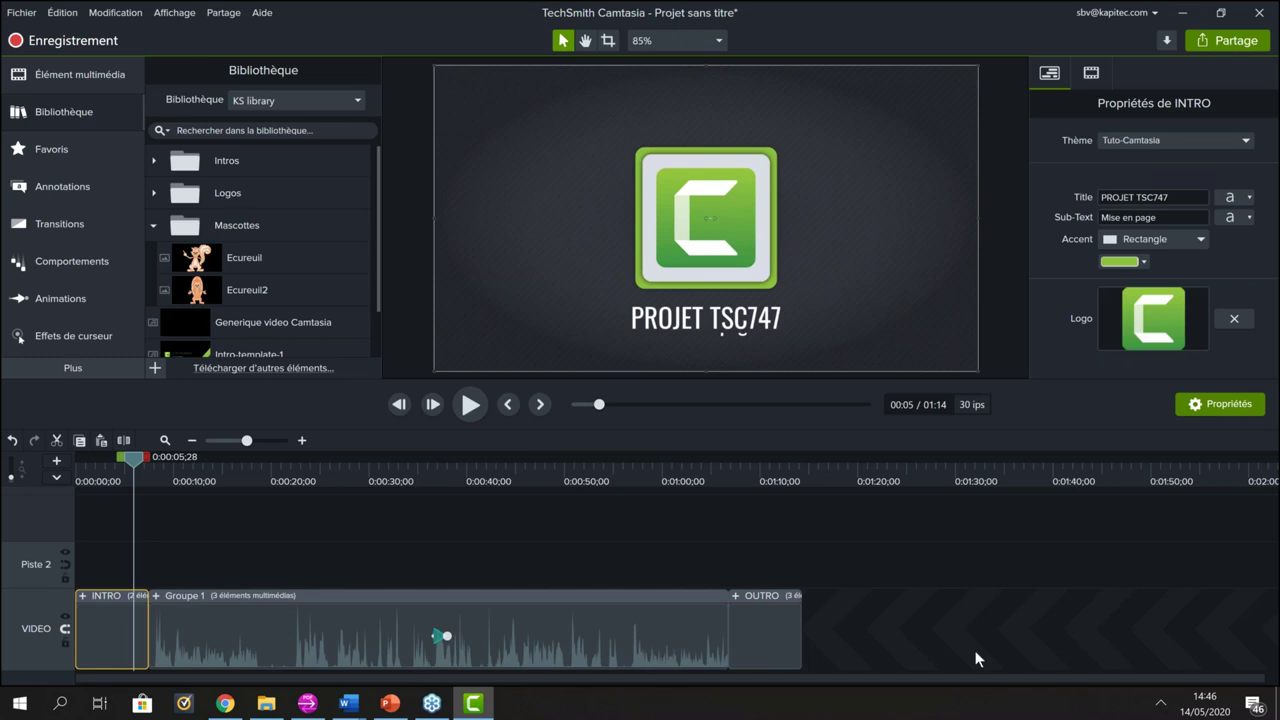
# Step: Produce the project as a local file with the MP4 uniquement (jusqu'à 480p) preset, naming the production Mademo
pyautogui.click(1245, 44)
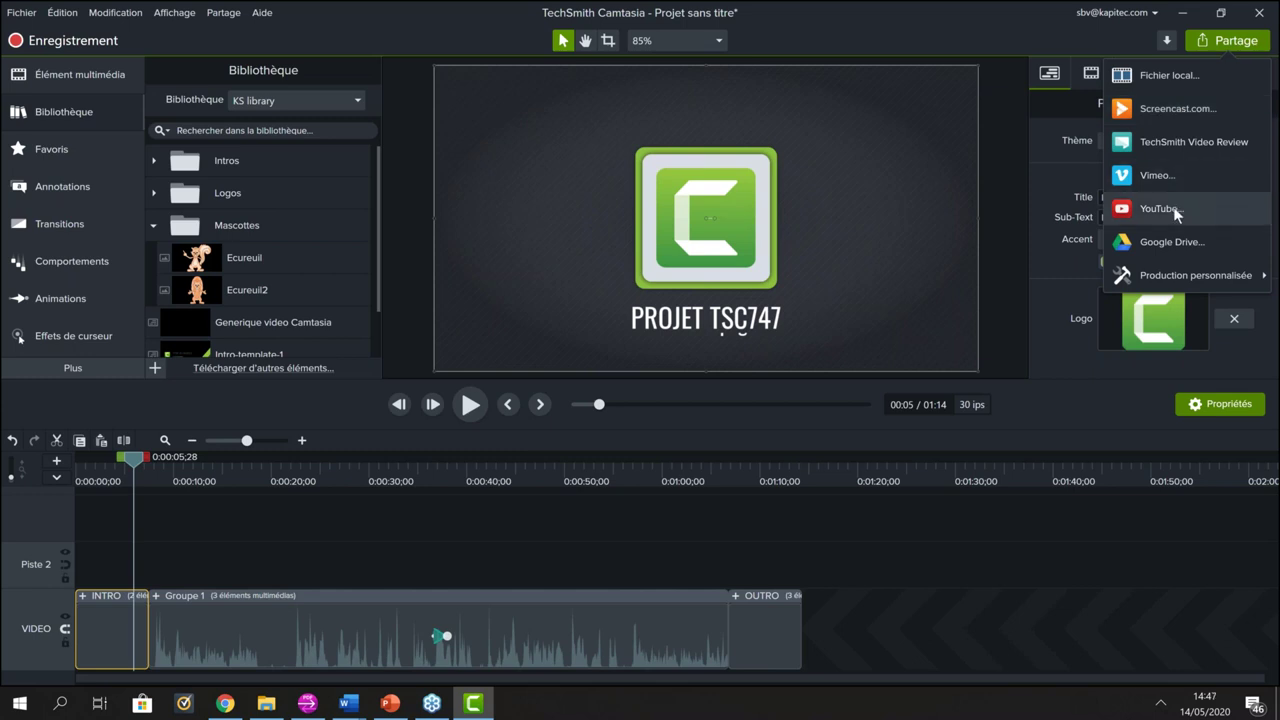
pyautogui.click(1184, 76)
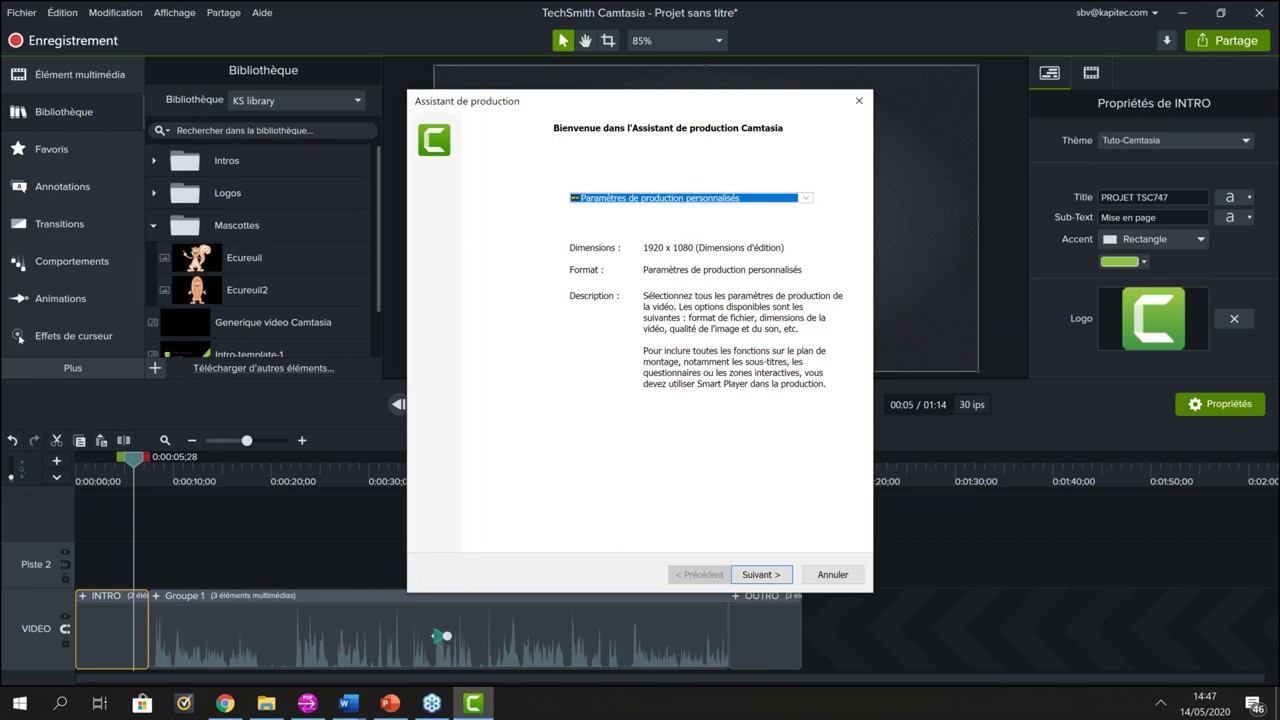
pyautogui.click(806, 198)
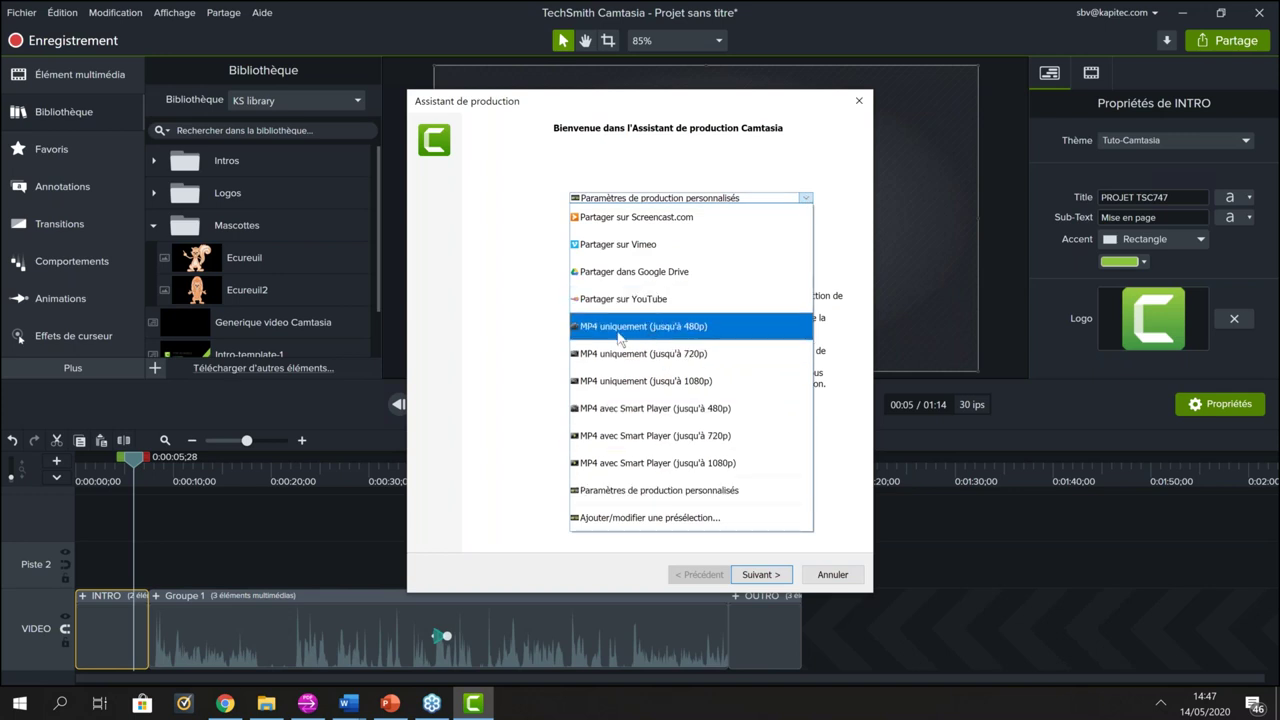
pyautogui.click(690, 337)
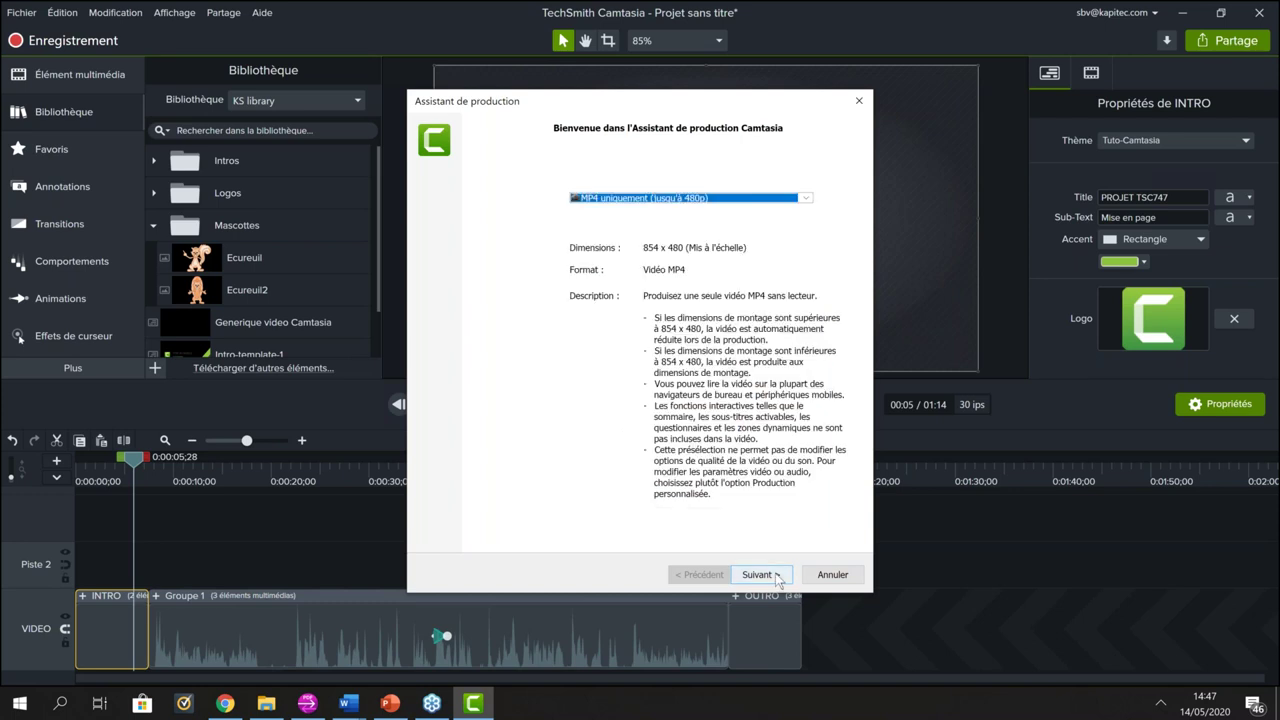
pyautogui.click(761, 574)
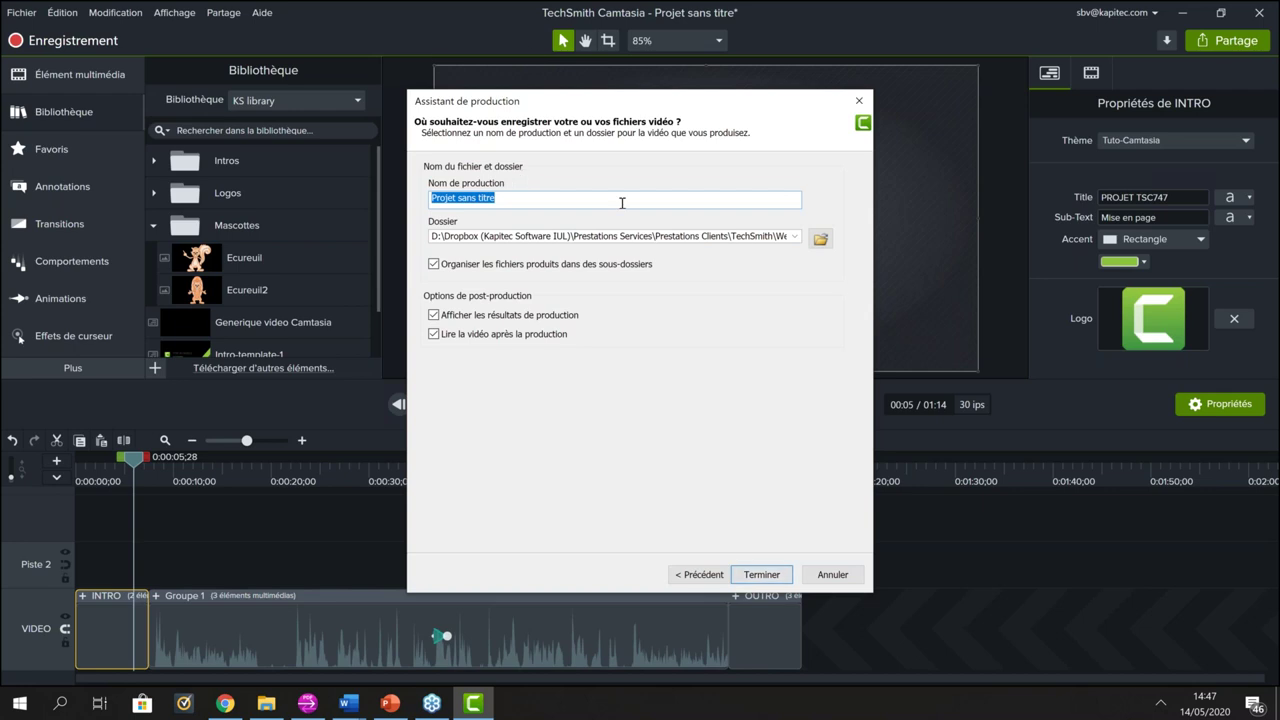
pyautogui.write('Mademo')
pyautogui.click(777, 579)
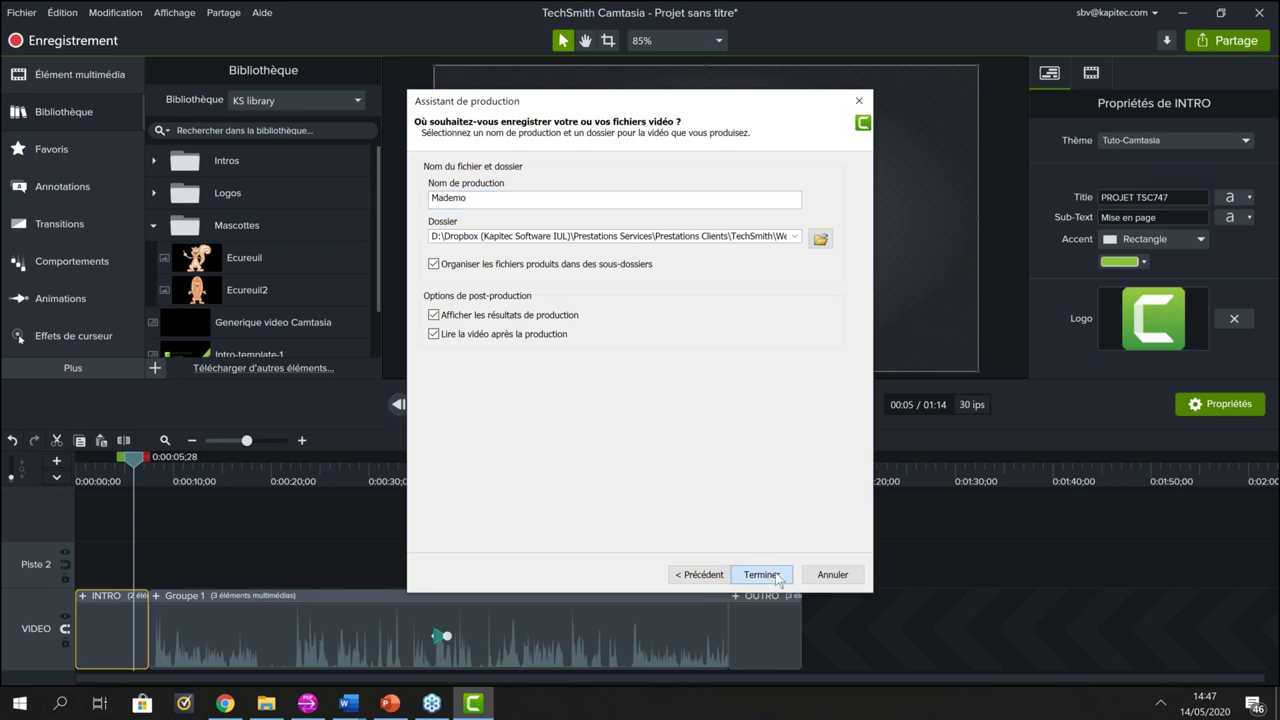
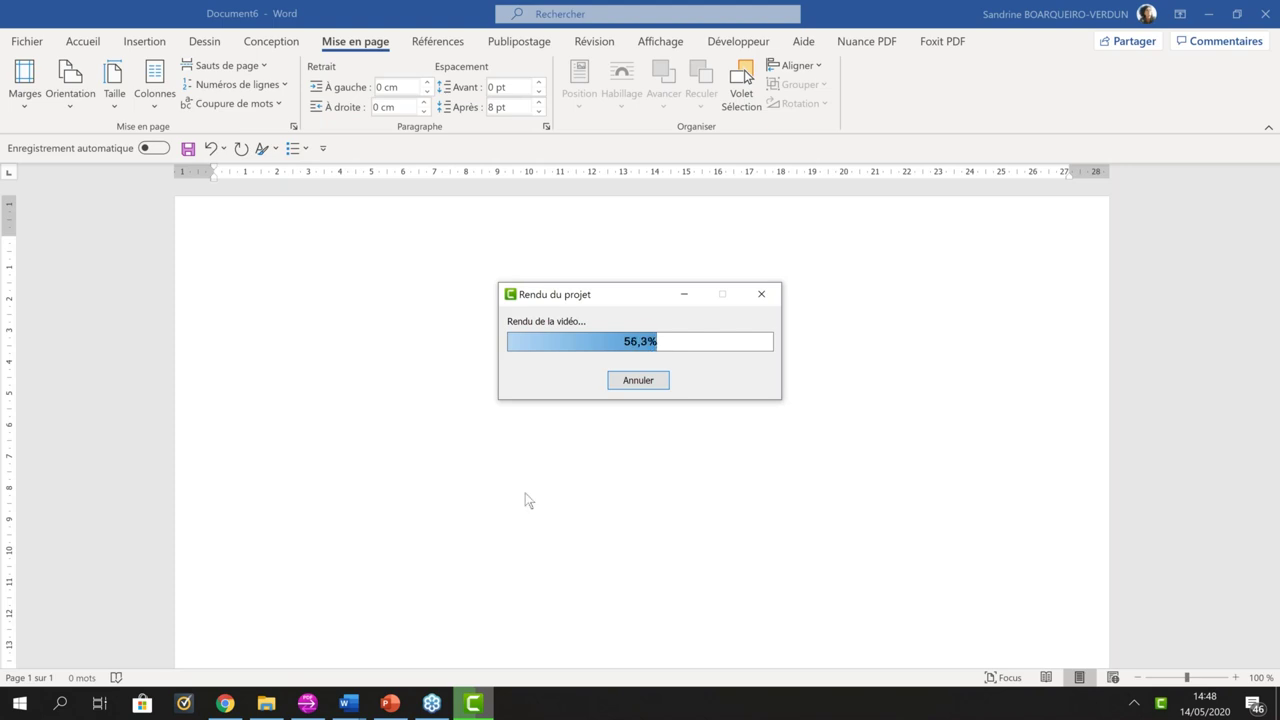
# Step: Switch to PowerPoint and show the Session Questions-Réponses slide full screen, ending the slide show again
pyautogui.click(388, 706)
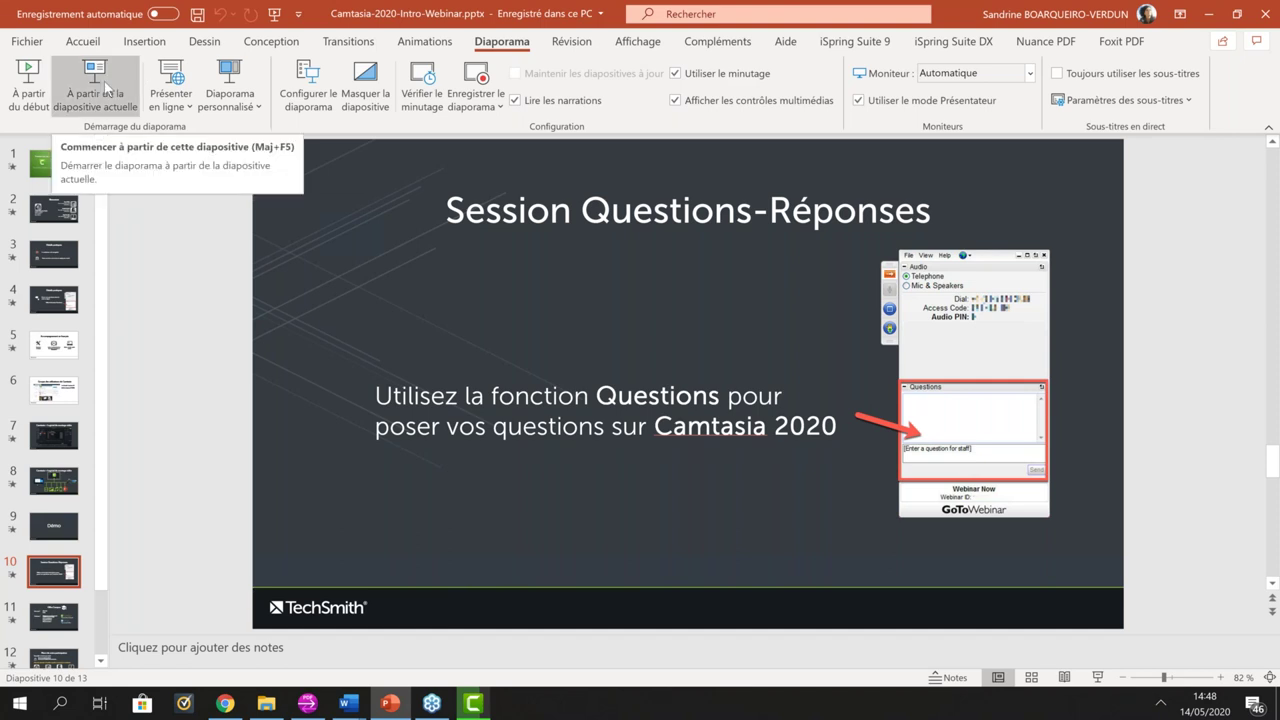
pyautogui.click(106, 88)
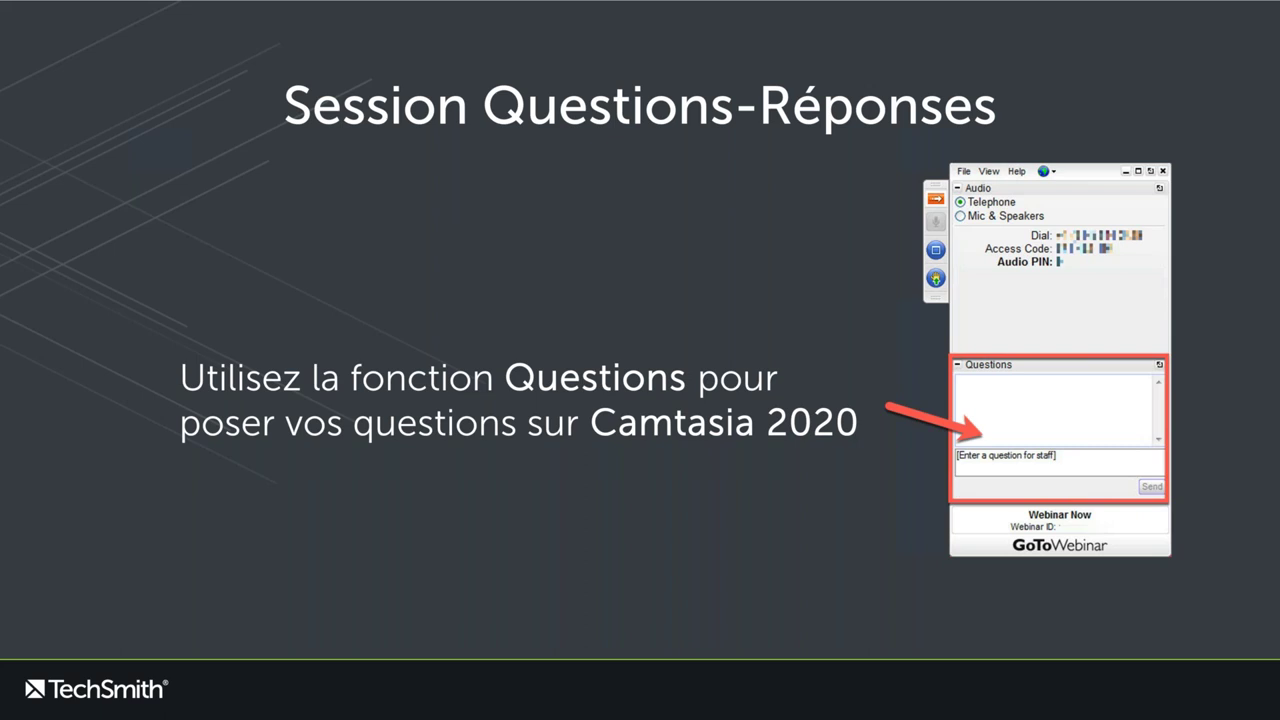
pyautogui.press('Escape')
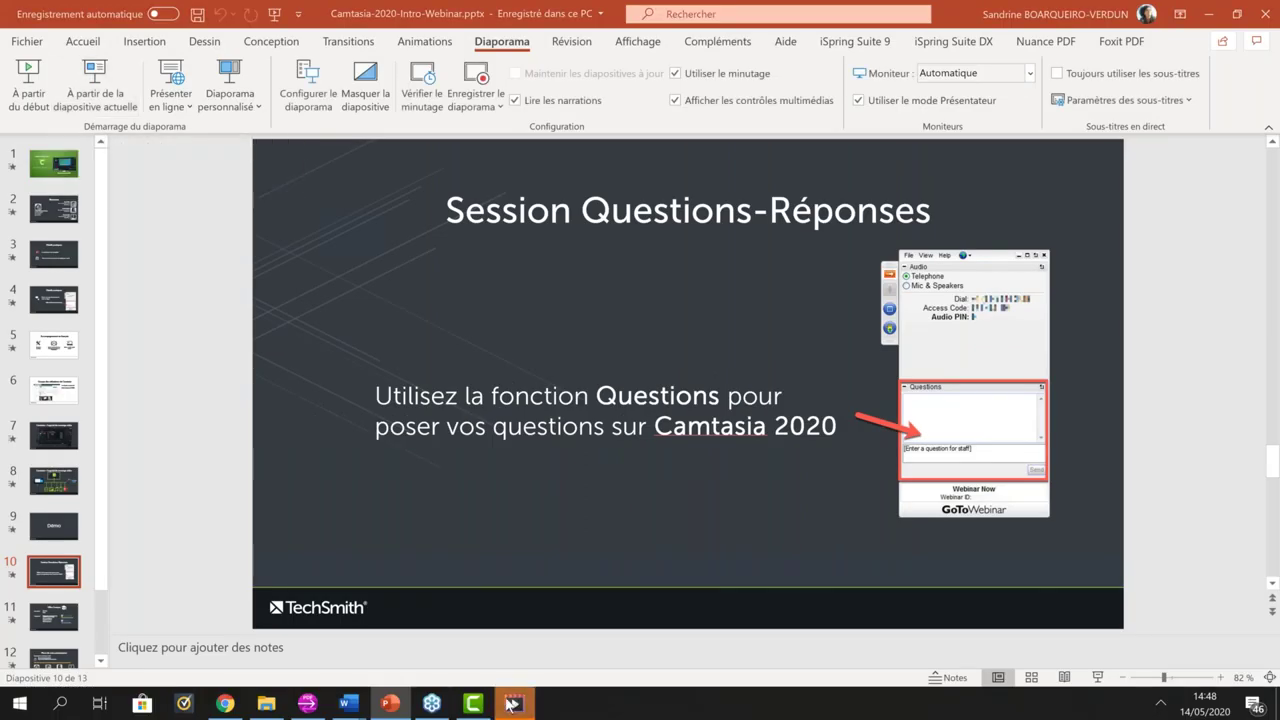
# Step: Check the produced video in the media player, close it, and dismiss the production results in Camtasia
pyautogui.click(515, 705)
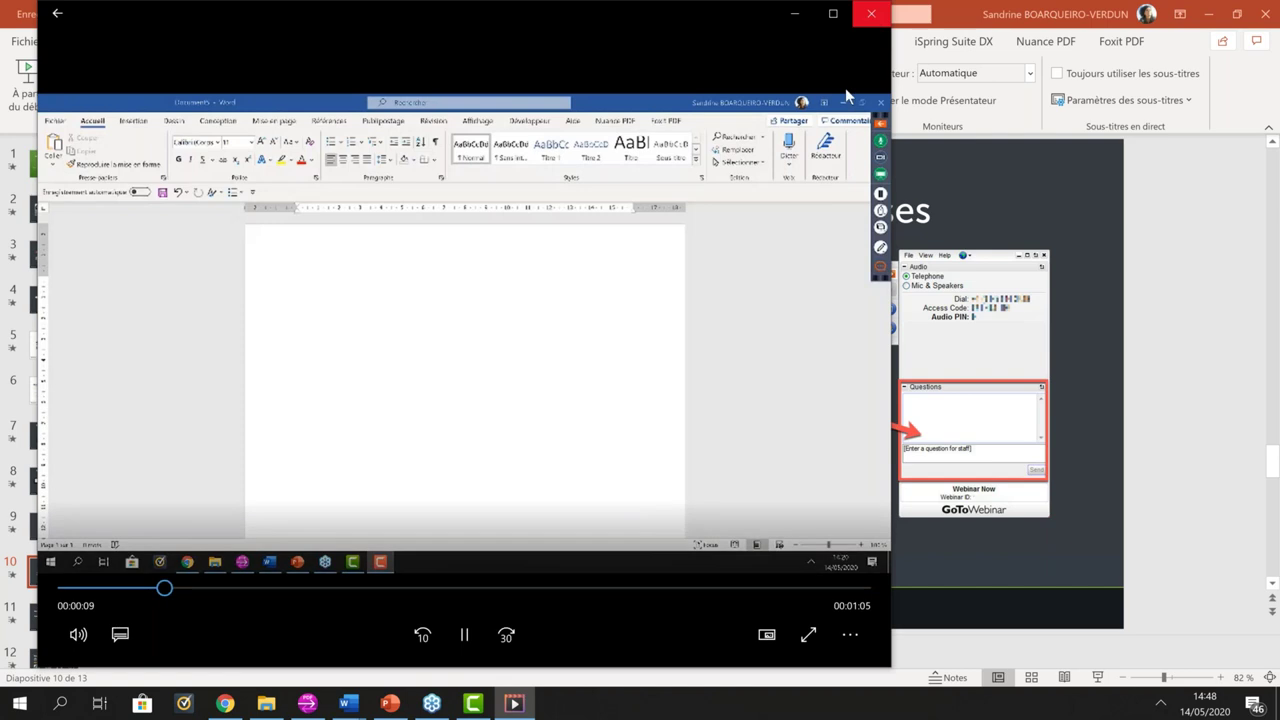
pyautogui.click(871, 13)
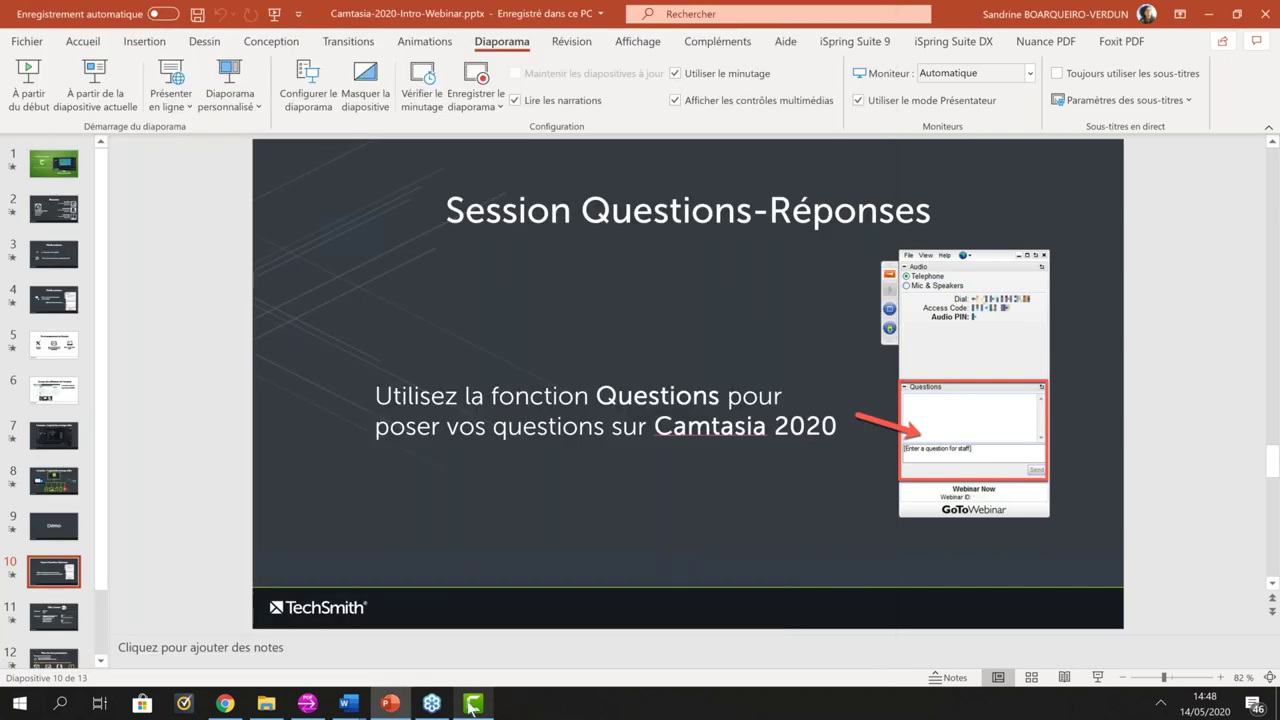
pyautogui.click(472, 704)
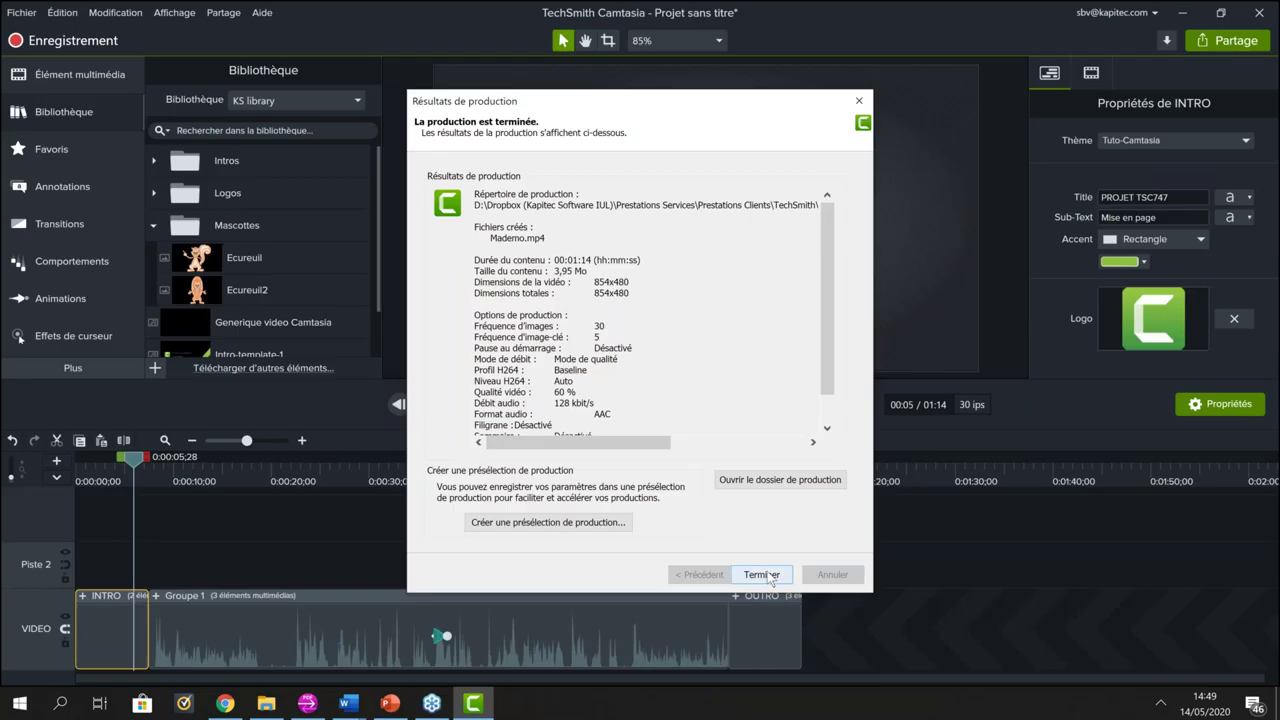
pyautogui.click(766, 572)
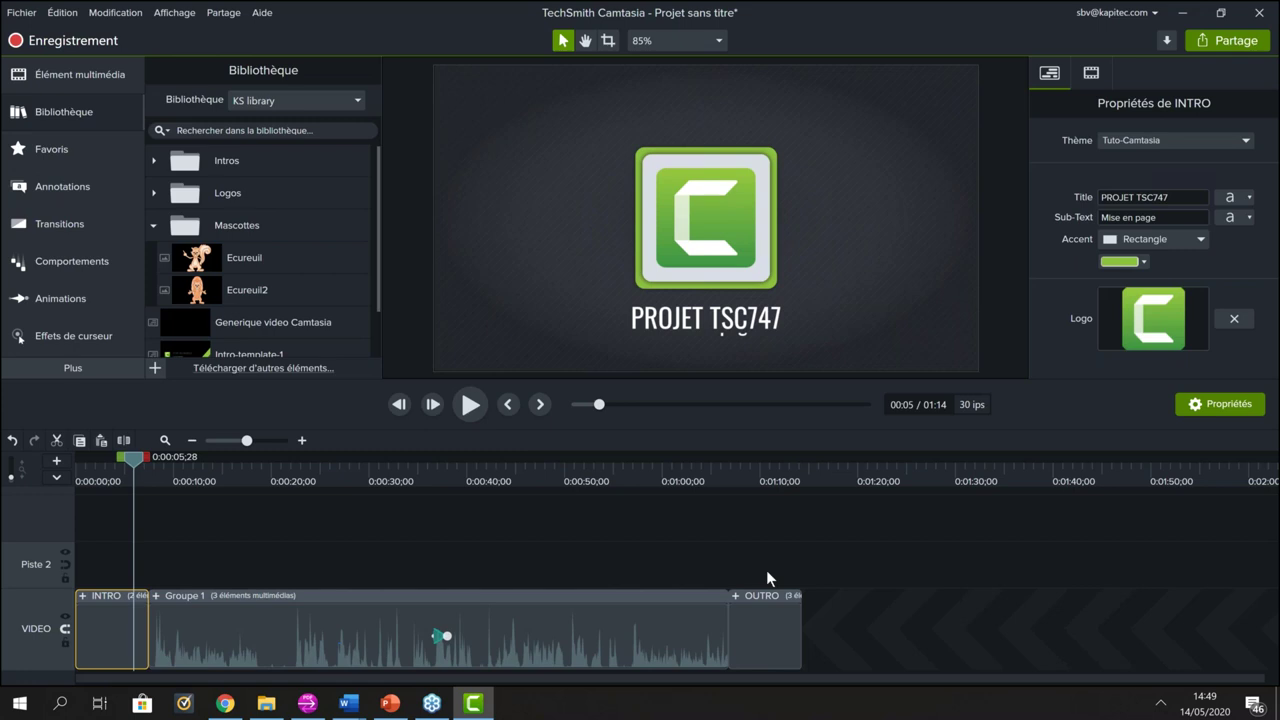
# Step: Expand Groupe 1 on the timeline to examine its screen recording, and collapse the group again
pyautogui.click(538, 640)
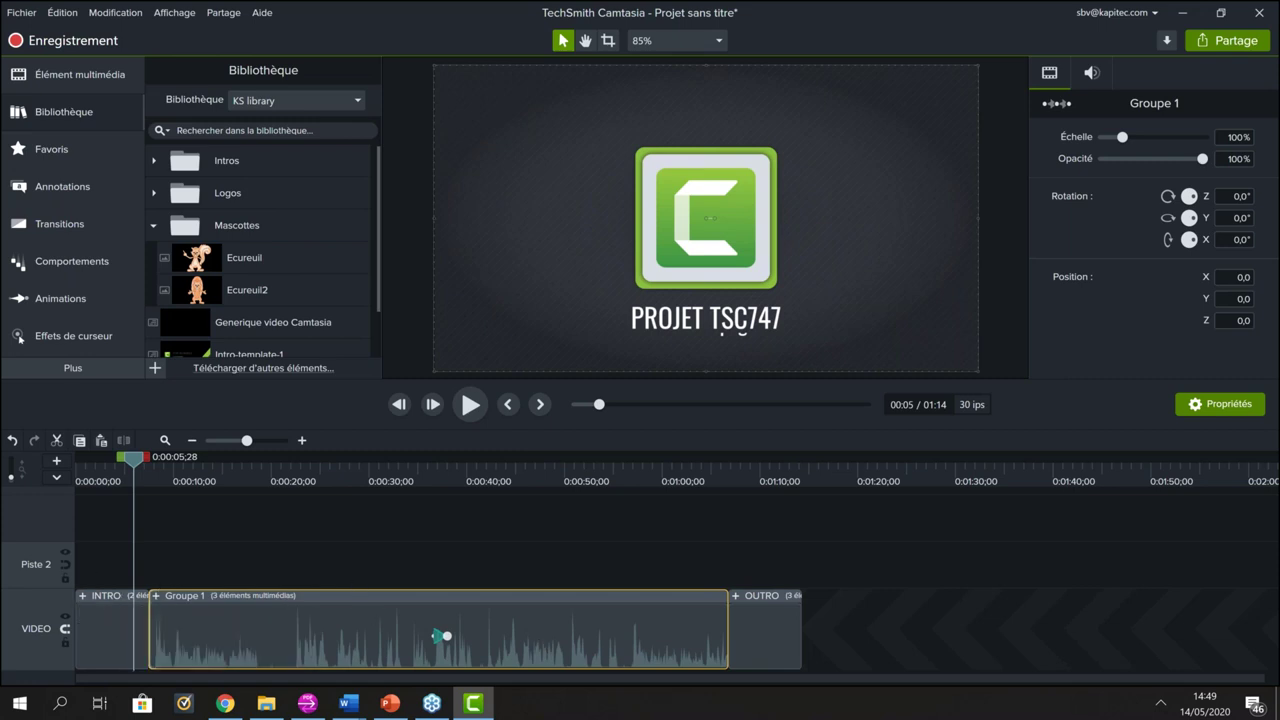
pyautogui.click(155, 595)
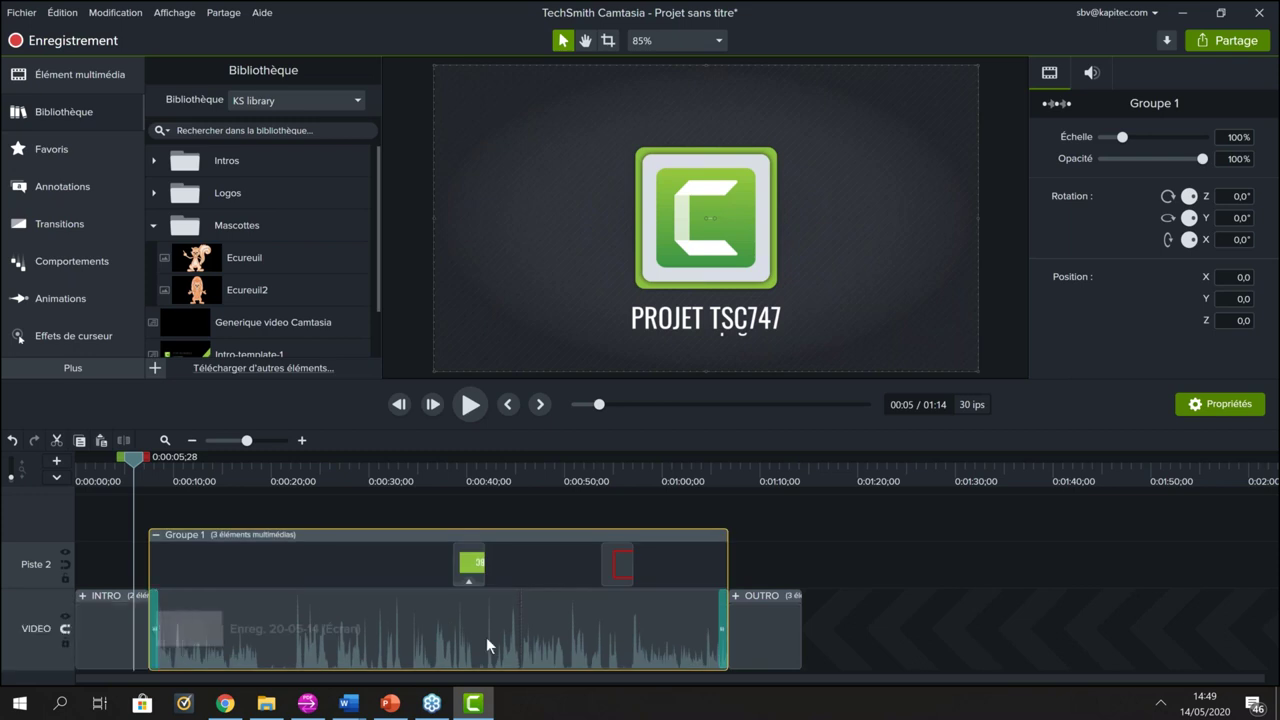
pyautogui.click(468, 635)
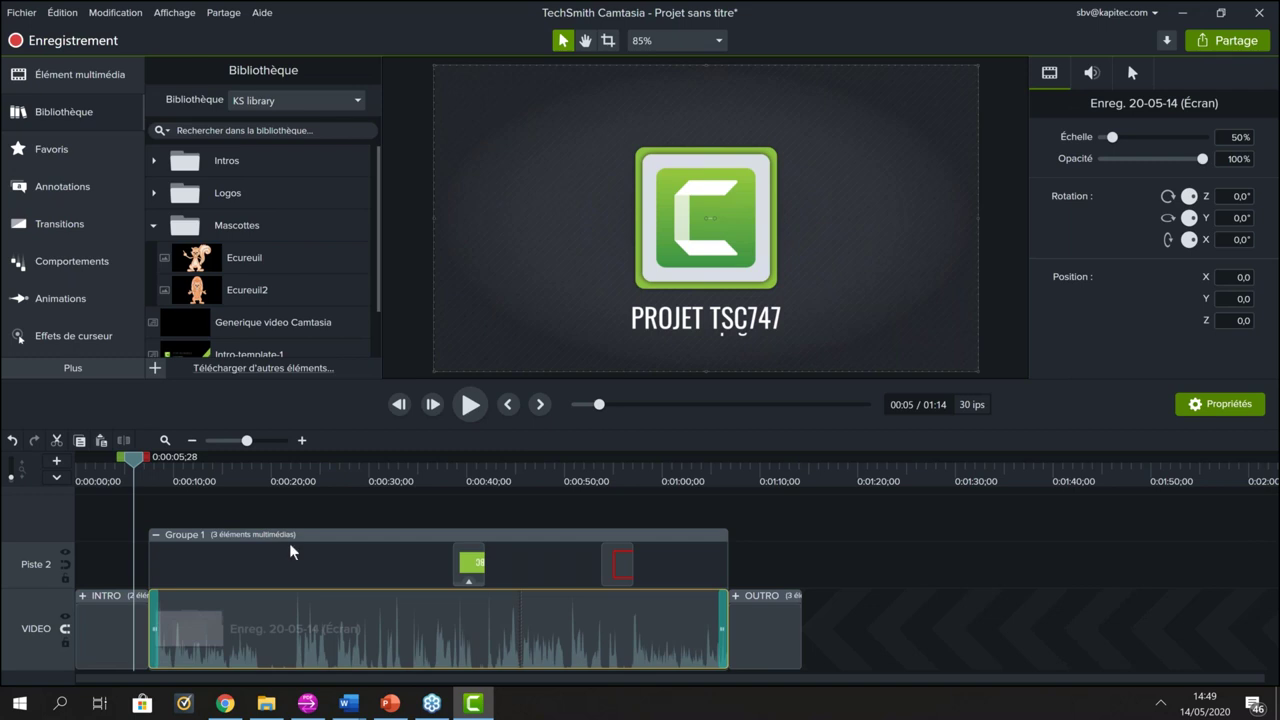
pyautogui.click(157, 535)
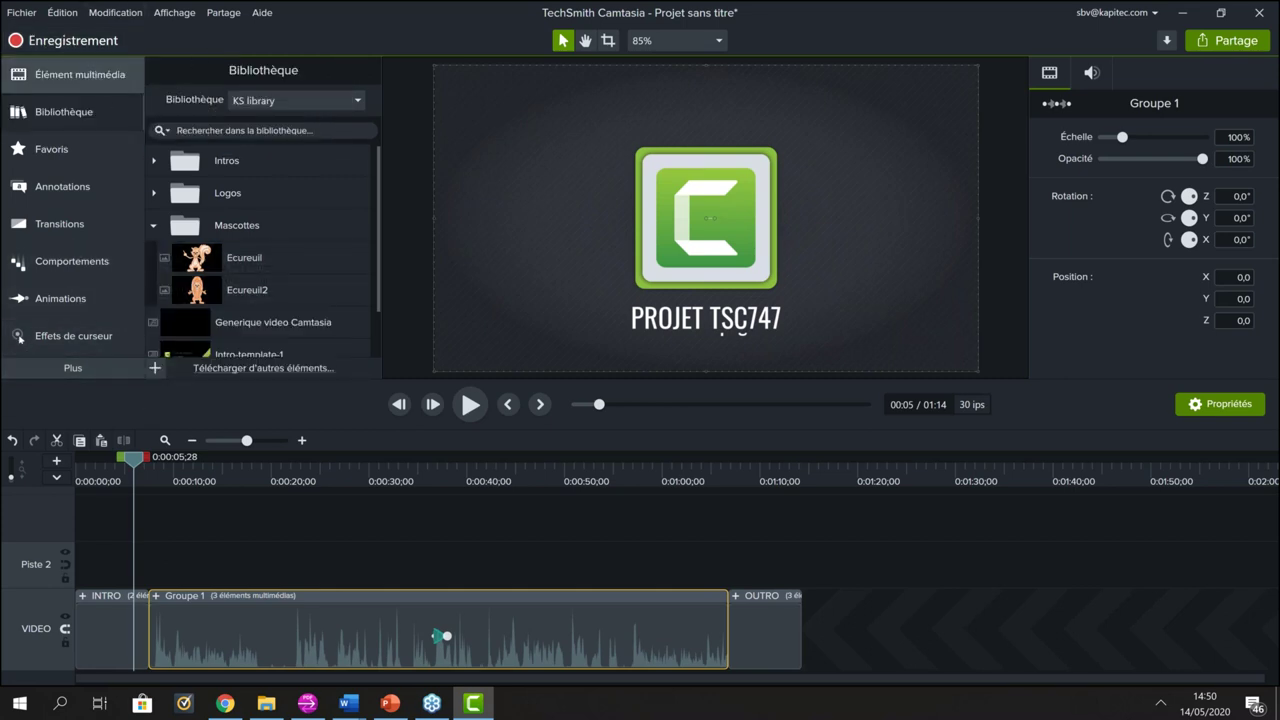
# Step: Apply the Vitesse du clip audio effect to the screen recording inside Groupe 1
pyautogui.click(71, 369)
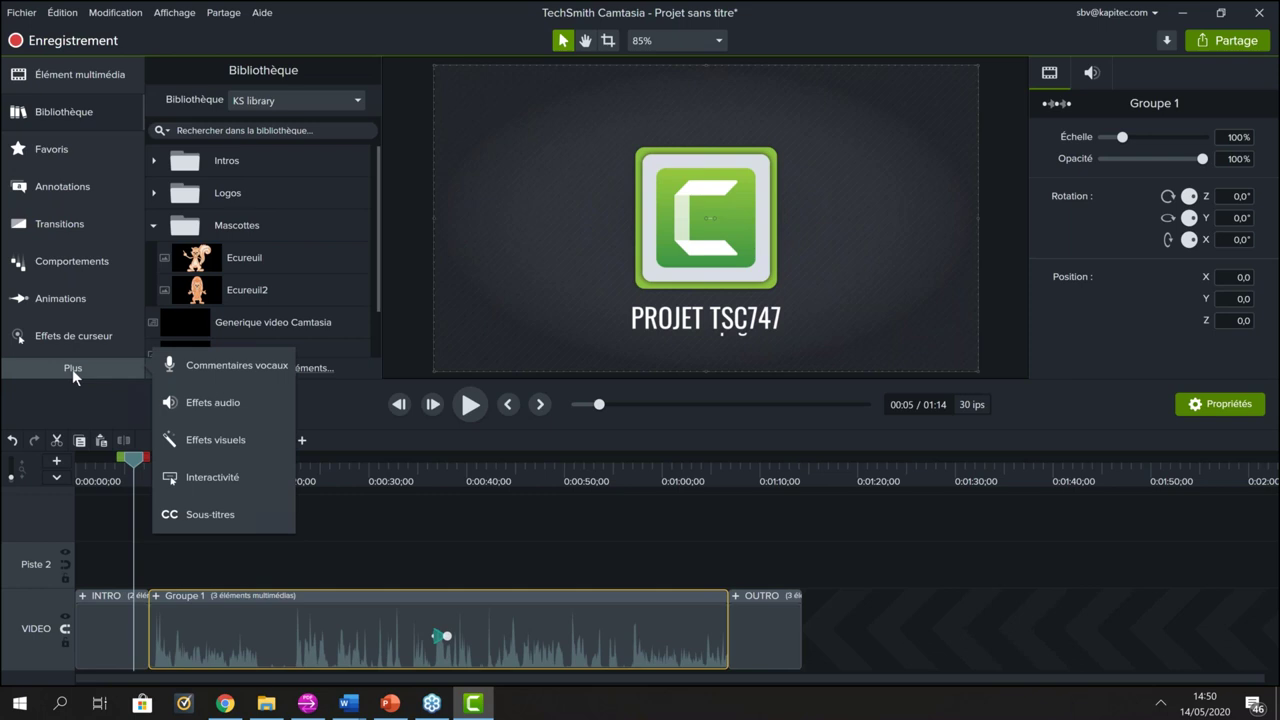
pyautogui.click(218, 401)
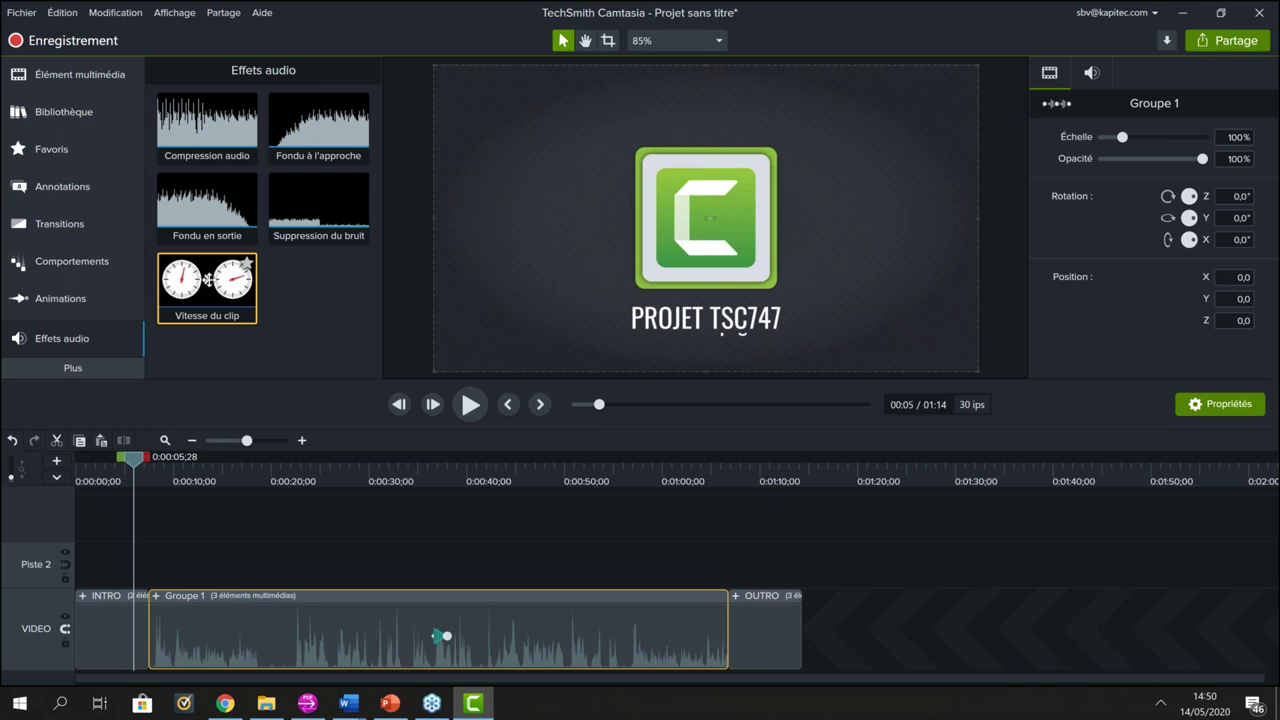
pyautogui.moveTo(182, 280); pyautogui.dragTo(510, 628)
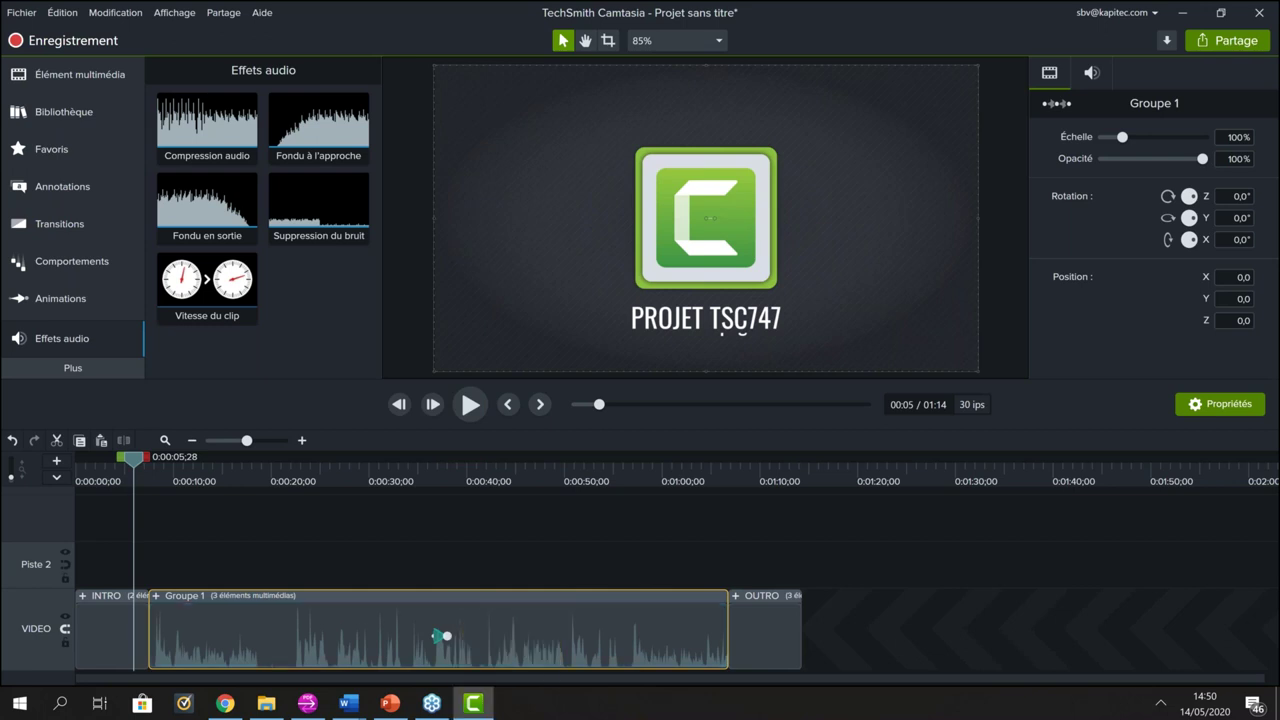
pyautogui.click(157, 596)
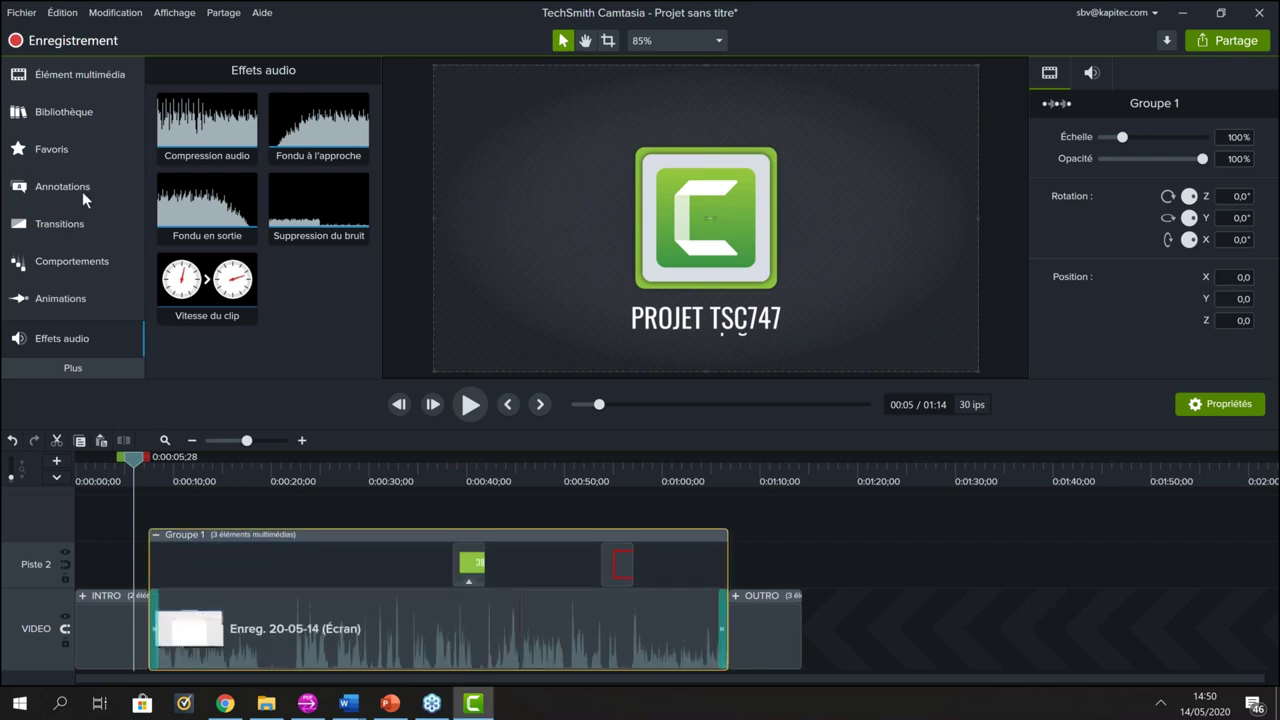
pyautogui.moveTo(236, 278); pyautogui.dragTo(445, 663)
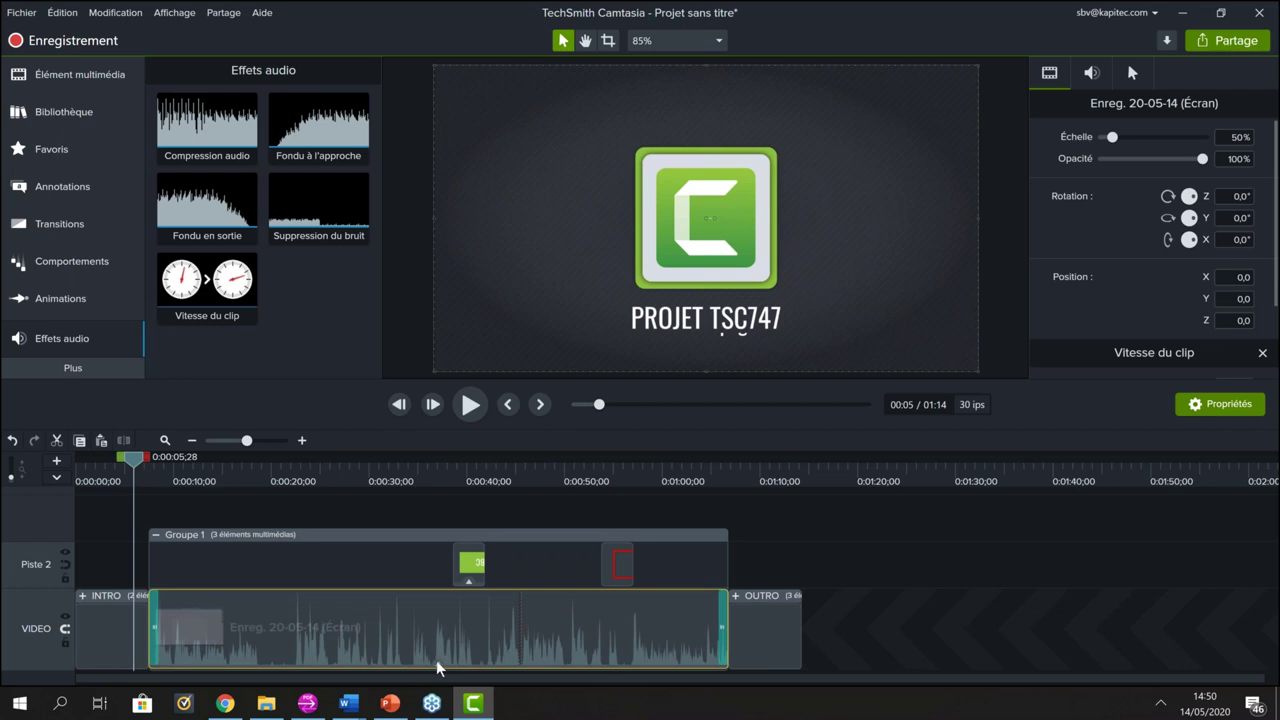
pyautogui.click(437, 663)
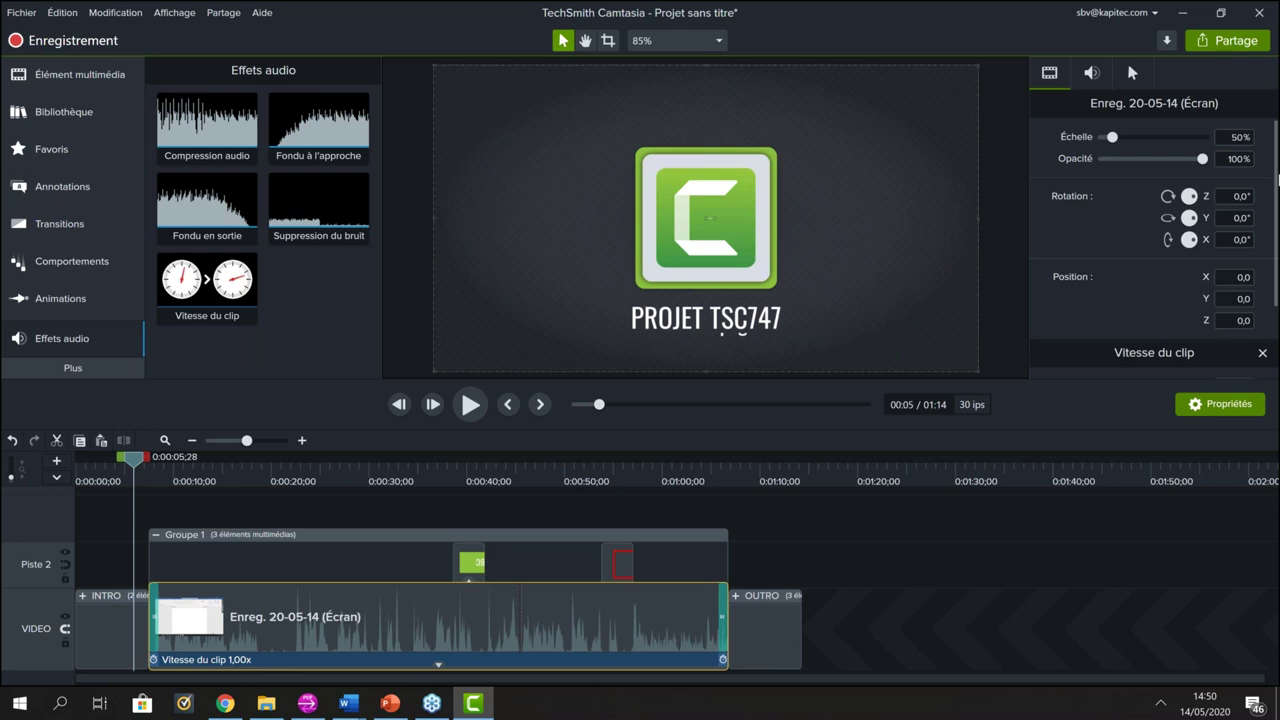
# Step: Set the screen recording's clip speed to 2x and play part of it to preview the acceleration
pyautogui.click(252, 664)
pyautogui.click(1243, 133)
pyautogui.write('2x')
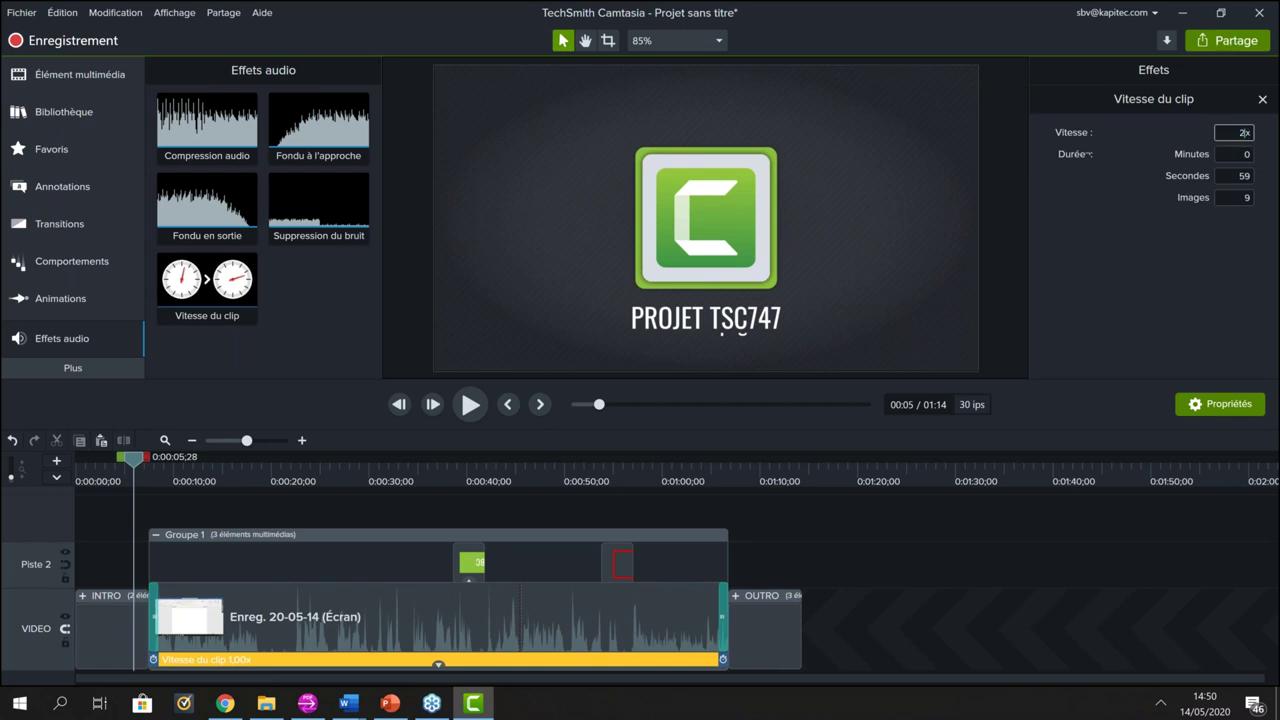
pyautogui.press('Return')
pyautogui.click(471, 405)
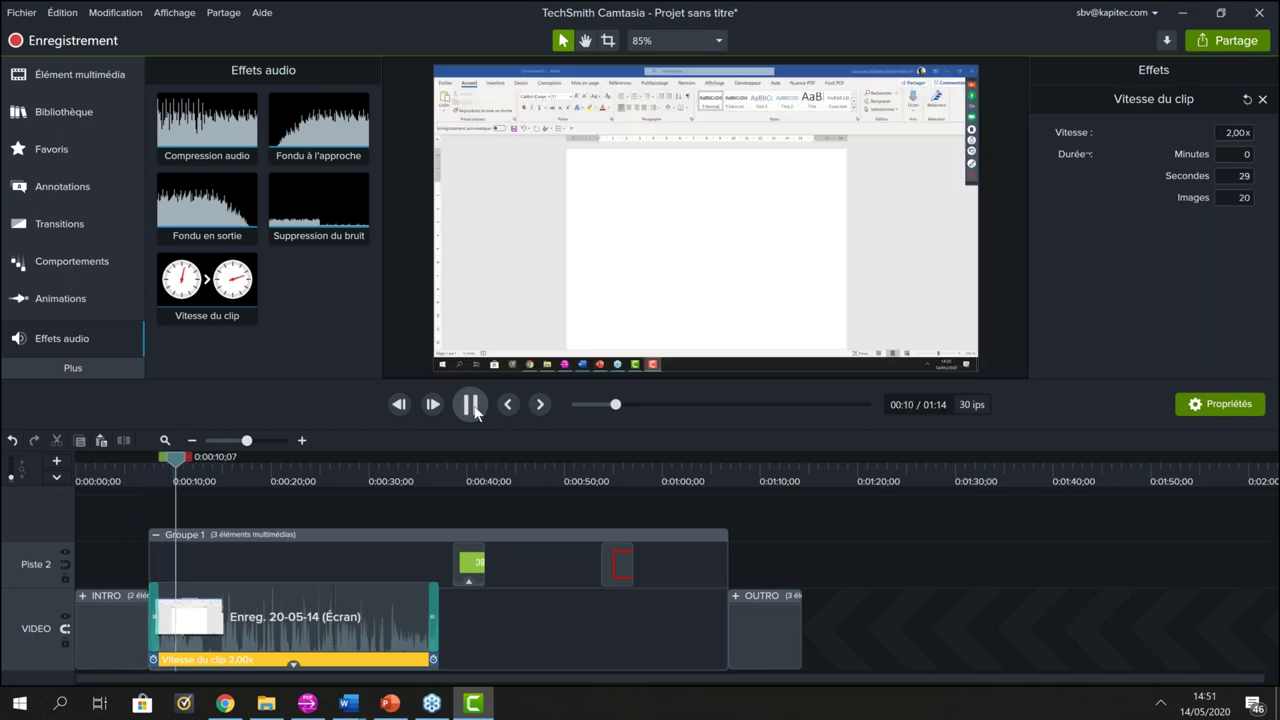
pyautogui.click(471, 405)
# Step: Set the screen recording's clip speed to 0,75x and play part of it to preview the slowdown
pyautogui.click(1228, 132)
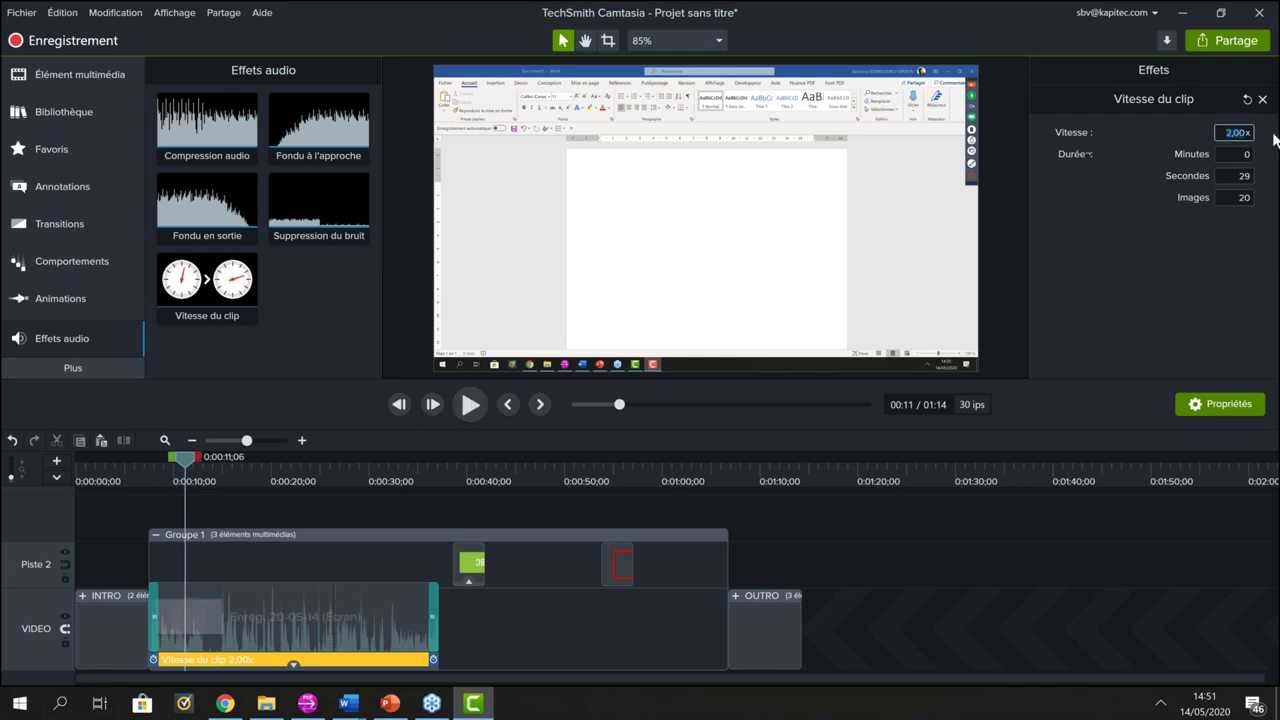
pyautogui.write('0,75x')
pyautogui.press('Return')
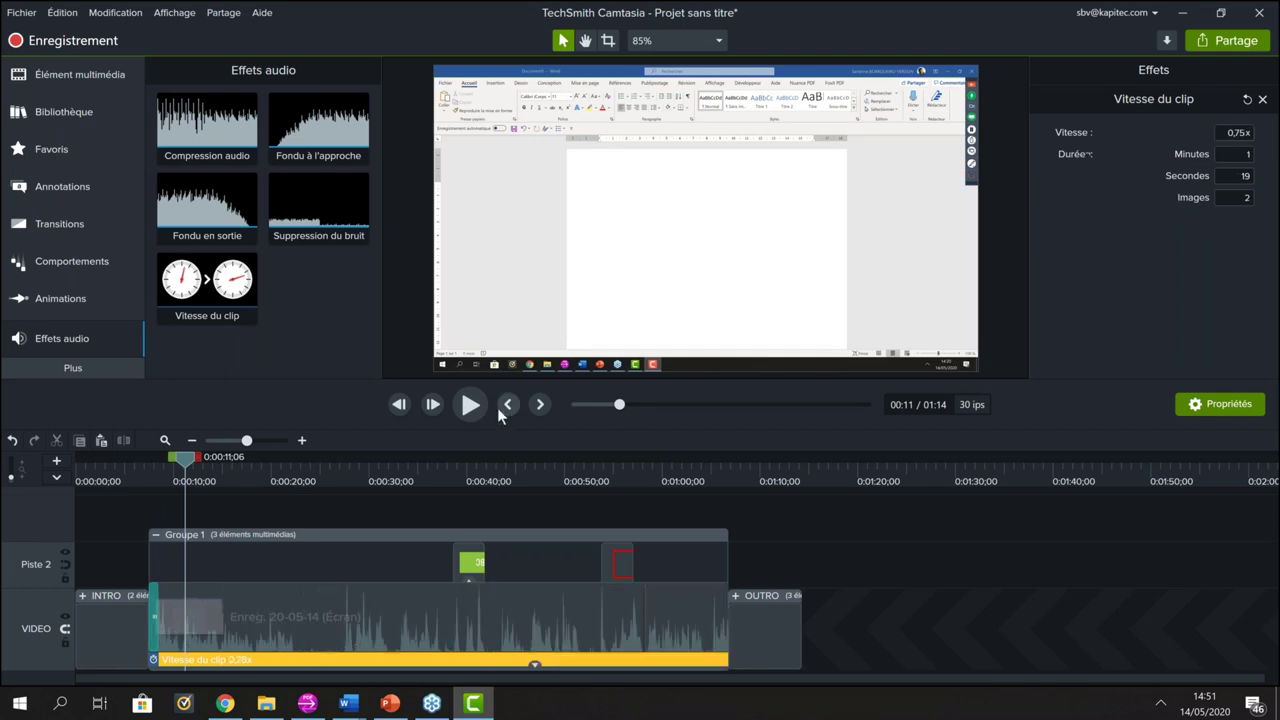
pyautogui.click(470, 404)
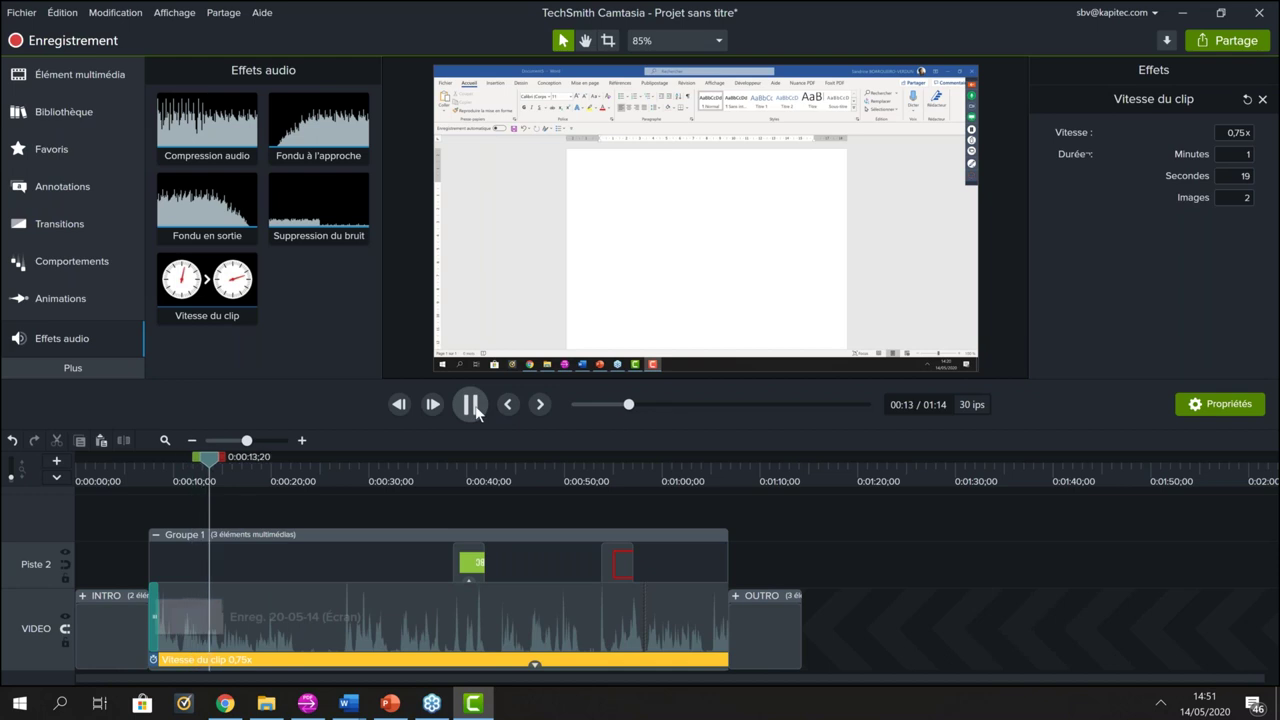
pyautogui.click(476, 410)
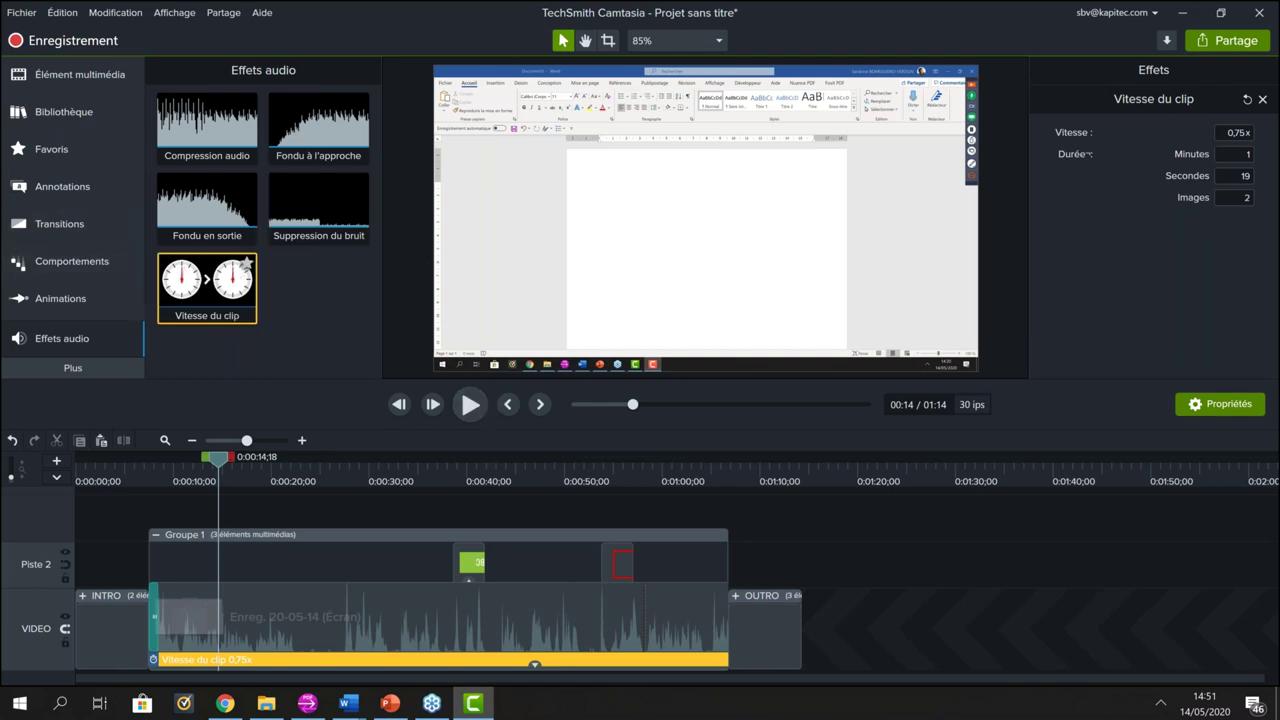
# Step: Hide and show the recording's effects strip, review the Vitesse du clip duration settings, and undo the speed effect
pyautogui.click(535, 668)
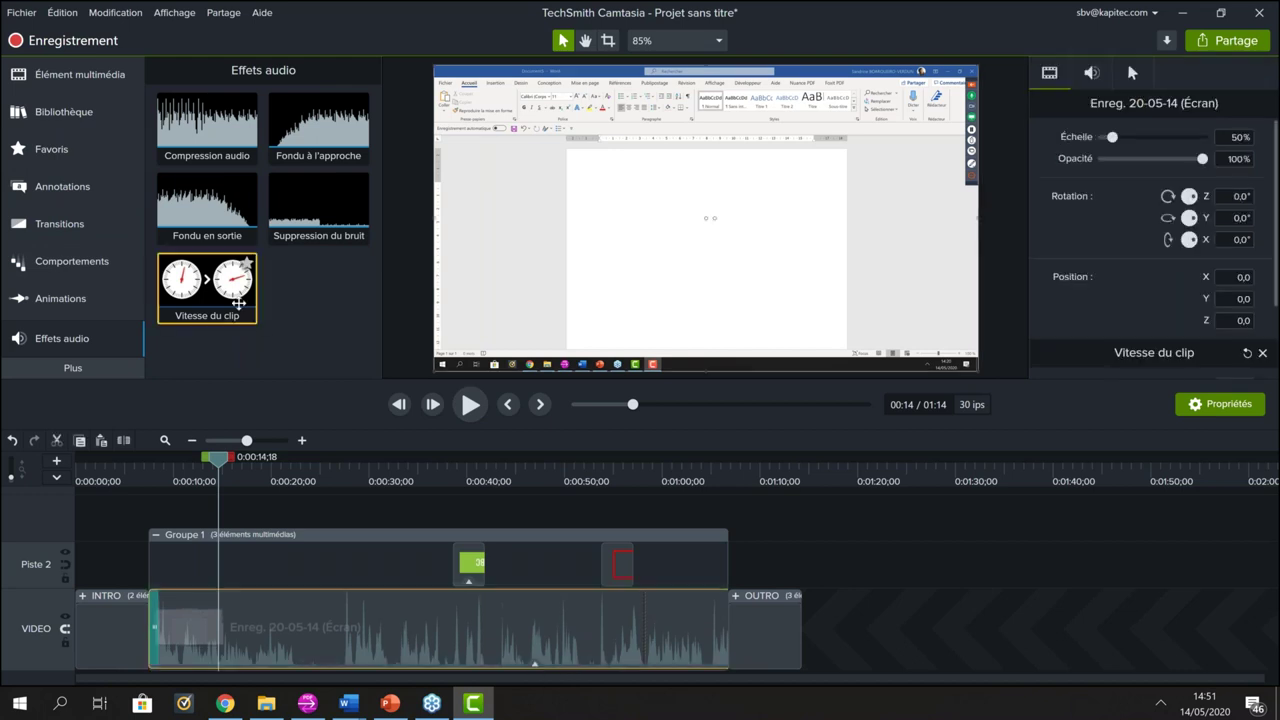
pyautogui.click(535, 666)
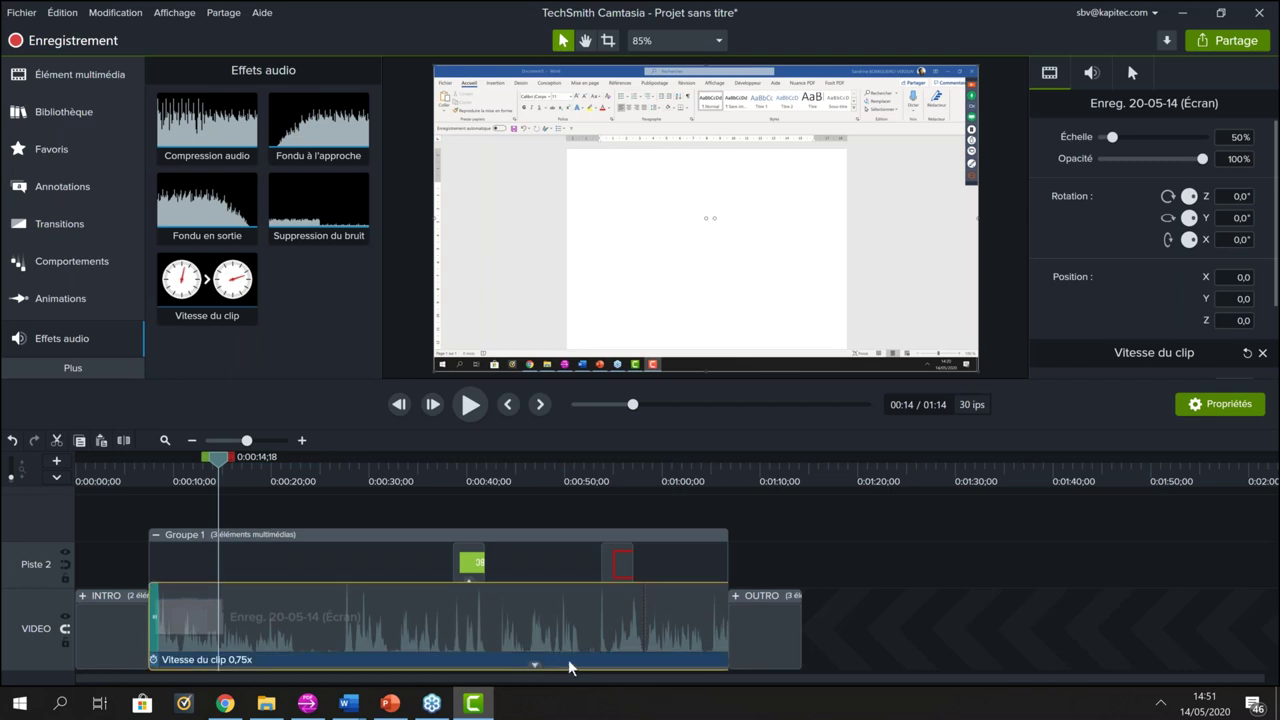
pyautogui.click(560, 663)
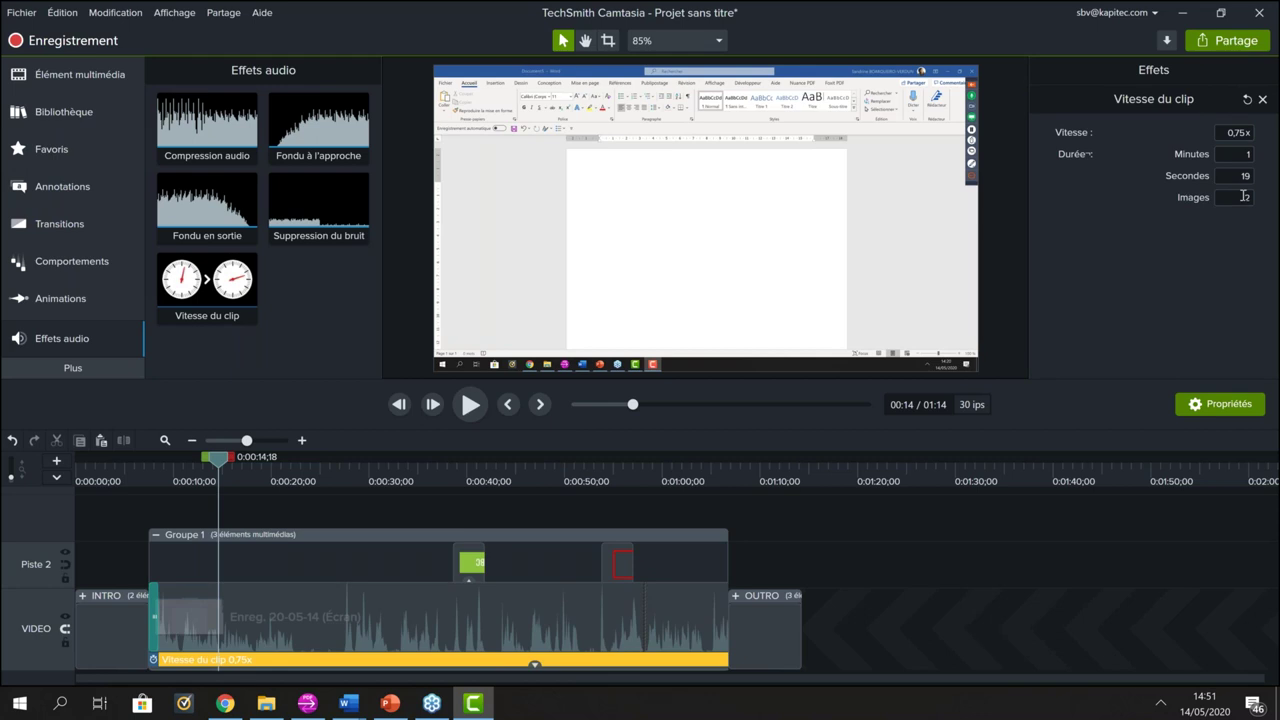
pyautogui.click(902, 565)
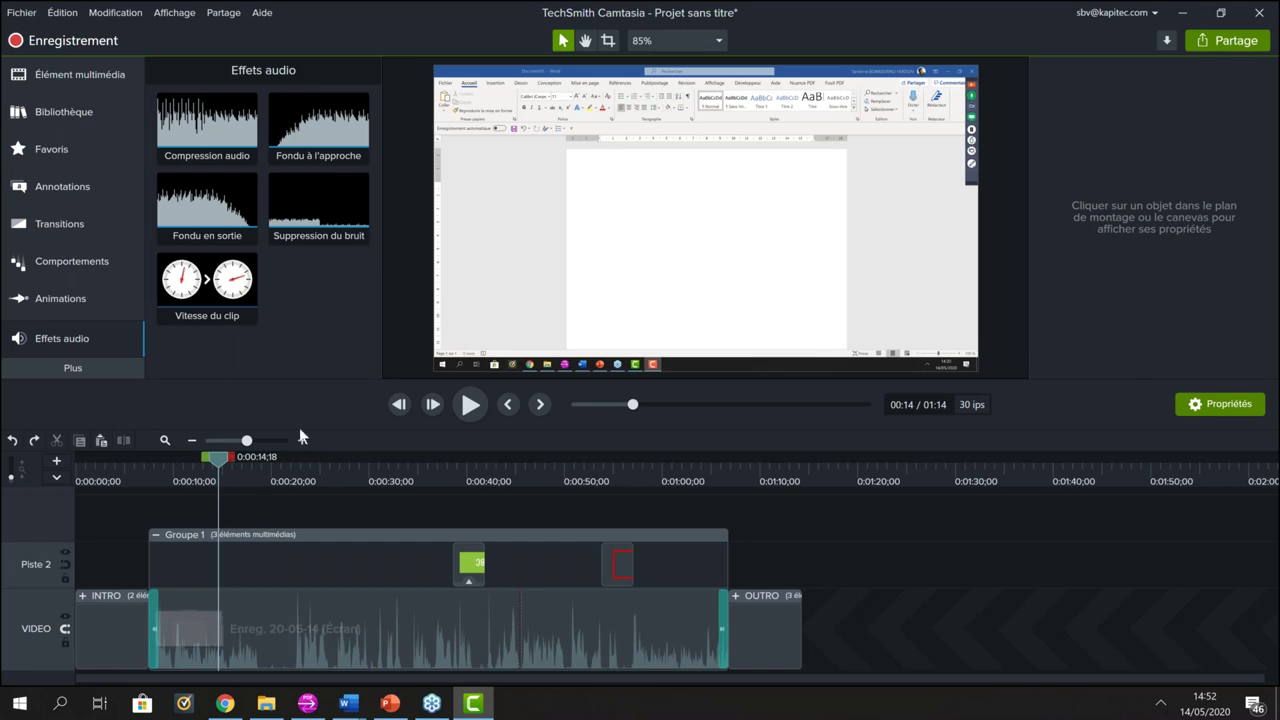
# Step: Collapse Groupe 1, and hide and lock the VIDEO track
pyautogui.click(156, 535)
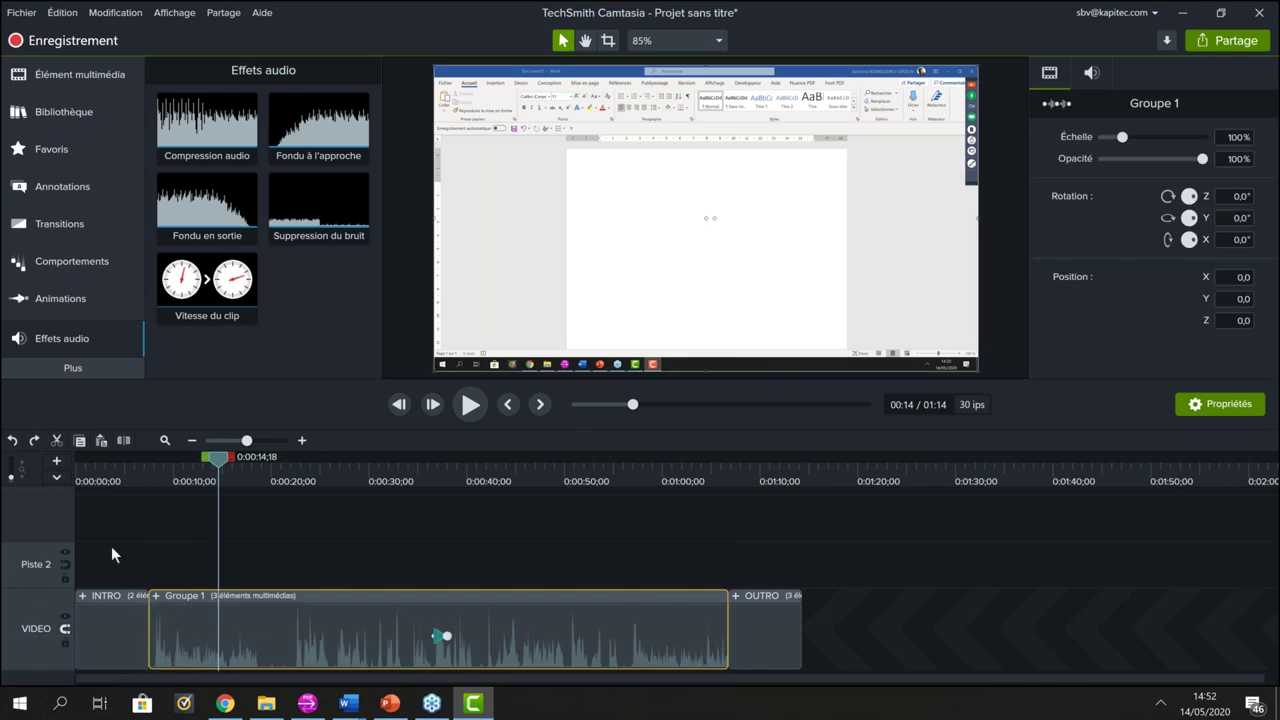
pyautogui.click(66, 629)
pyautogui.click(65, 643)
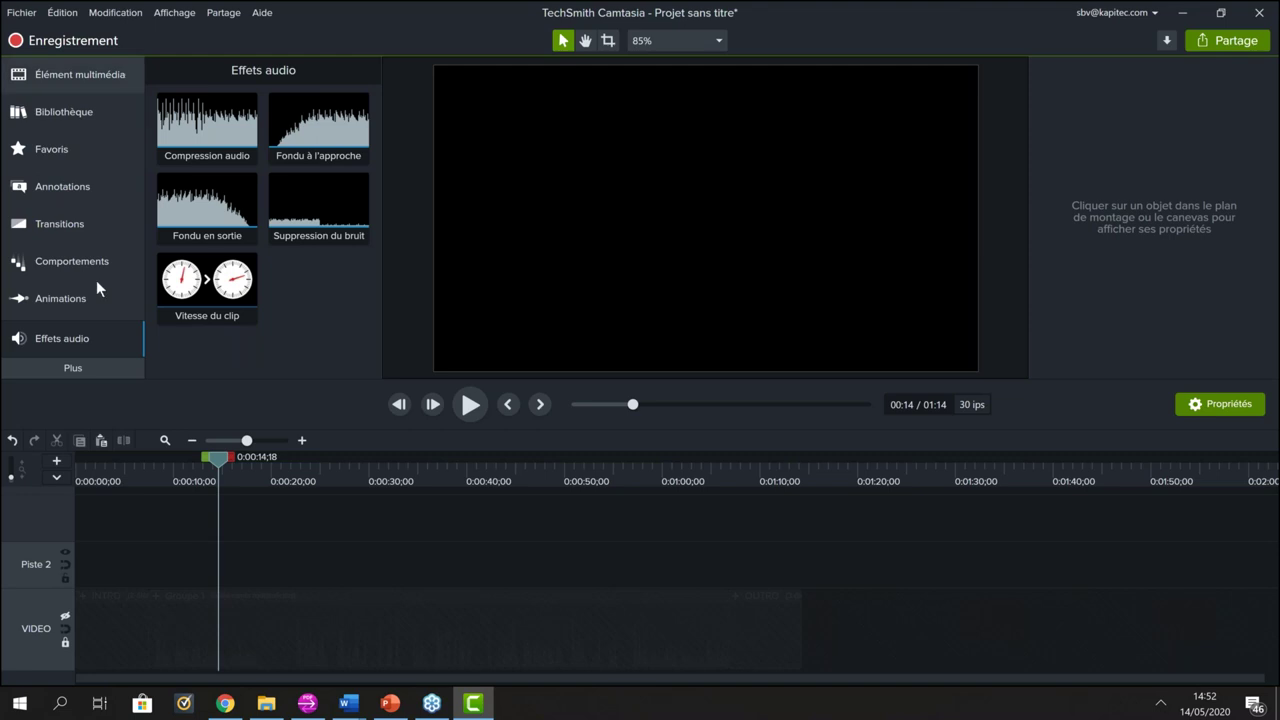
# Step: Add the cornercircles intro from the Camtasia 2020 library's Intros folder at the start of Piste 2
pyautogui.click(61, 112)
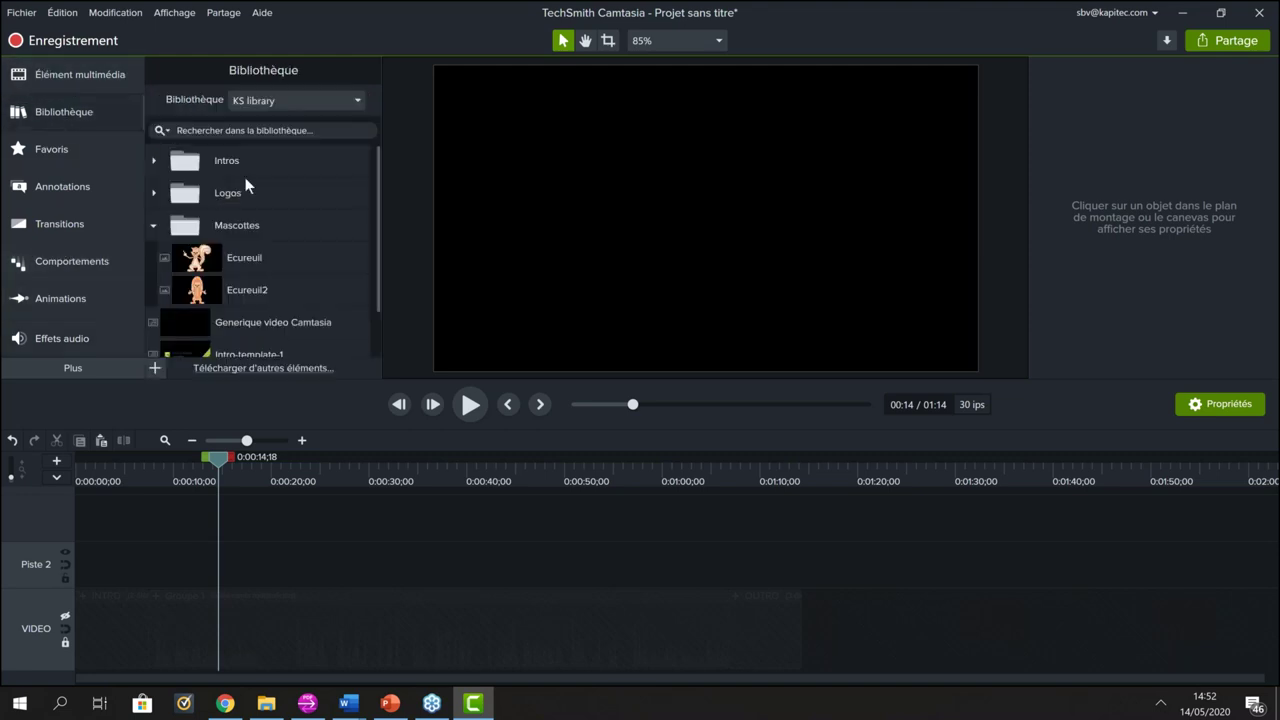
pyautogui.click(262, 101)
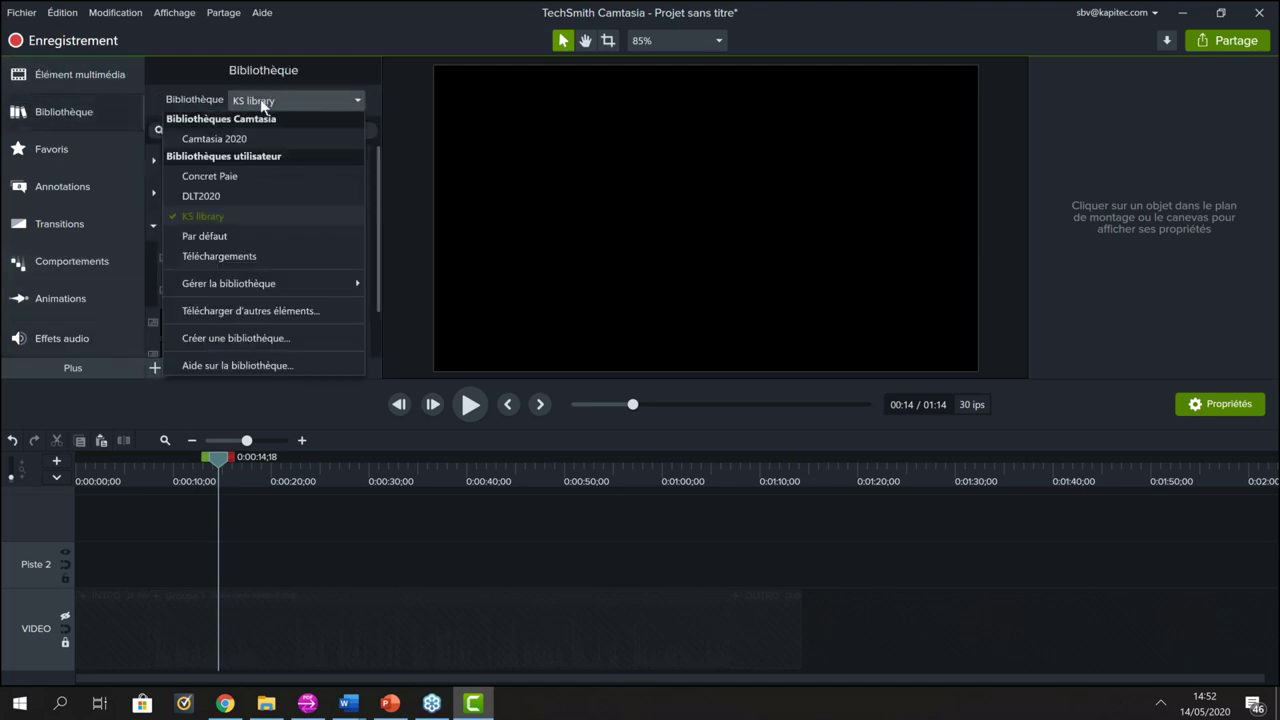
pyautogui.click(228, 138)
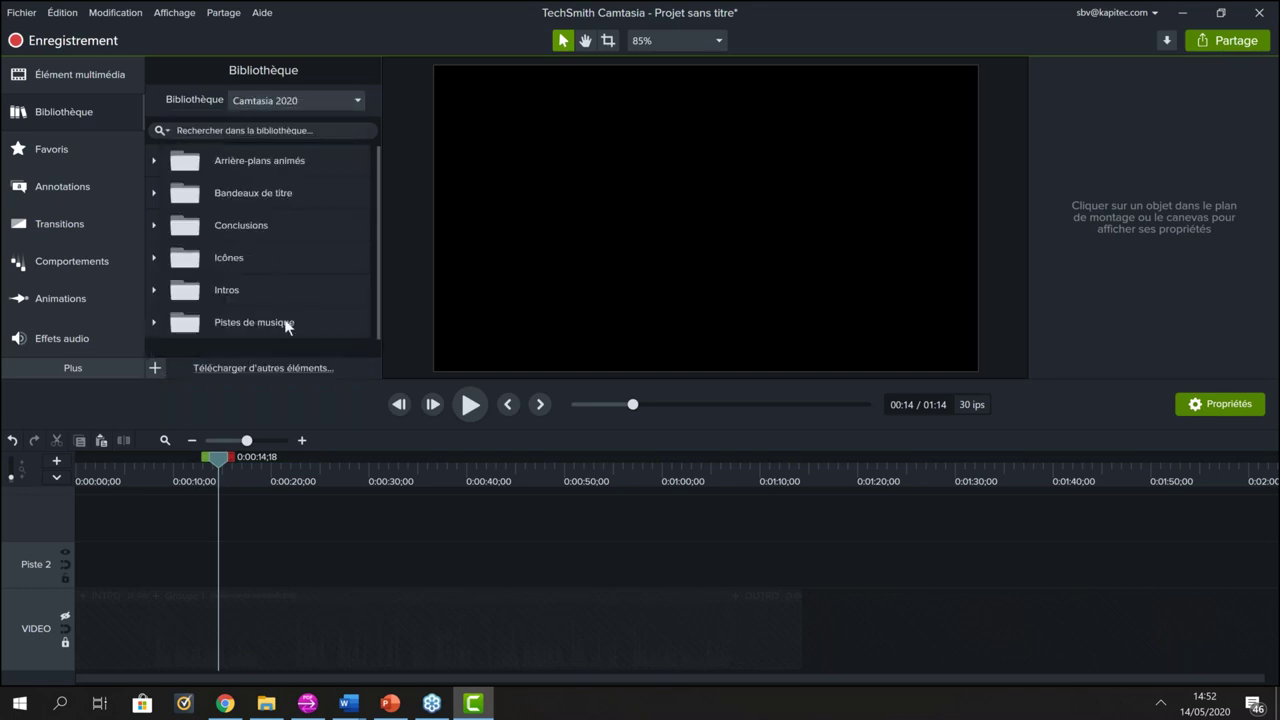
pyautogui.click(155, 290)
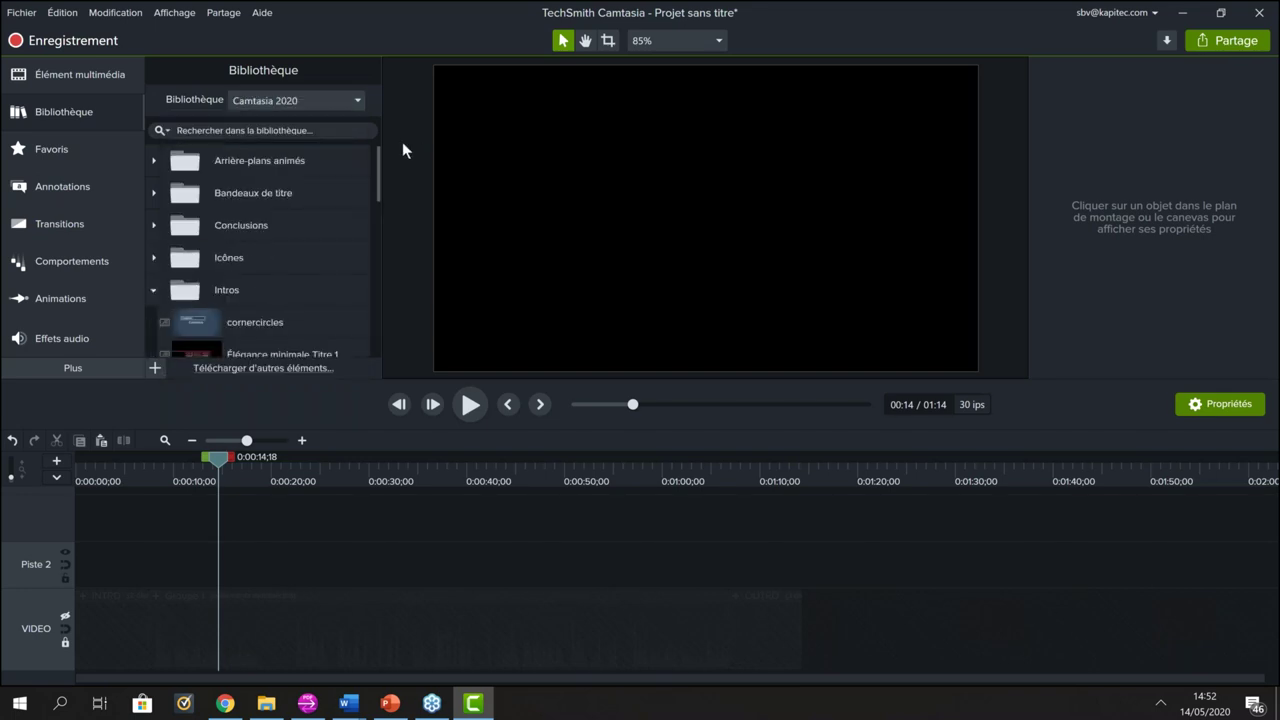
pyautogui.scroll(-2, 380, 163)
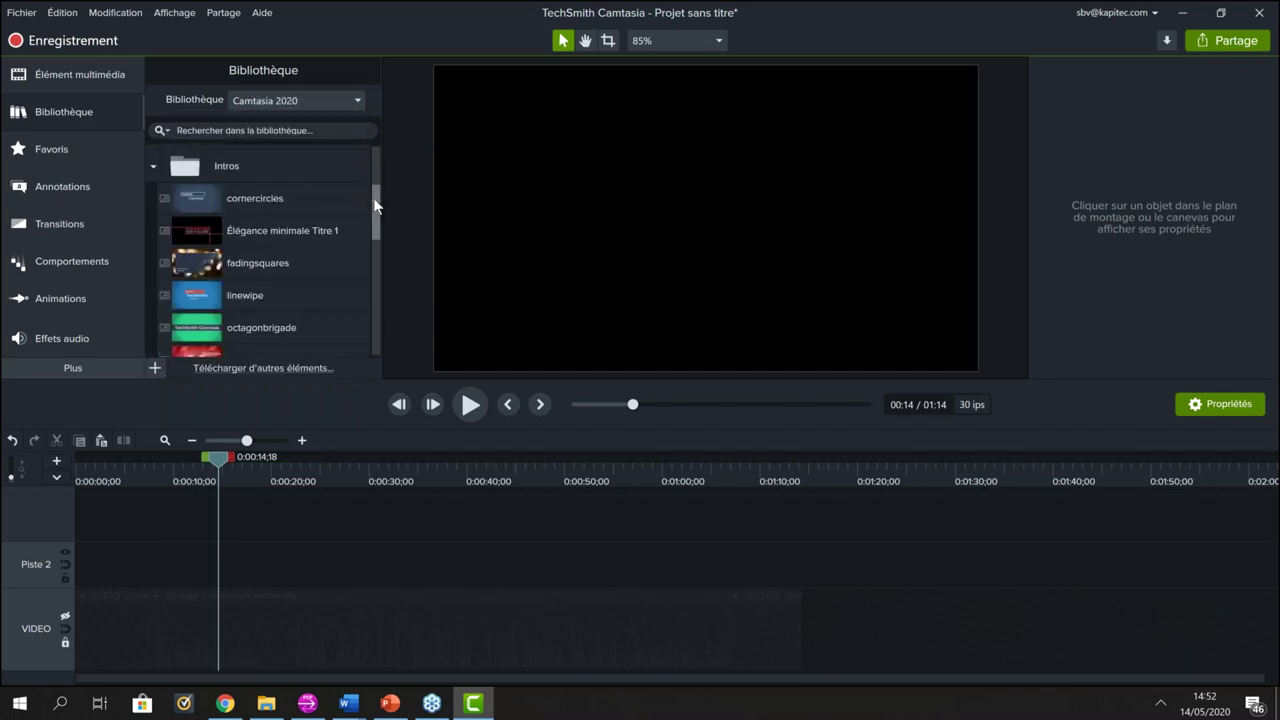
pyautogui.click(191, 207)
pyautogui.moveTo(208, 242); pyautogui.dragTo(80, 572)
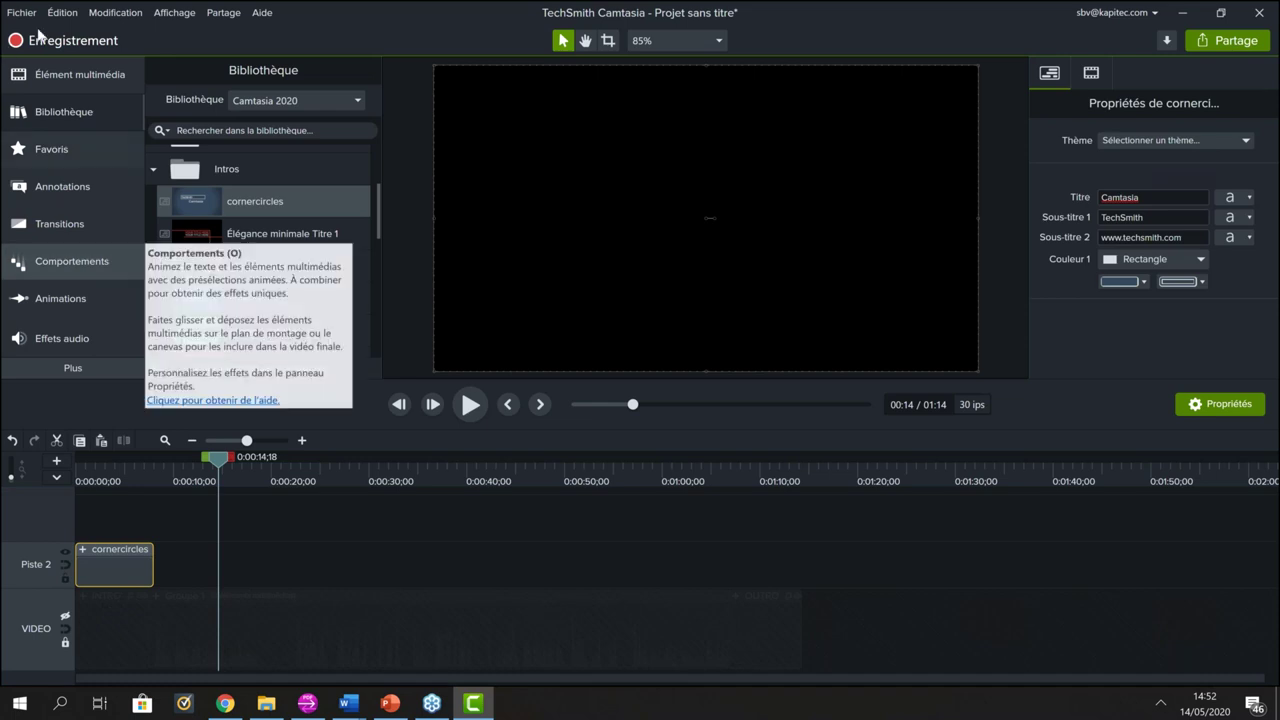
# Step: Add the Enreg. 20-05-14.trec recording to Piste 2 directly after the cornercircles intro, and scrub through its beginning
pyautogui.click(75, 72)
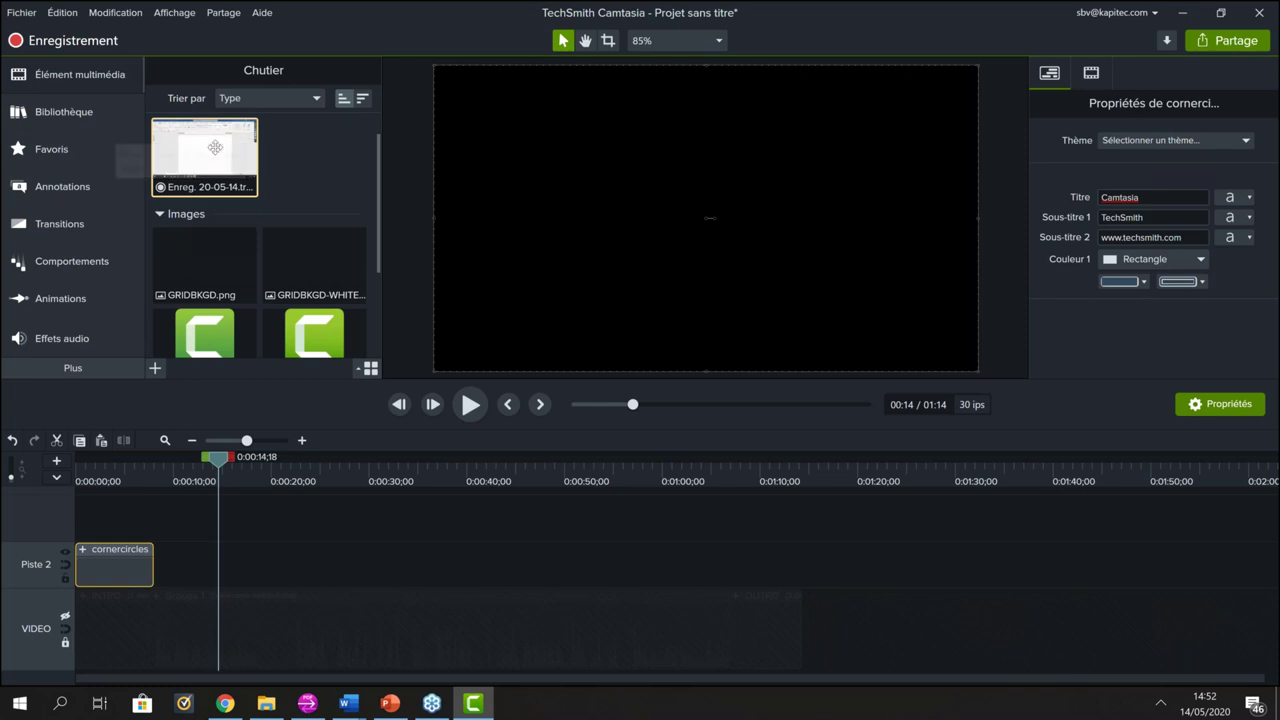
pyautogui.moveTo(215, 148); pyautogui.dragTo(160, 578)
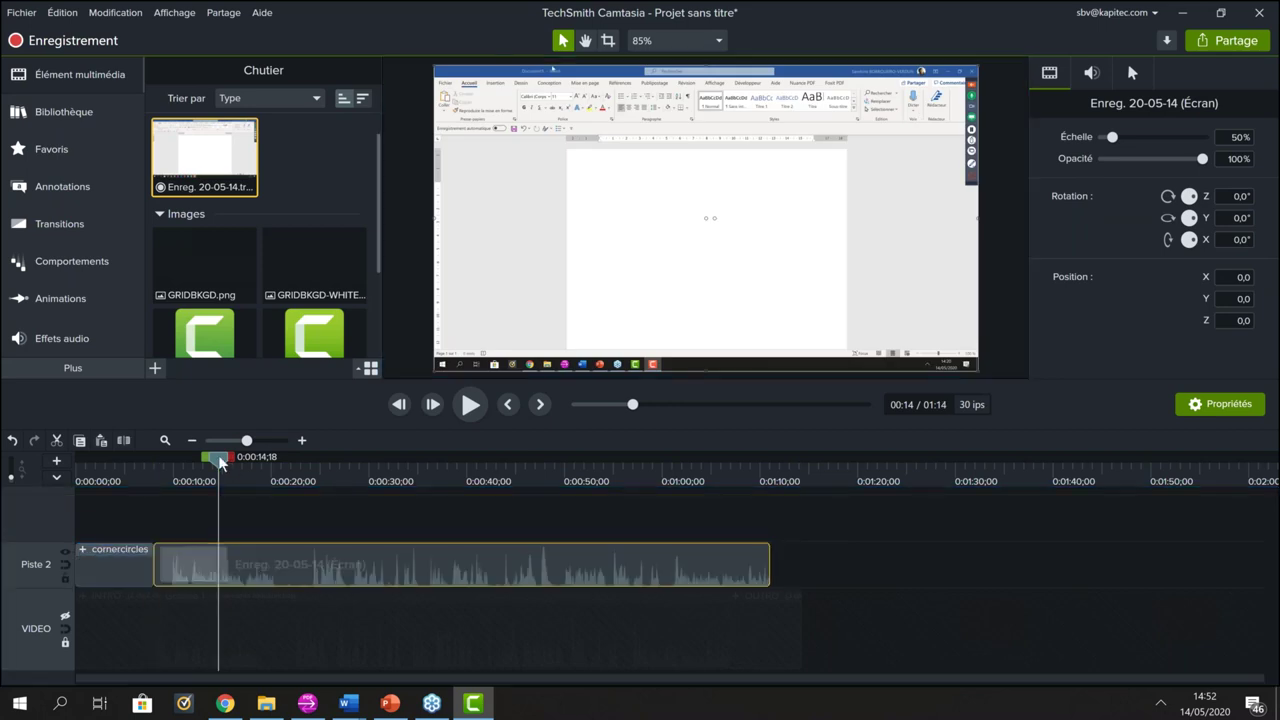
pyautogui.moveTo(186, 462)
pyautogui.mouseDown()
pyautogui.moveTo(163, 467)
pyautogui.moveTo(195, 470)
pyautogui.mouseUp()
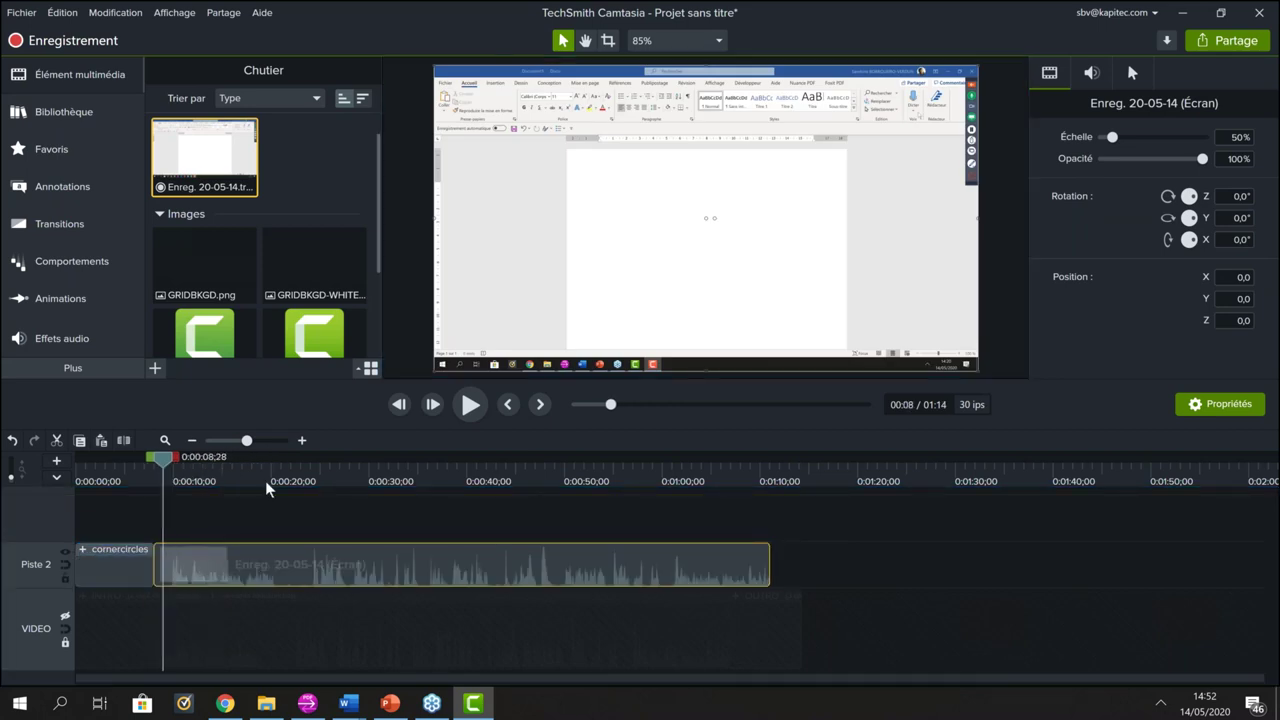
pyautogui.moveTo(293, 489); pyautogui.dragTo(237, 494)
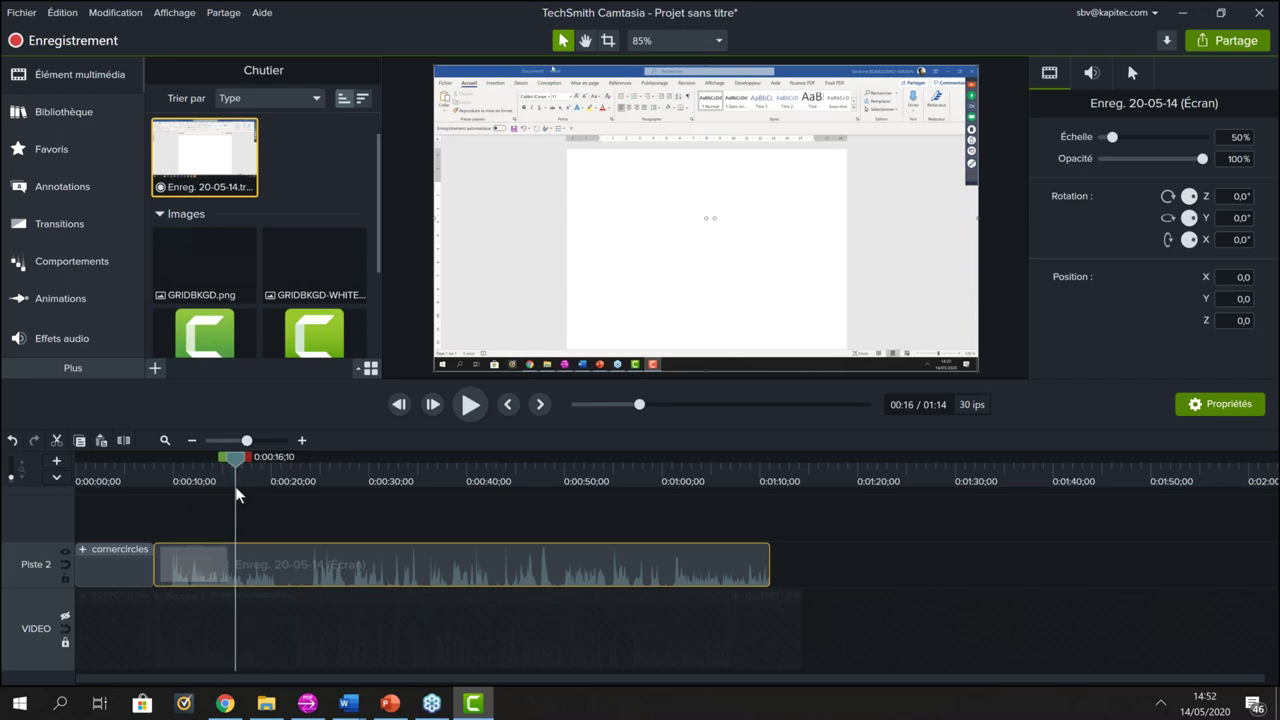
# Step: Convert the screen recording on Piste 2 into a placeholder (emplacement)
pyautogui.click(330, 542)
pyautogui.click(303, 564)
pyautogui.rightClick(343, 564)
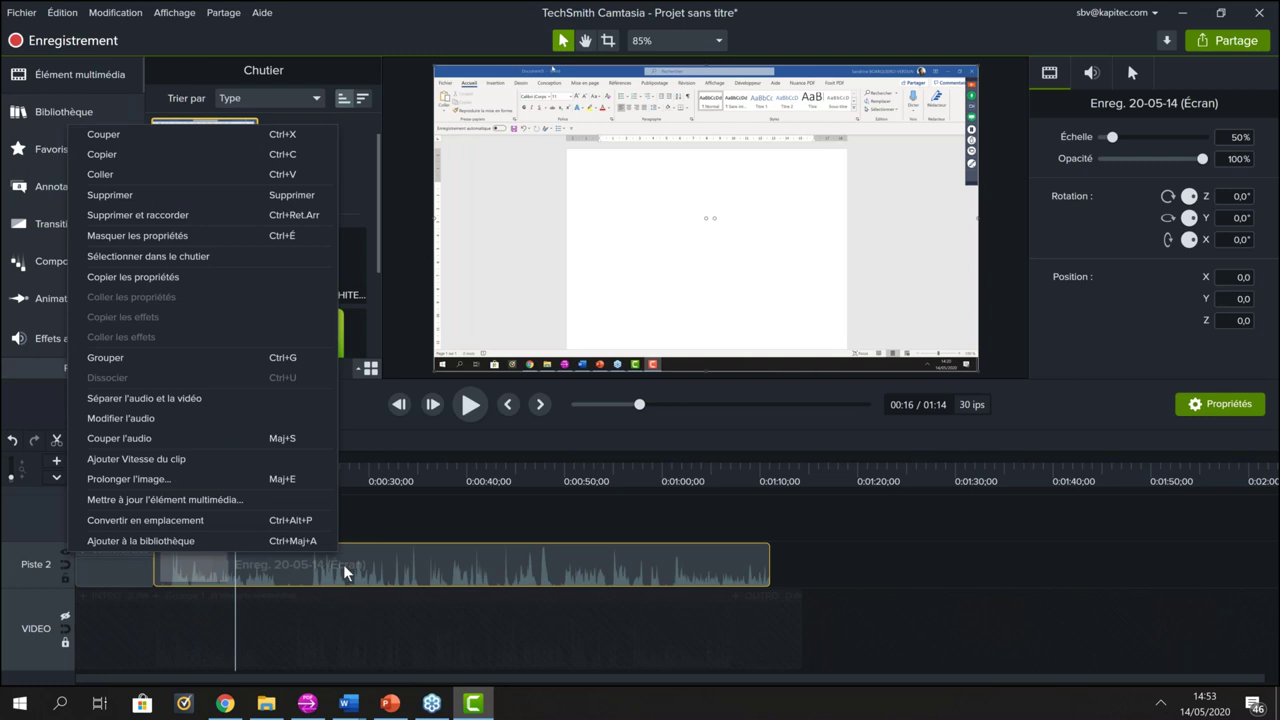
pyautogui.click(210, 520)
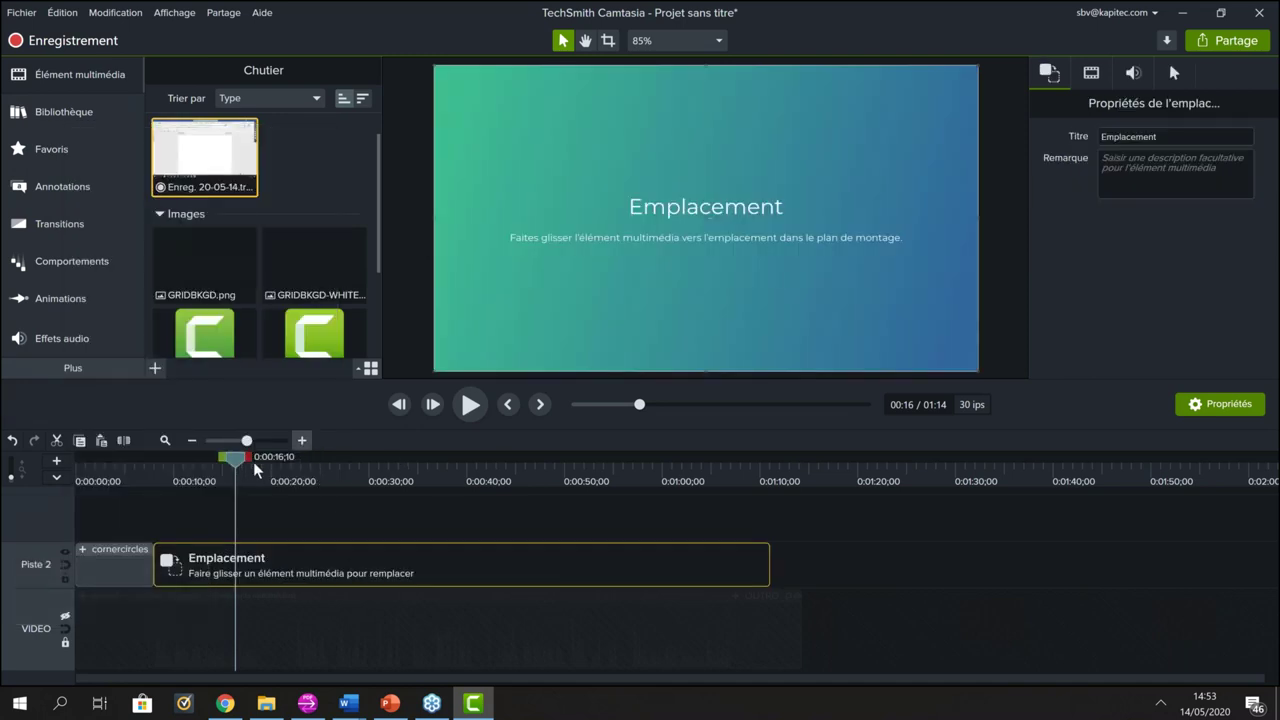
# Step: Add Simple Bright Outro 3 from the library's Conclusions folder to Piste 2 directly after the placeholder
pyautogui.click(770, 480)
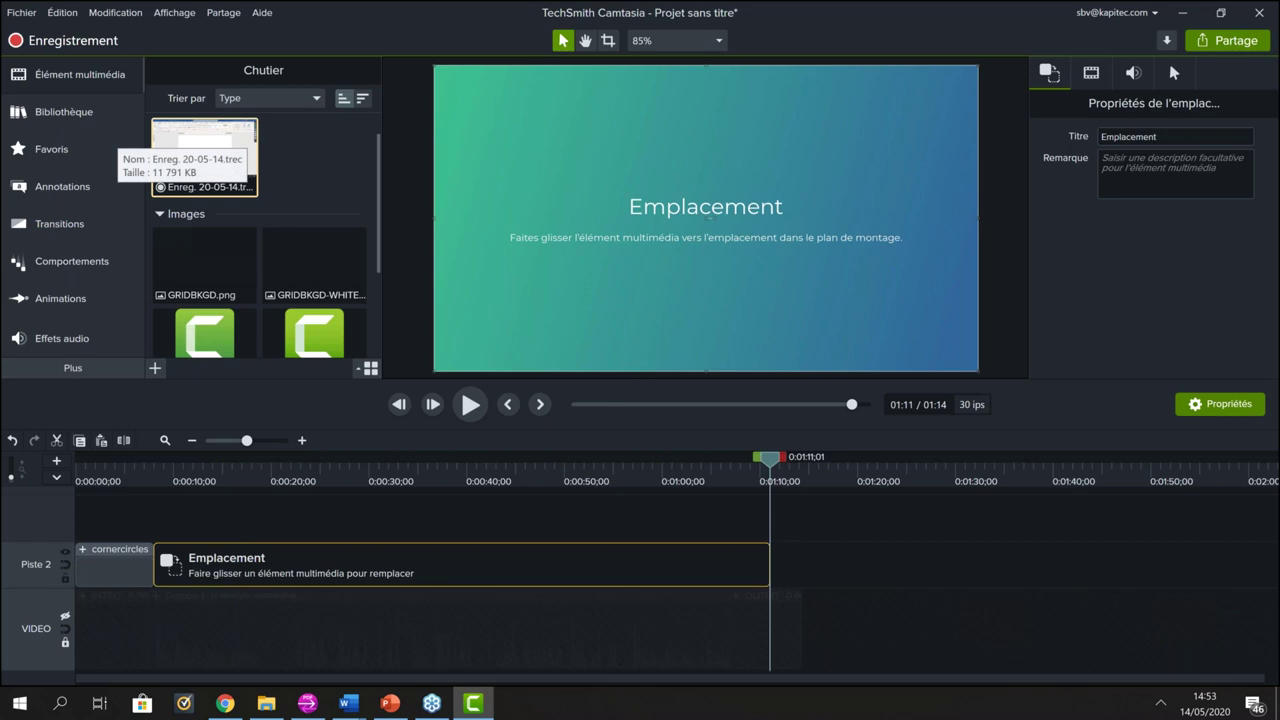
pyautogui.click(72, 114)
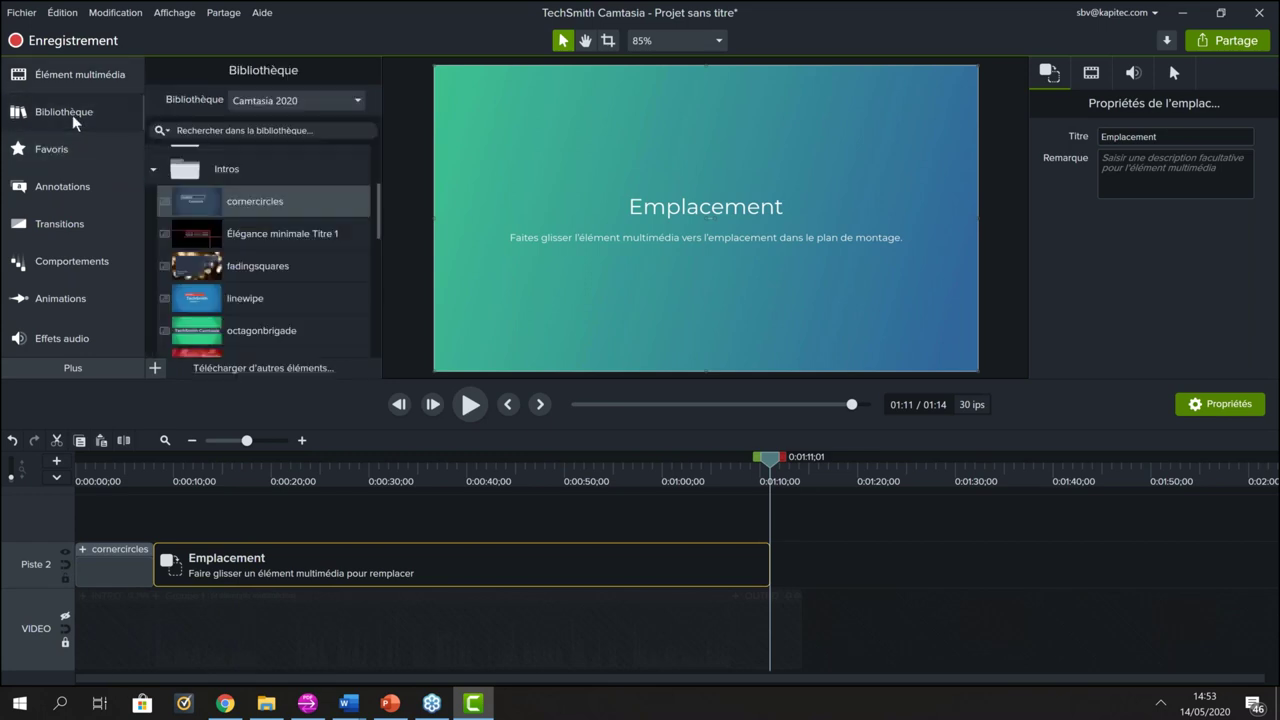
pyautogui.click(153, 169)
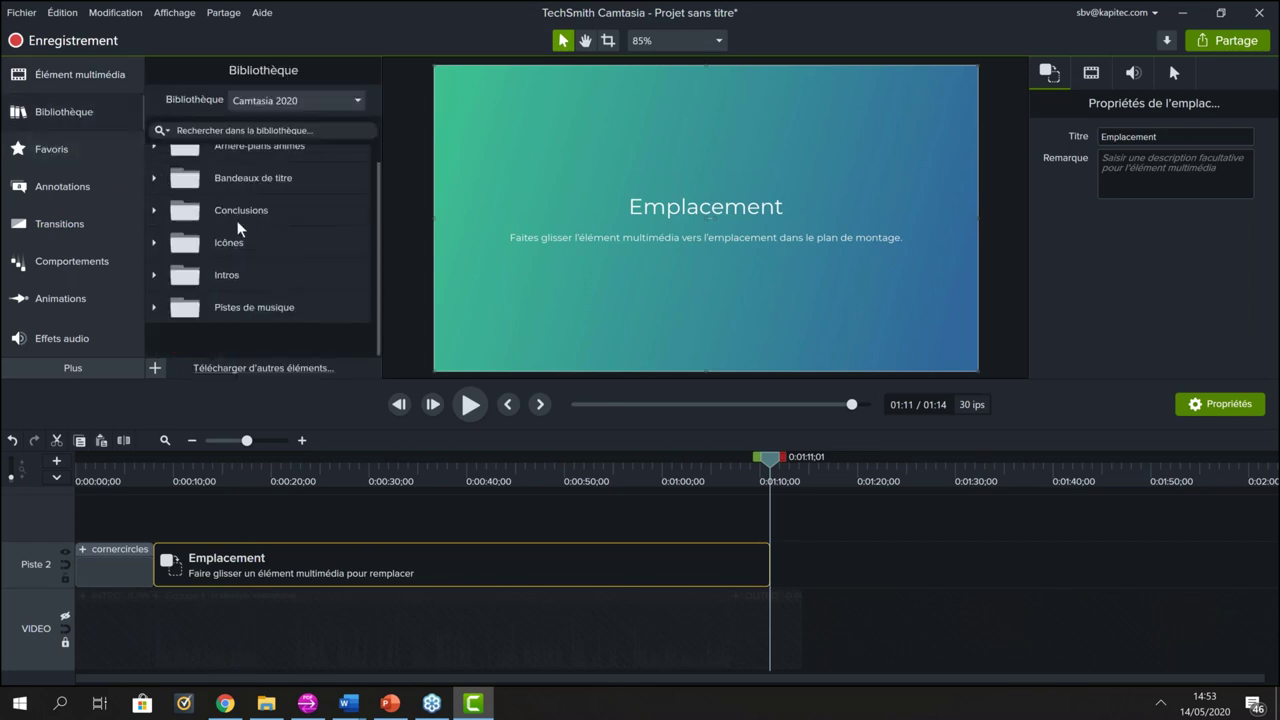
pyautogui.click(154, 212)
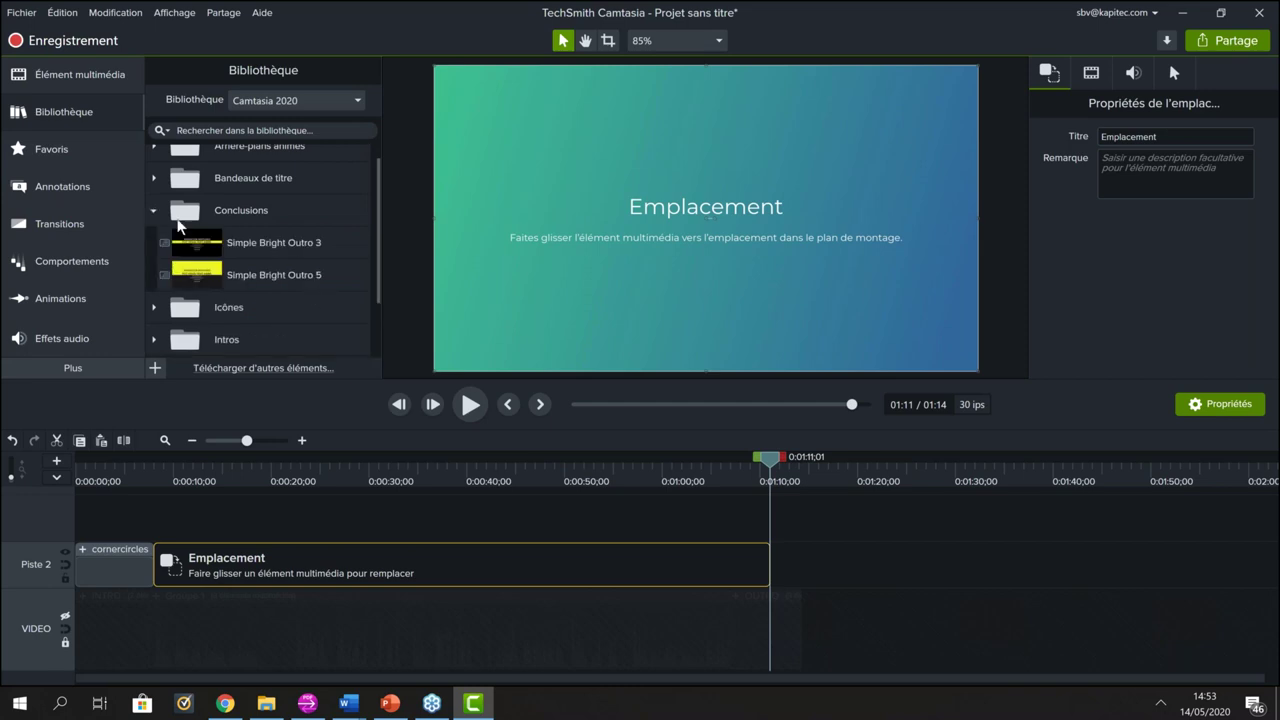
pyautogui.click(265, 241)
pyautogui.moveTo(328, 250); pyautogui.dragTo(785, 577)
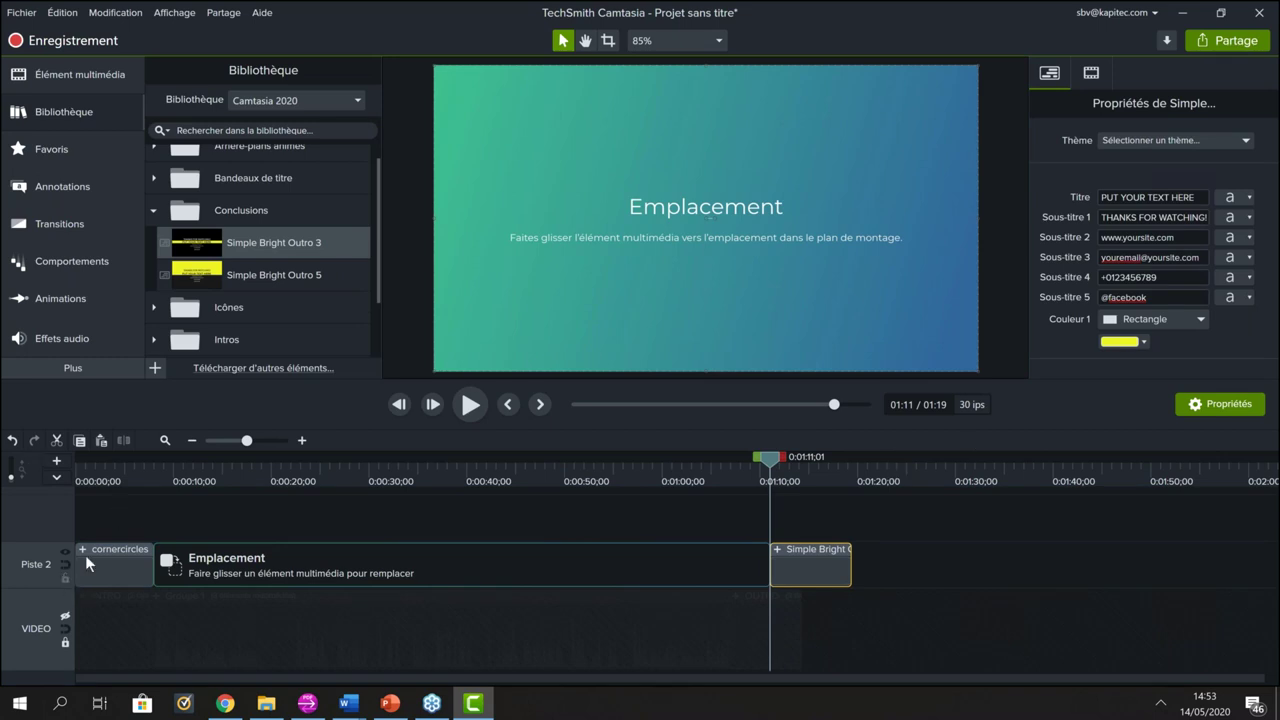
# Step: Turn on magnetism for Piste 2 and select its intro, placeholder and outro together
pyautogui.moveTo(806, 571); pyautogui.dragTo(694, 580)
pyautogui.moveTo(1002, 598); pyautogui.dragTo(766, 598)
pyautogui.moveTo(103, 514); pyautogui.dragTo(832, 553)
# Step: Play the sequence from the start and skip through the placeholder to the outro to preview it
pyautogui.moveTo(834, 404); pyautogui.dragTo(465, 405)
pyautogui.click(466, 405)
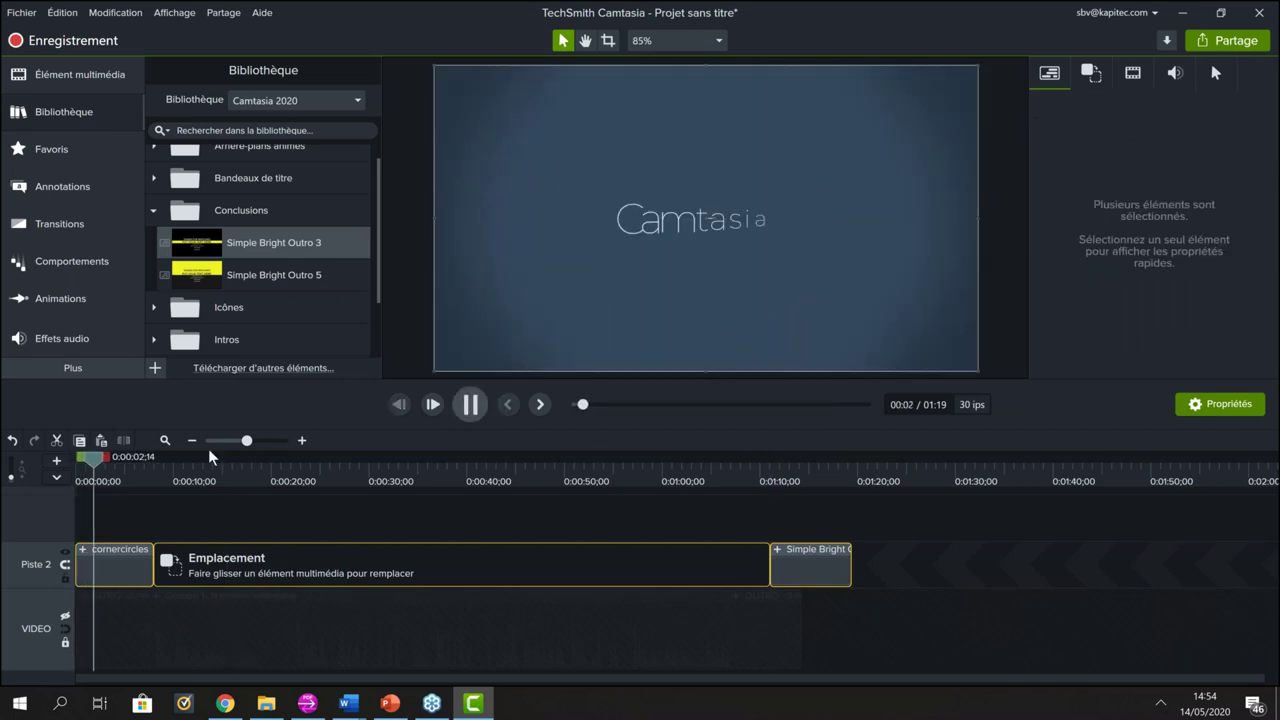
pyautogui.click(316, 484)
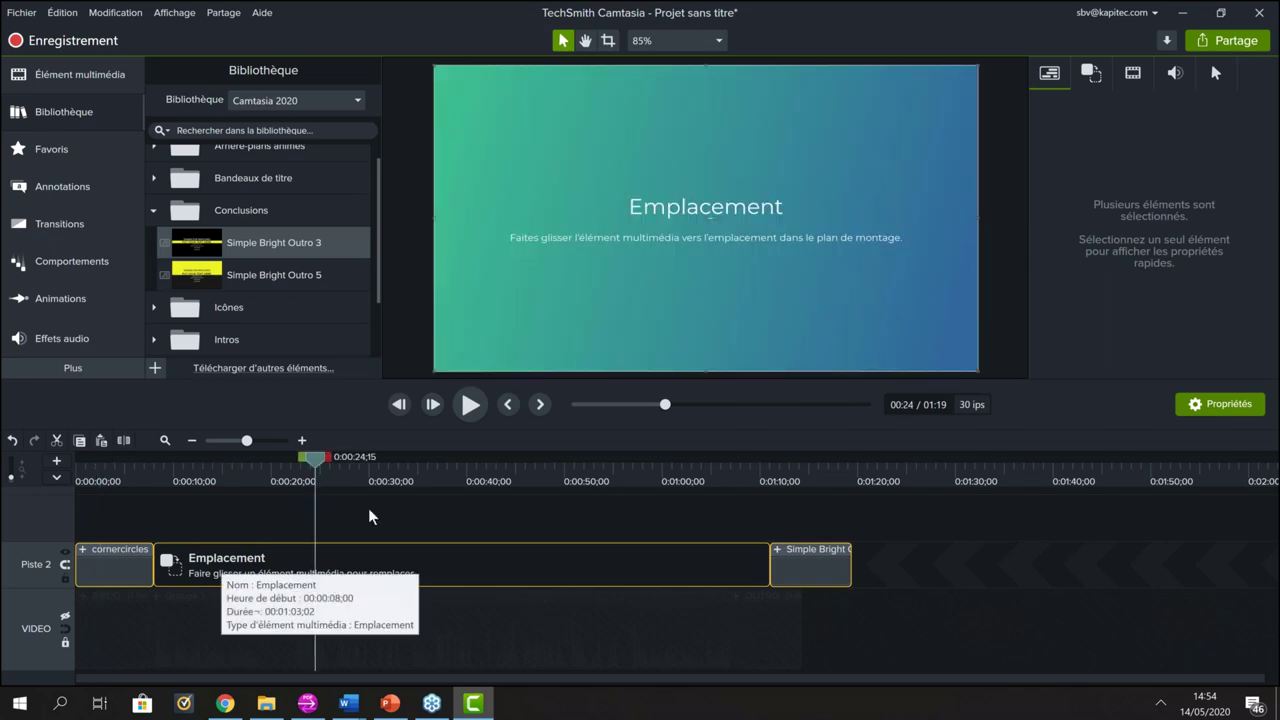
pyautogui.moveTo(586, 465); pyautogui.dragTo(822, 463)
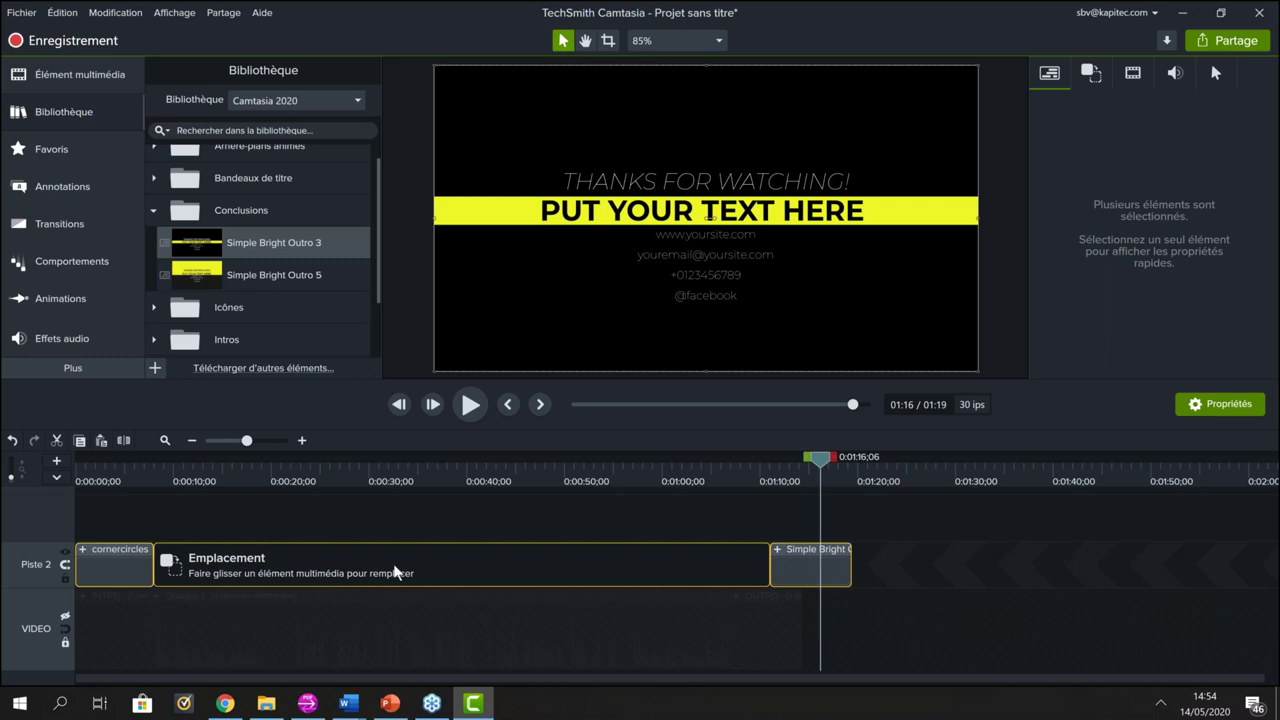
# Step: Select the intro, placeholder and outro on Piste 2 and bring up the actions available for them
pyautogui.click(300, 525)
pyautogui.moveTo(100, 526); pyautogui.dragTo(814, 579)
pyautogui.rightClick(814, 579)
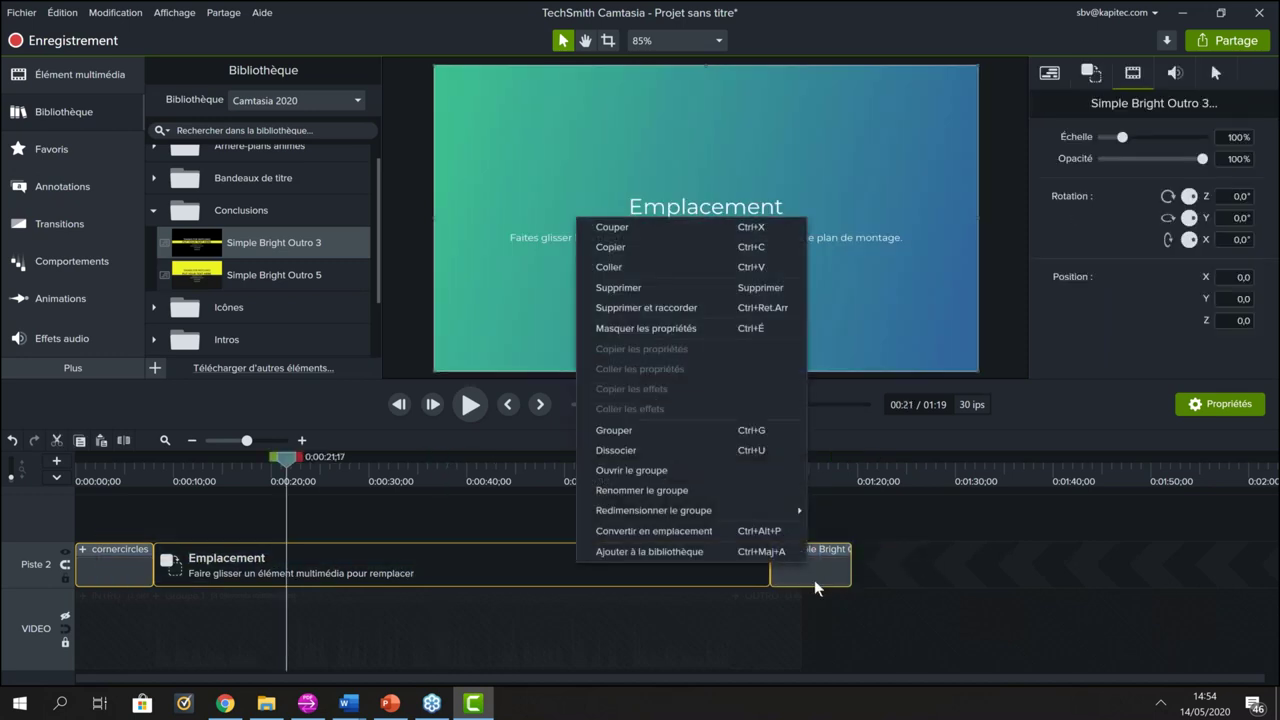